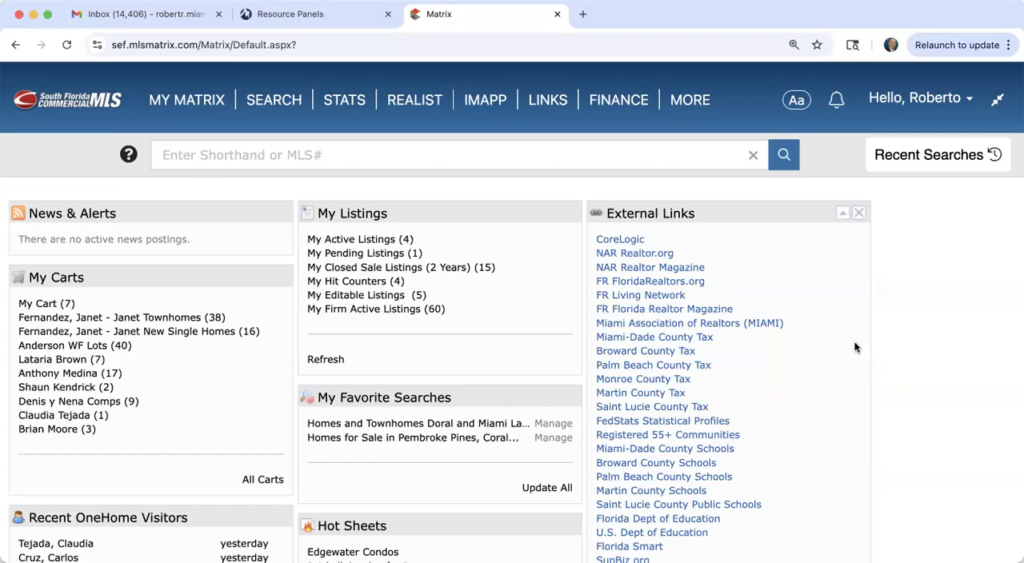
# Step: Look over the Miami single sign-on services in Resource Panels up to CoreLogic Matrix, and return to the Matrix home page
pyautogui.click(291, 16)
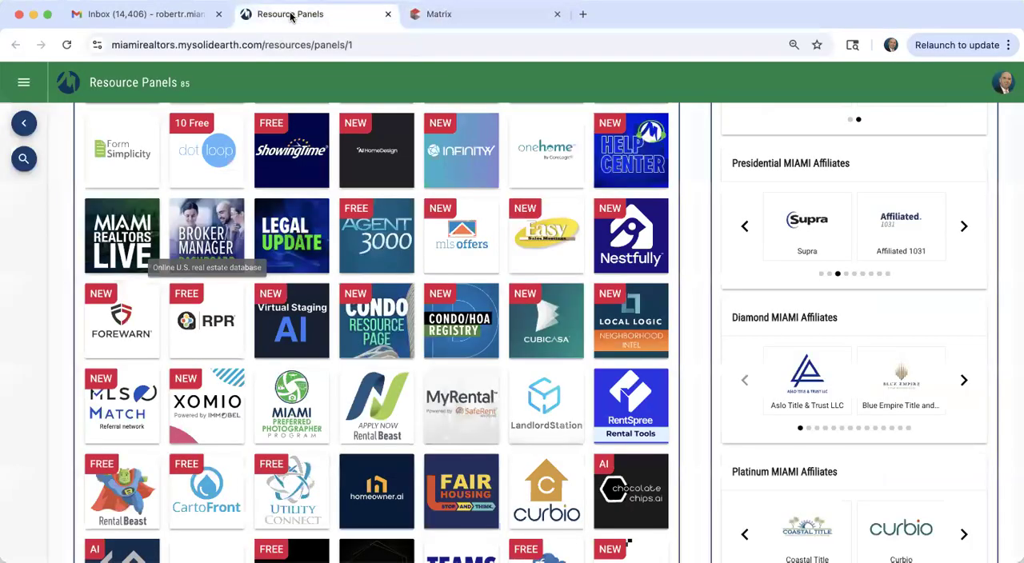
pyautogui.scroll(2, 415, 234)
pyautogui.scroll(2, 414, 234)
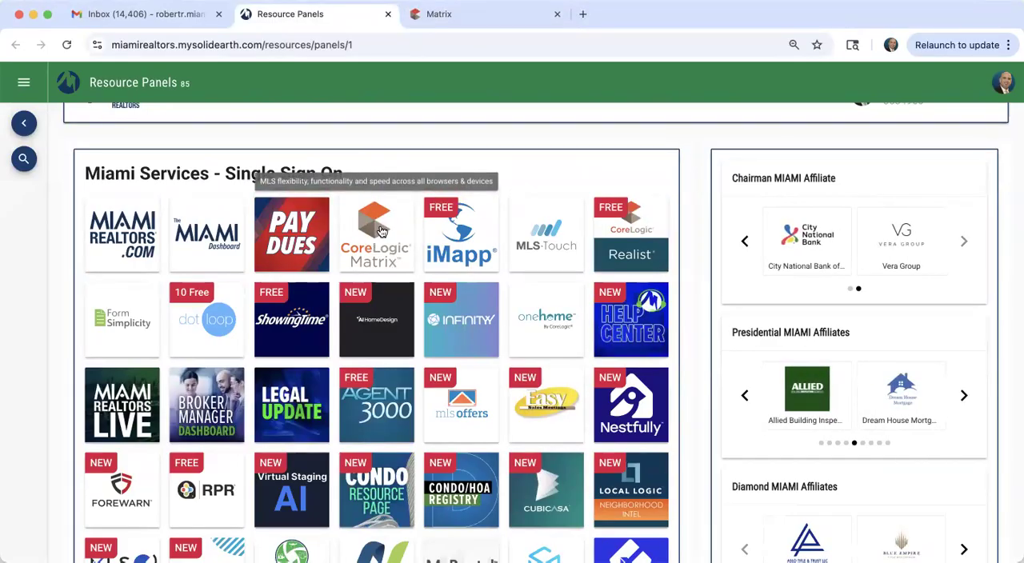
pyautogui.click(457, 18)
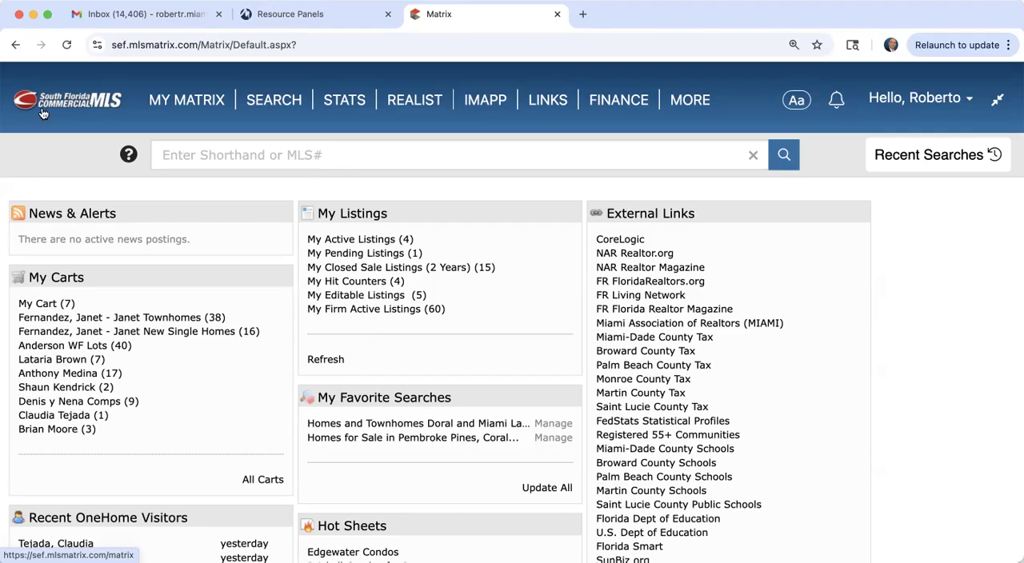
# Step: Review the services offered in the Commercial resource panel and return to the Home panel
pyautogui.click(285, 15)
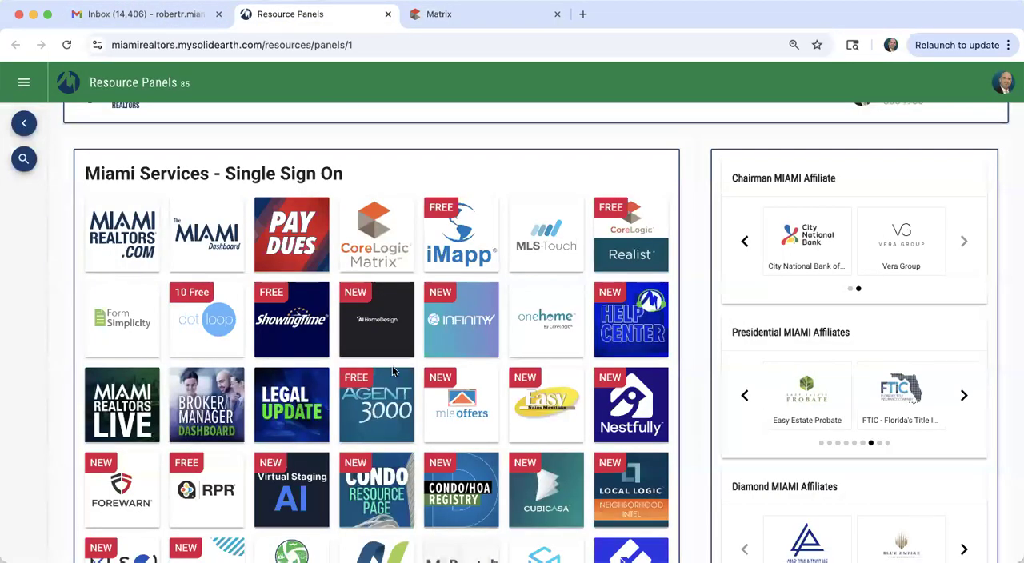
pyautogui.scroll(2, 392, 366)
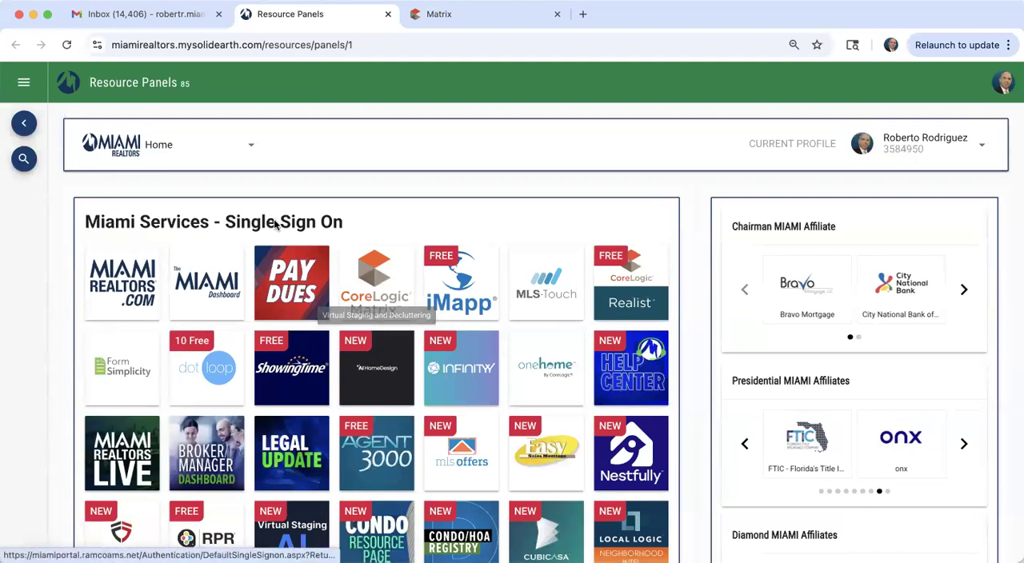
pyautogui.click(217, 147)
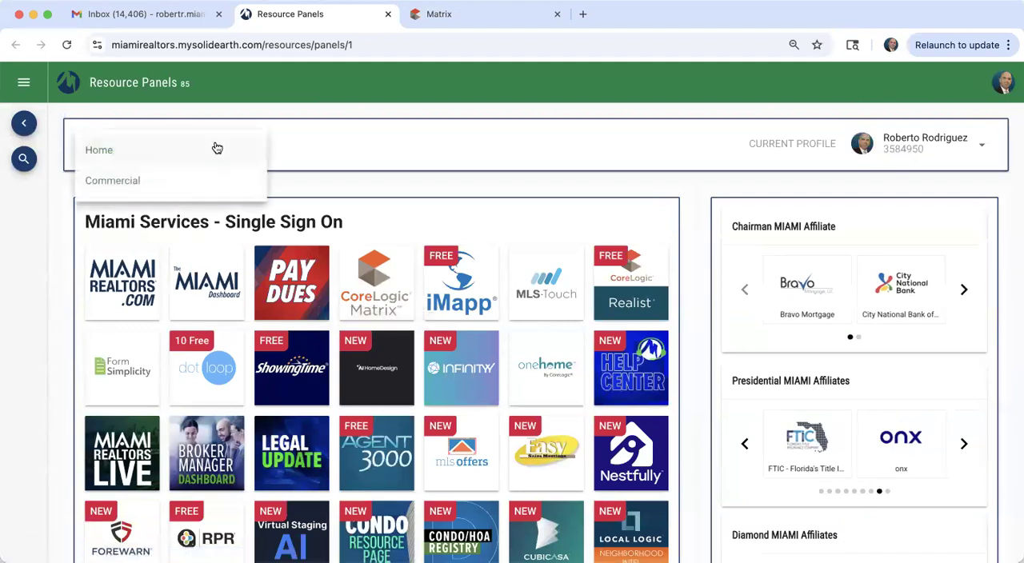
pyautogui.click(130, 182)
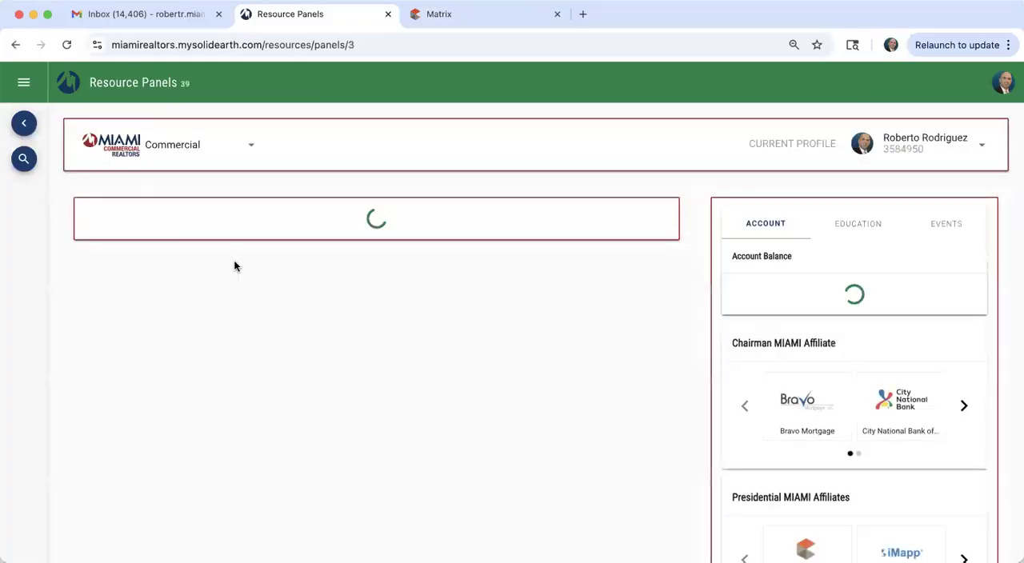
pyautogui.scroll(-3, 305, 326)
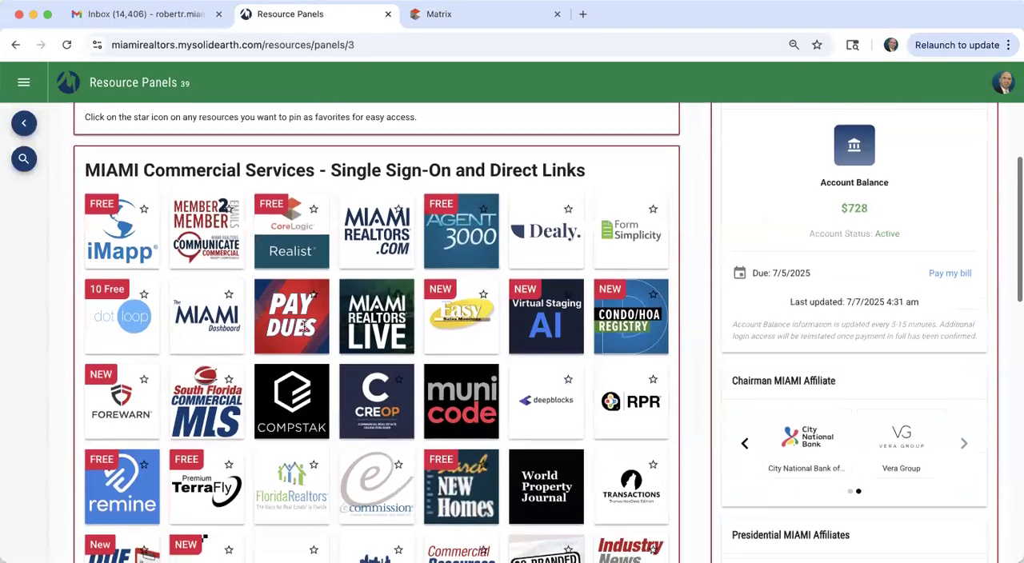
pyautogui.scroll(-3, 307, 333)
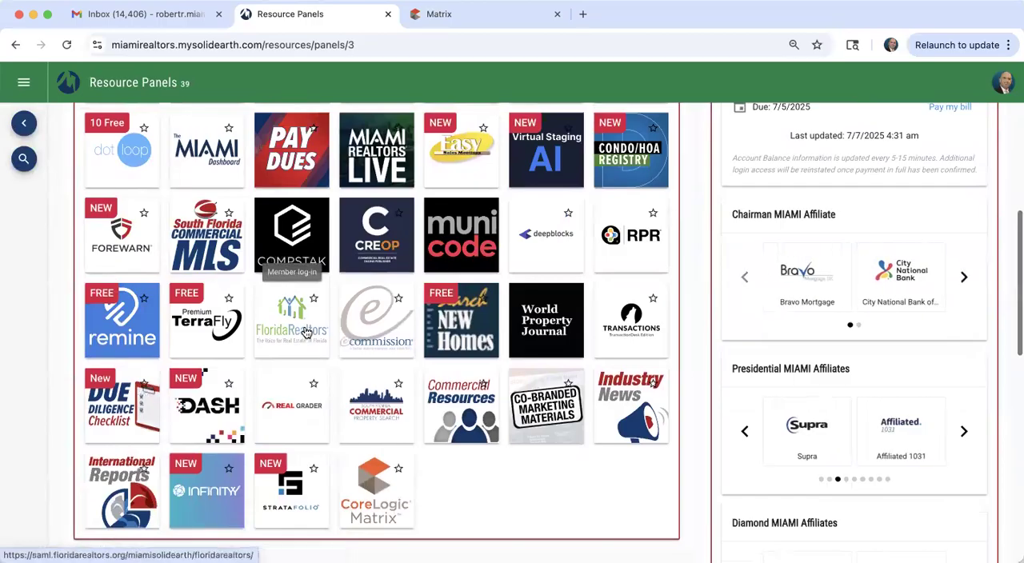
pyautogui.scroll(6, 306, 329)
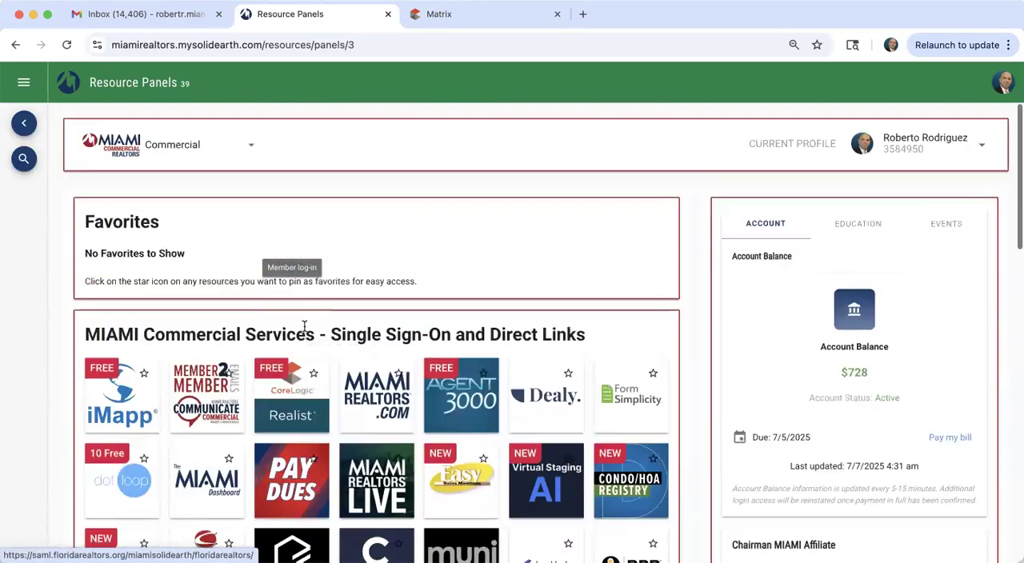
pyautogui.click(180, 146)
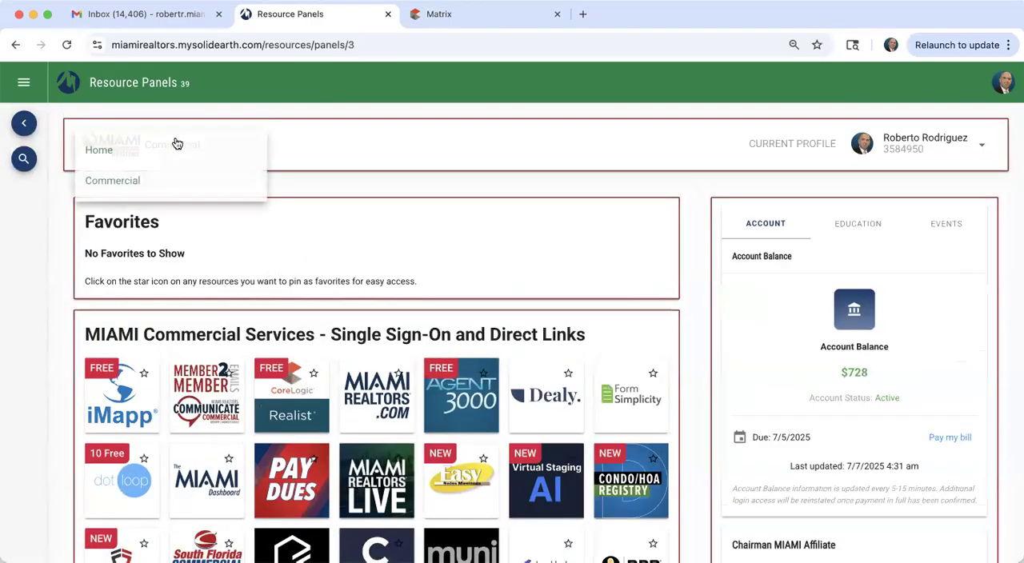
pyautogui.click(103, 150)
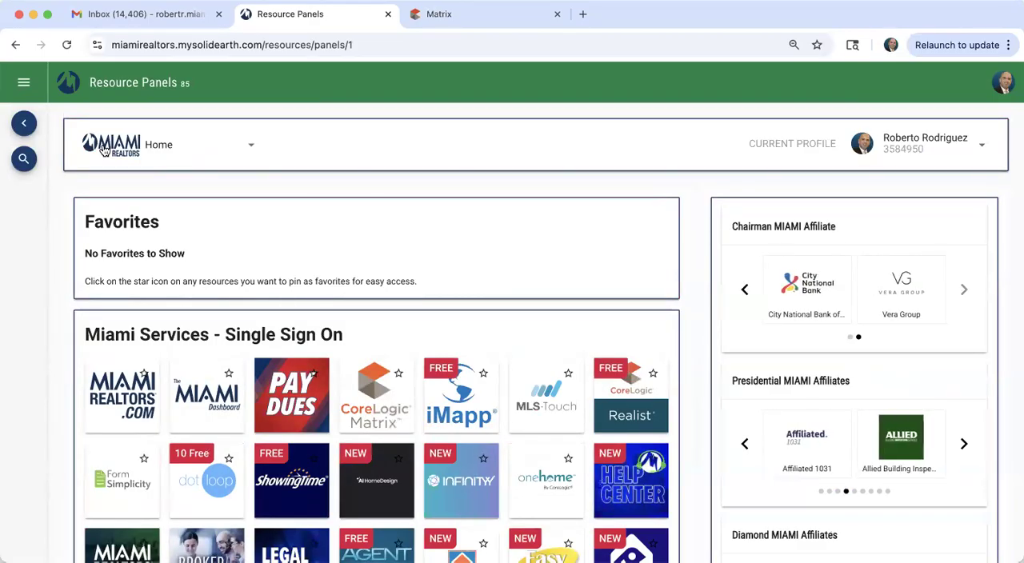
# Step: Open the MIAMI REALTORS website in a new browser tab and look through its Commercial options
pyautogui.click(583, 14)
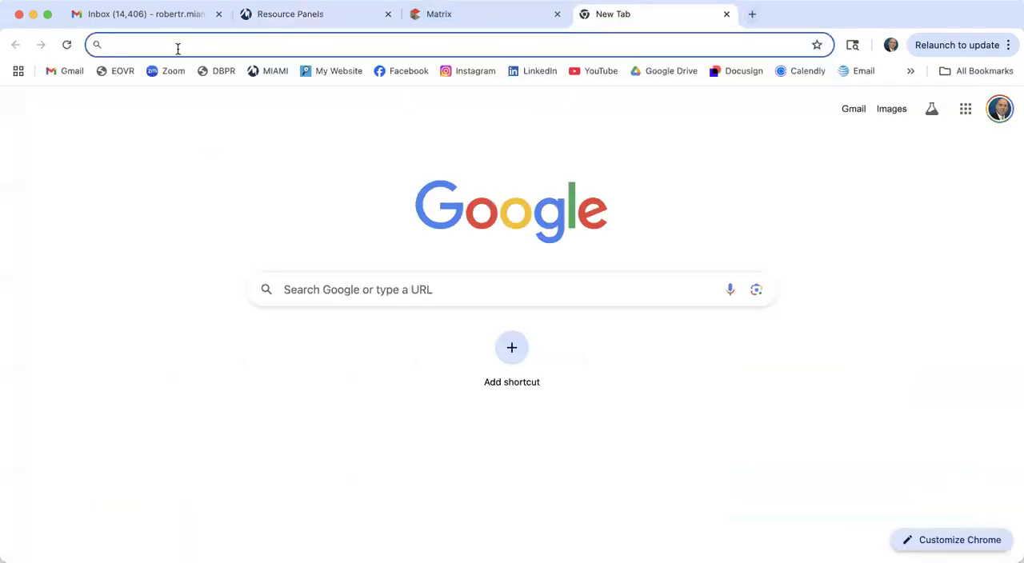
pyautogui.click(276, 72)
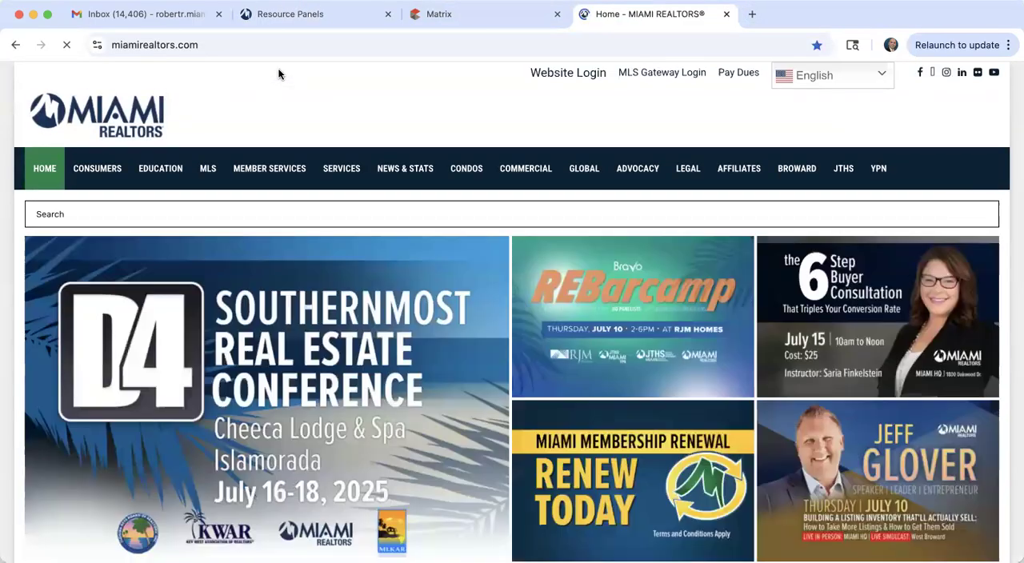
pyautogui.moveTo(528, 174)
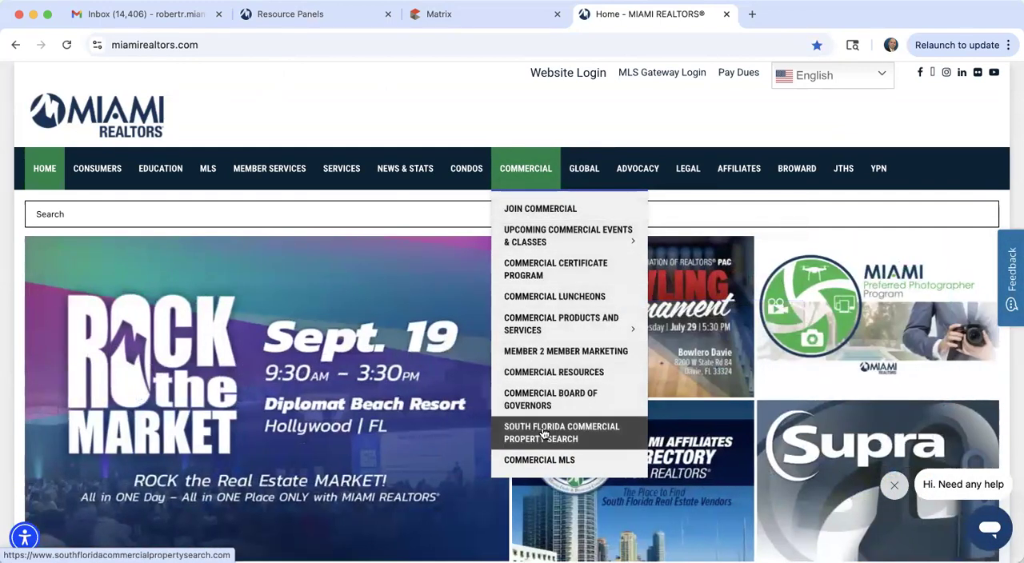
pyautogui.moveTo(553, 241)
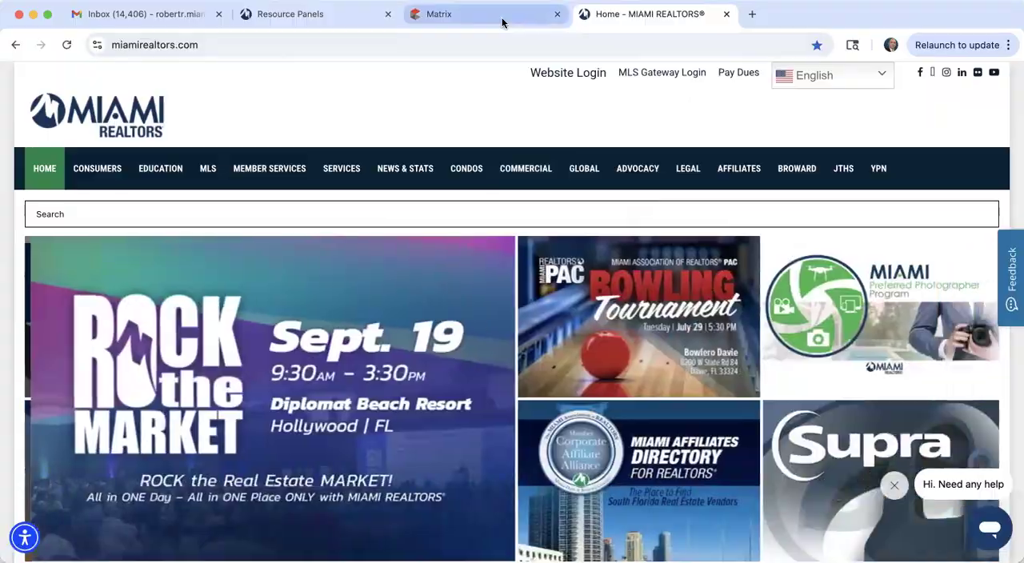
# Step: Return to Matrix and open the RIN Multi-Family Income search form at its property type criteria
pyautogui.click(503, 19)
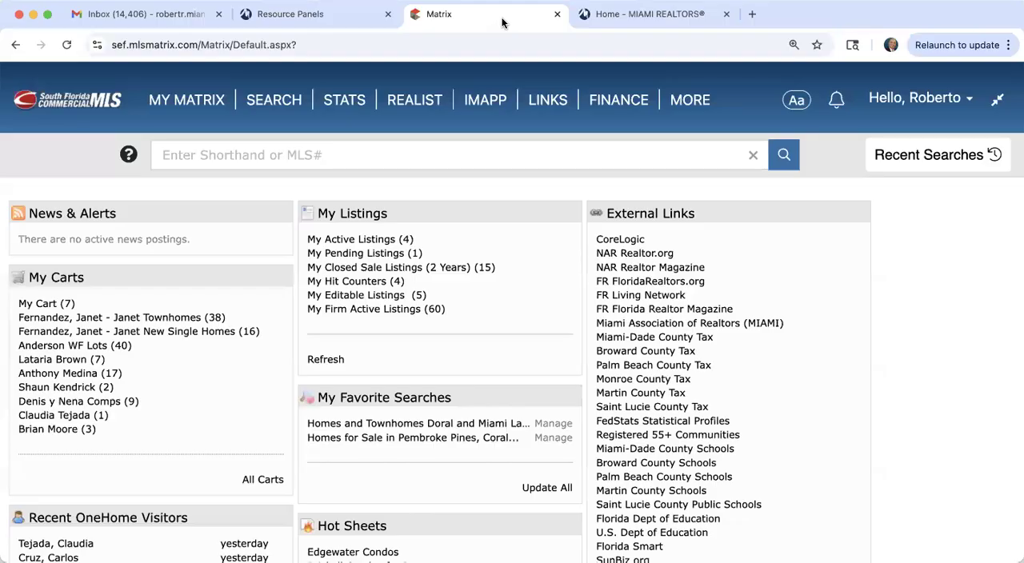
pyautogui.moveTo(270, 99)
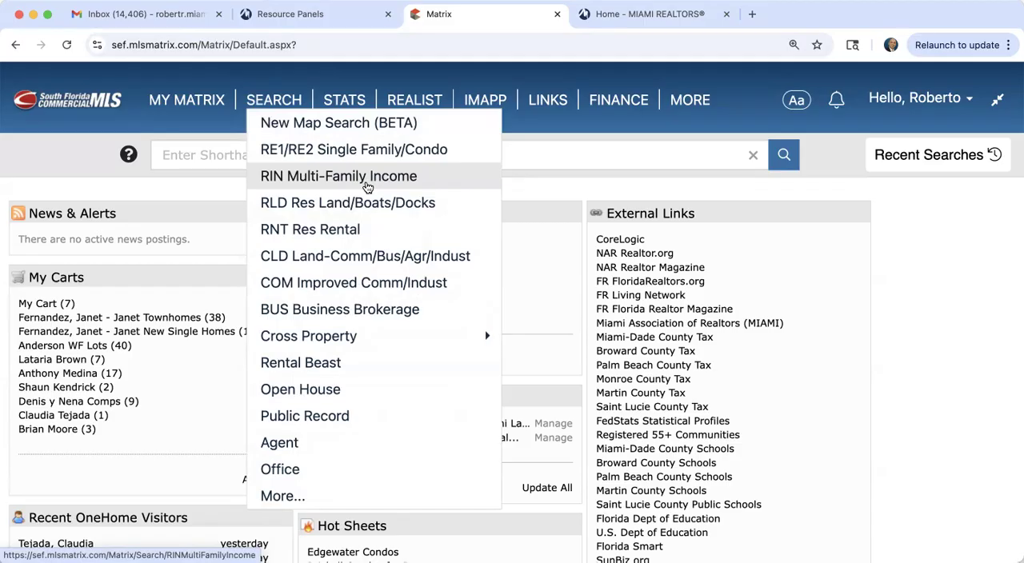
pyautogui.click(367, 178)
pyautogui.scroll(-5, 253, 377)
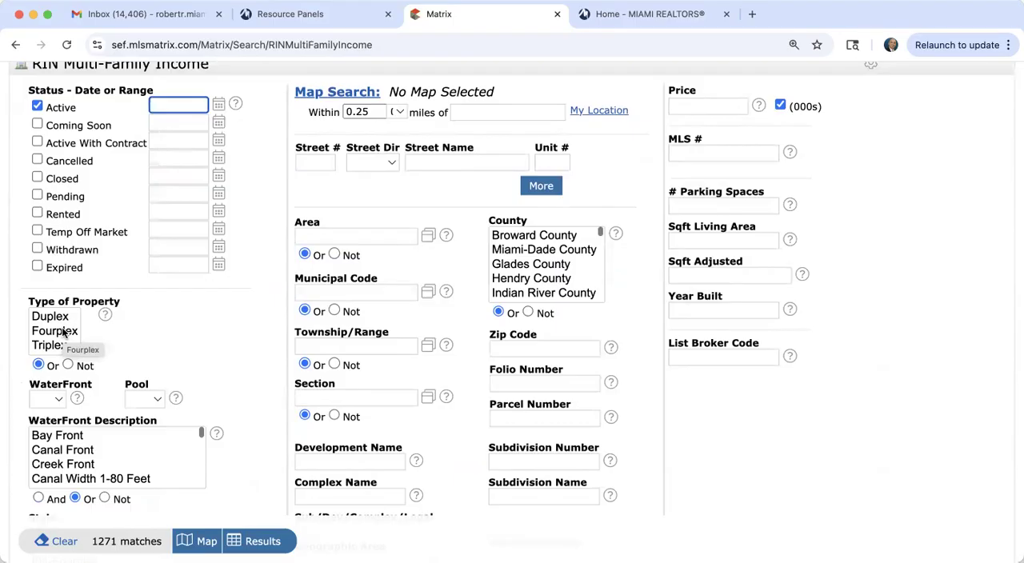
pyautogui.scroll(5, 64, 332)
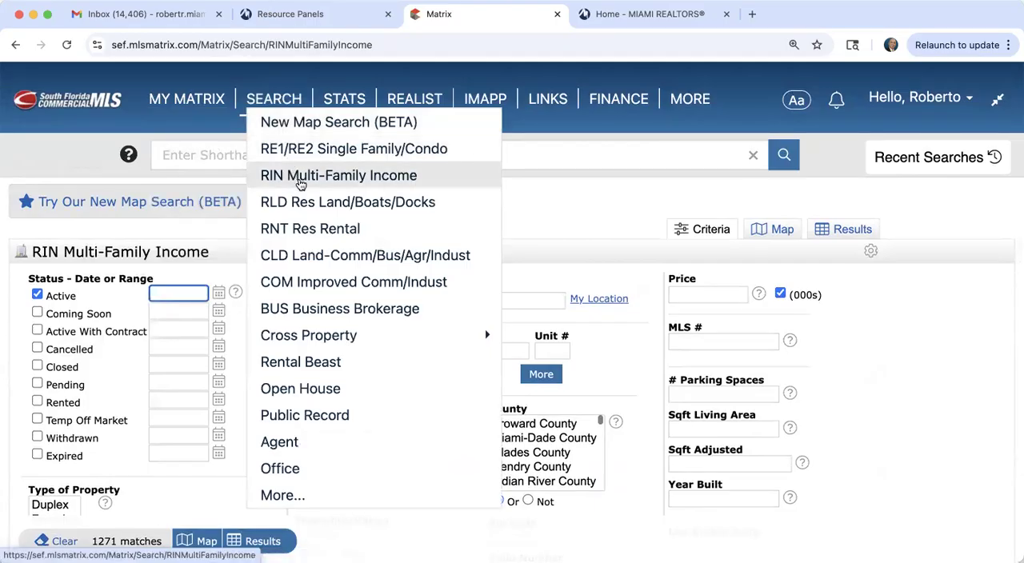
pyautogui.scroll(-3, 235, 389)
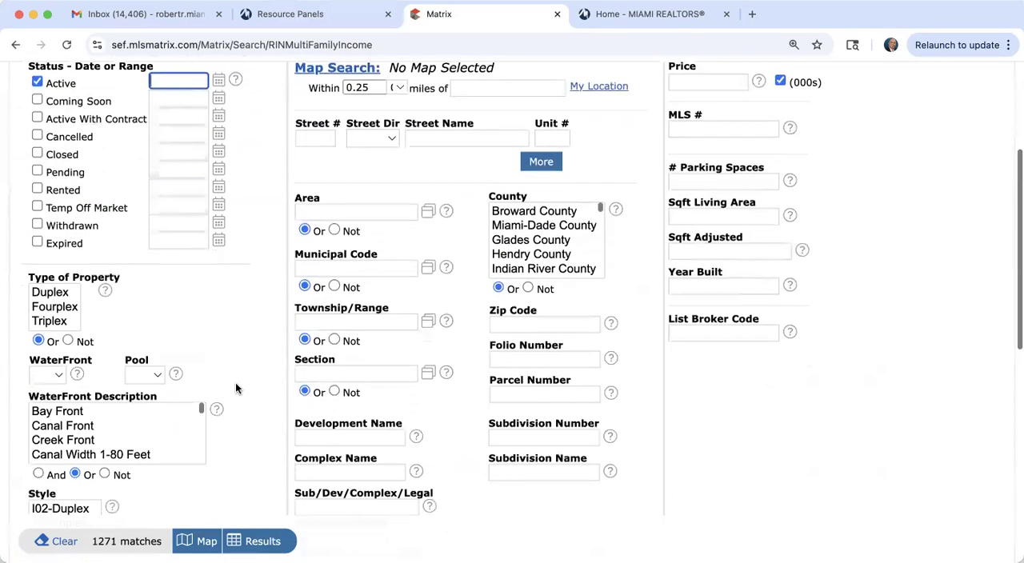
# Step: Restrict the search to Fourplex properties in Miami-Dade County with zip code 33137 and display the matching listings
pyautogui.click(58, 312)
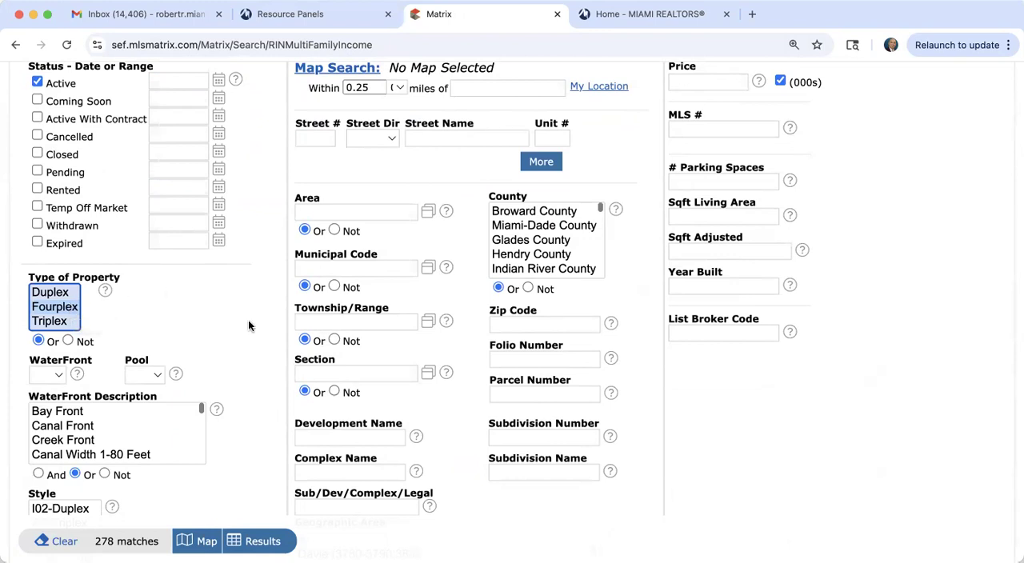
pyautogui.click(567, 232)
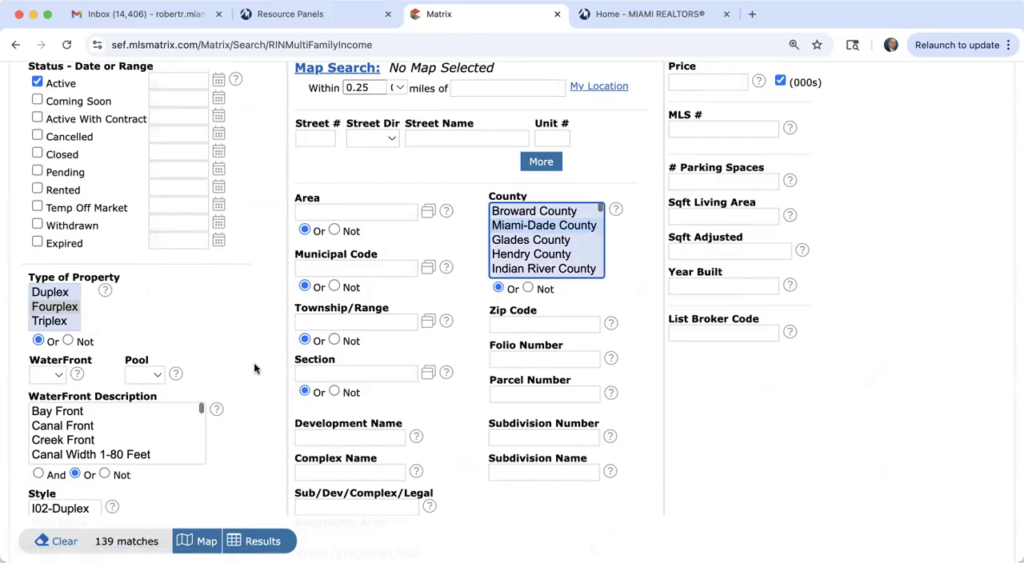
pyautogui.scroll(-2, 255, 368)
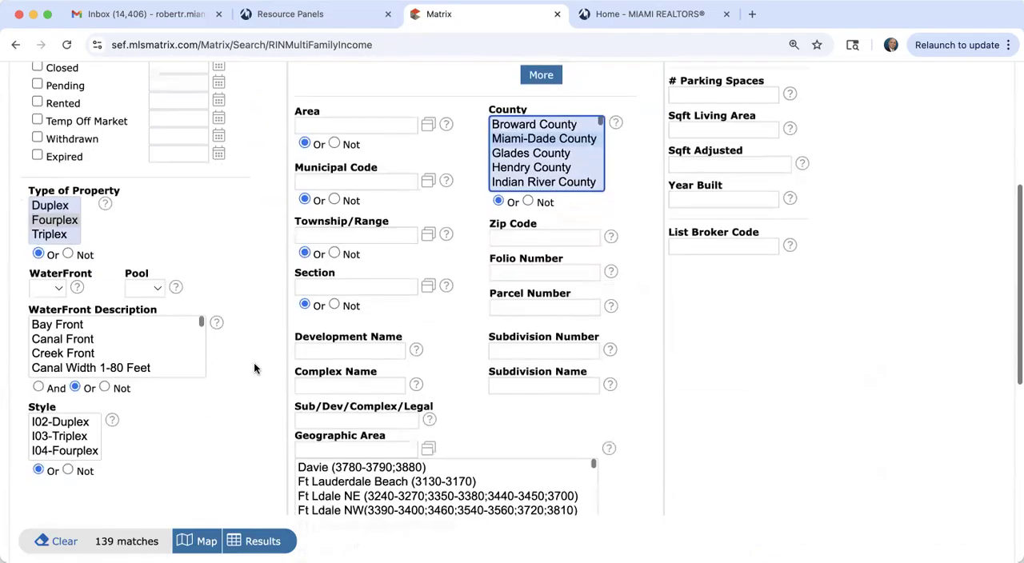
pyautogui.click(532, 237)
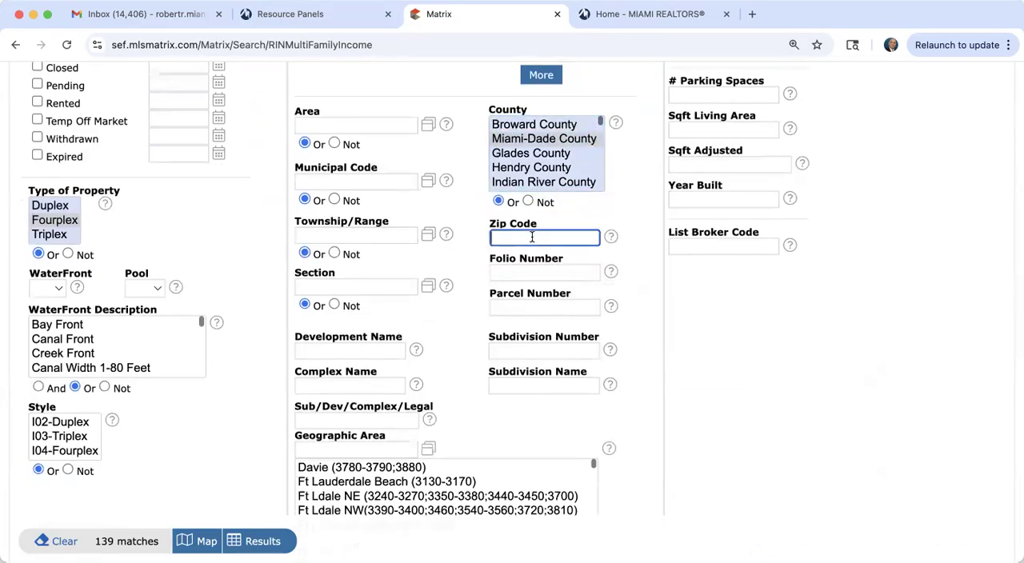
pyautogui.write('331')
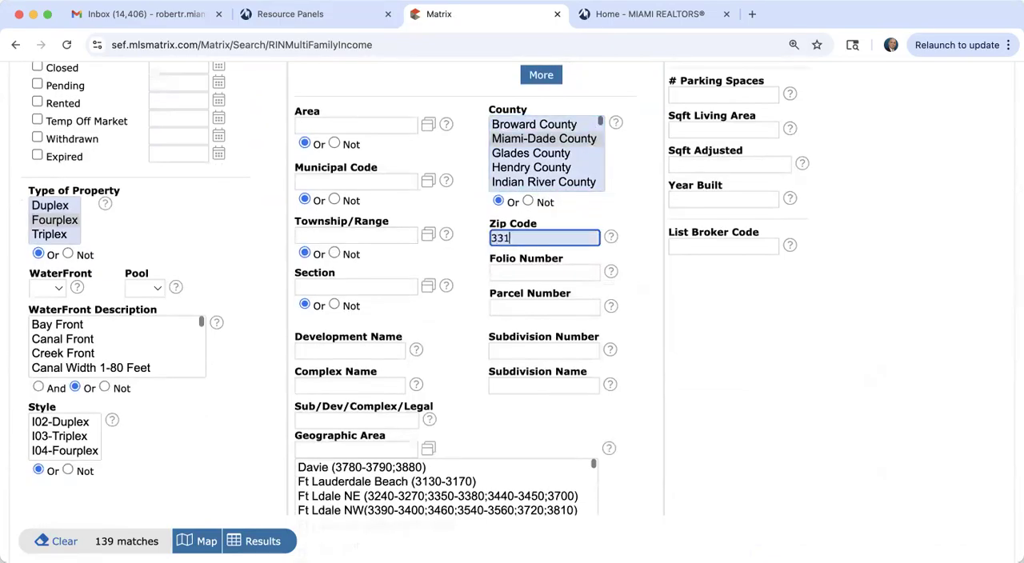
pyautogui.write('37')
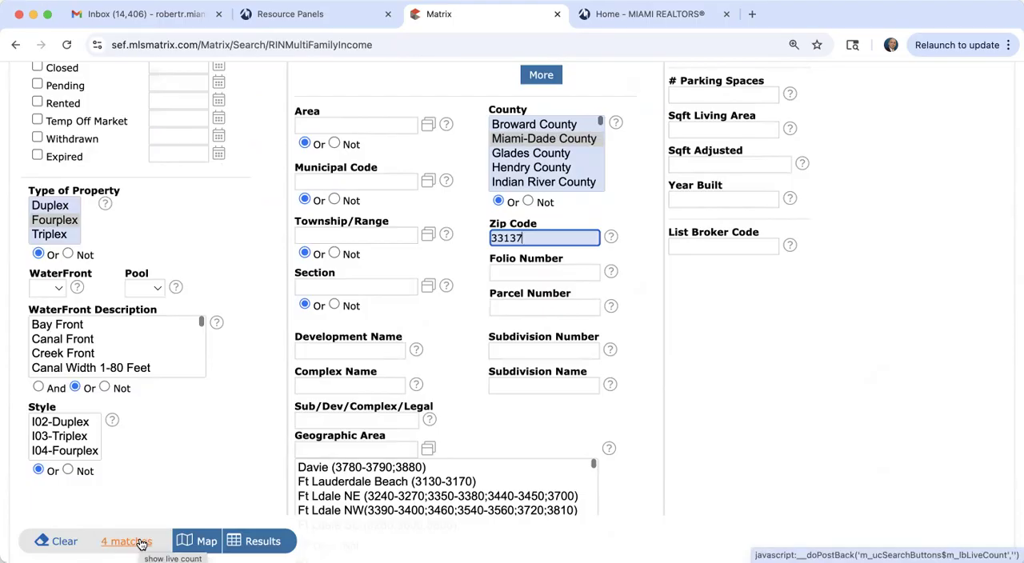
pyautogui.click(257, 541)
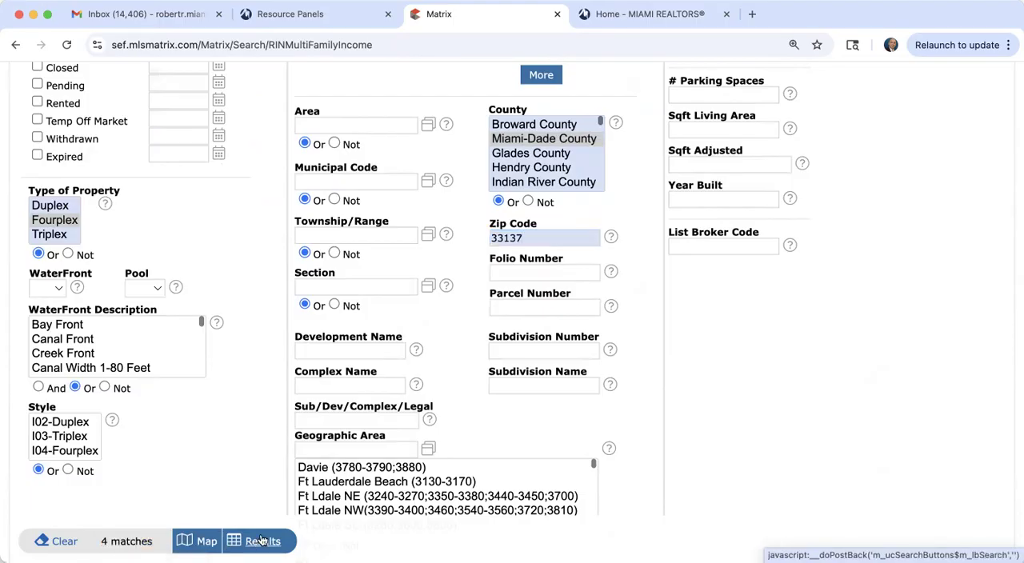
pyautogui.scroll(3, 261, 539)
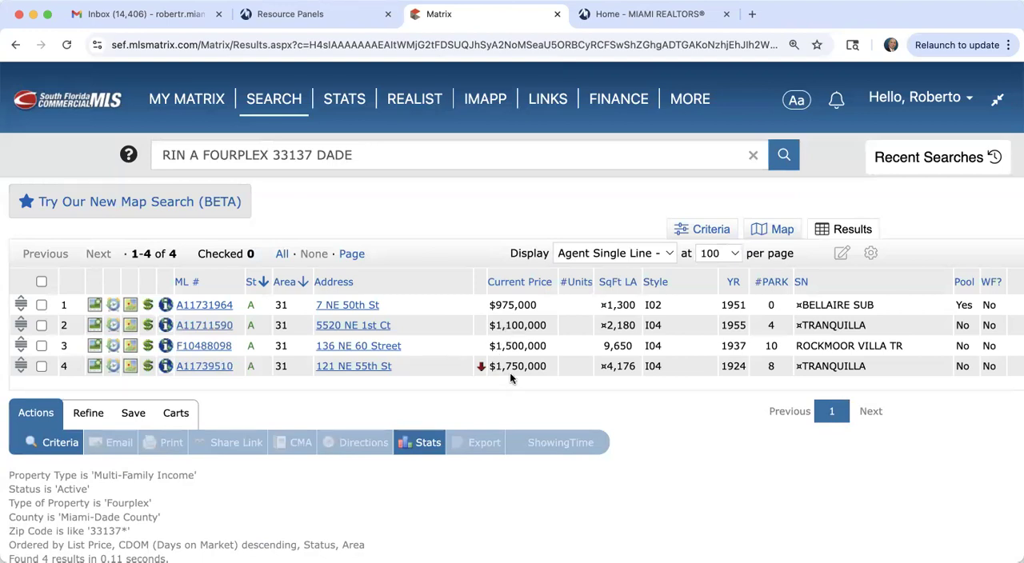
# Step: Open the $1,100,000 listing and examine its remarks and its financial, income/expense and agent information
pyautogui.click(191, 324)
pyautogui.scroll(-6, 473, 400)
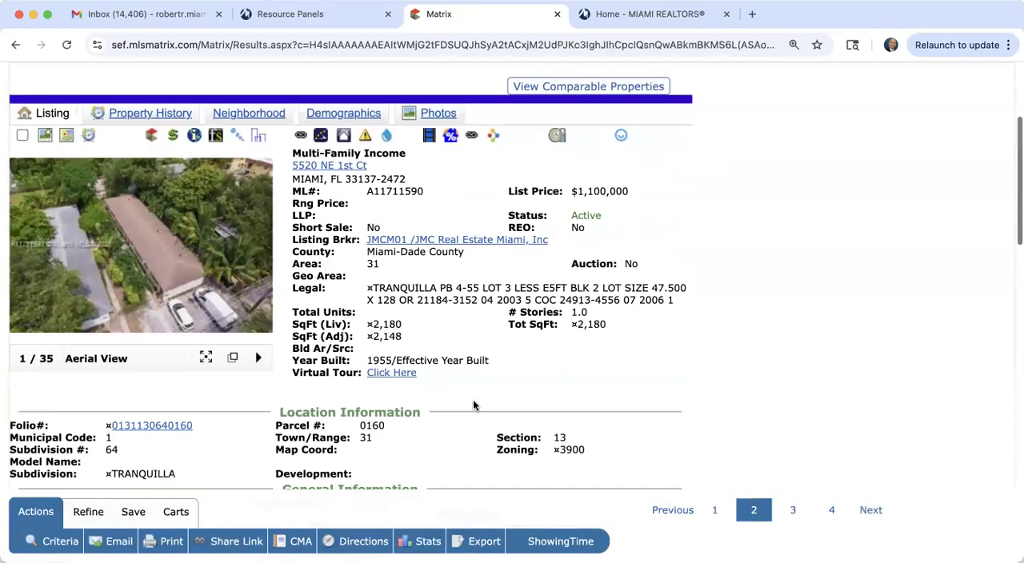
pyautogui.scroll(-3, 473, 406)
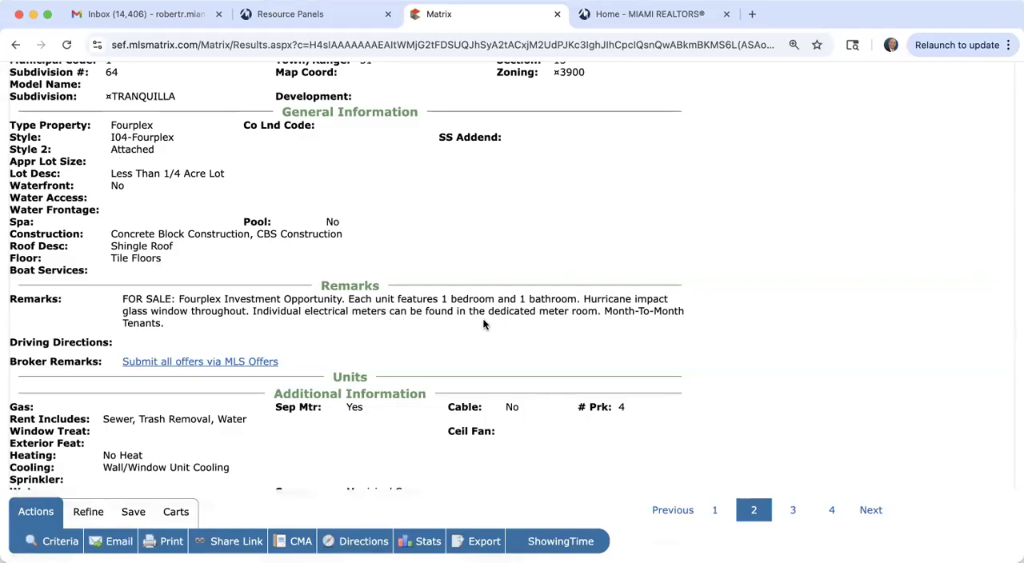
pyautogui.scroll(-5, 483, 324)
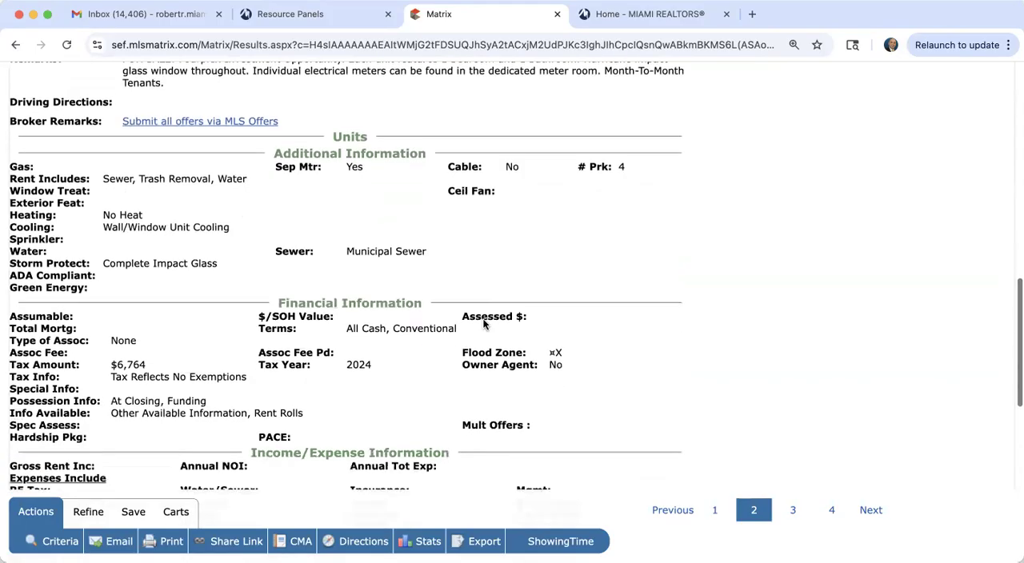
pyautogui.scroll(-1, 484, 325)
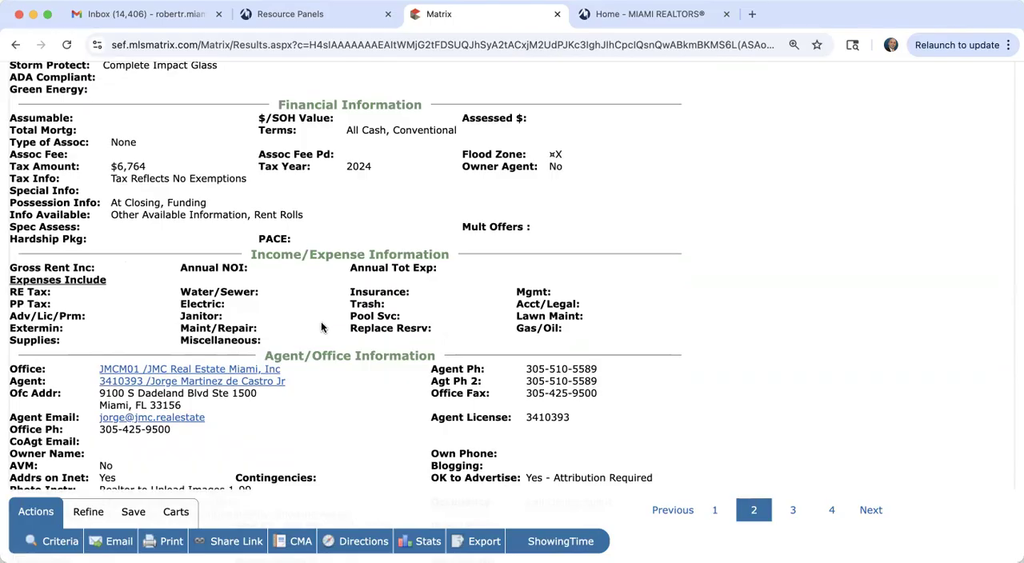
pyautogui.scroll(-2, 299, 320)
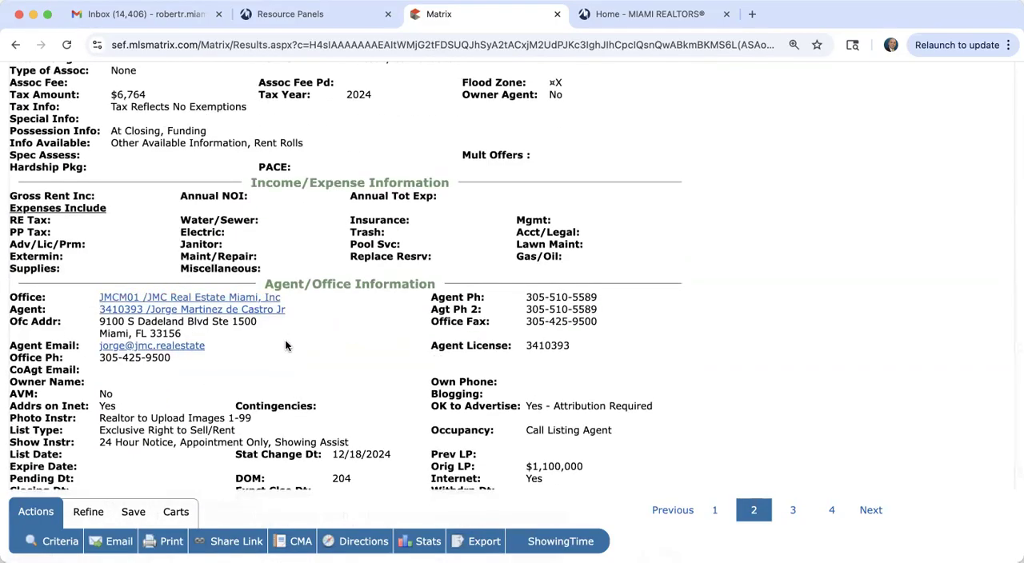
pyautogui.scroll(10, 286, 346)
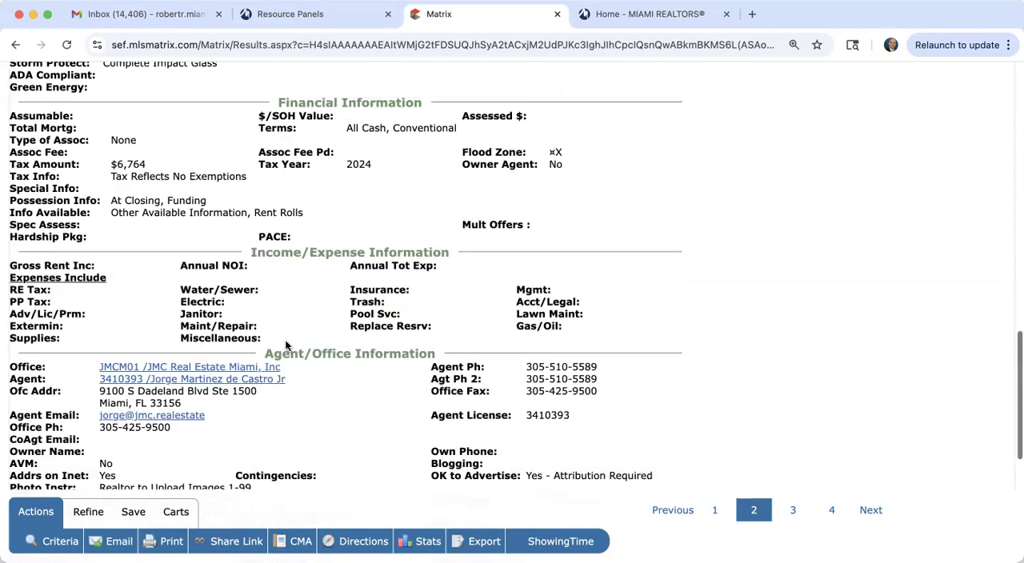
# Step: Advance to the $1,500,000 fourplex listing and examine its general information, remarks and unit rents
pyautogui.scroll(3, 286, 345)
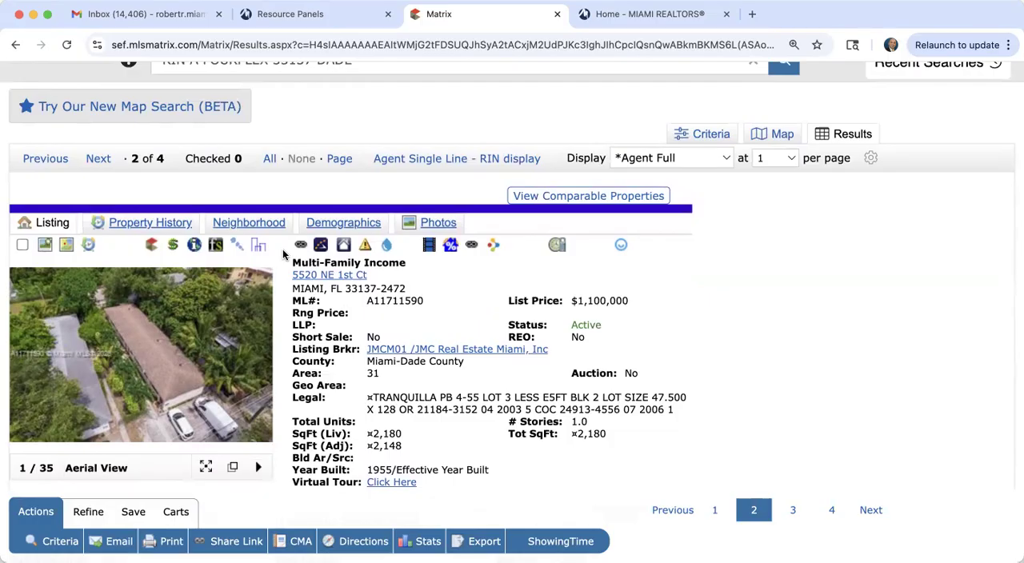
pyautogui.click(100, 159)
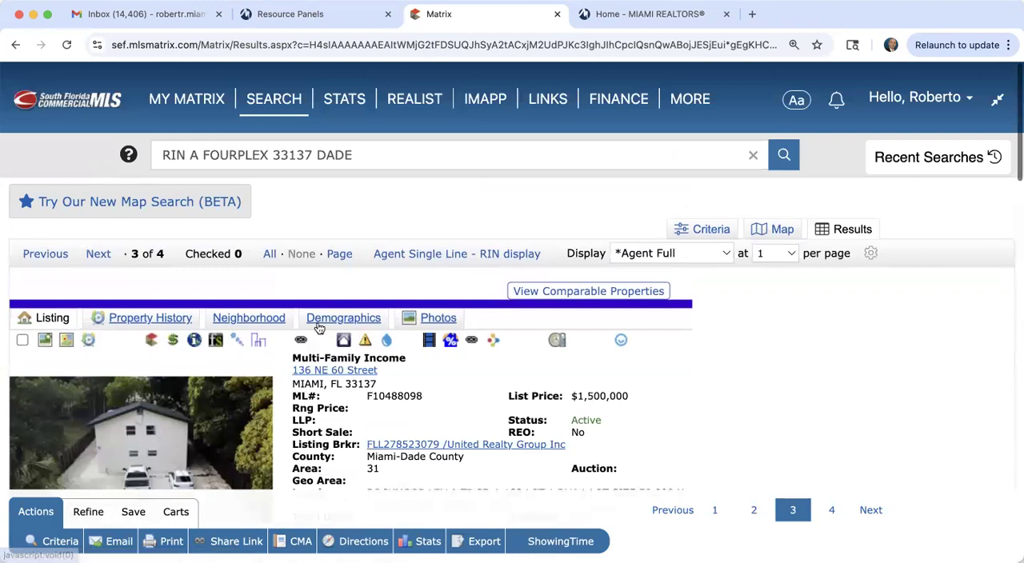
pyautogui.scroll(-10, 353, 397)
pyautogui.scroll(-3, 352, 401)
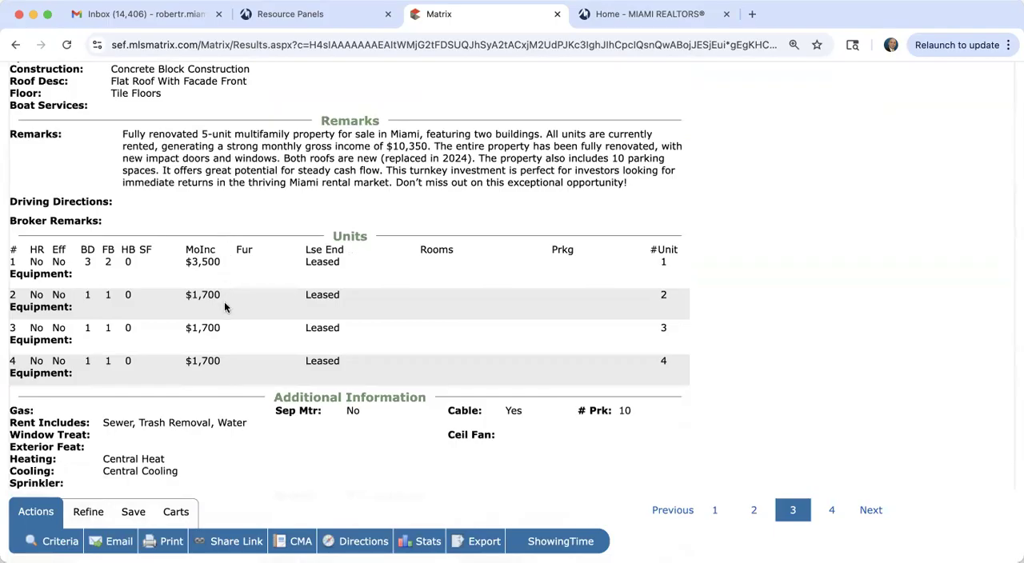
pyautogui.scroll(3, 222, 399)
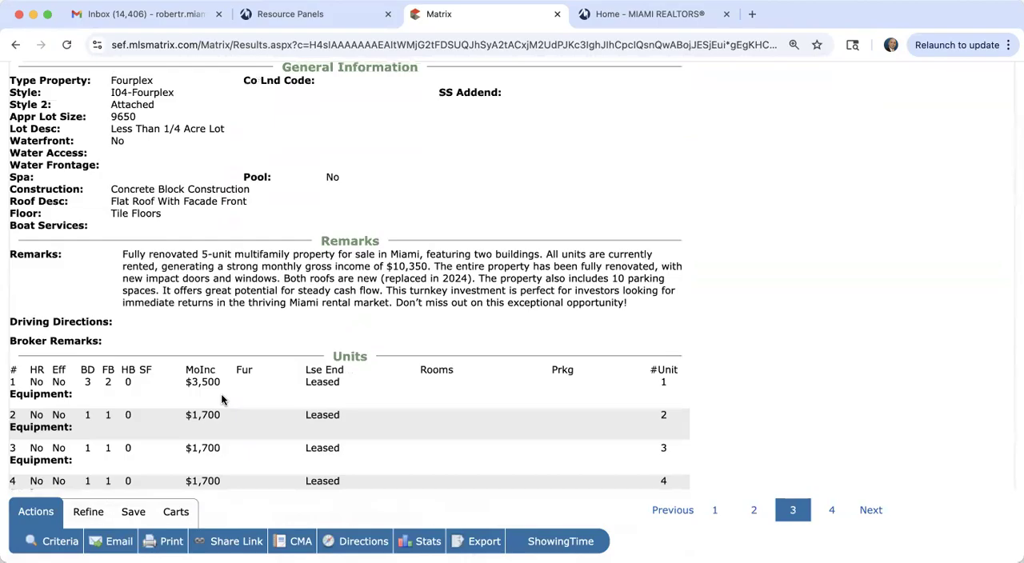
pyautogui.scroll(5, 223, 400)
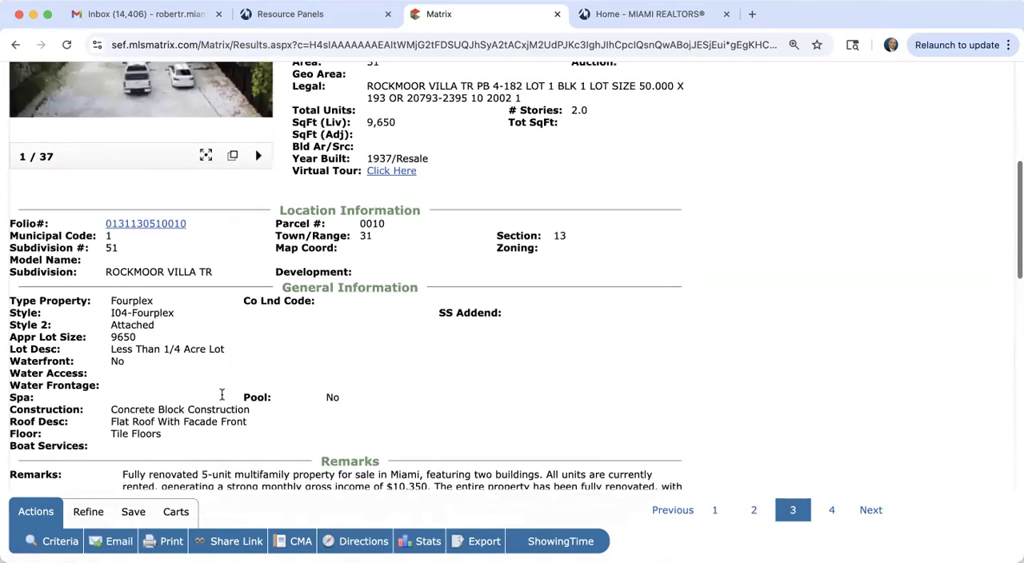
pyautogui.scroll(4, 222, 395)
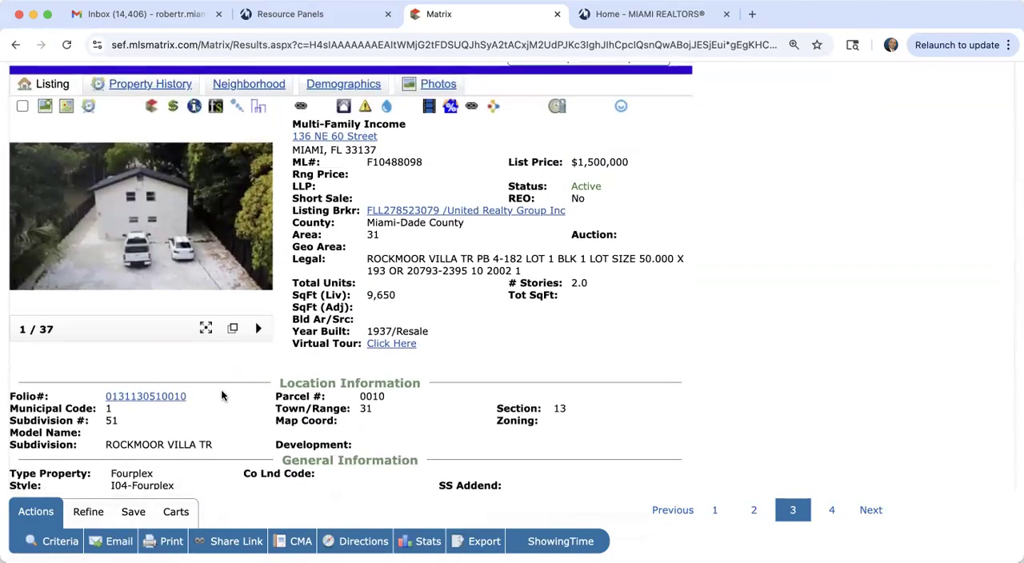
# Step: Enlarge the $1,500,000 listing's photos, browse through the first seven, and close the photo viewer
pyautogui.click(144, 233)
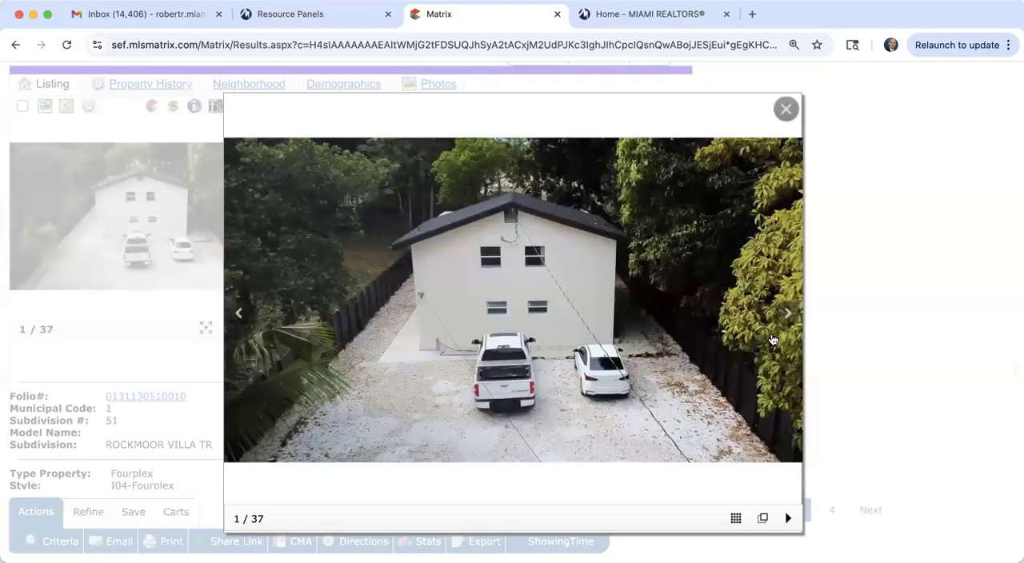
pyautogui.click(784, 315)
pyautogui.click(784, 316)
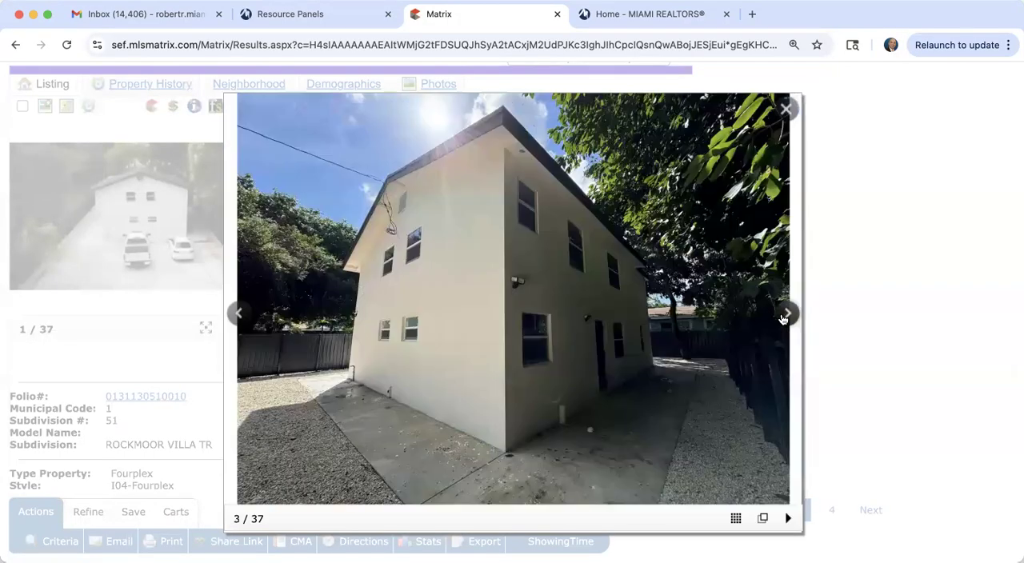
pyautogui.click(784, 316)
pyautogui.click(784, 316)
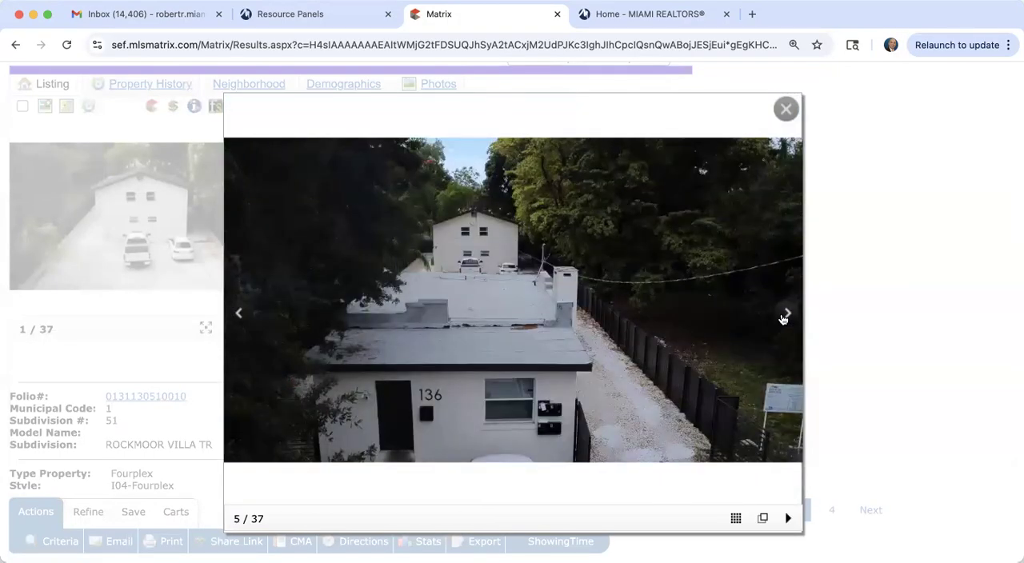
pyautogui.click(785, 316)
pyautogui.click(785, 316)
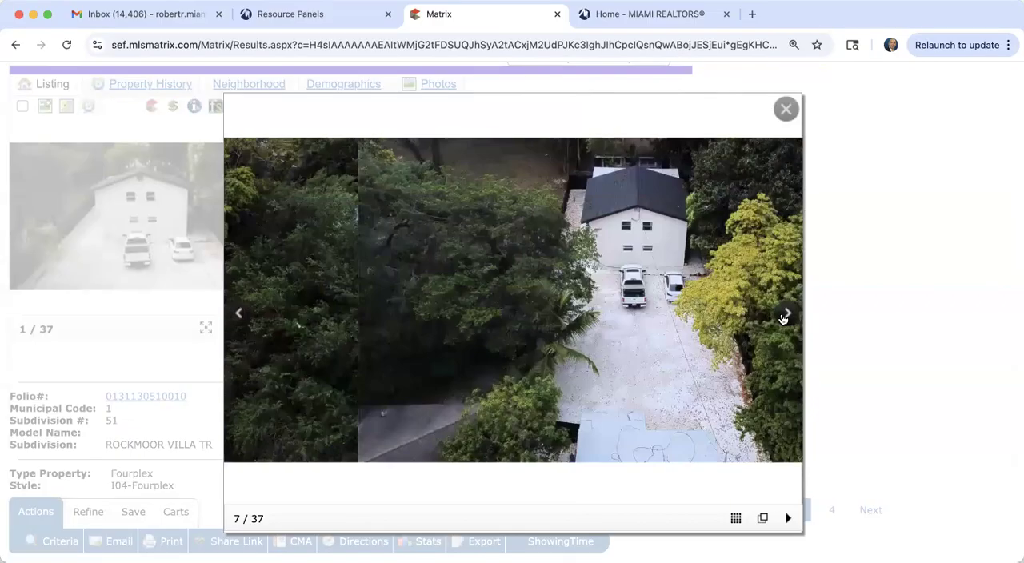
pyautogui.click(786, 109)
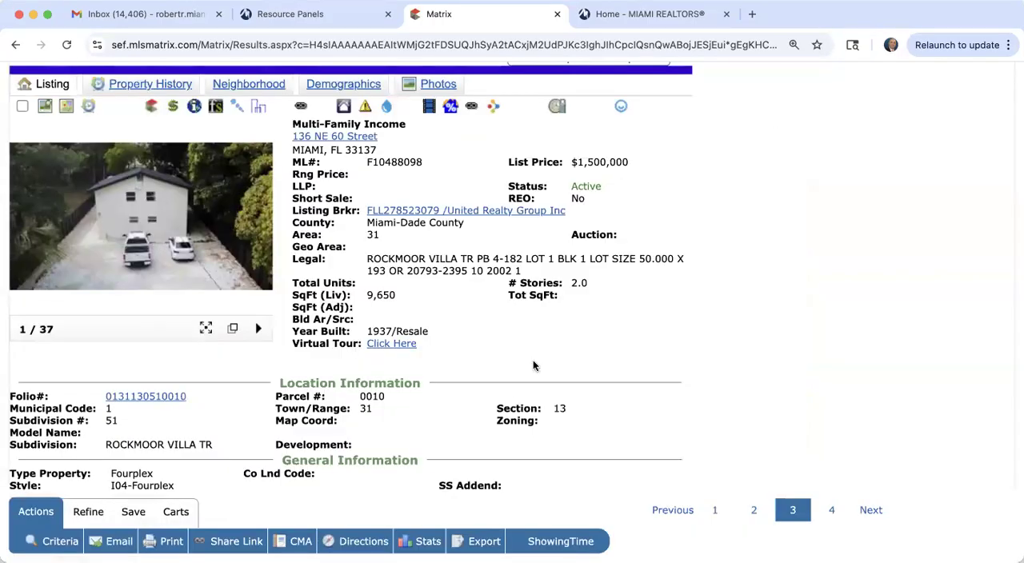
# Step: Review the $1,500,000 listing's full report, including its remarks, units table, and agent and listing details
pyautogui.scroll(-5, 506, 388)
pyautogui.scroll(-2, 506, 390)
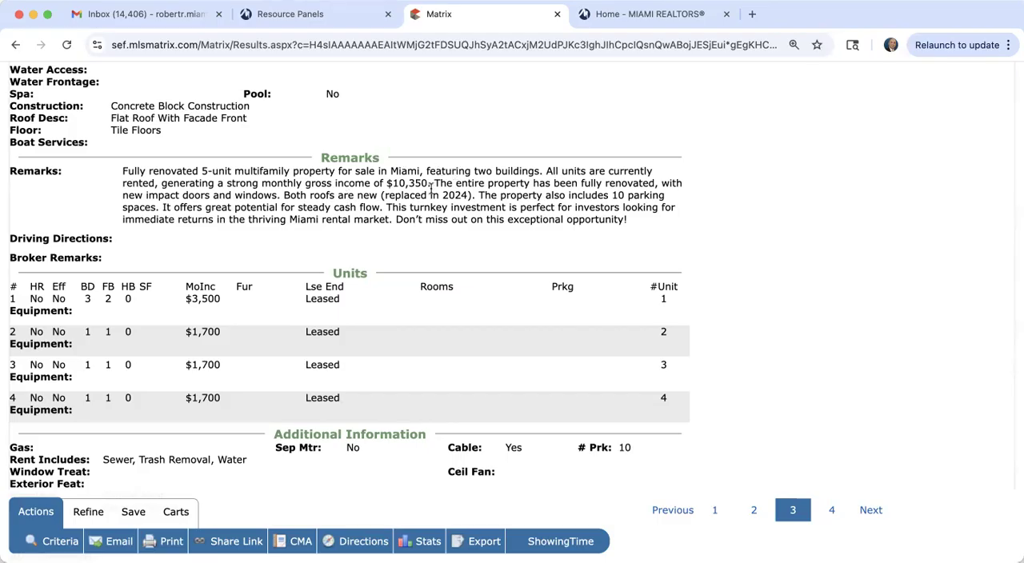
pyautogui.scroll(10, 431, 187)
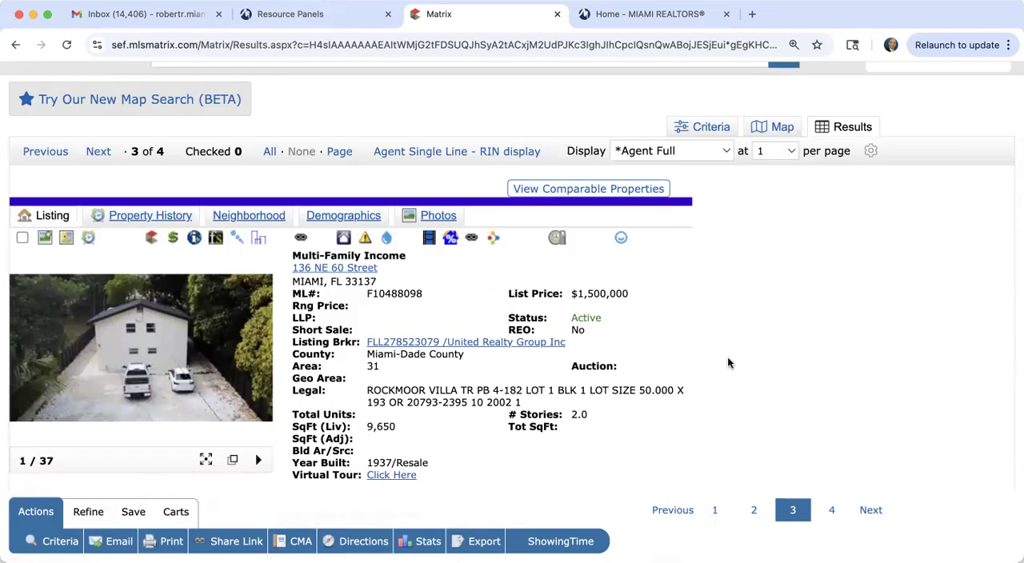
pyautogui.scroll(-10, 727, 364)
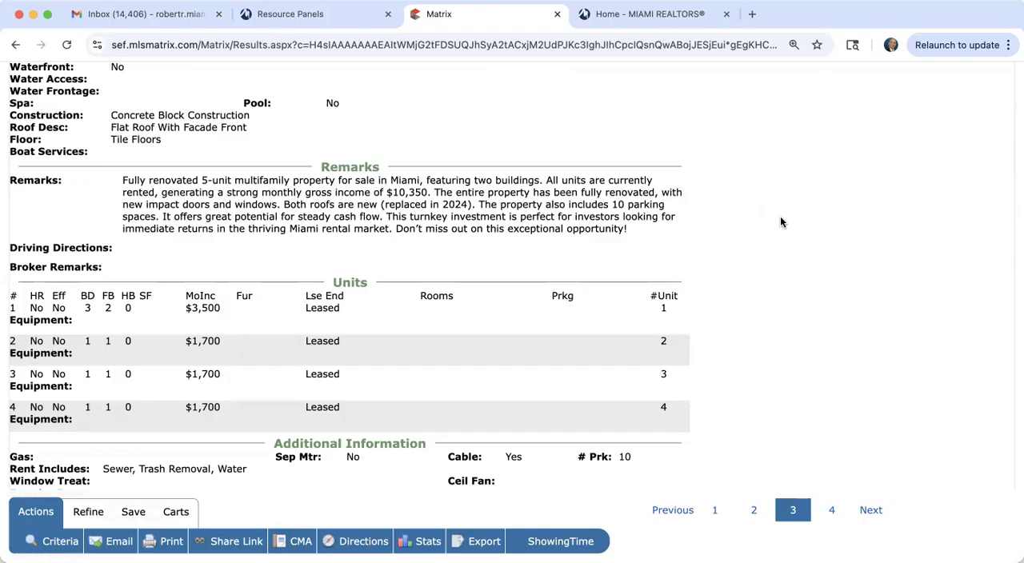
pyautogui.scroll(-2, 782, 222)
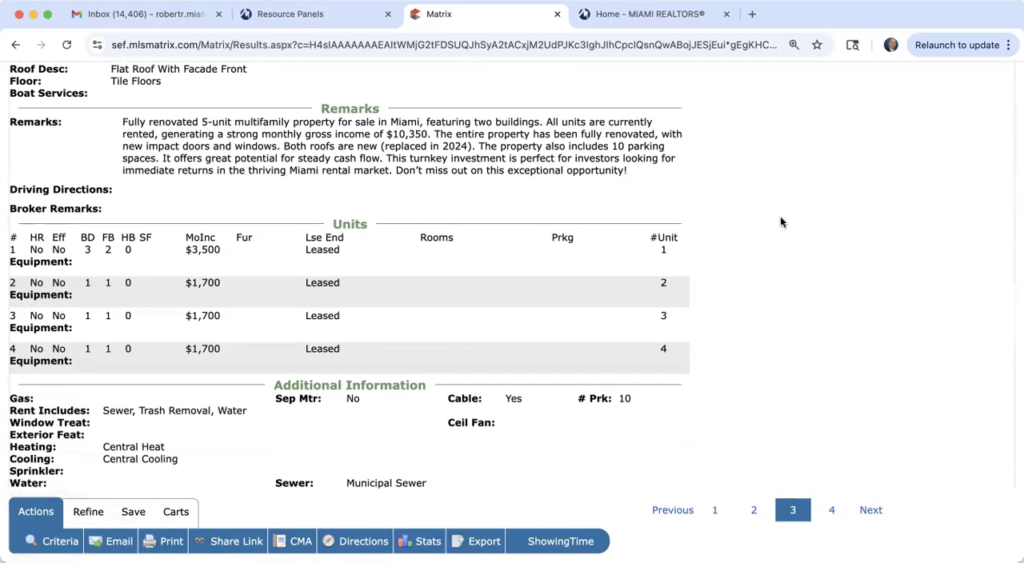
pyautogui.scroll(-12, 782, 223)
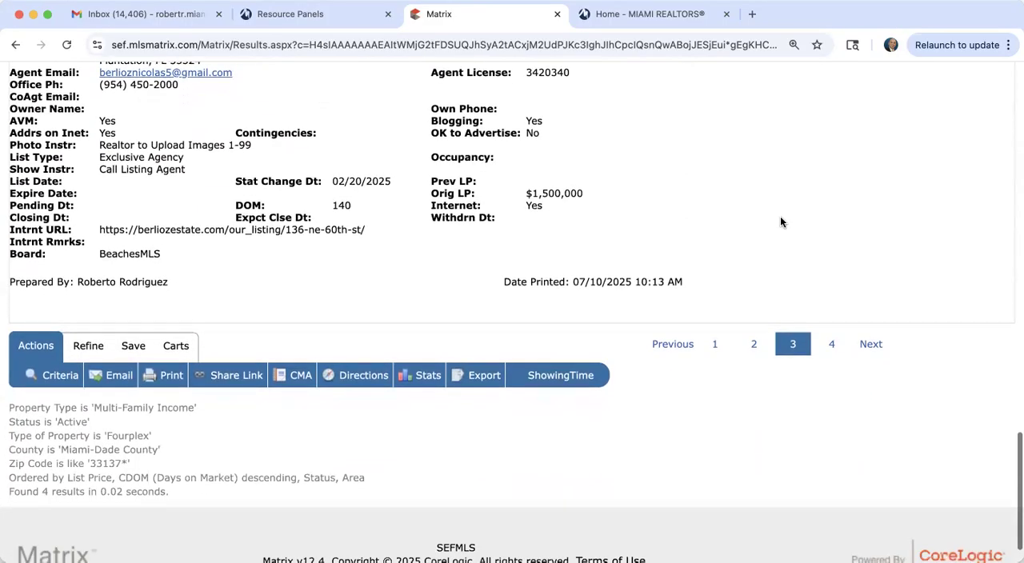
pyautogui.scroll(12, 782, 223)
pyautogui.scroll(10, 782, 222)
# Step: Open the COM Improved Comm/Indust search form and set the transaction type to Sale
pyautogui.moveTo(297, 100)
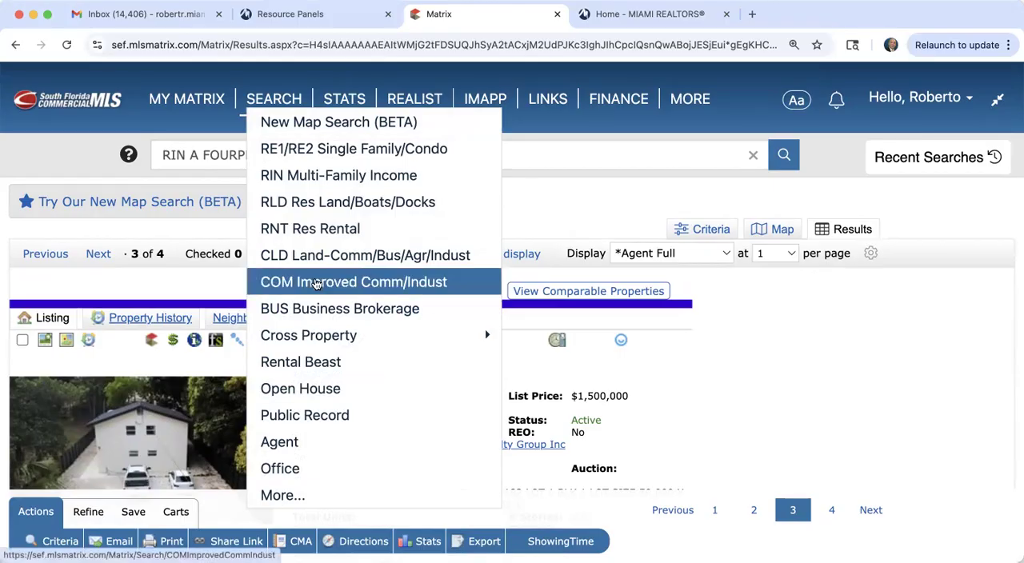
pyautogui.click(319, 289)
pyautogui.scroll(-5, 264, 370)
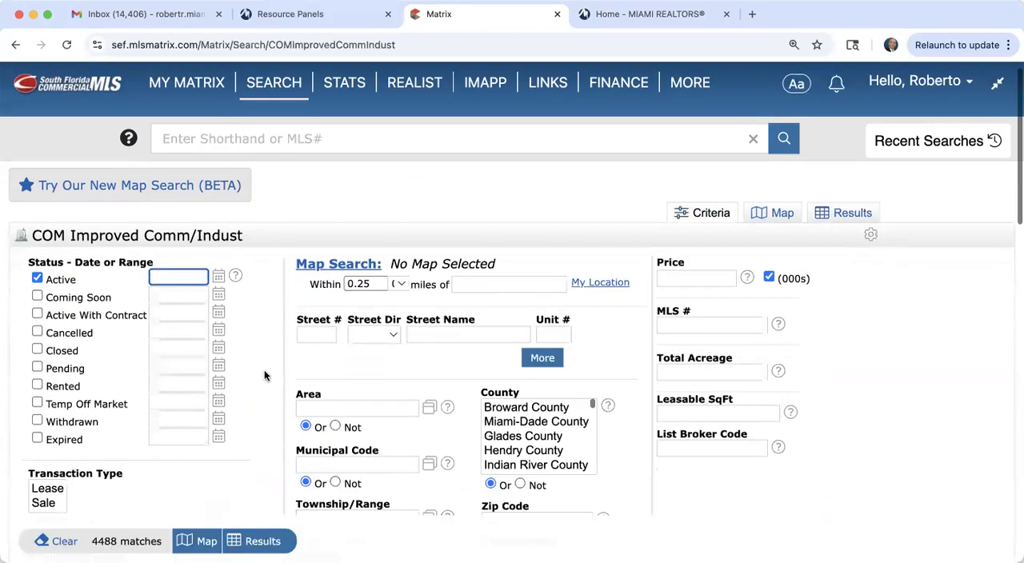
pyautogui.scroll(-2, 264, 370)
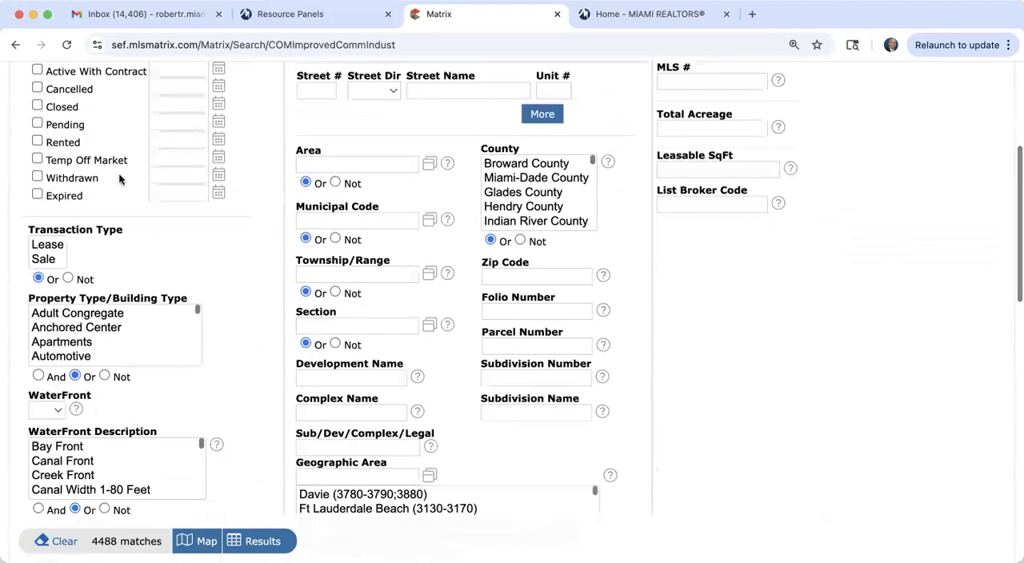
pyautogui.click(46, 260)
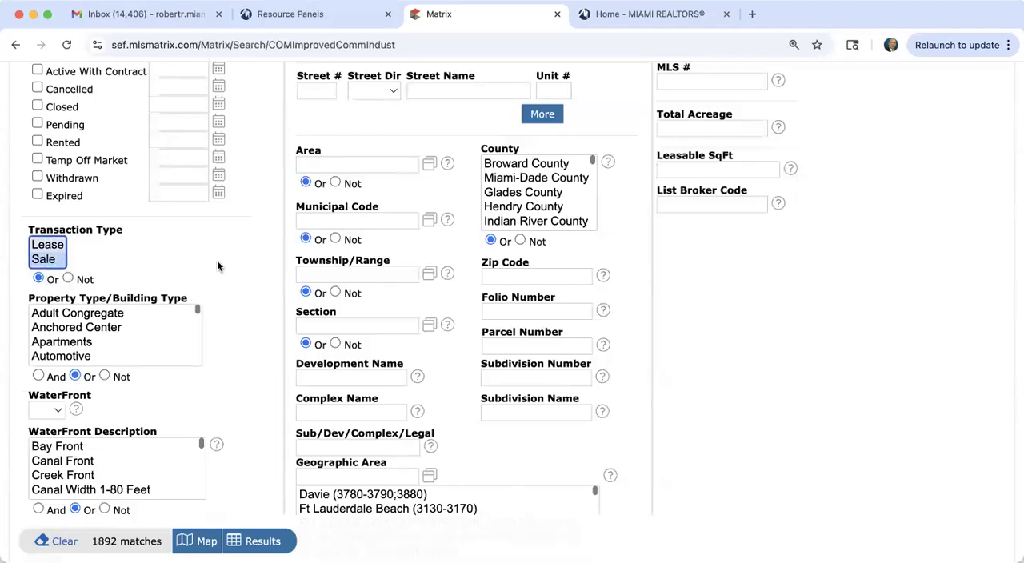
# Step: Look through the Property Type/Building Type options and select Apartments as a search criterion
pyautogui.scroll(-2, 217, 266)
pyautogui.scroll(-1, 217, 265)
pyautogui.scroll(-3, 92, 247)
pyautogui.scroll(-3, 92, 246)
pyautogui.scroll(4, 92, 245)
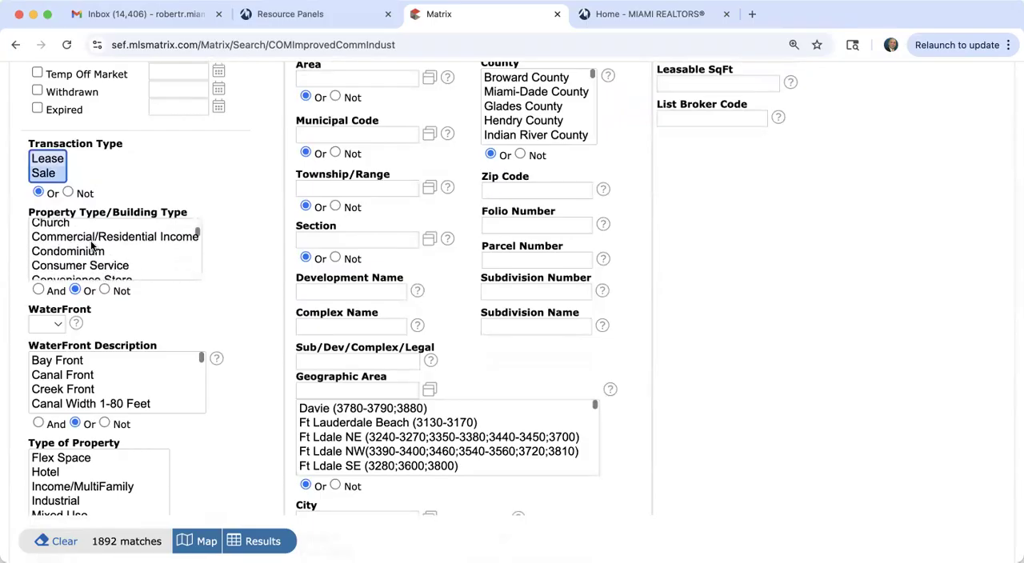
pyautogui.scroll(2, 92, 246)
pyautogui.scroll(-1, 92, 246)
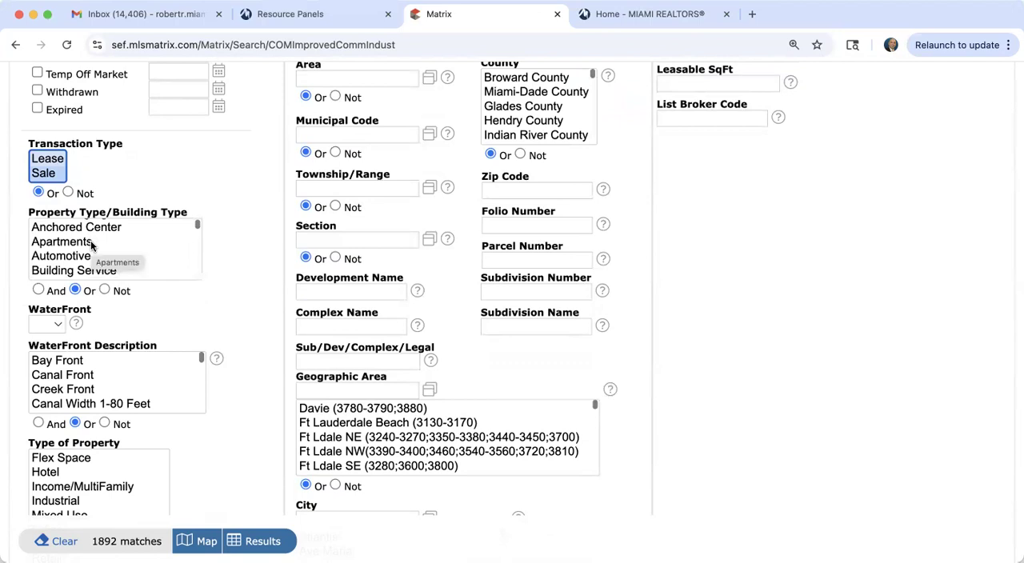
pyautogui.click(92, 246)
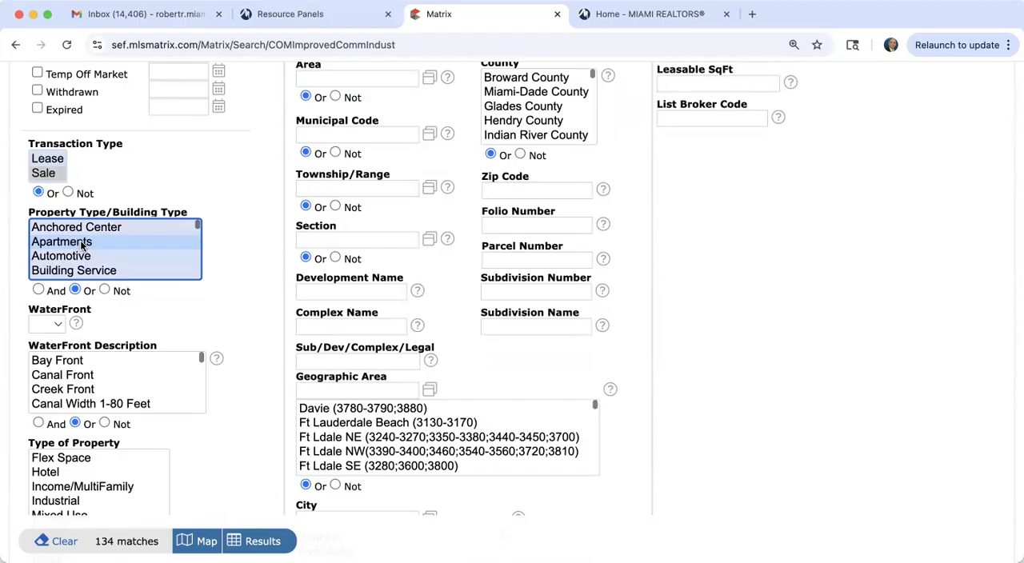
# Step: Add Residential-Multi-Family to the selected property/building types
pyautogui.scroll(-5, 83, 247)
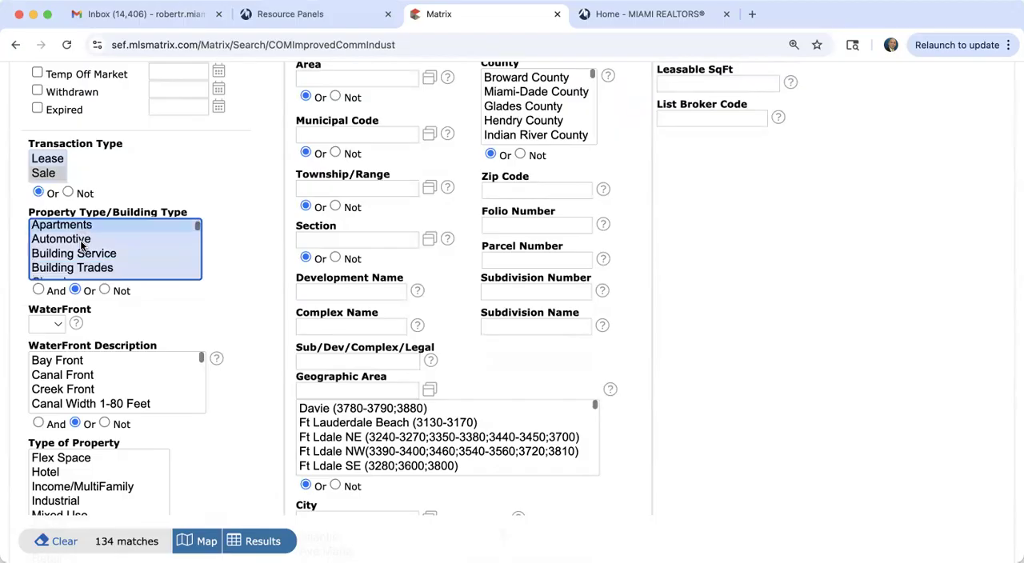
pyautogui.scroll(-8, 83, 246)
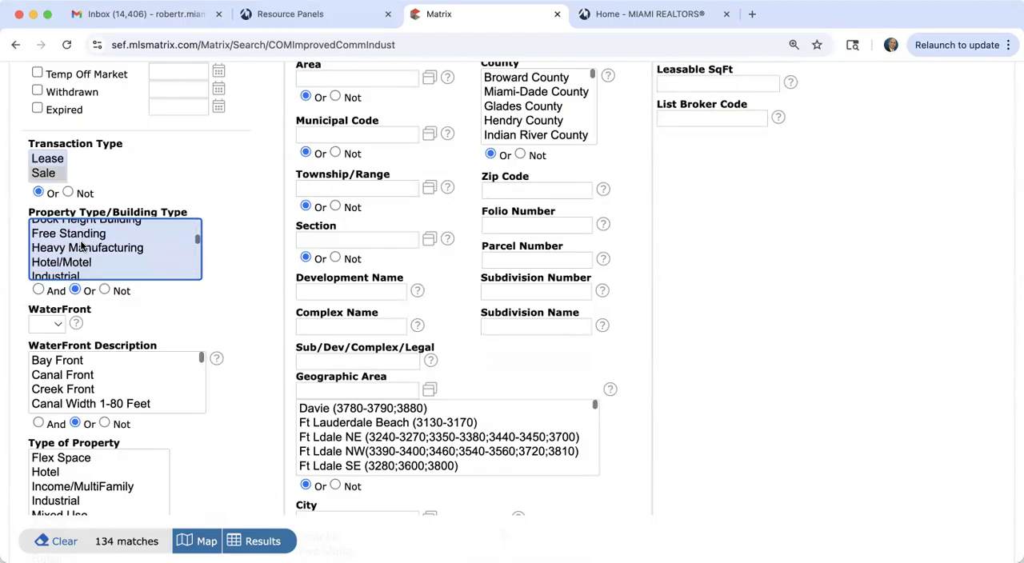
pyautogui.scroll(-6, 82, 246)
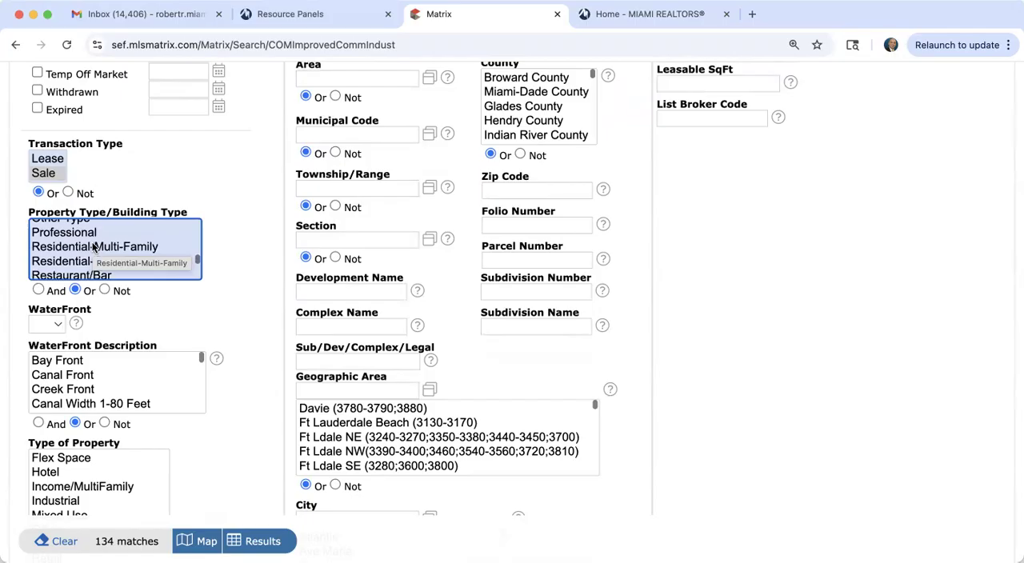
pyautogui.keyDown('super'); pyautogui.click(93, 246); pyautogui.keyUp('super')
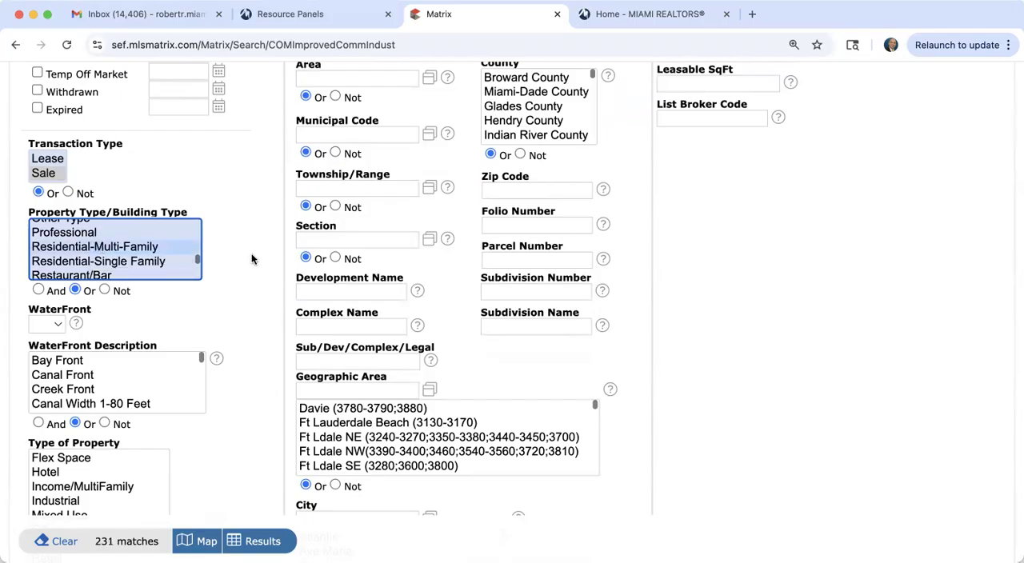
# Step: Restrict the commercial search to zip code 33139 and display the matching listings
pyautogui.scroll(2, 251, 258)
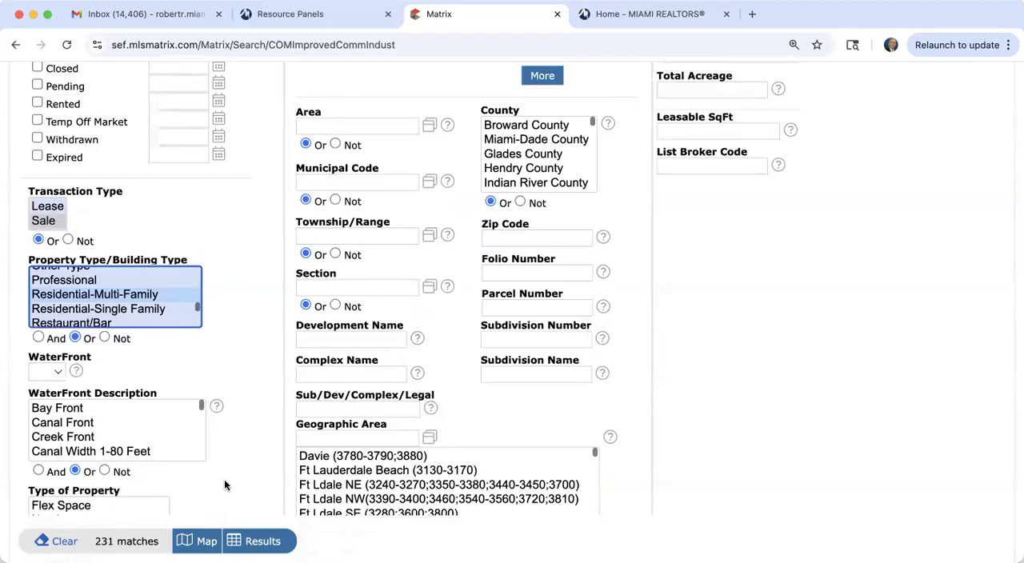
pyautogui.click(555, 238)
pyautogui.write('3')
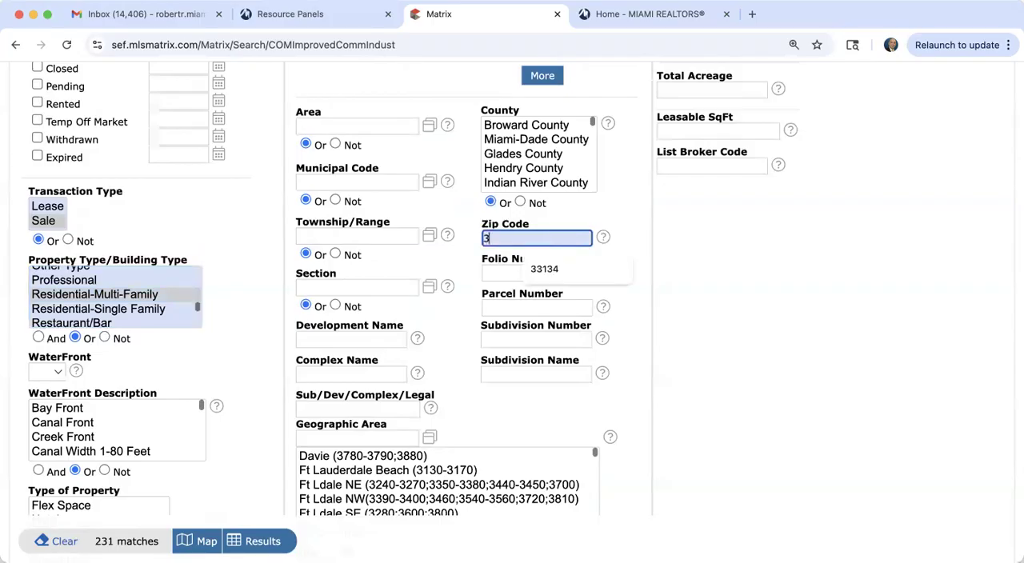
pyautogui.write('3139')
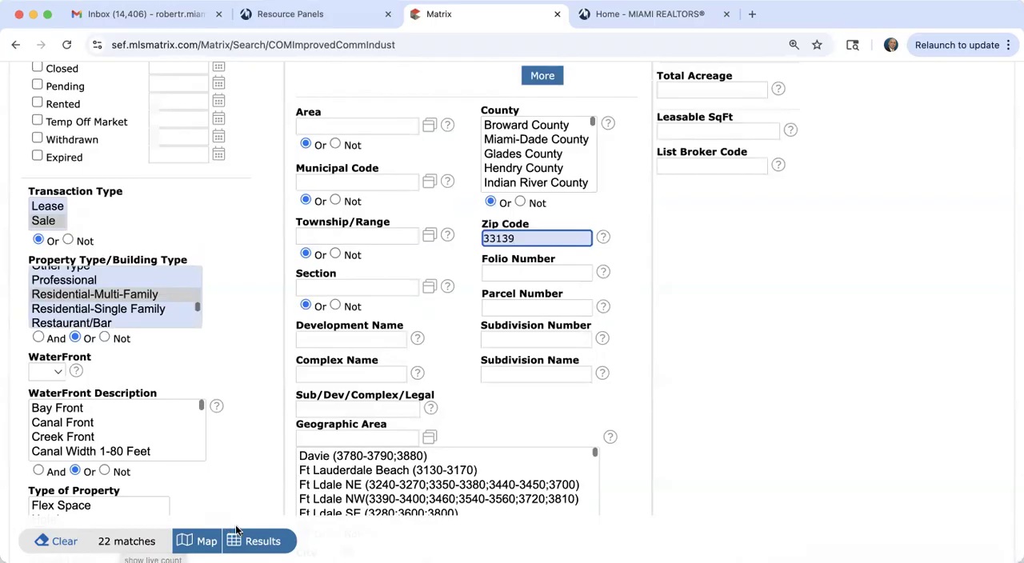
pyautogui.click(259, 542)
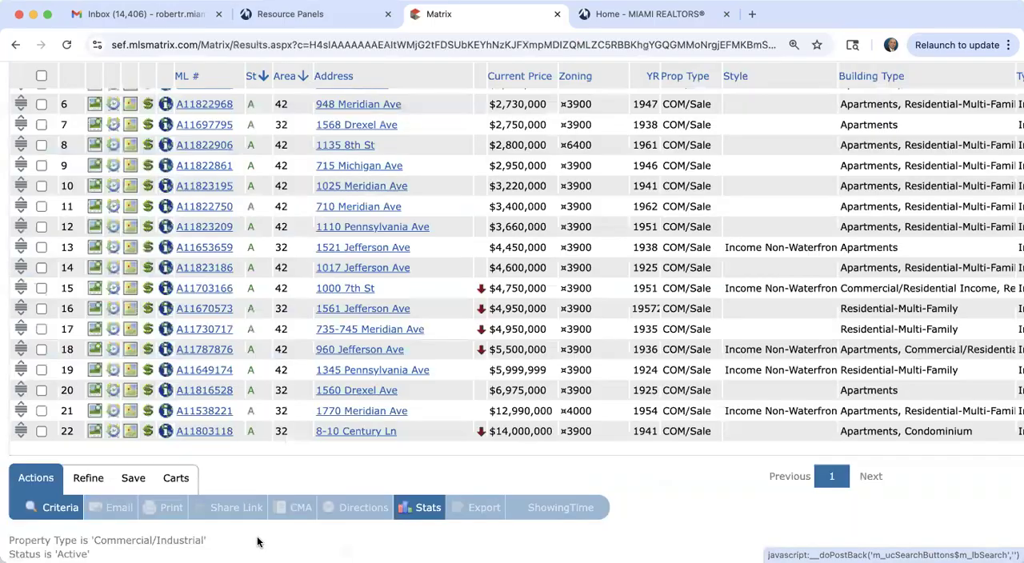
# Step: Look through the commercial results, open the $2,730,000 listing, and examine its building details and remarks
pyautogui.scroll(-2, 323, 400)
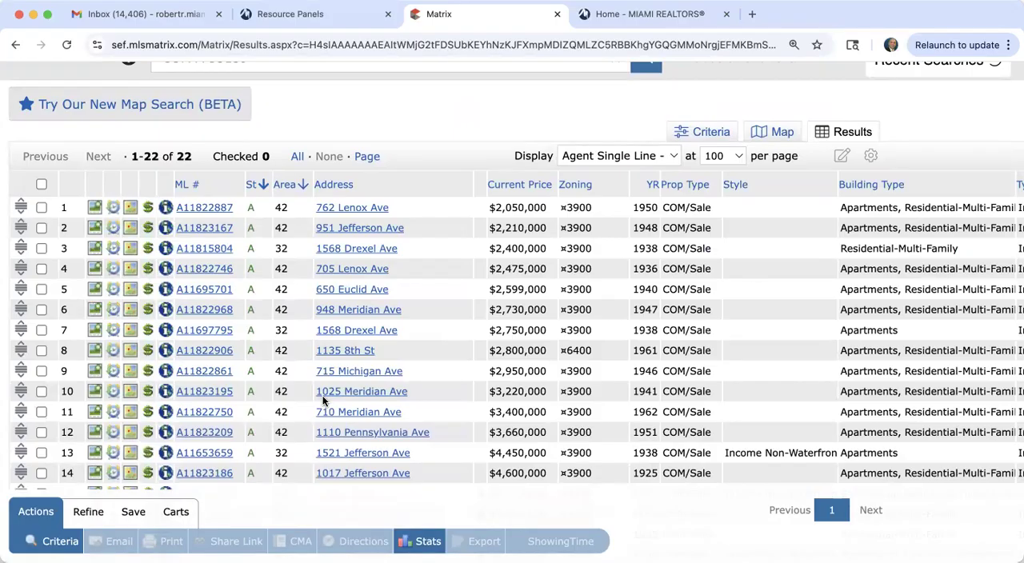
pyautogui.scroll(-2, 323, 400)
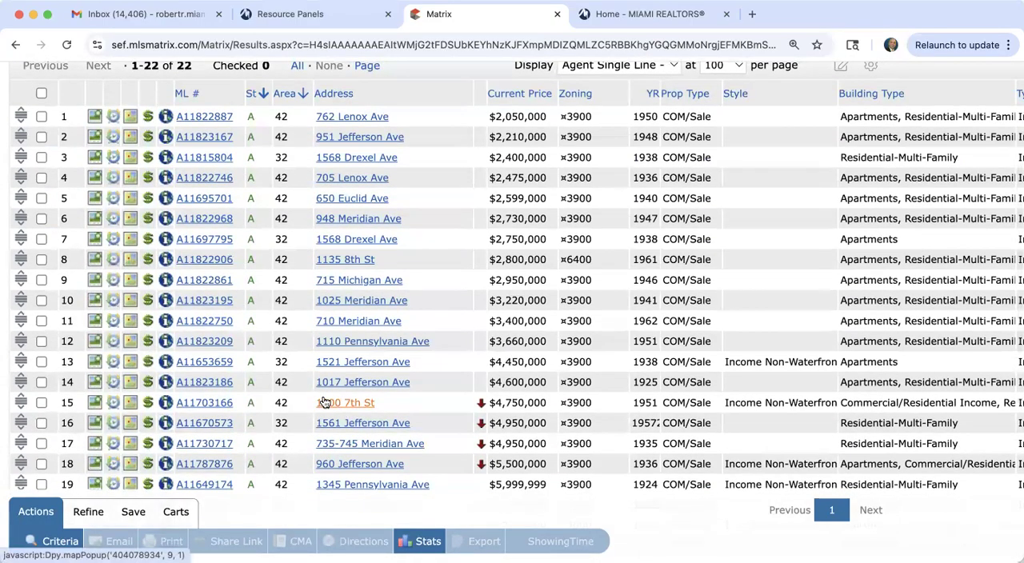
pyautogui.click(207, 218)
pyautogui.scroll(-5, 382, 431)
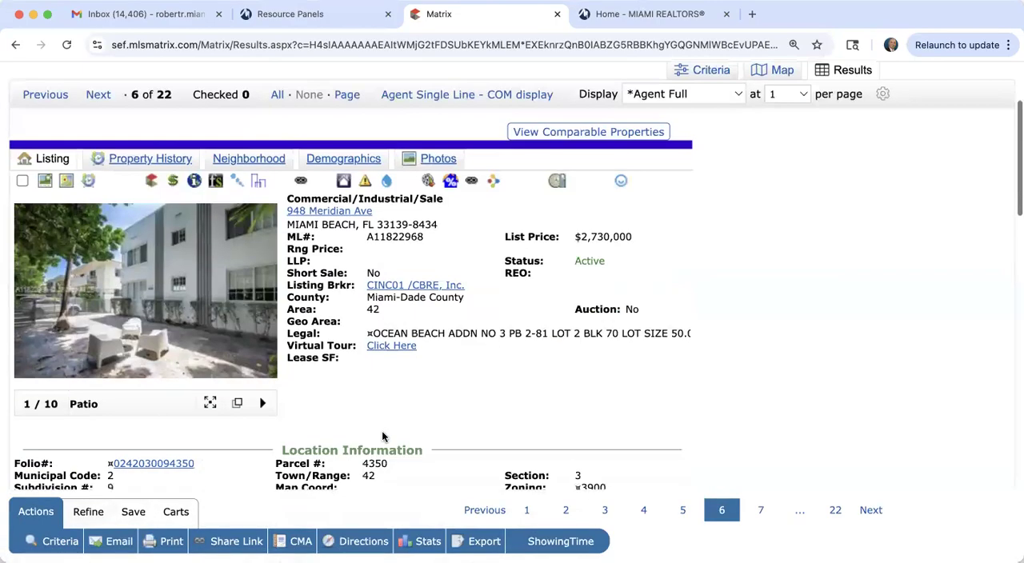
pyautogui.scroll(-10, 382, 436)
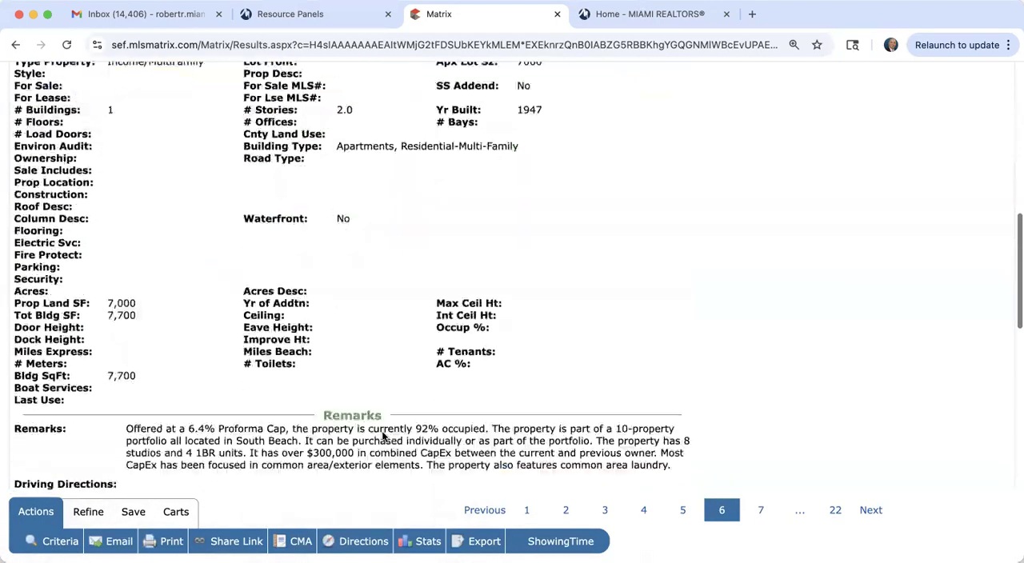
# Step: Finish reading the $2,730,000 listing's remarks and general information, and return to the single-line list of commercial results
pyautogui.scroll(-1, 383, 433)
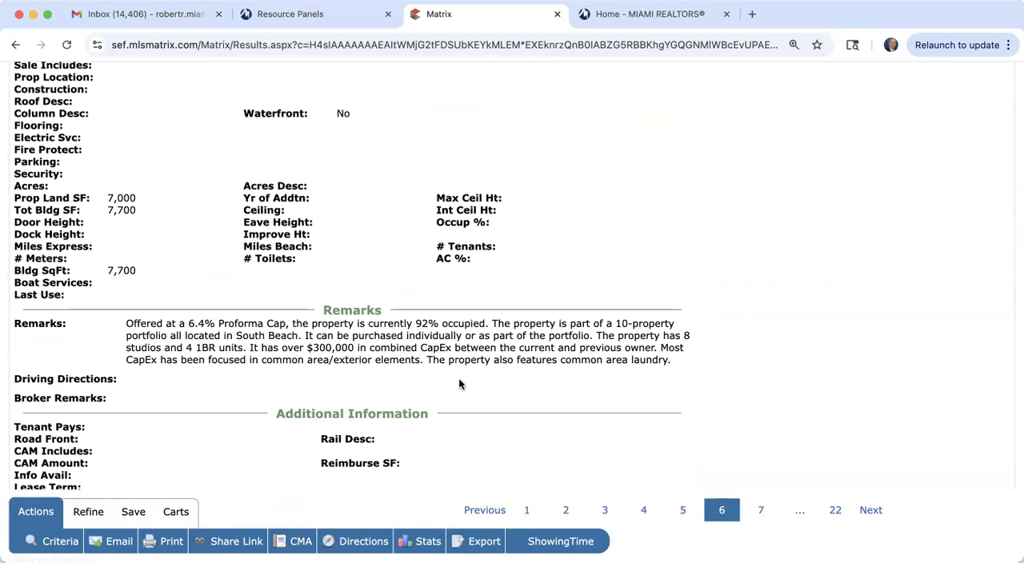
pyautogui.scroll(10, 617, 353)
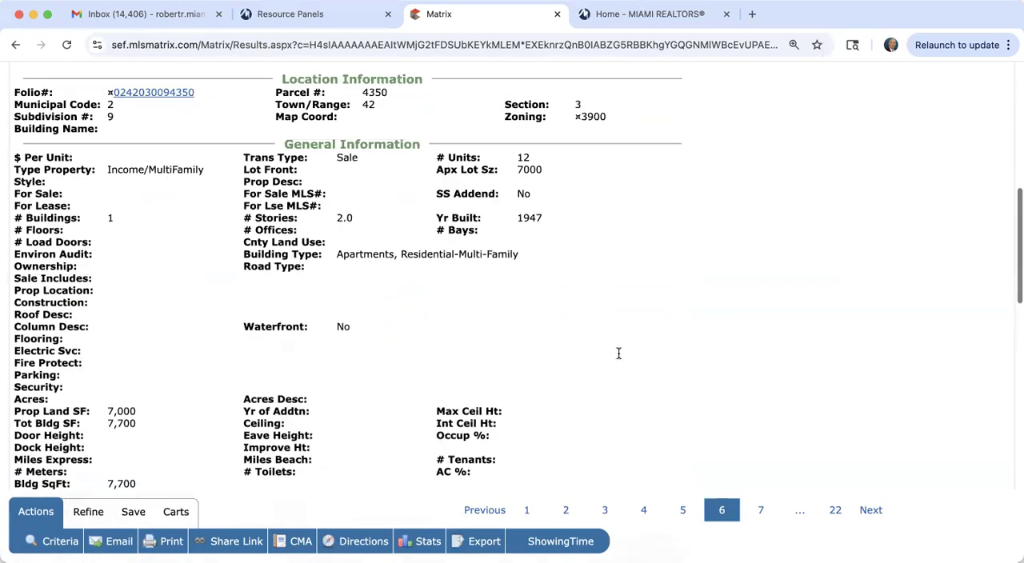
pyautogui.scroll(-2, 618, 353)
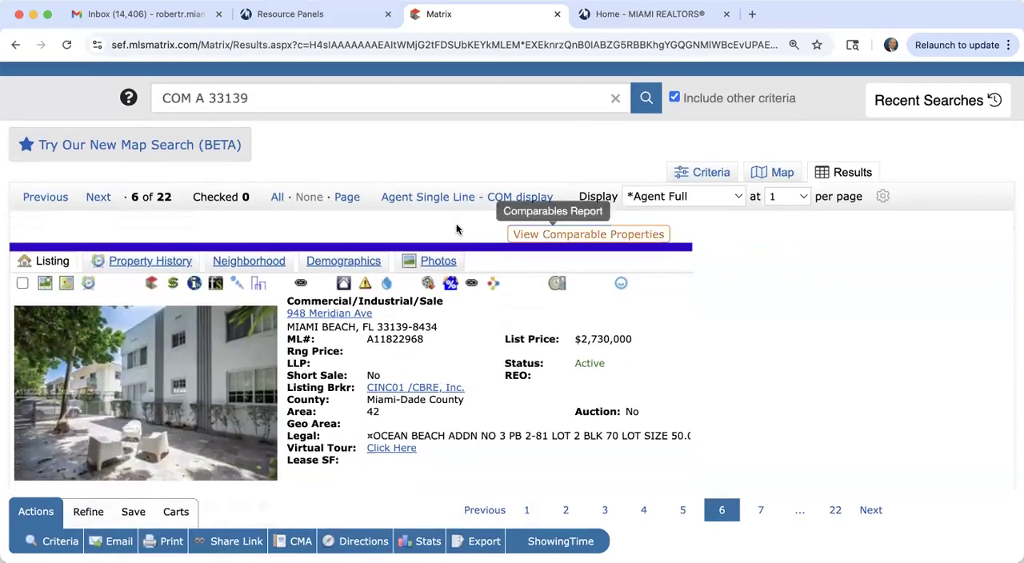
pyautogui.rightClick(445, 197)
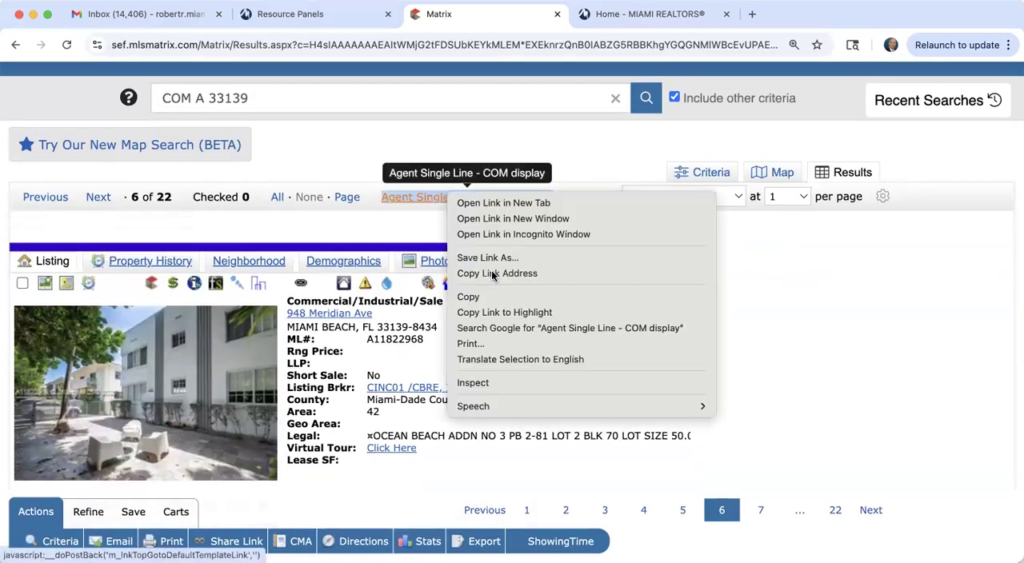
pyautogui.click(425, 198)
pyautogui.scroll(-5, 416, 404)
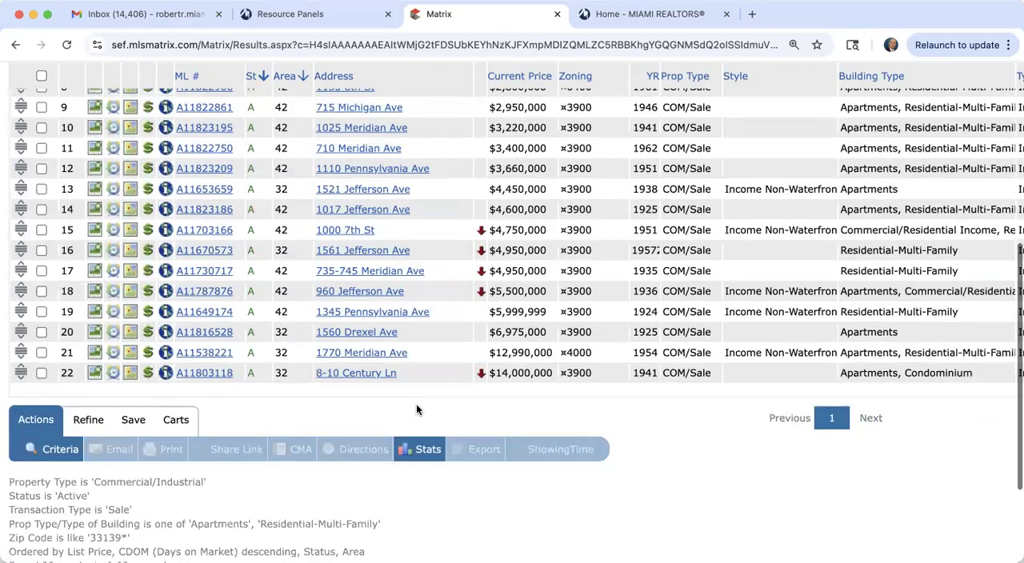
pyautogui.scroll(6, 416, 404)
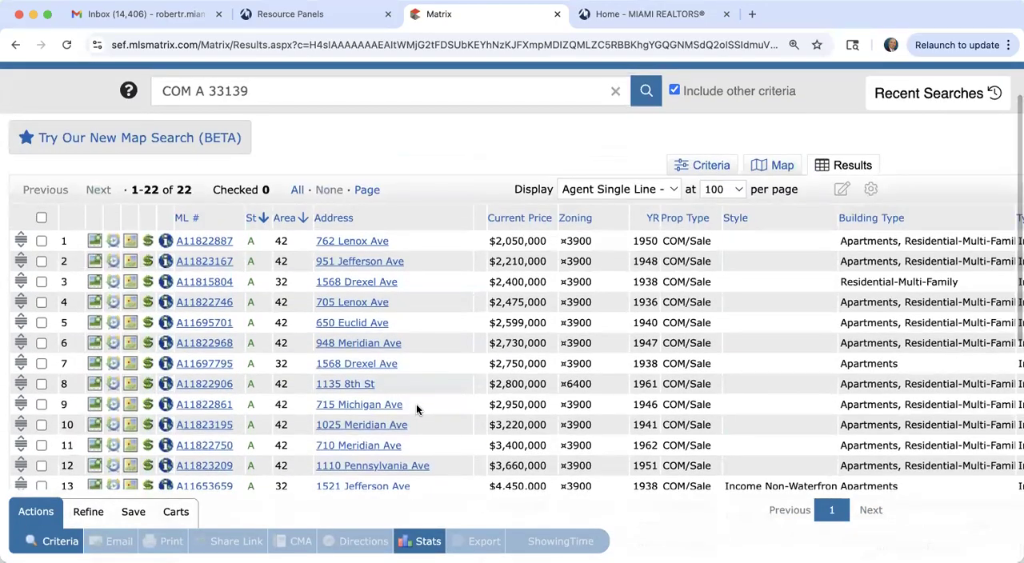
# Step: Open the first result, priced at $2,050,000, and read its building details and remarks
pyautogui.click(196, 241)
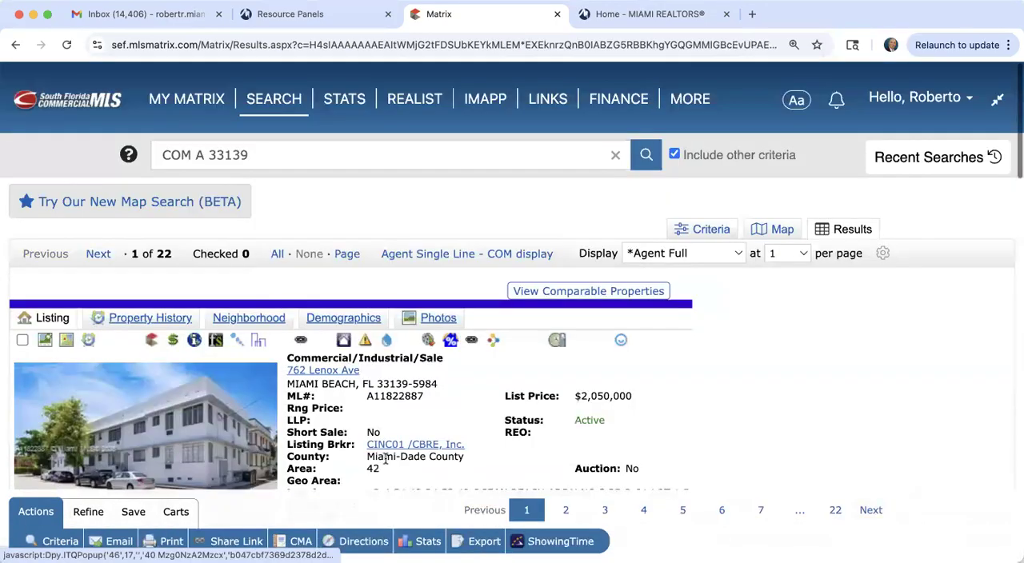
pyautogui.scroll(-3, 386, 458)
pyautogui.scroll(-10, 386, 459)
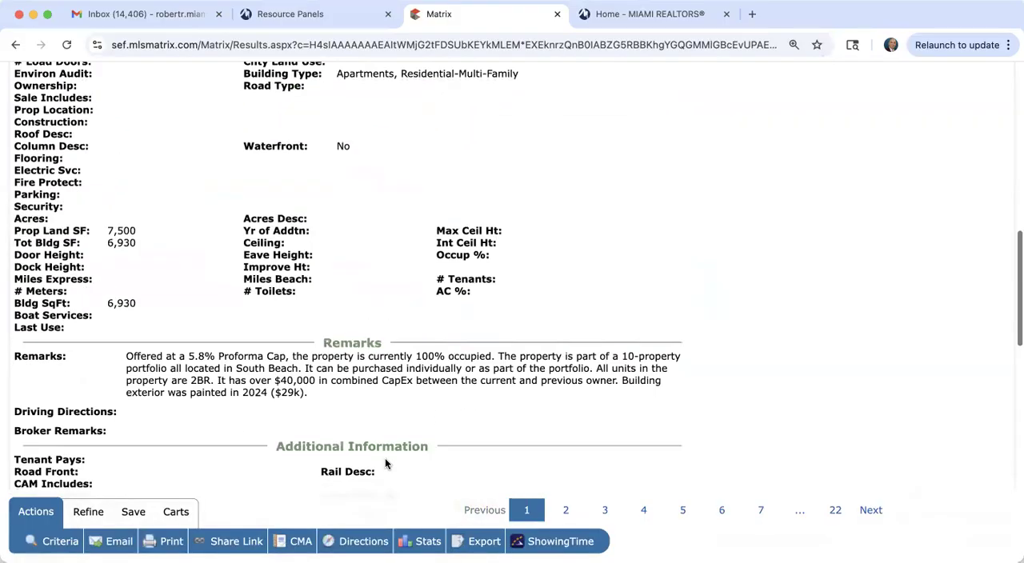
pyautogui.scroll(12, 385, 458)
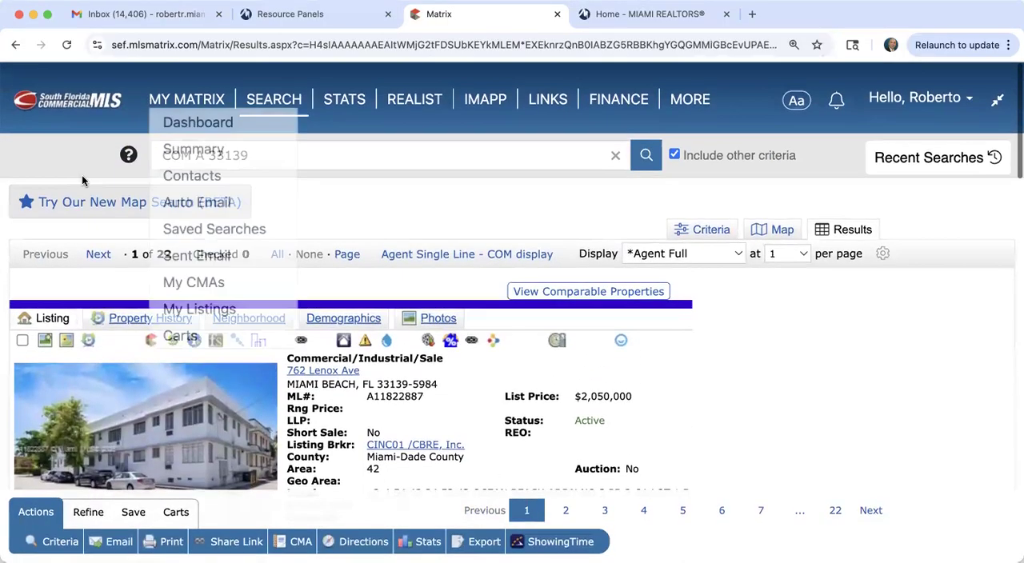
# Step: Advance to the second result, the $2,210,000 listing, and read its remarks and additional information
pyautogui.click(97, 255)
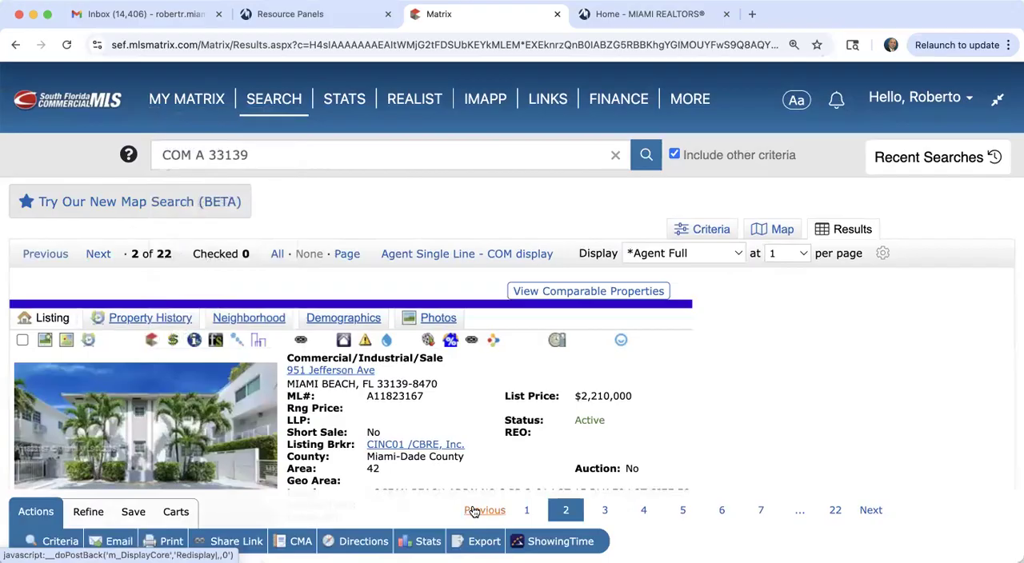
pyautogui.scroll(-10, 474, 512)
pyautogui.scroll(-3, 473, 512)
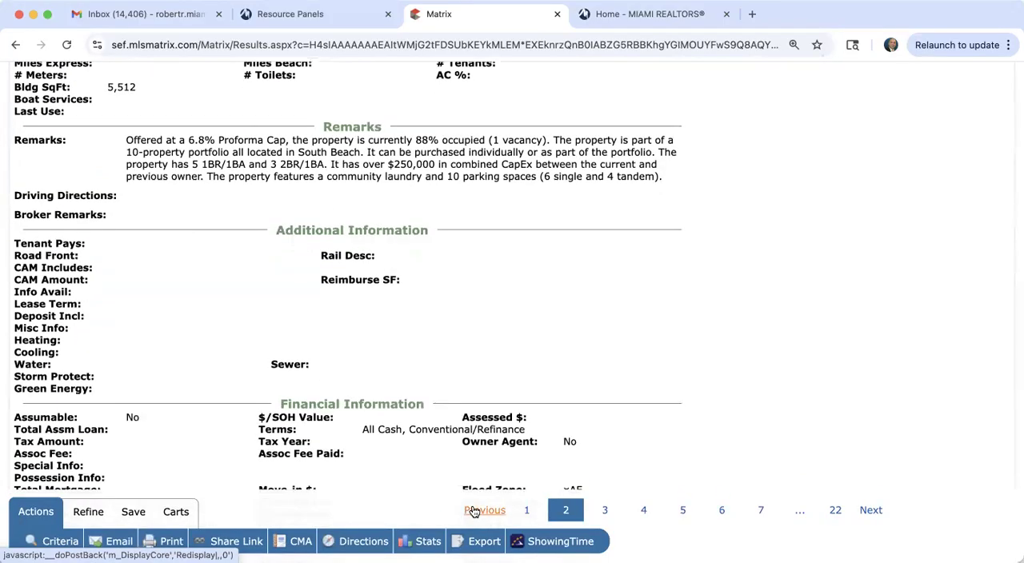
pyautogui.scroll(12, 474, 512)
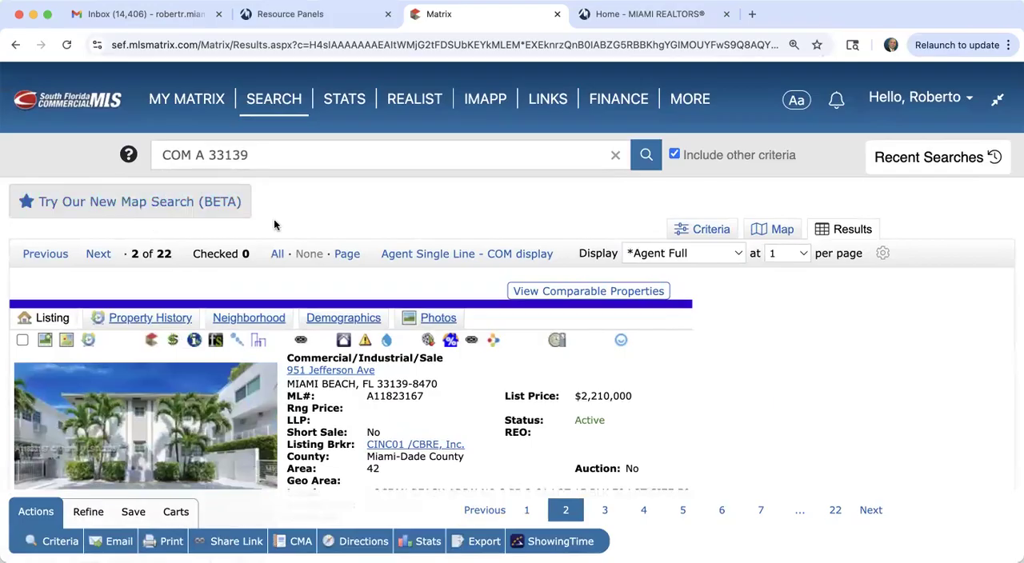
# Step: Return to the single-line results list and open the $4,600,000 listing to read its remarks
pyautogui.click(441, 254)
pyautogui.scroll(-4, 406, 398)
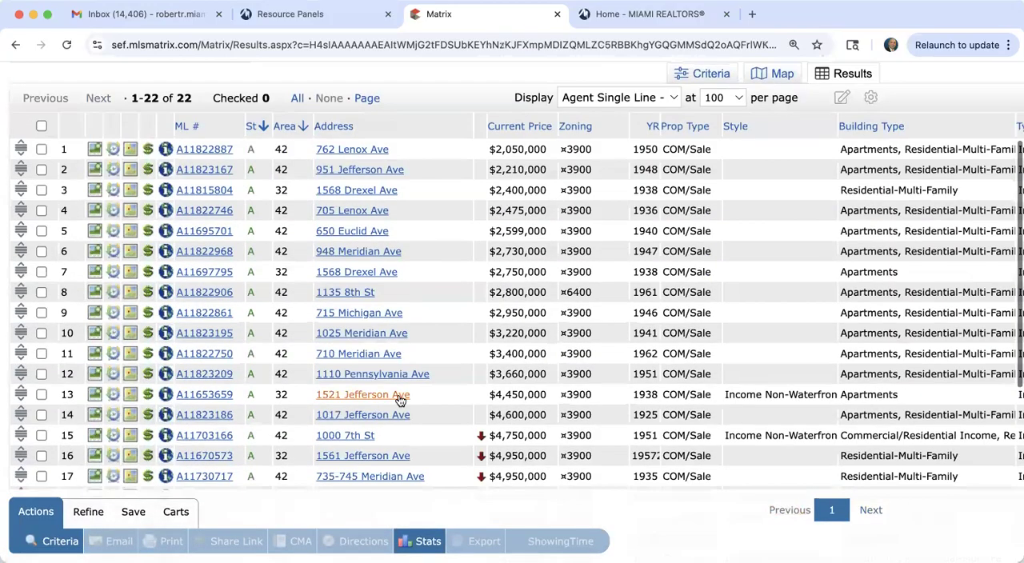
pyautogui.scroll(-3, 400, 400)
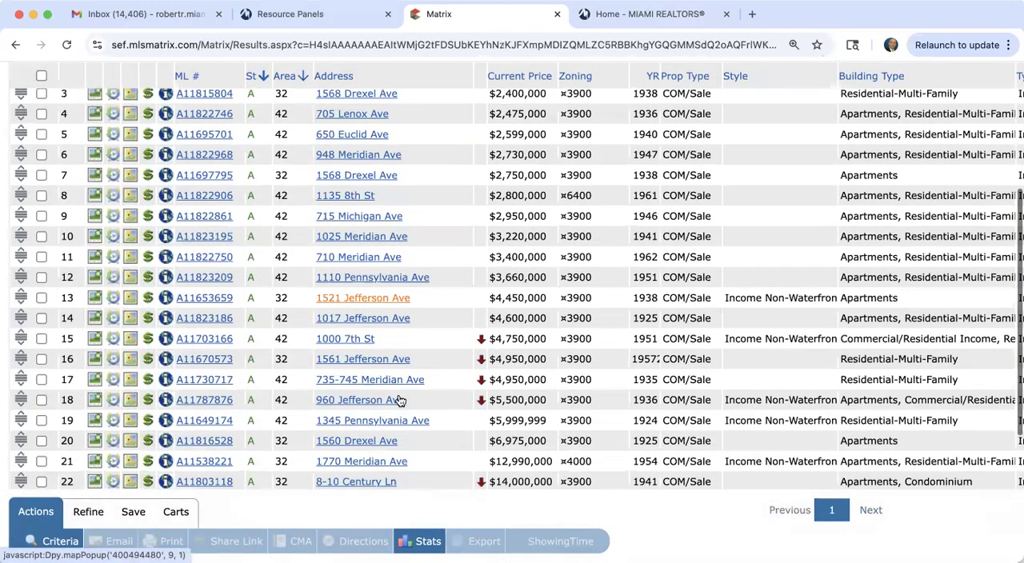
pyautogui.click(203, 320)
pyautogui.scroll(-10, 436, 397)
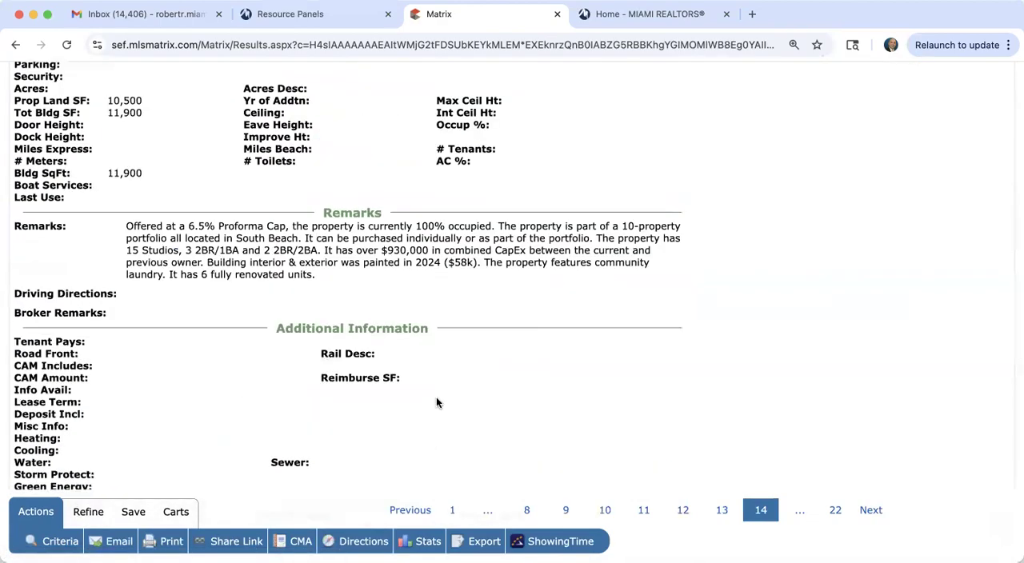
pyautogui.scroll(10, 436, 403)
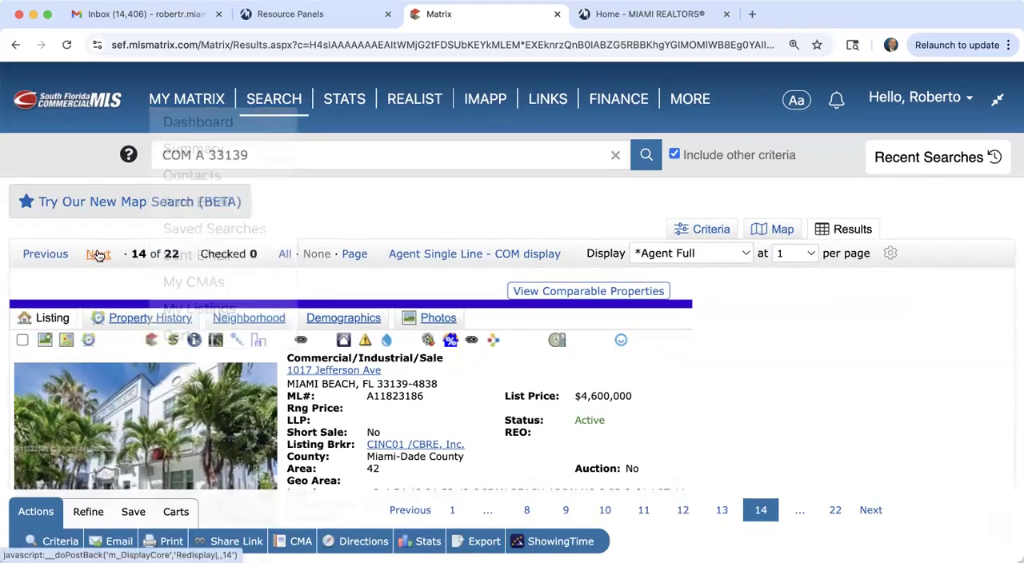
# Step: Advance to the $4,750,000 listing and examine its list price, financing remarks, unit mix and rents
pyautogui.click(98, 254)
pyautogui.scroll(-10, 341, 400)
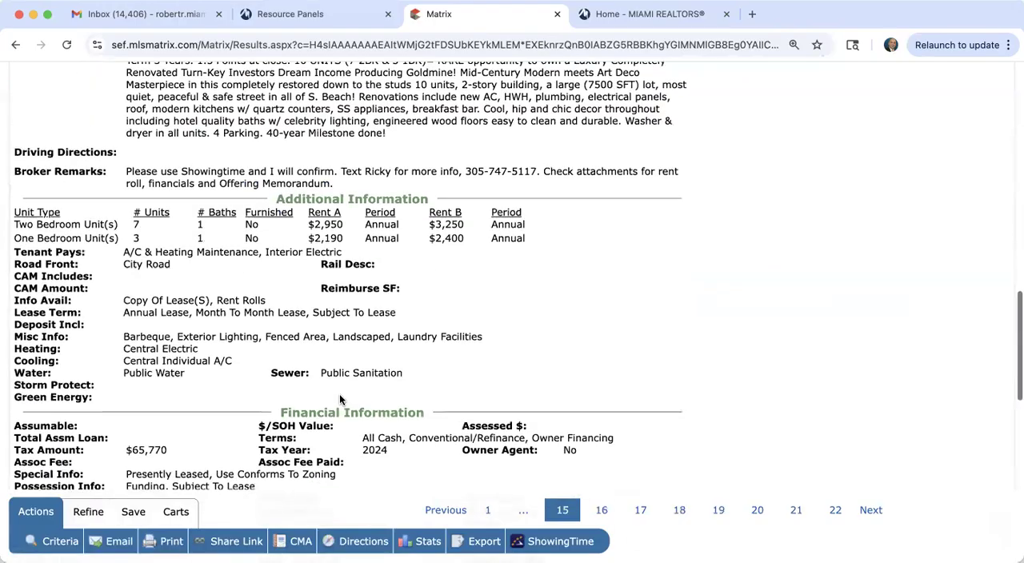
pyautogui.scroll(2, 341, 400)
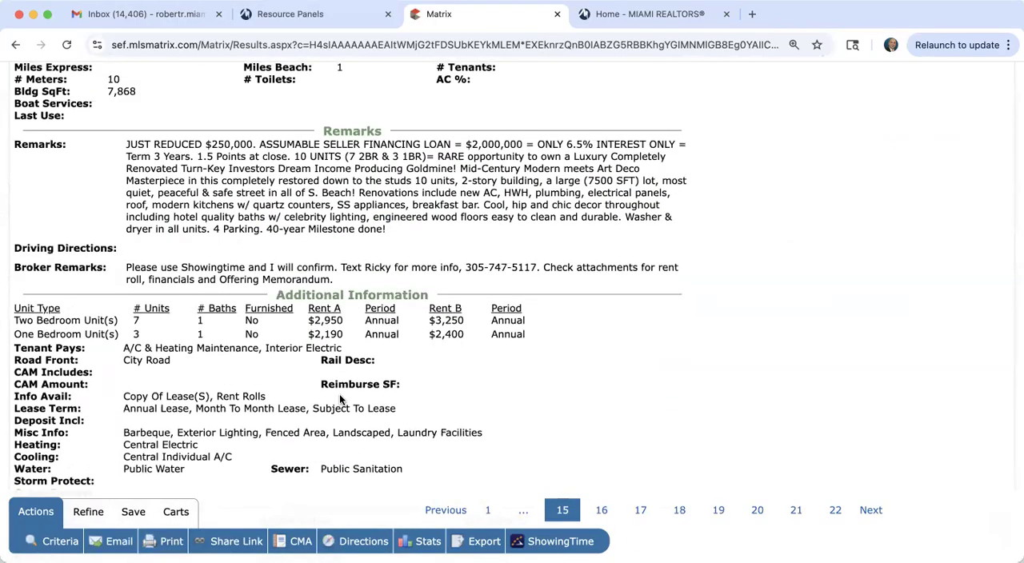
pyautogui.scroll(1, 340, 399)
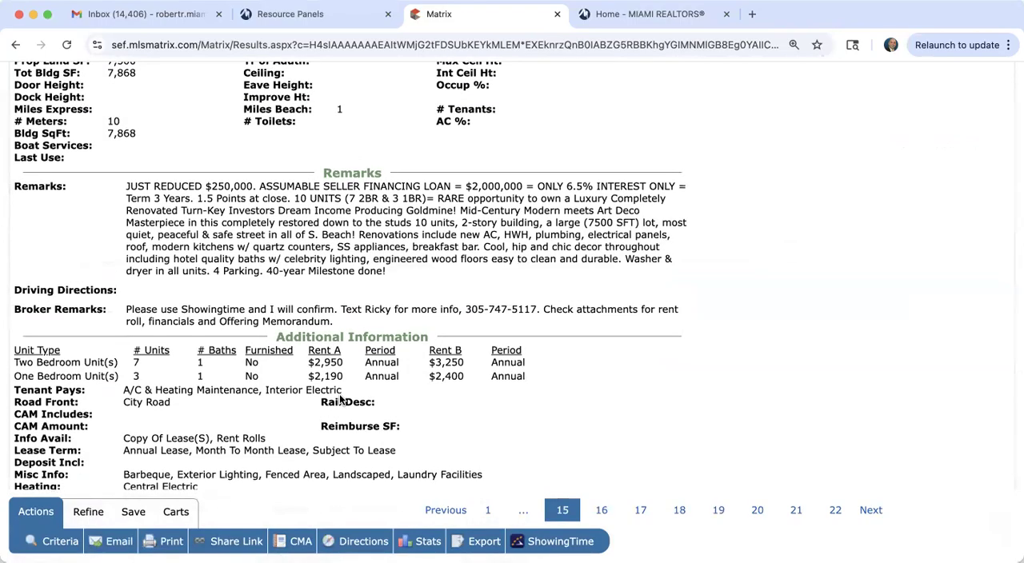
pyautogui.scroll(6, 340, 400)
pyautogui.scroll(10, 340, 400)
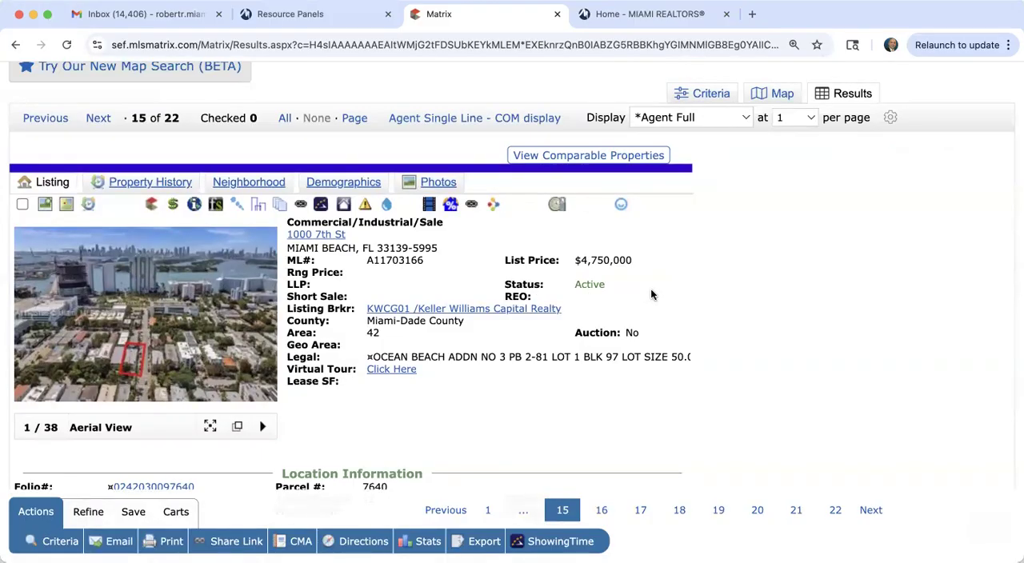
pyautogui.scroll(-12, 651, 295)
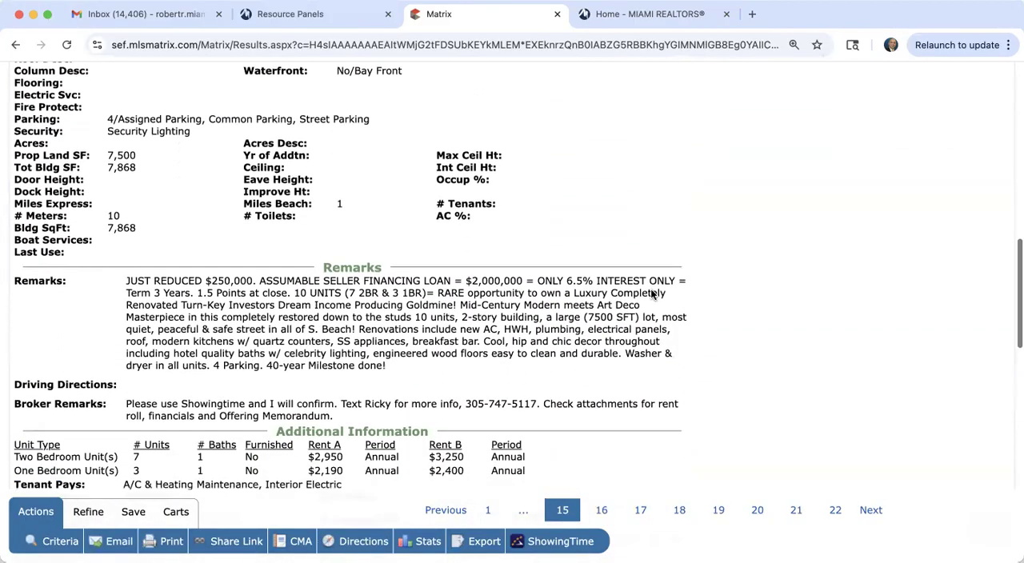
pyautogui.scroll(-2, 650, 294)
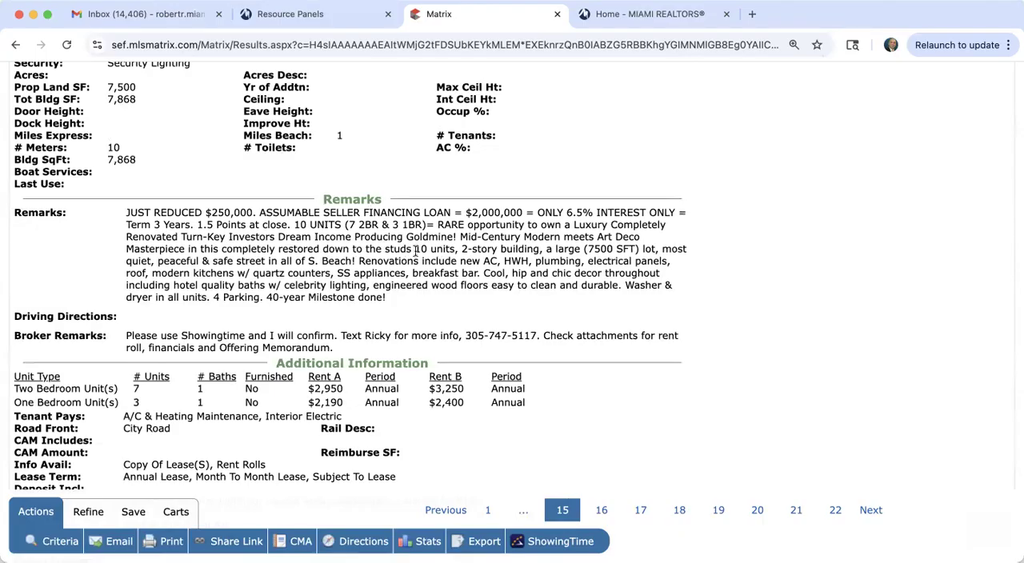
pyautogui.scroll(-15, 419, 330)
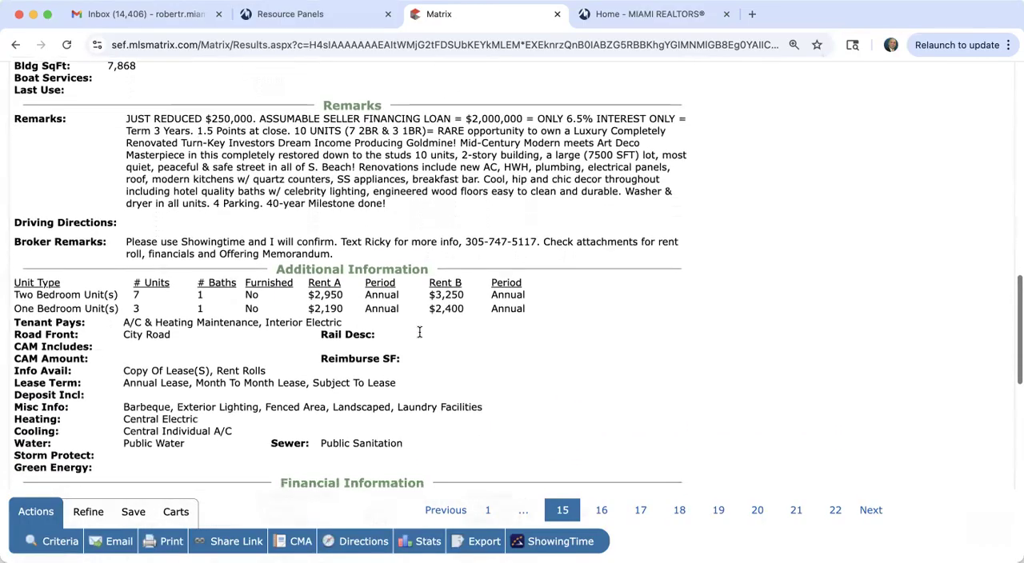
pyautogui.scroll(10, 419, 330)
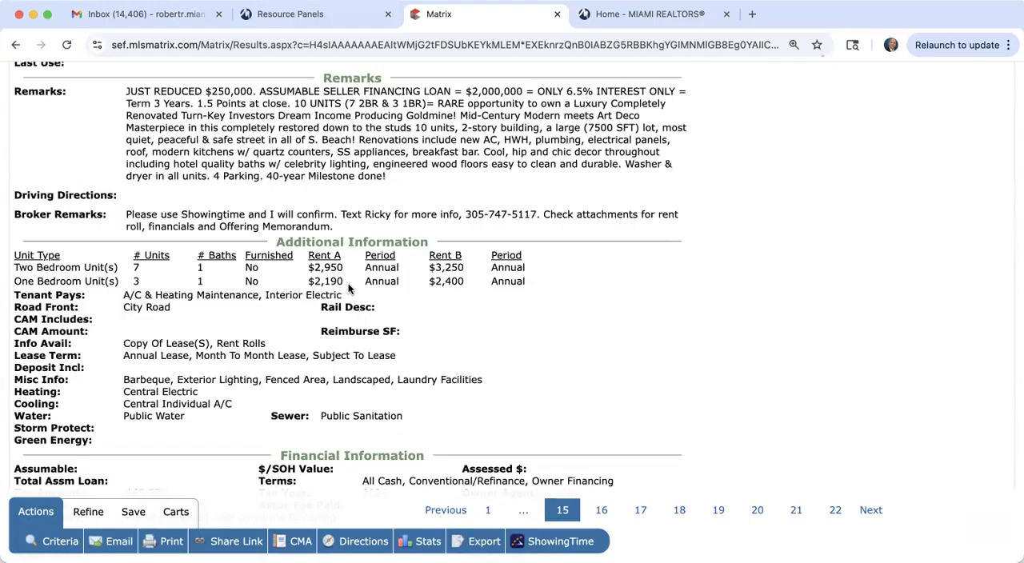
pyautogui.scroll(10, 348, 284)
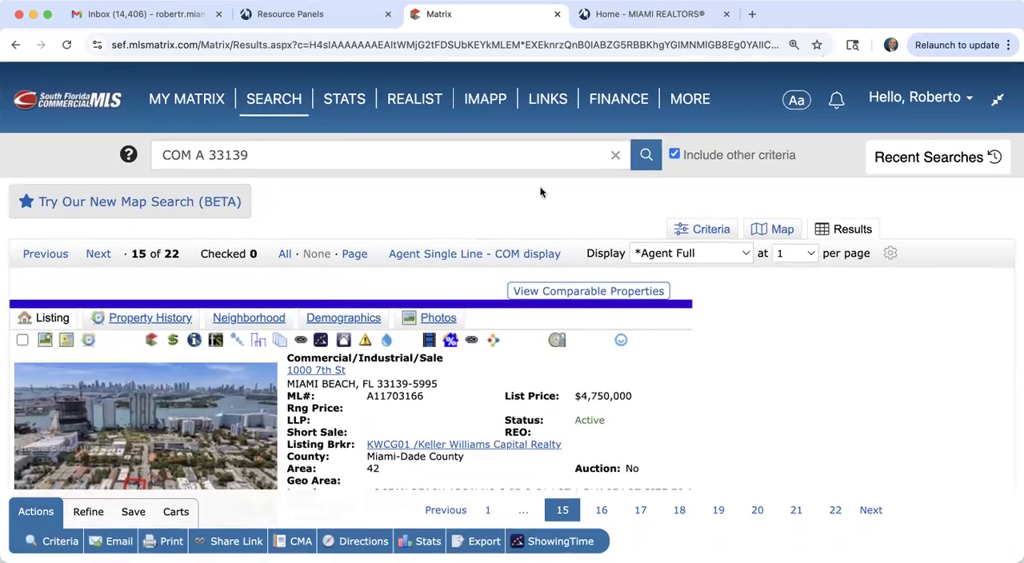
# Step: Go back to the commercial search criteria and clear all of them
pyautogui.click(709, 230)
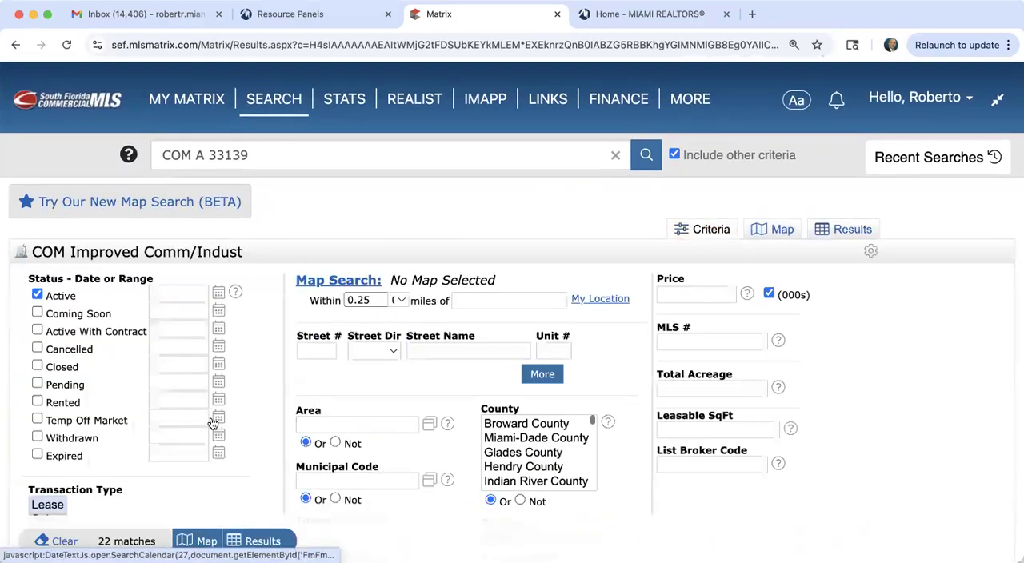
pyautogui.scroll(-3, 265, 429)
pyautogui.scroll(-3, 265, 430)
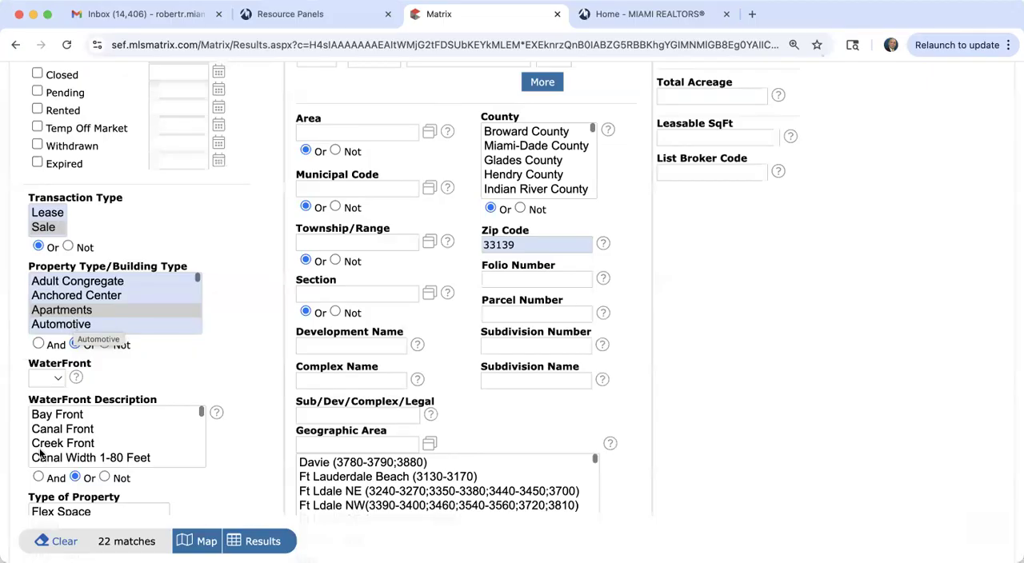
pyautogui.click(62, 544)
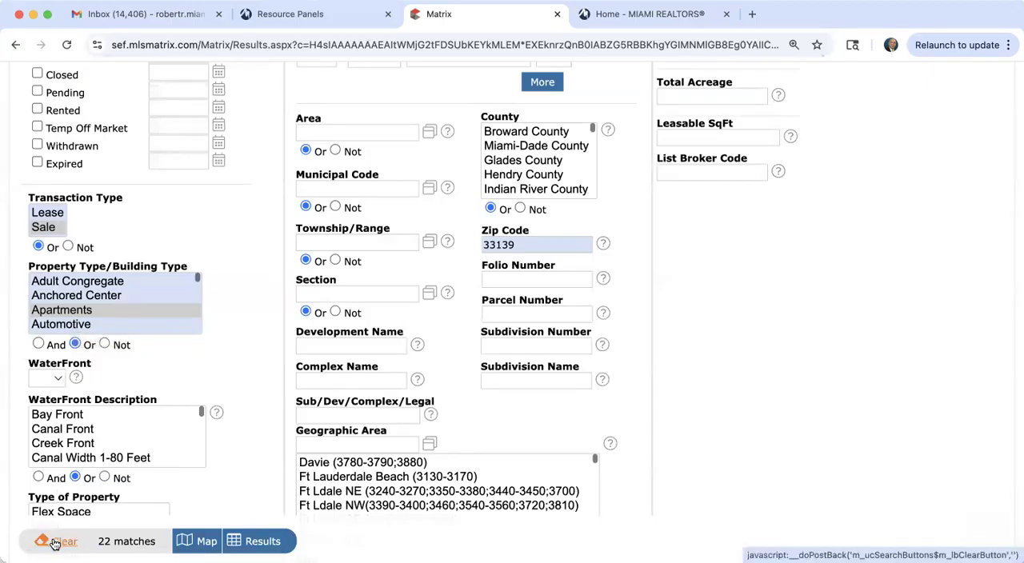
pyautogui.scroll(3, 238, 315)
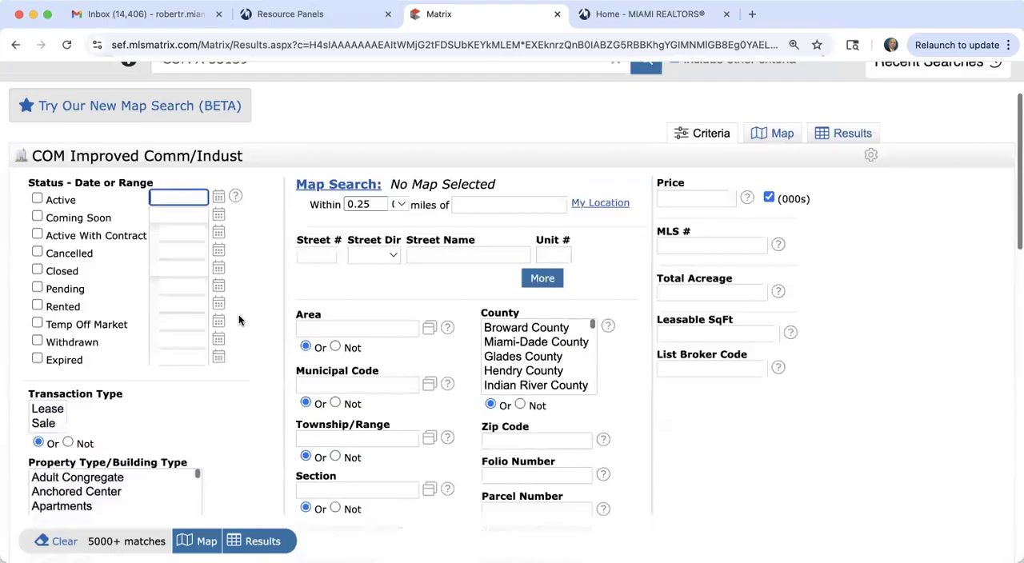
# Step: Restrict the commercial search to Active status and the Lease transaction type
pyautogui.click(37, 199)
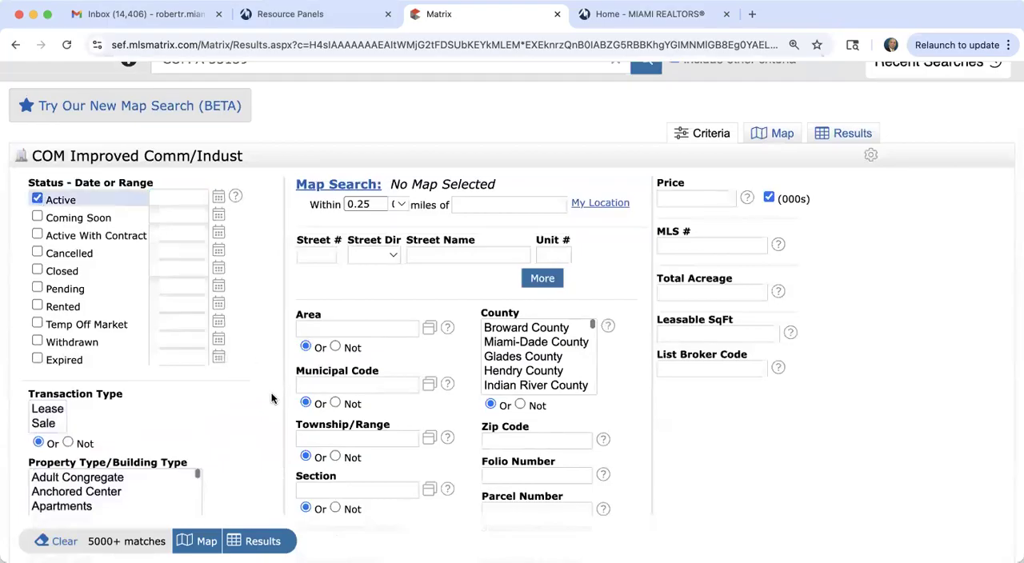
pyautogui.scroll(-2, 272, 399)
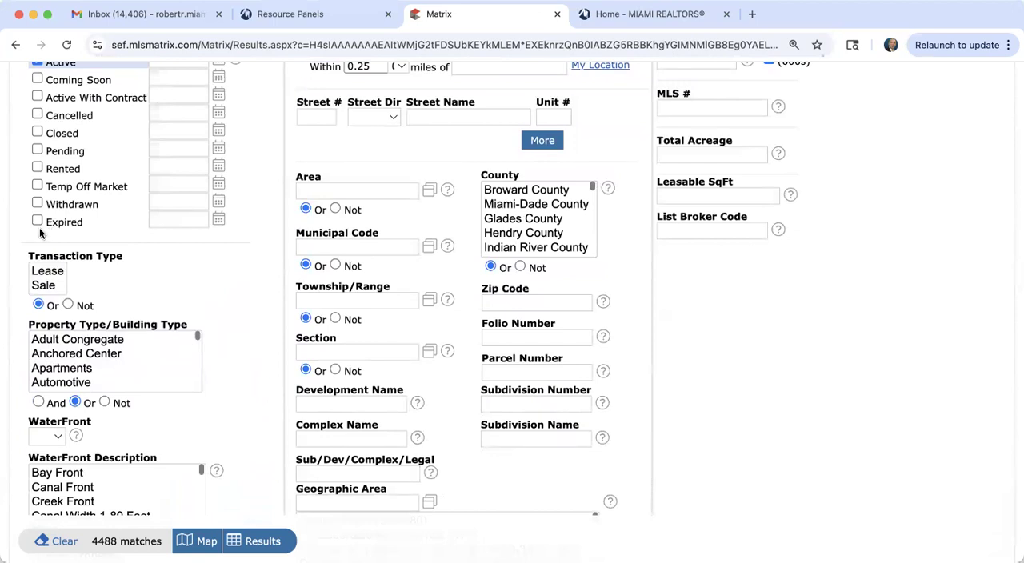
pyautogui.click(48, 276)
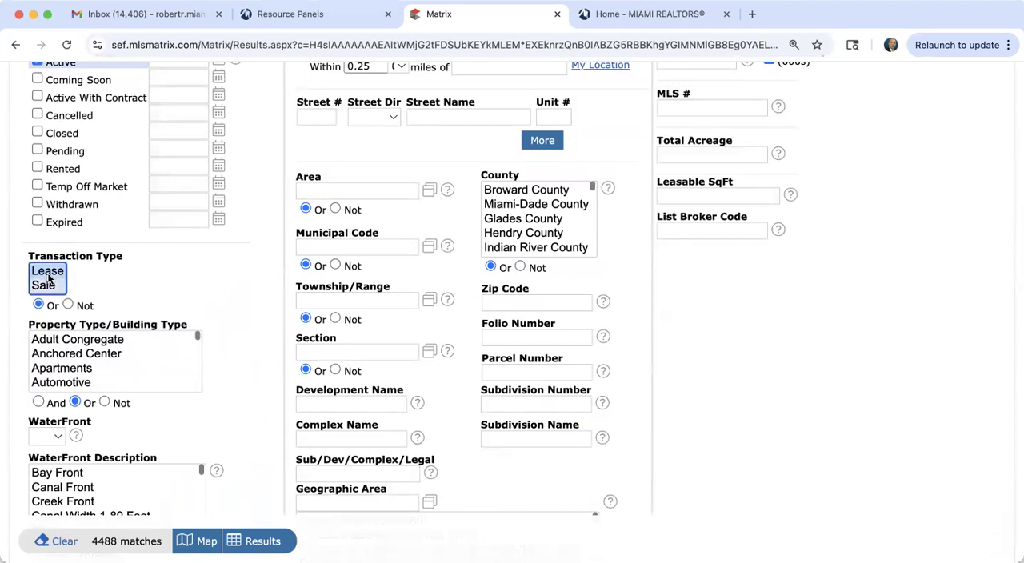
# Step: Look through the Property Type/Building Type options and select Warehouse Space
pyautogui.scroll(-5, 91, 385)
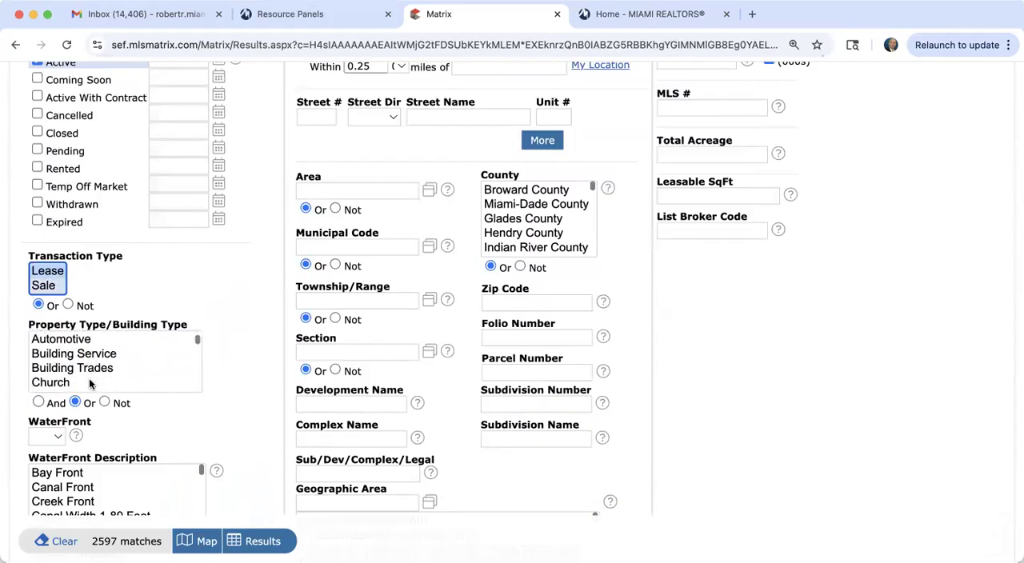
pyautogui.scroll(-10, 90, 385)
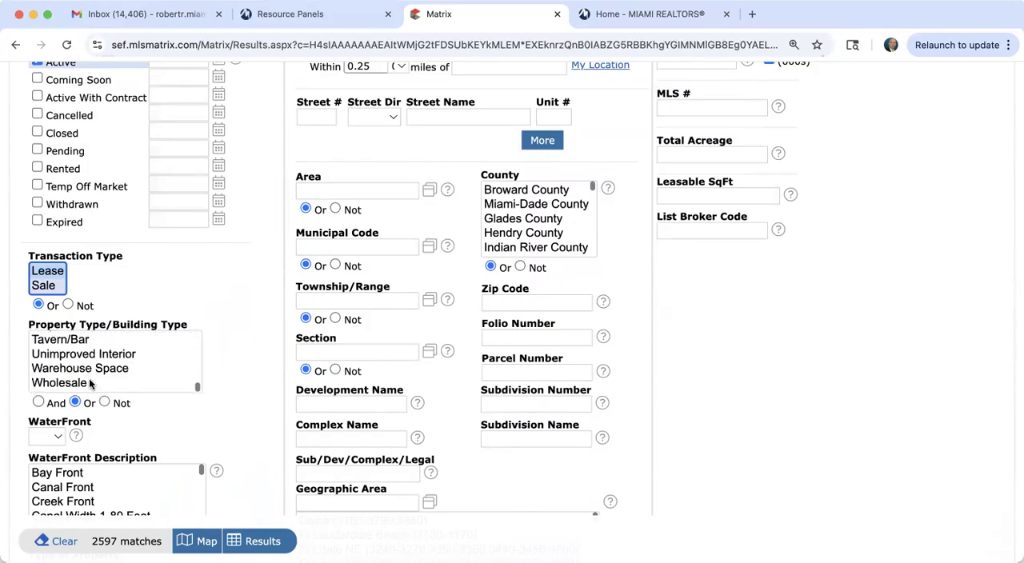
pyautogui.click(90, 370)
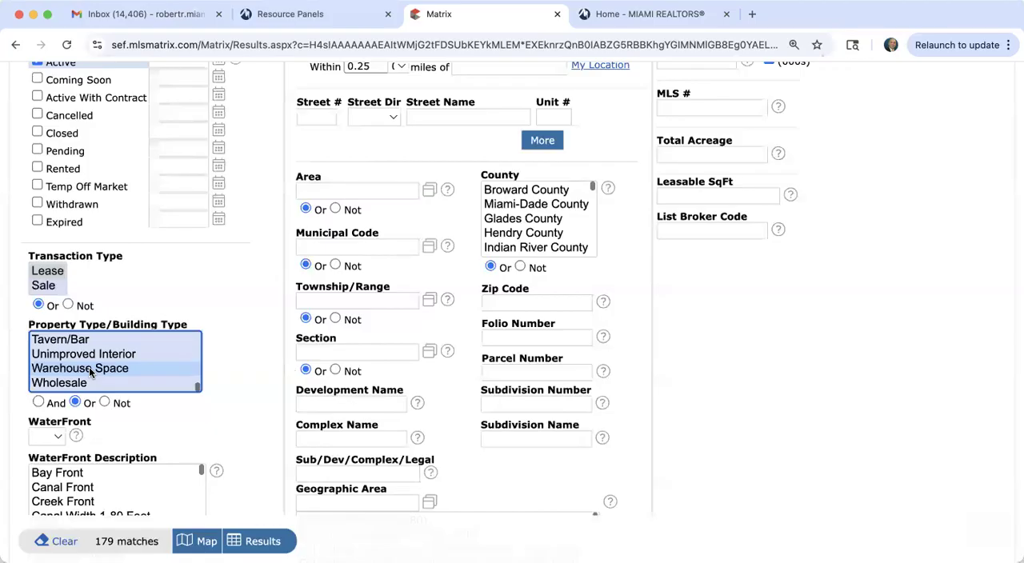
# Step: Look through the Property Type/Building Type options for other types that could cover warehouses, such as Office/Warehouse Combination and Store/Warehouse Combination
pyautogui.scroll(3, 91, 373)
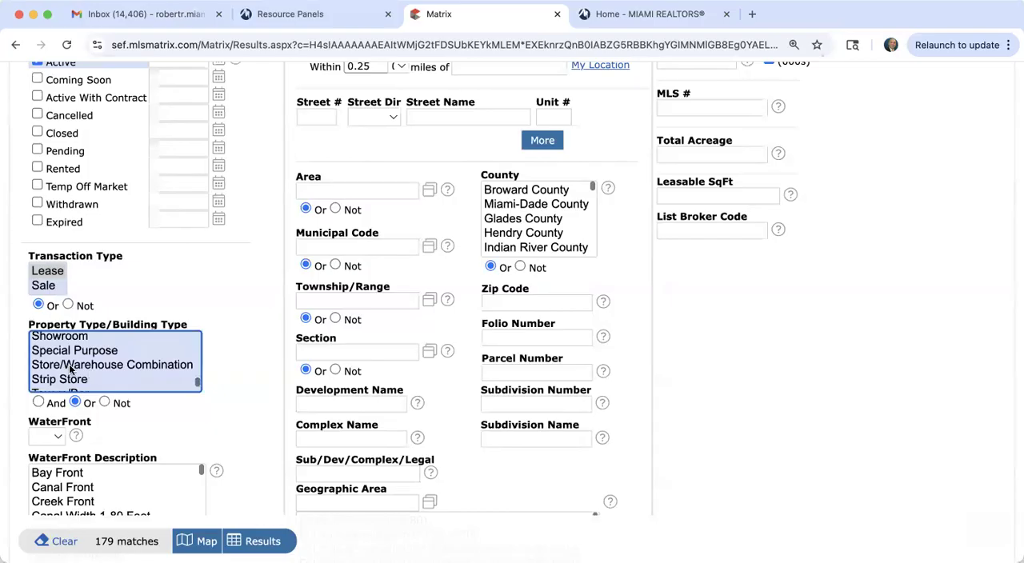
pyautogui.scroll(6, 92, 371)
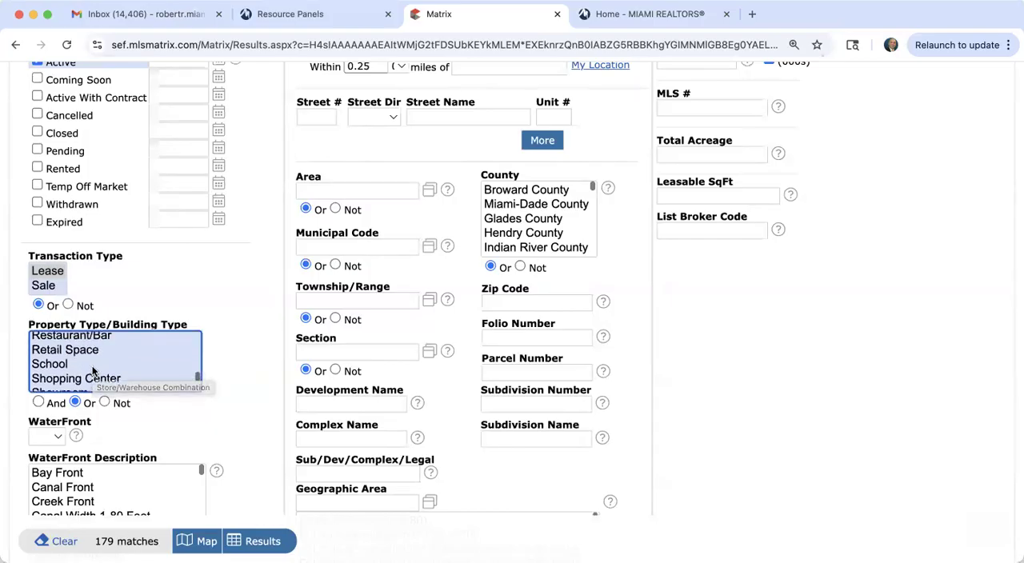
pyautogui.scroll(2, 93, 370)
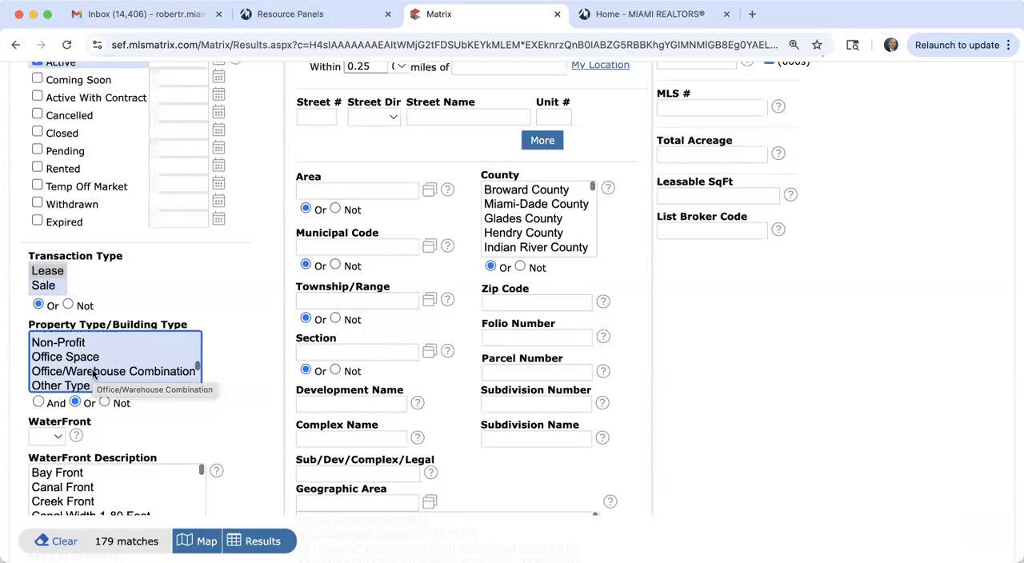
pyautogui.scroll(-5, 94, 374)
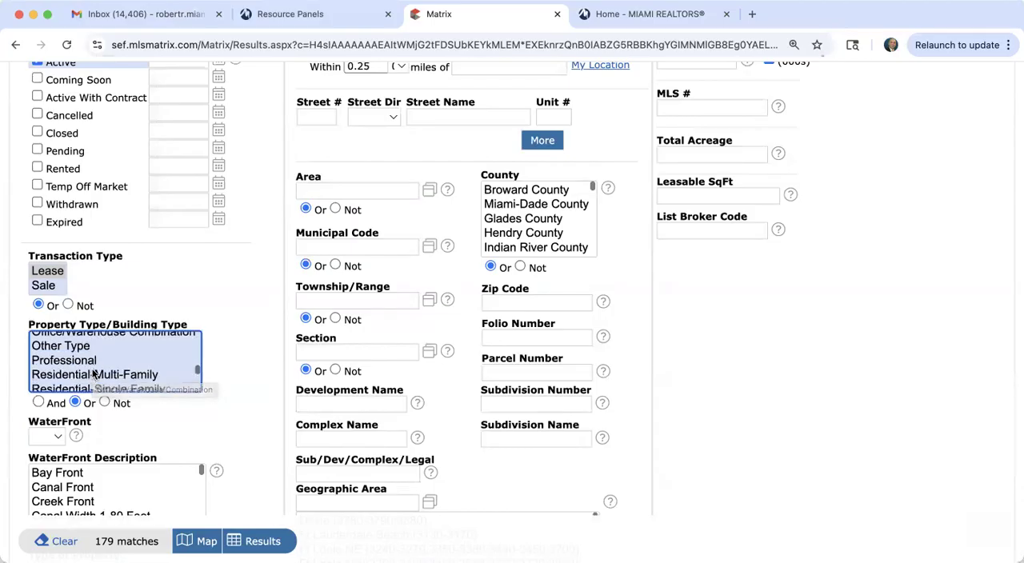
pyautogui.scroll(-3, 93, 374)
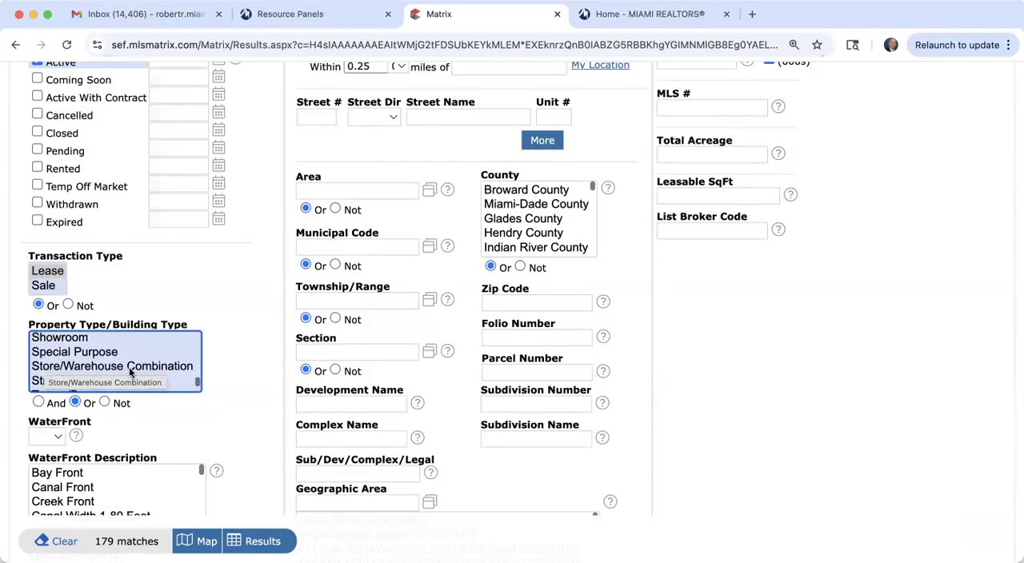
pyautogui.scroll(5, 130, 373)
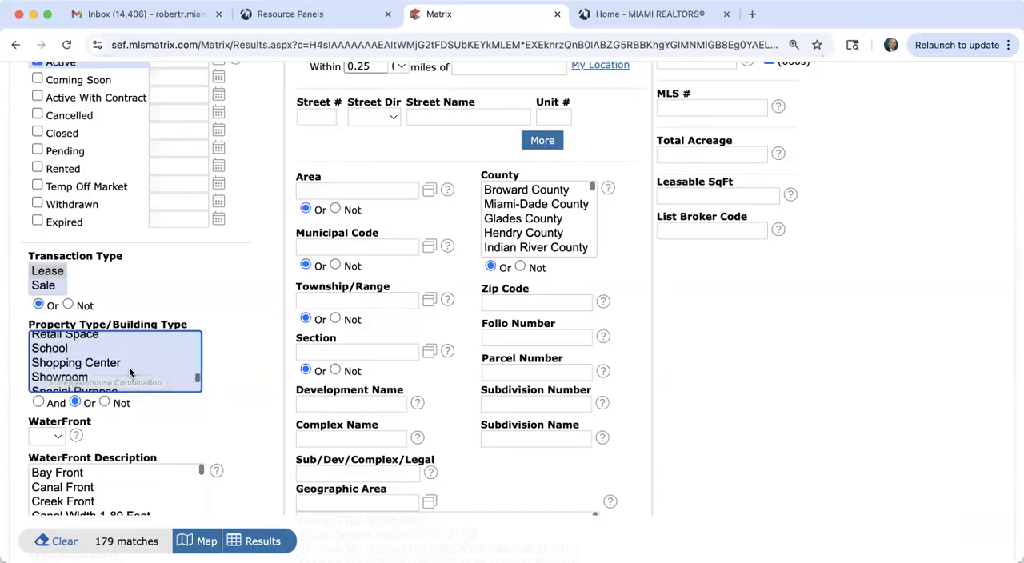
pyautogui.scroll(5, 130, 373)
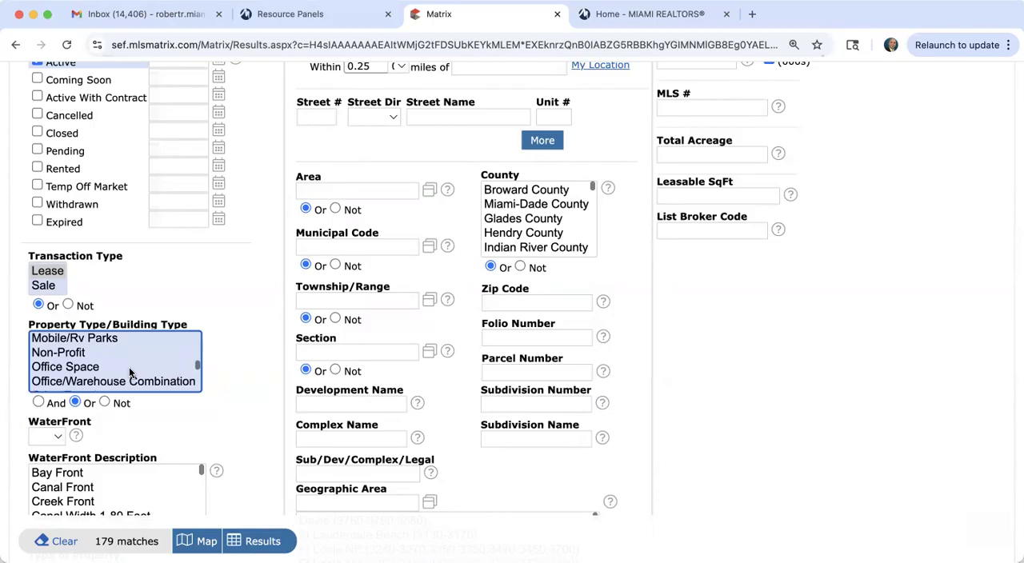
pyautogui.scroll(-5, 130, 373)
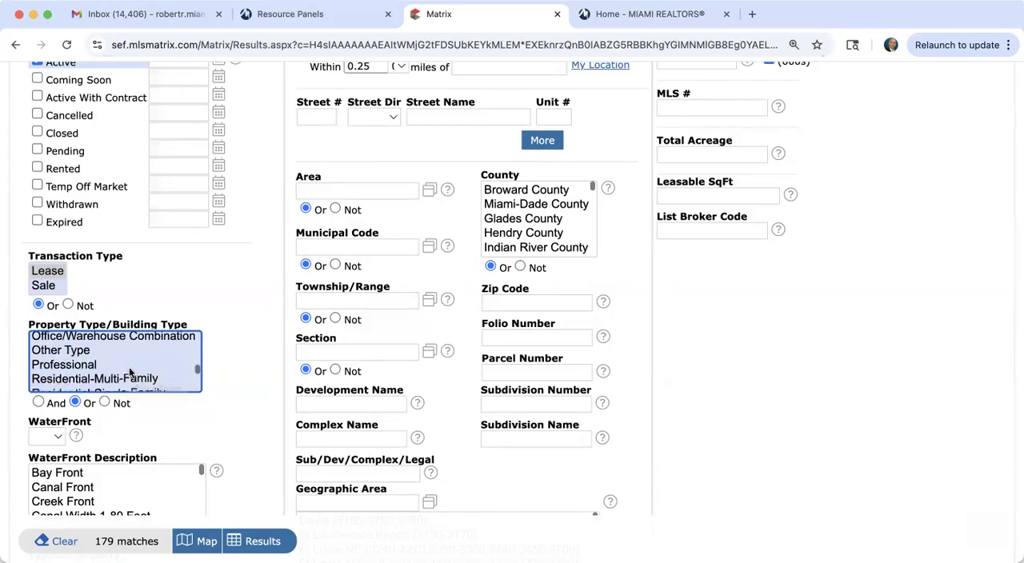
pyautogui.scroll(-5, 130, 373)
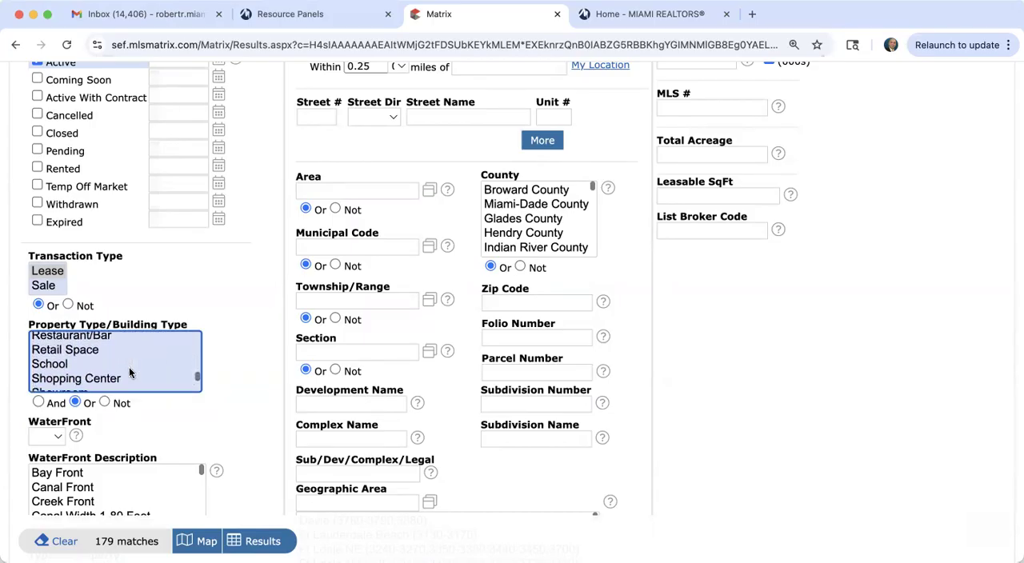
pyautogui.scroll(-4, 130, 373)
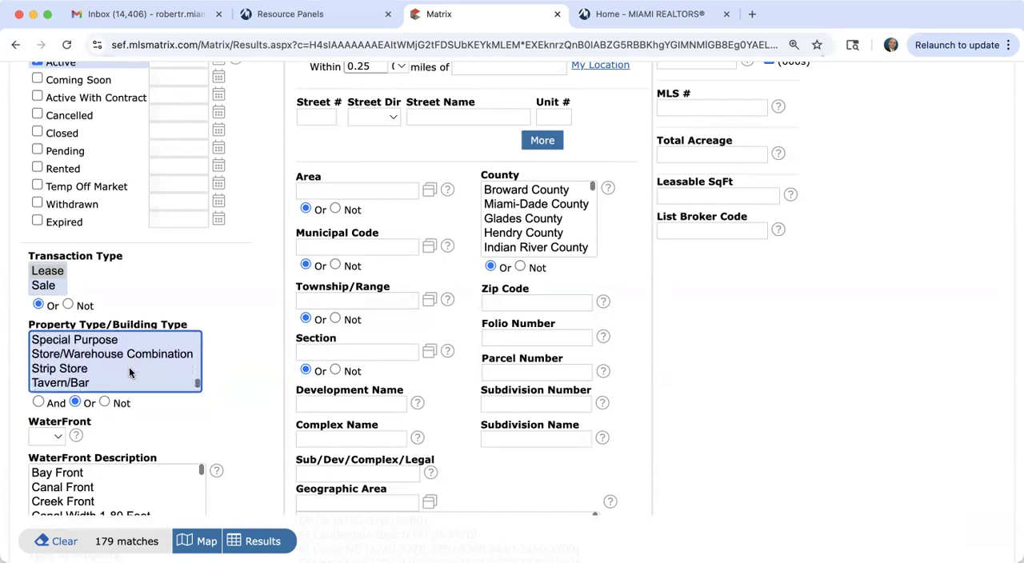
pyautogui.scroll(12, 129, 373)
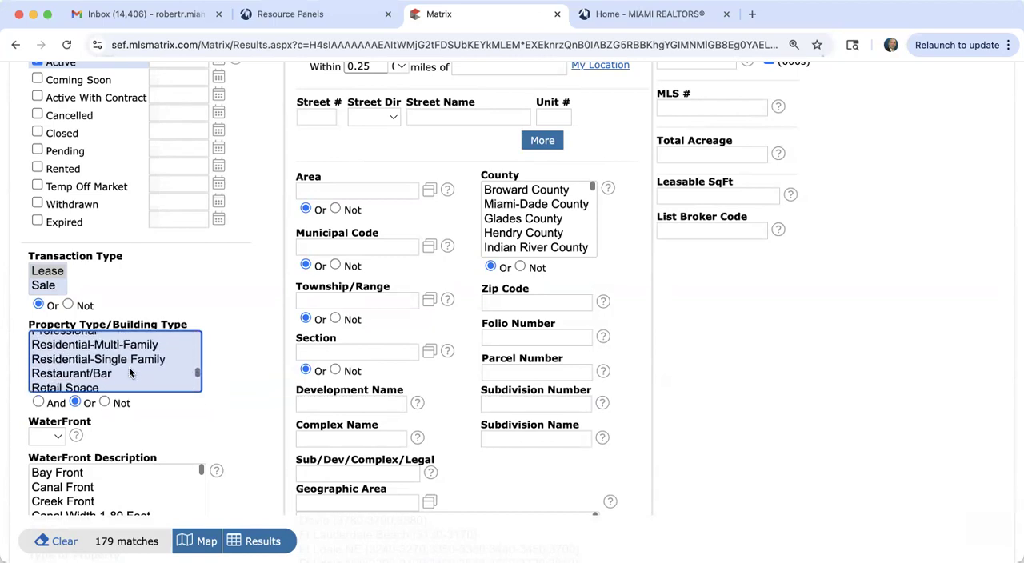
pyautogui.scroll(8, 130, 373)
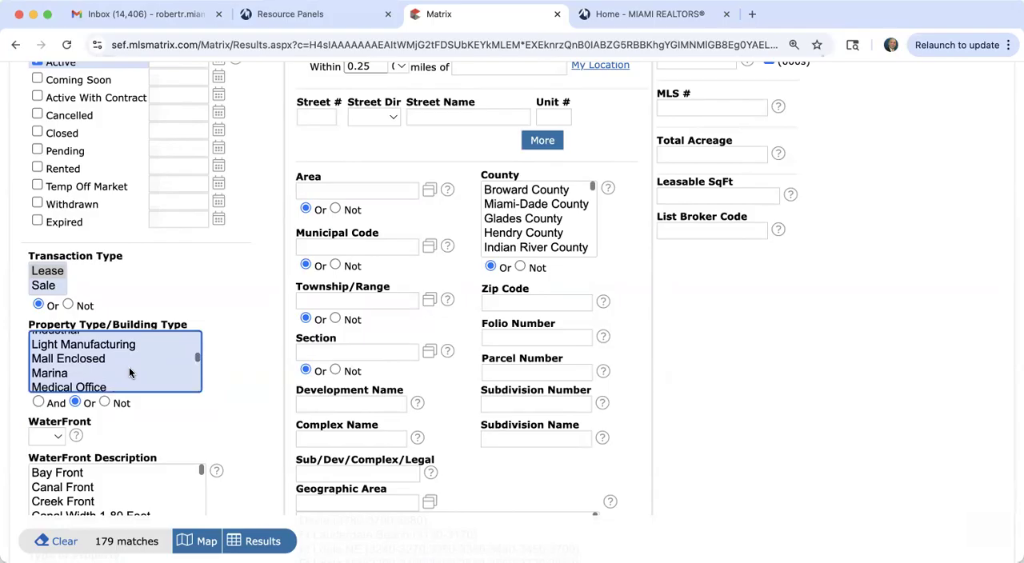
pyautogui.scroll(8, 130, 372)
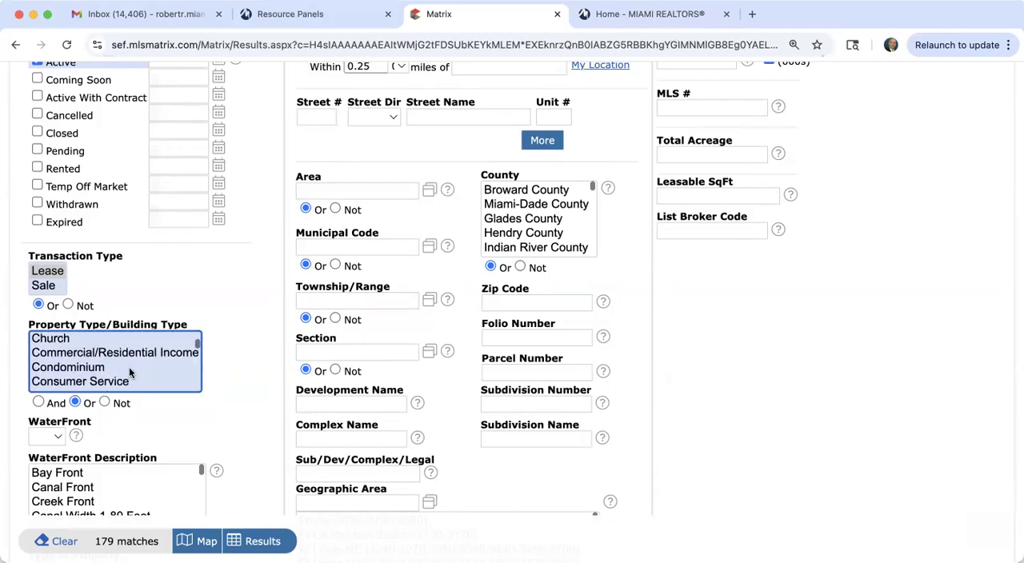
pyautogui.scroll(2, 130, 373)
pyautogui.scroll(-4, 130, 373)
pyautogui.scroll(-3, 129, 372)
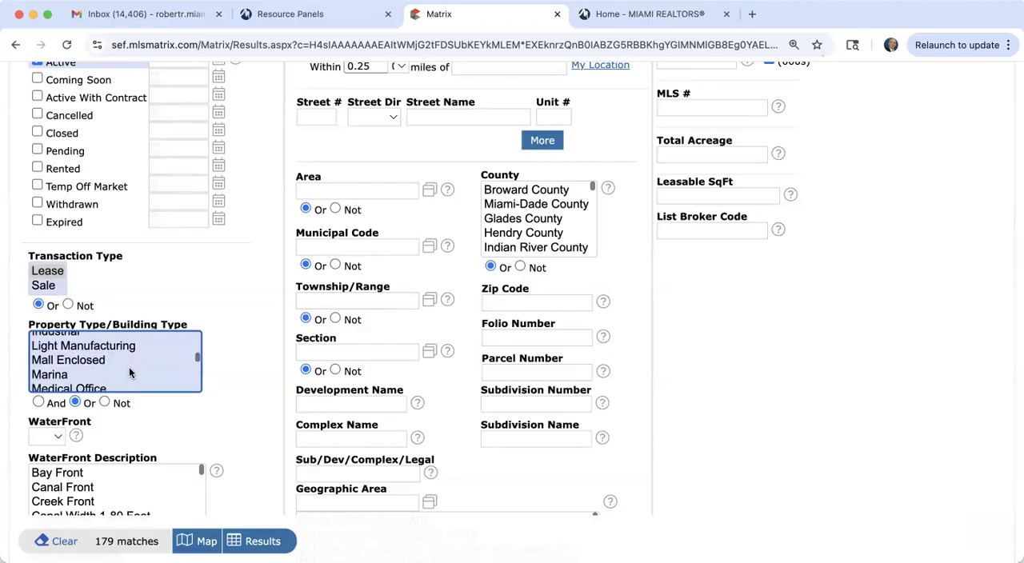
pyautogui.scroll(-4, 129, 373)
pyautogui.scroll(-5, 130, 373)
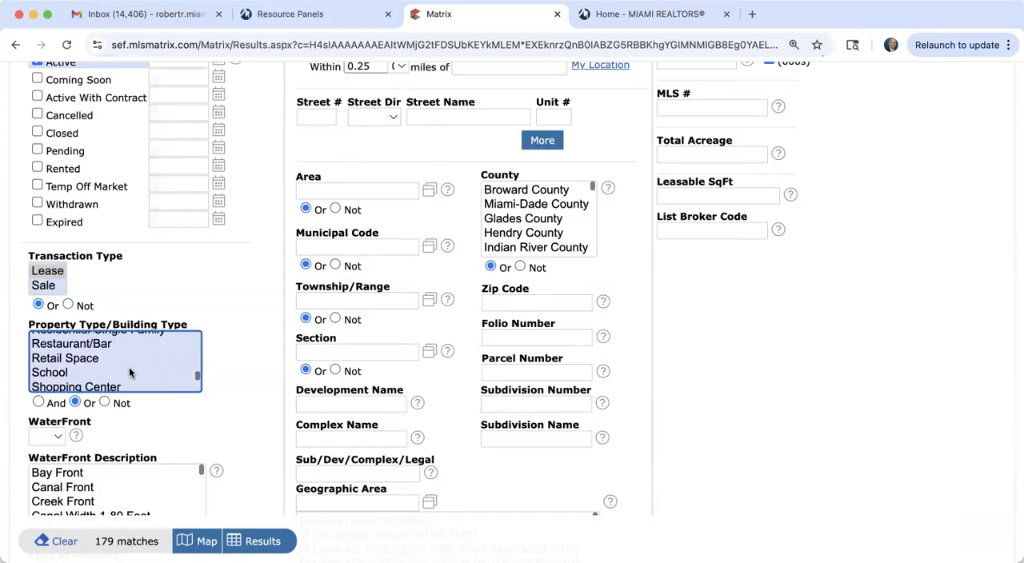
pyautogui.scroll(-4, 130, 372)
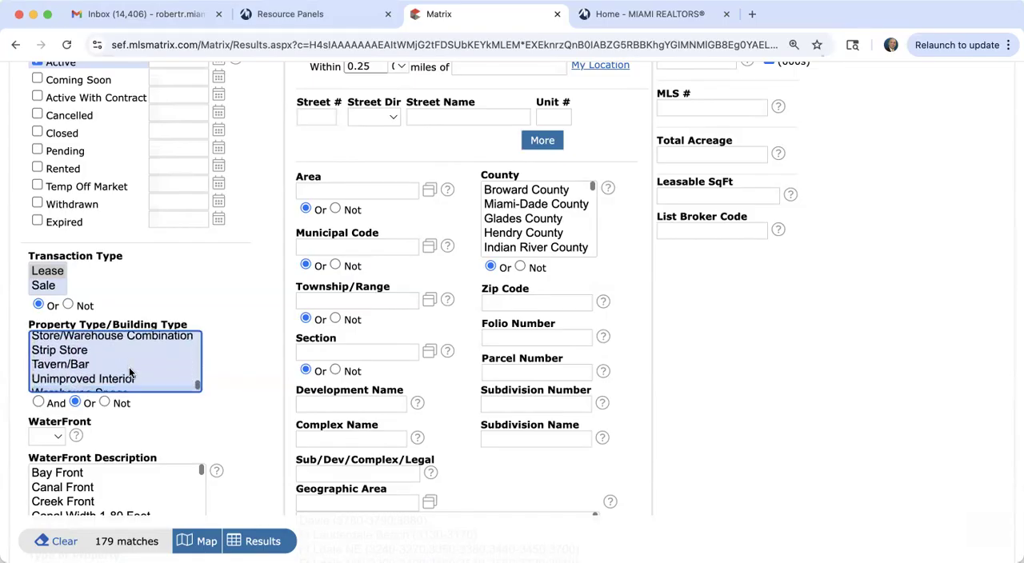
pyautogui.scroll(-1, 129, 373)
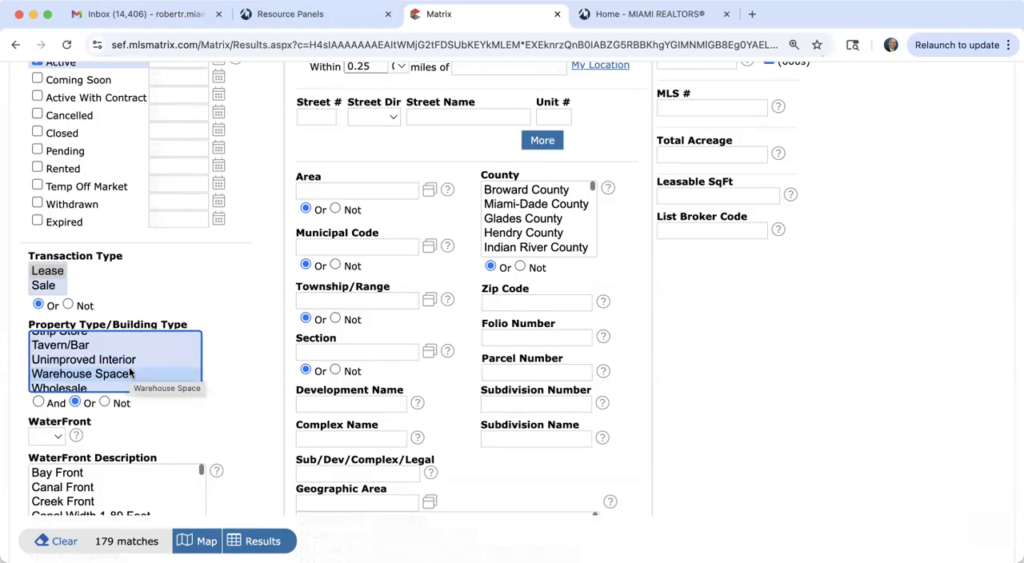
pyautogui.scroll(-1, 130, 372)
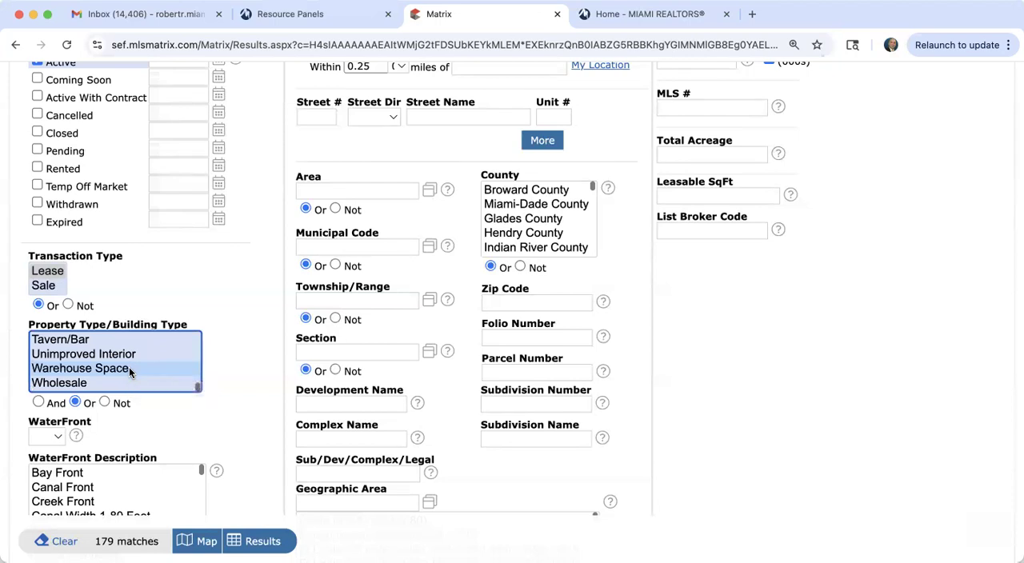
# Step: Add Industrial to the Property Type/Building Type selection alongside Warehouse Space
pyautogui.scroll(6, 86, 349)
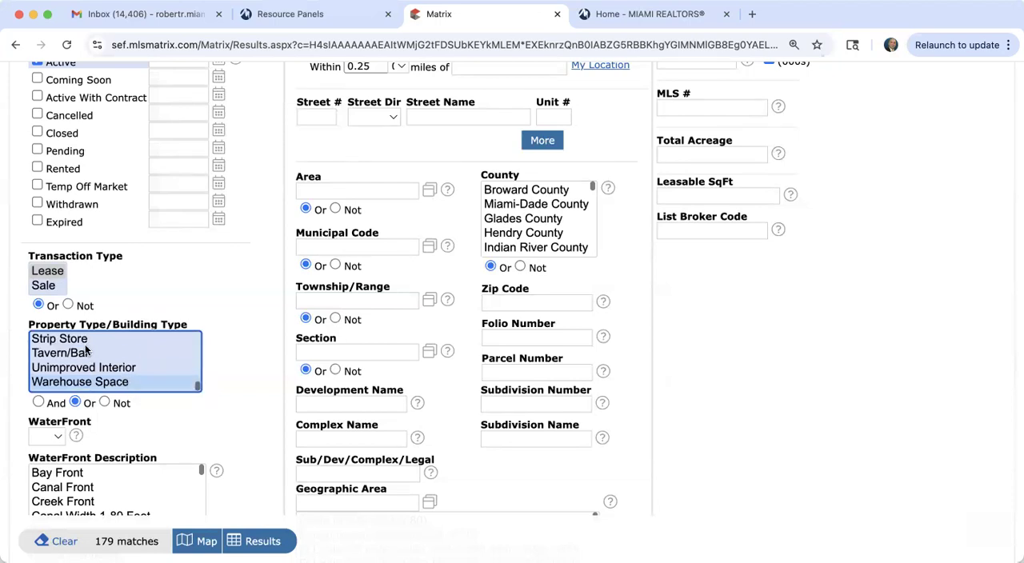
pyautogui.scroll(3, 87, 349)
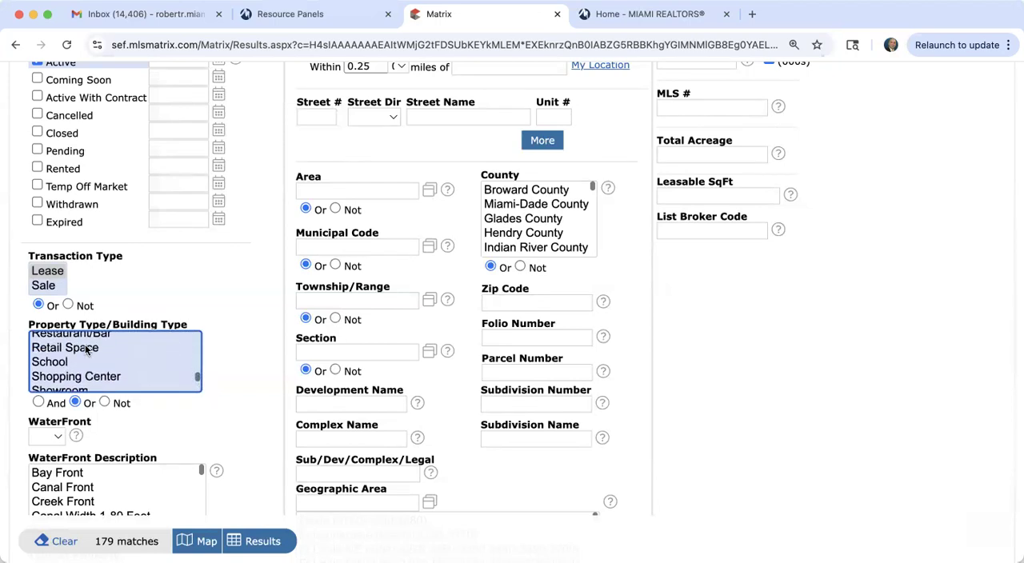
pyautogui.scroll(8, 86, 349)
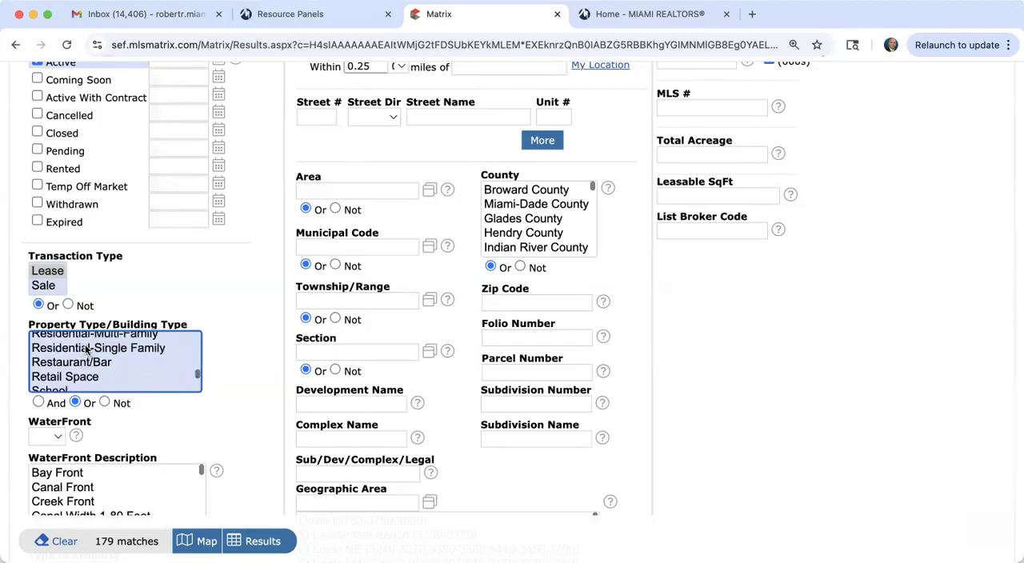
pyautogui.scroll(9, 86, 349)
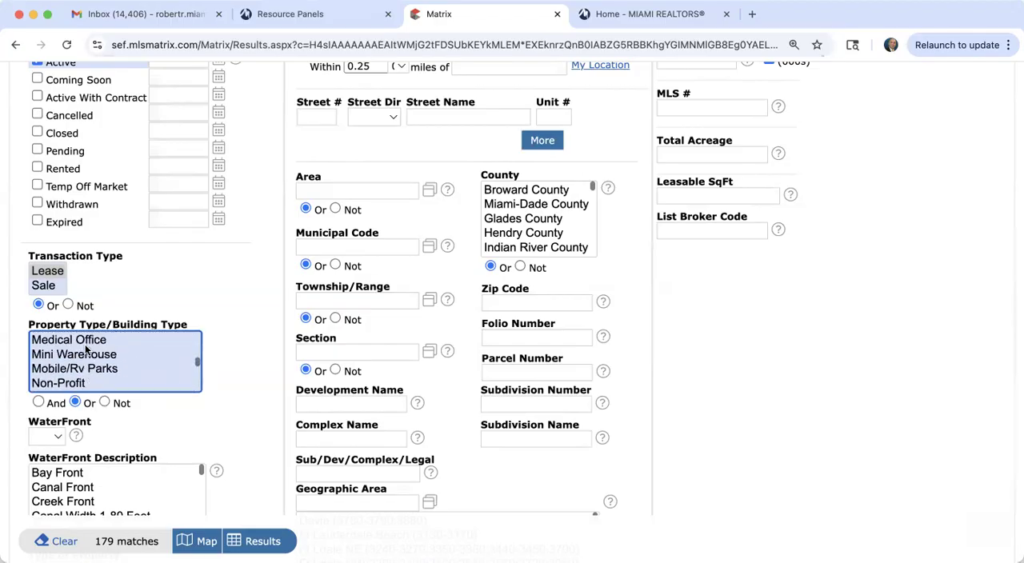
pyautogui.scroll(-2, 86, 349)
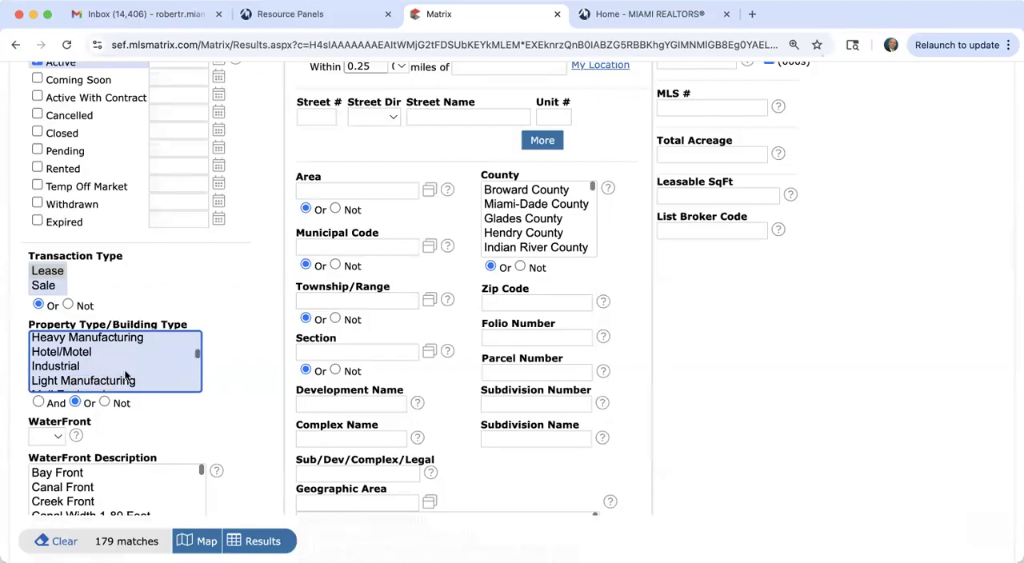
pyautogui.click(71, 368)
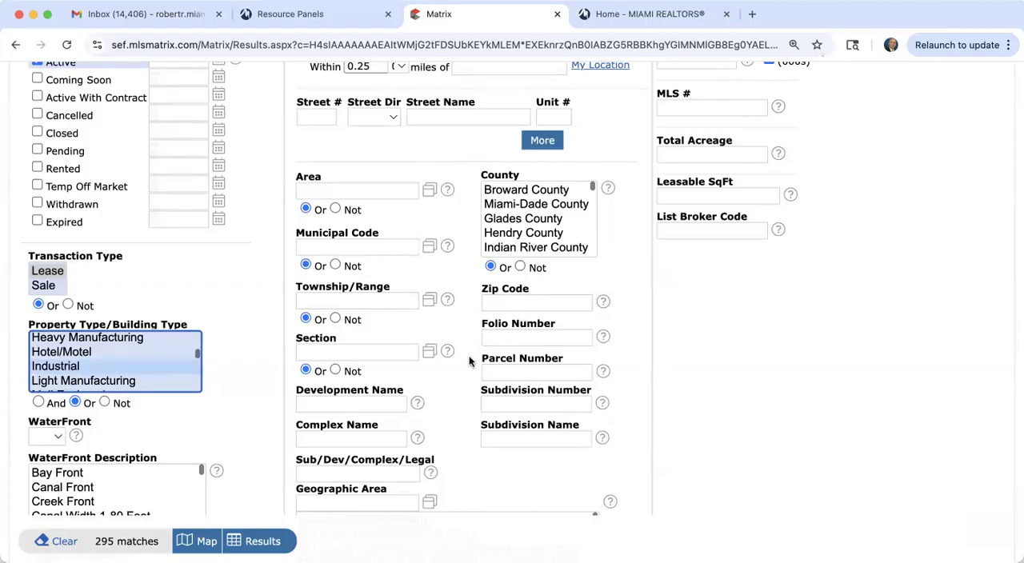
# Step: Restrict the commercial lease search to the city of Doral
pyautogui.scroll(-5, 469, 362)
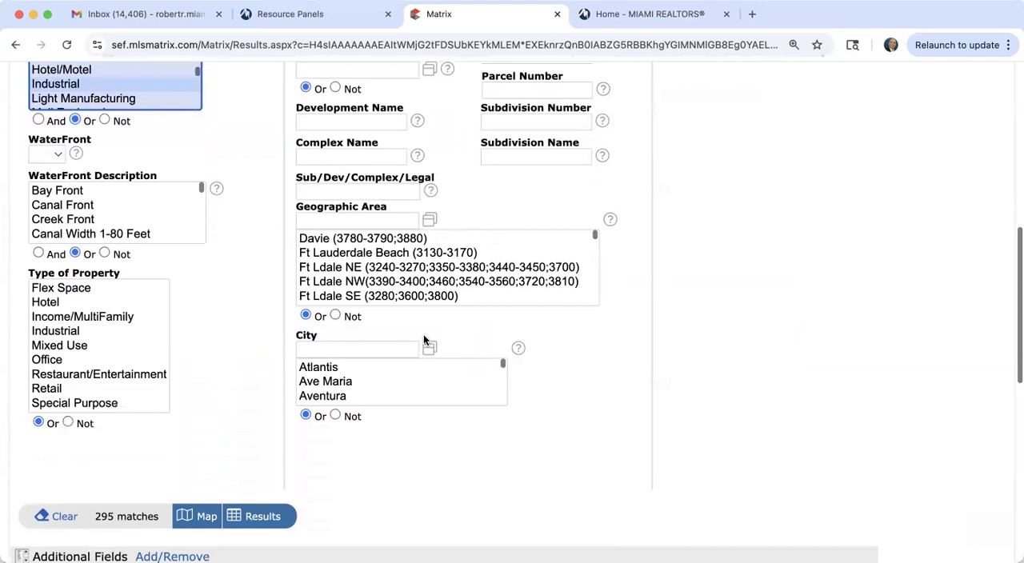
pyautogui.click(352, 347)
pyautogui.write('doral')
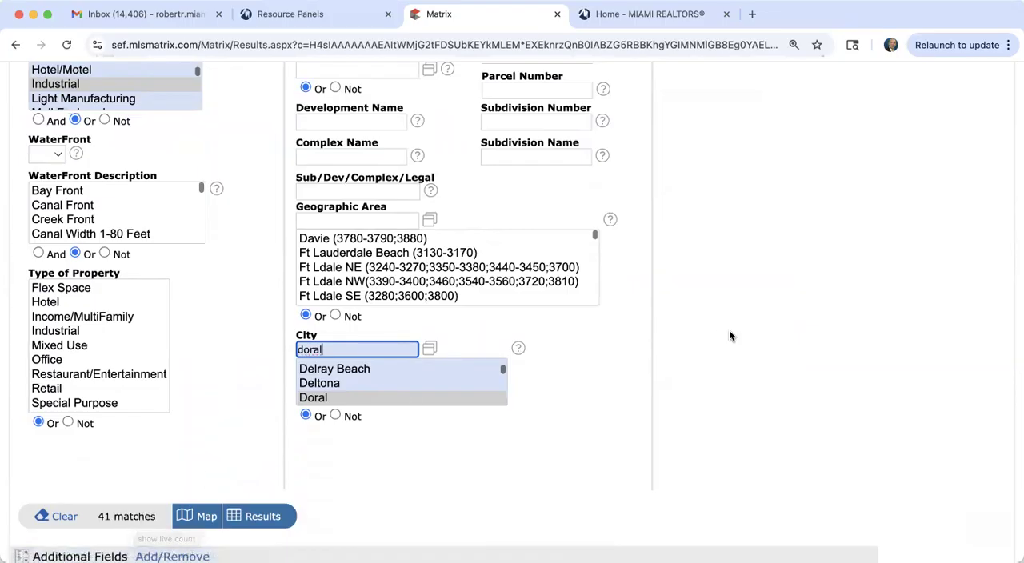
# Step: Set the Leasable SqFt criterion to 5000+
pyautogui.scroll(6, 729, 330)
pyautogui.scroll(-2, 730, 331)
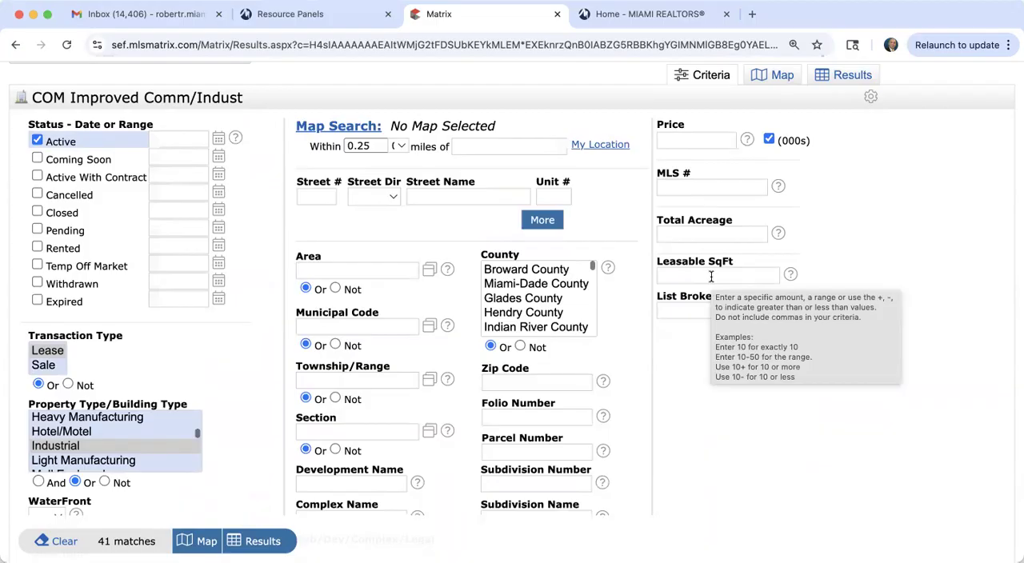
pyautogui.click(711, 276)
pyautogui.write('5')
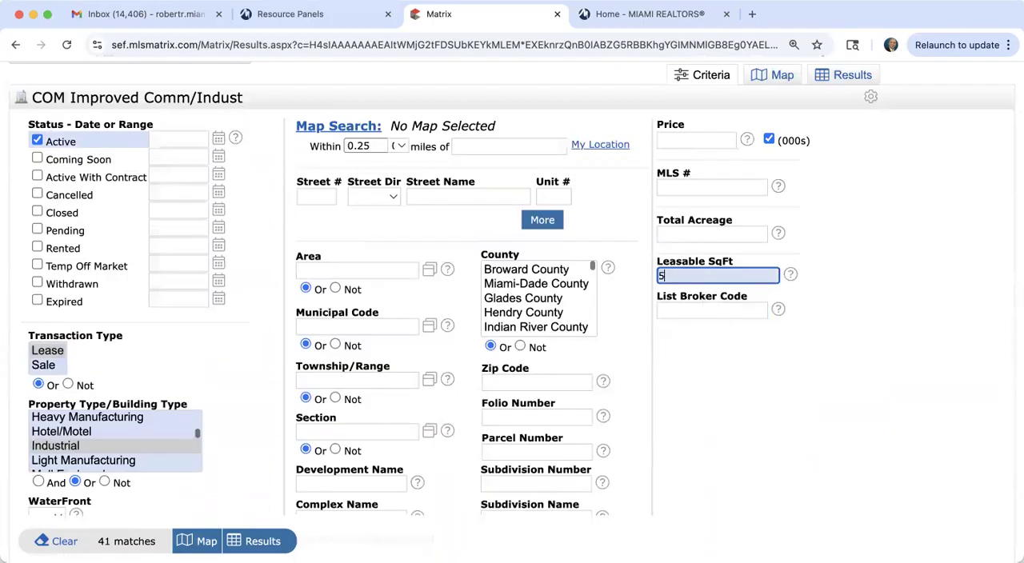
pyautogui.write('000+')
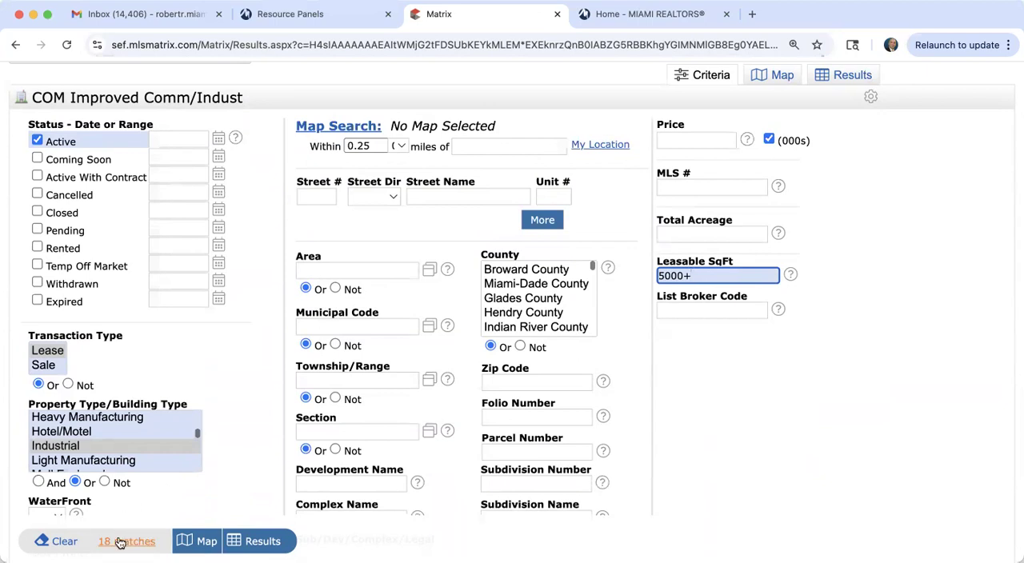
# Step: Show the search results in the Agent Single Line - COM display and review the matching Doral lease listings
pyautogui.click(256, 541)
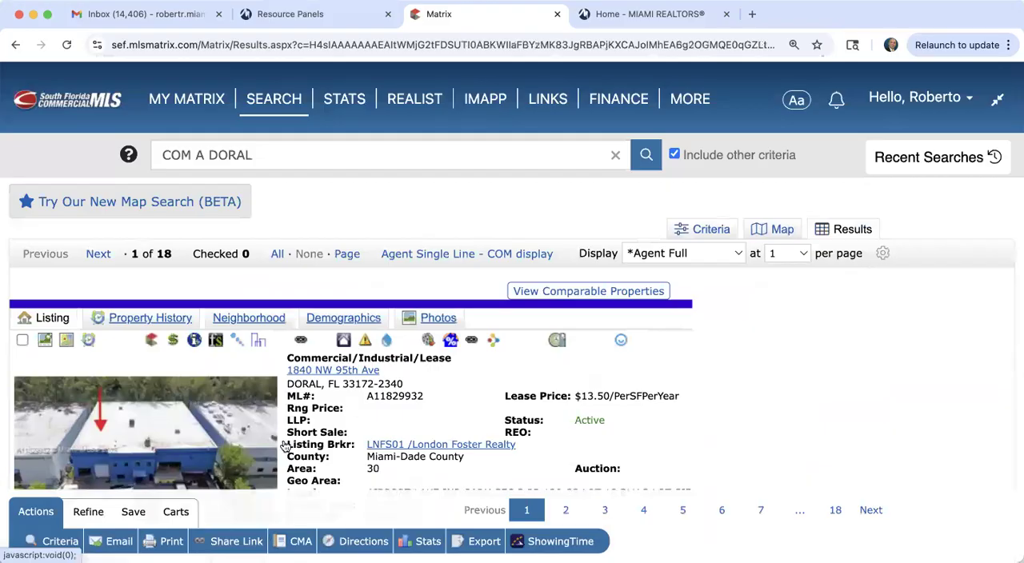
pyautogui.click(482, 254)
pyautogui.scroll(-5, 486, 285)
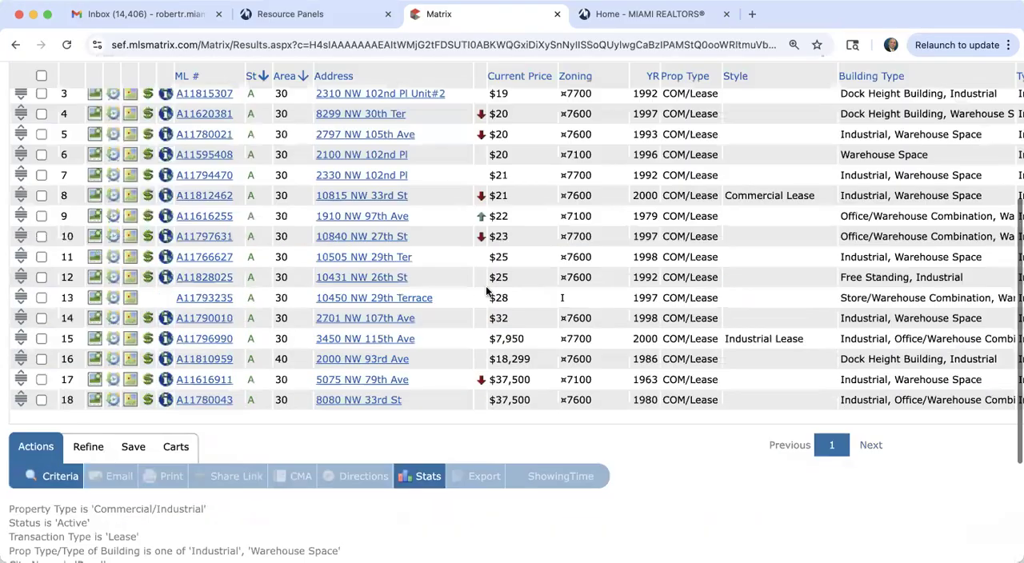
pyautogui.scroll(3, 550, 244)
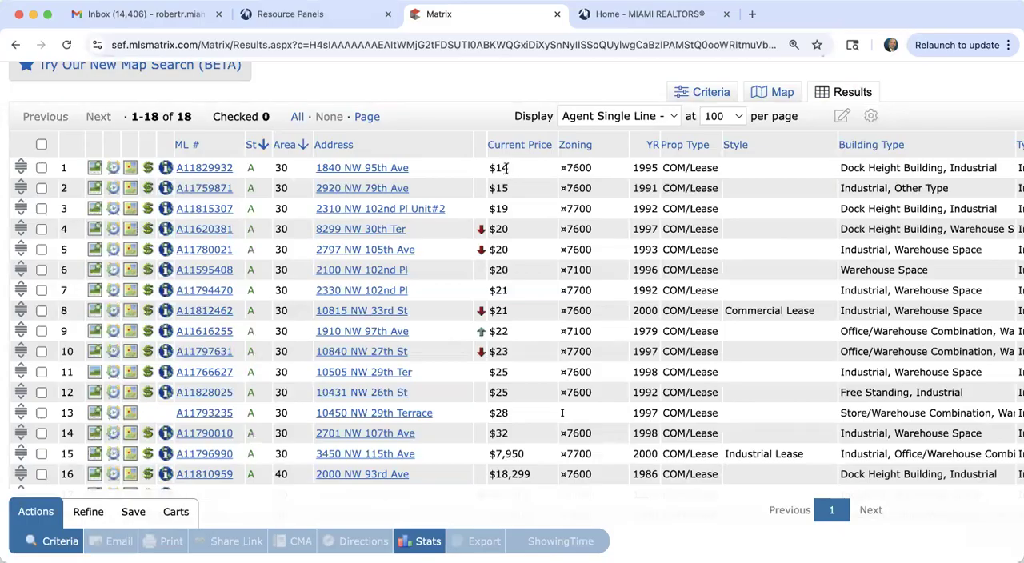
# Step: Open the first listing in the results and examine its lease price, leasable square footage and general information
pyautogui.click(214, 172)
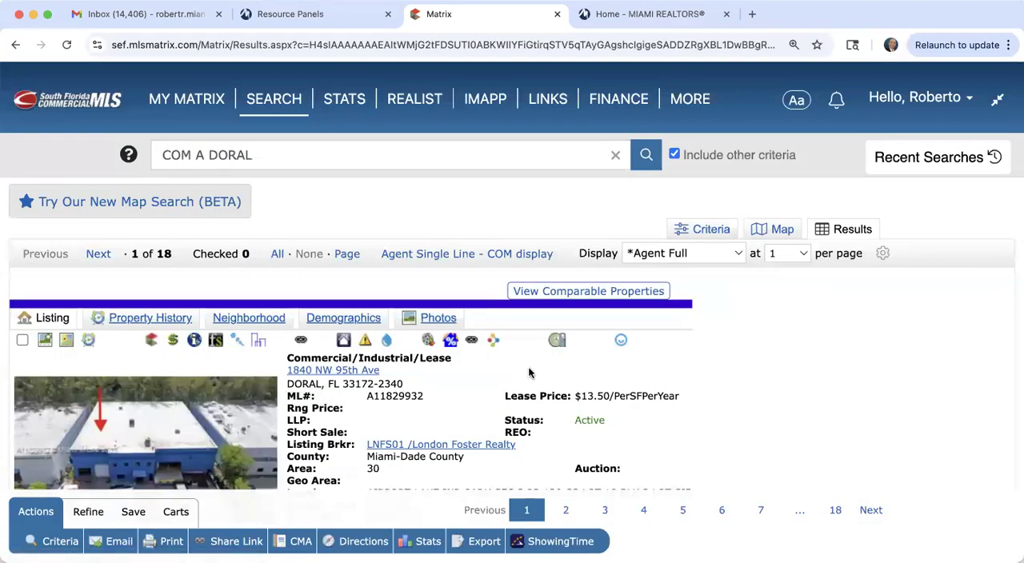
pyautogui.scroll(-3, 528, 367)
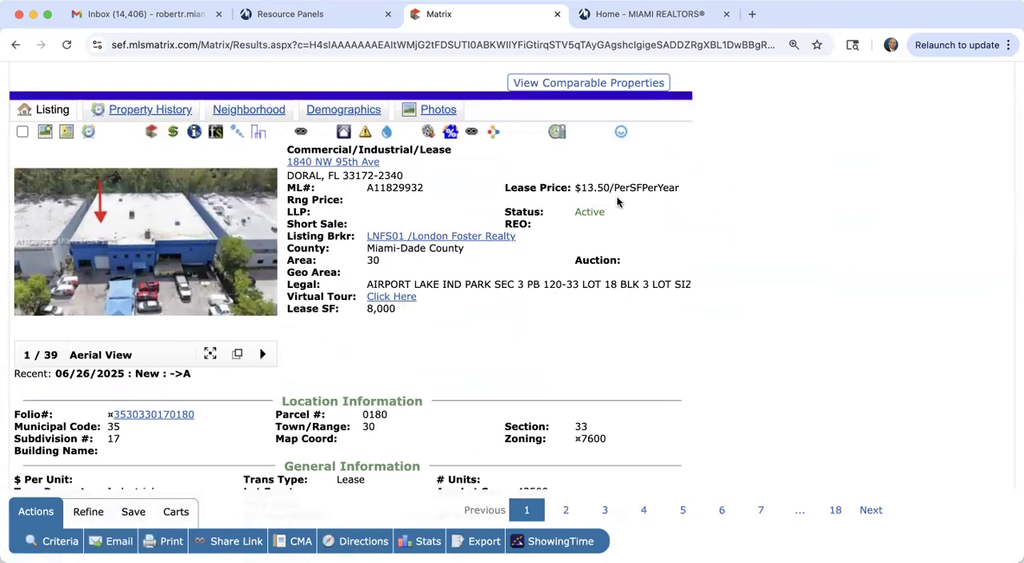
pyautogui.scroll(-2, 617, 201)
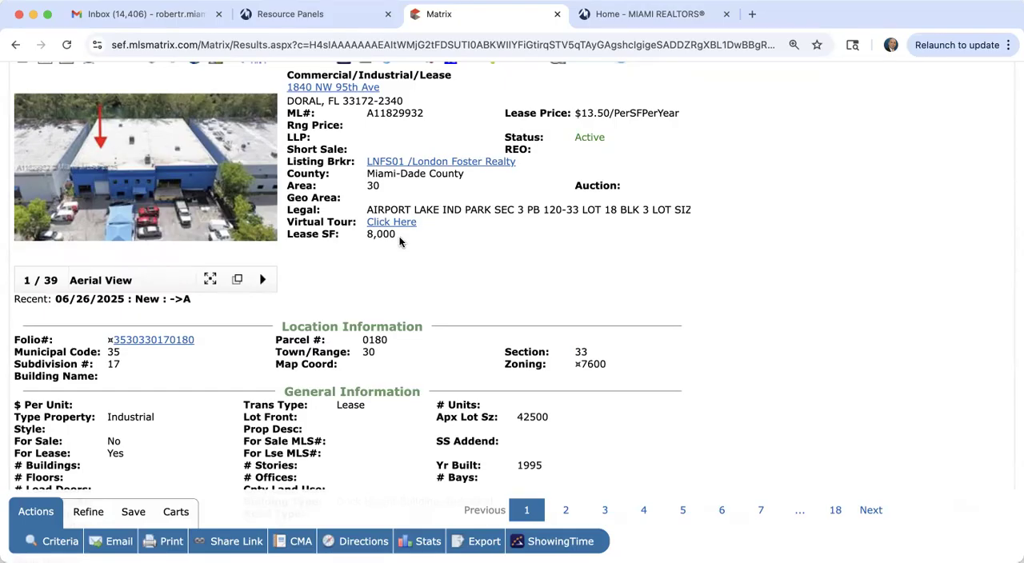
# Step: Browse the first listing's photos from the aerial views through the offices to the warehouse storage area, and close the photo viewer
pyautogui.click(176, 195)
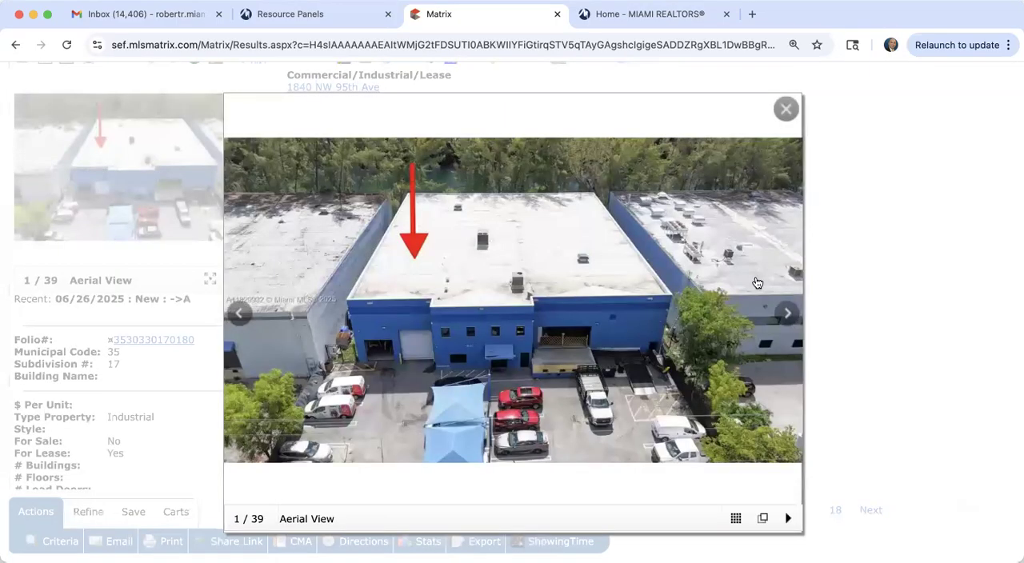
pyautogui.click(785, 325)
pyautogui.click(784, 325)
pyautogui.click(785, 325)
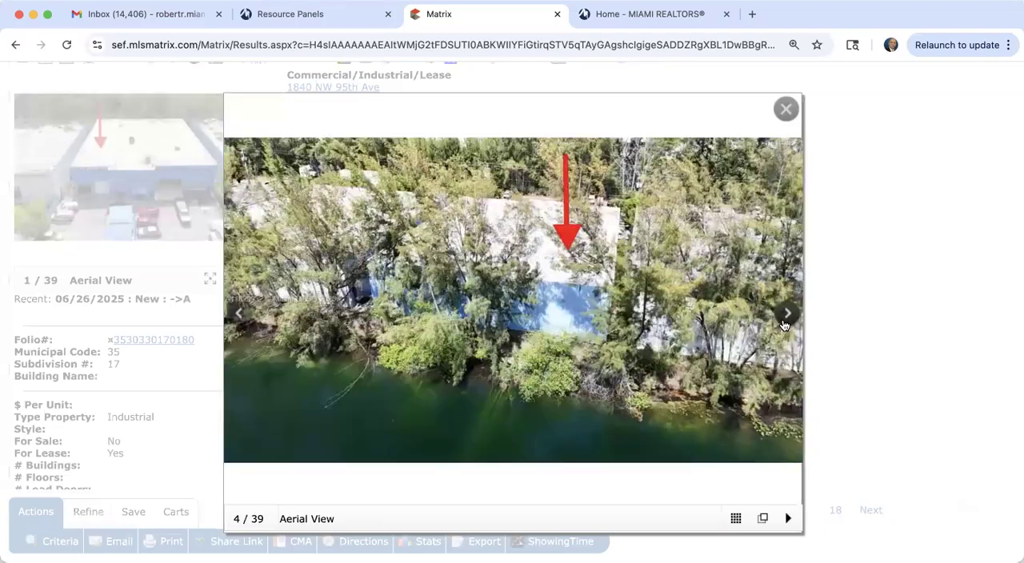
pyautogui.click(784, 325)
pyautogui.click(784, 325)
pyautogui.click(784, 324)
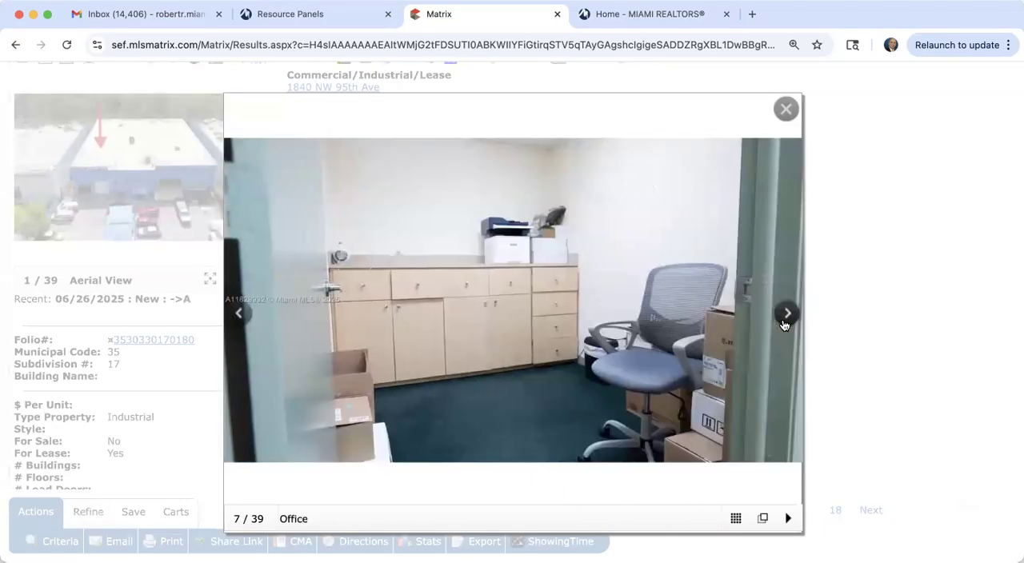
pyautogui.click(784, 325)
pyautogui.click(784, 325)
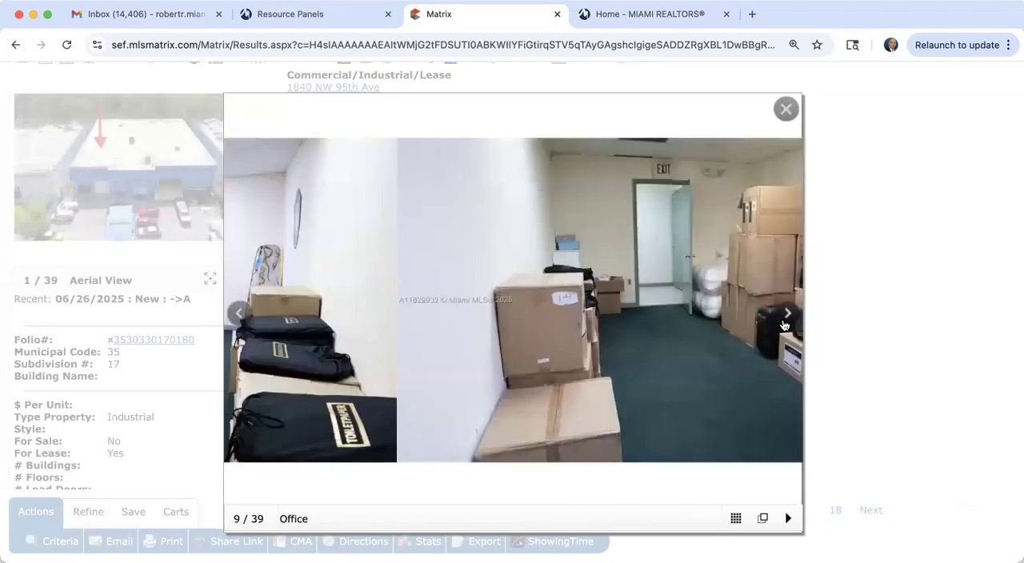
pyautogui.click(784, 325)
pyautogui.click(785, 325)
pyautogui.click(784, 325)
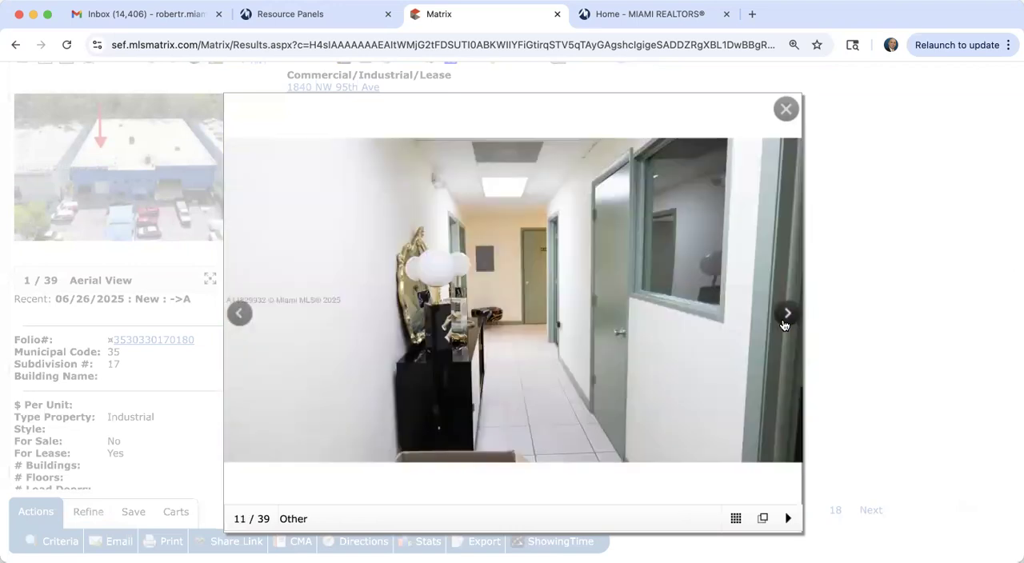
pyautogui.click(784, 325)
pyautogui.click(785, 325)
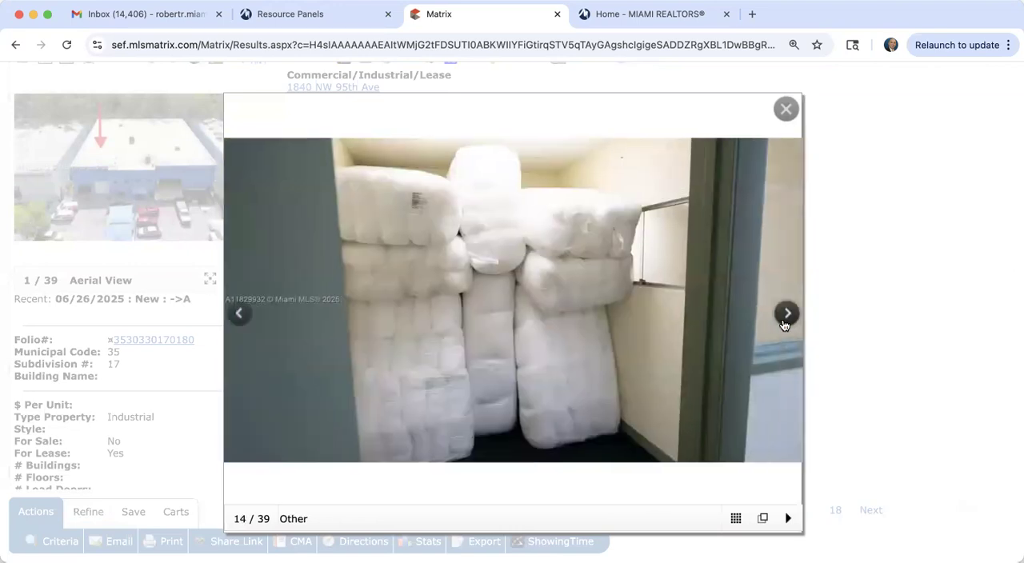
pyautogui.click(784, 325)
pyautogui.click(784, 325)
pyautogui.click(784, 325)
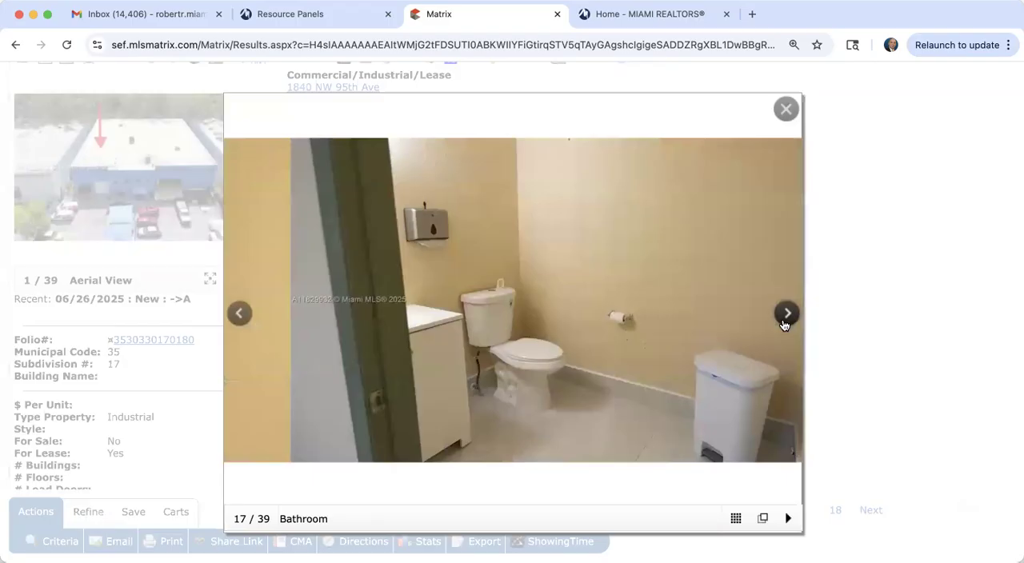
pyautogui.click(784, 325)
pyautogui.click(785, 325)
pyautogui.click(784, 325)
pyautogui.click(784, 325)
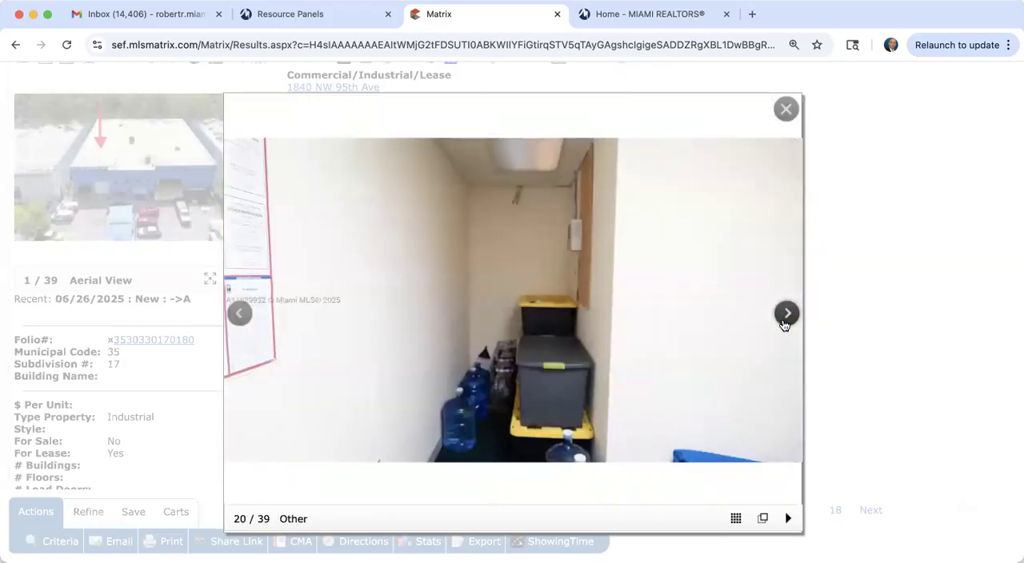
pyautogui.click(784, 324)
pyautogui.click(784, 325)
pyautogui.click(785, 325)
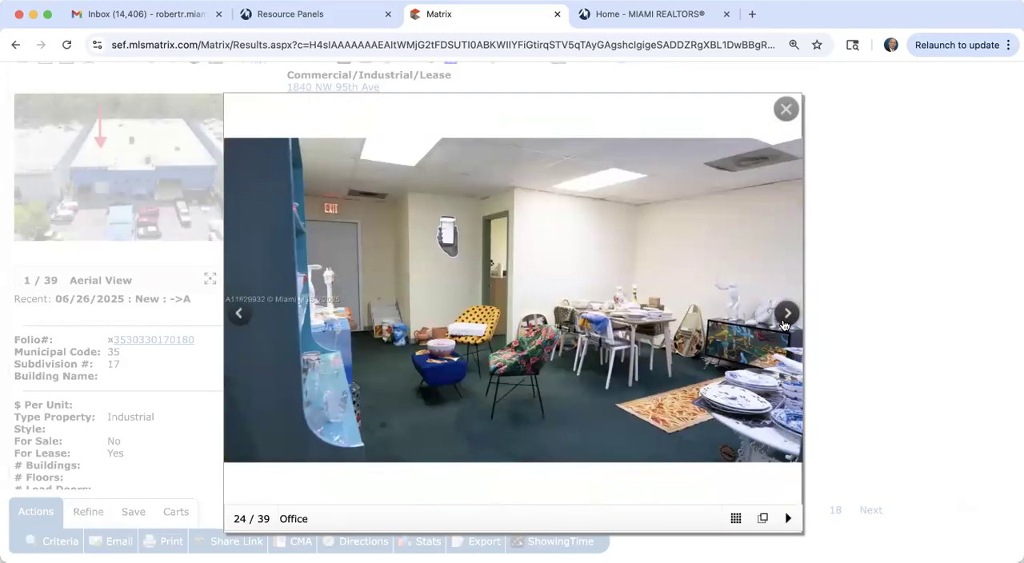
pyautogui.click(784, 325)
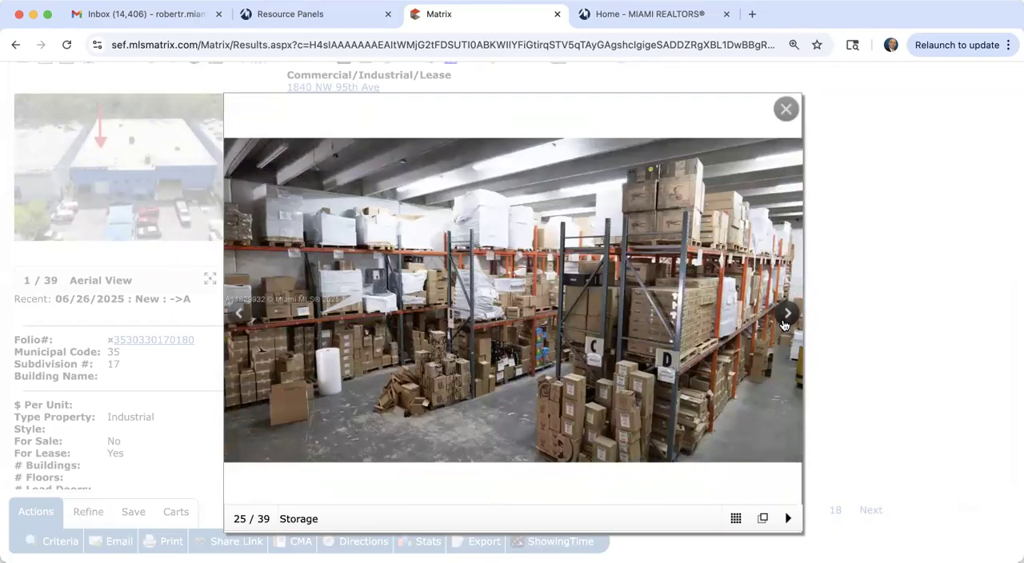
pyautogui.click(784, 325)
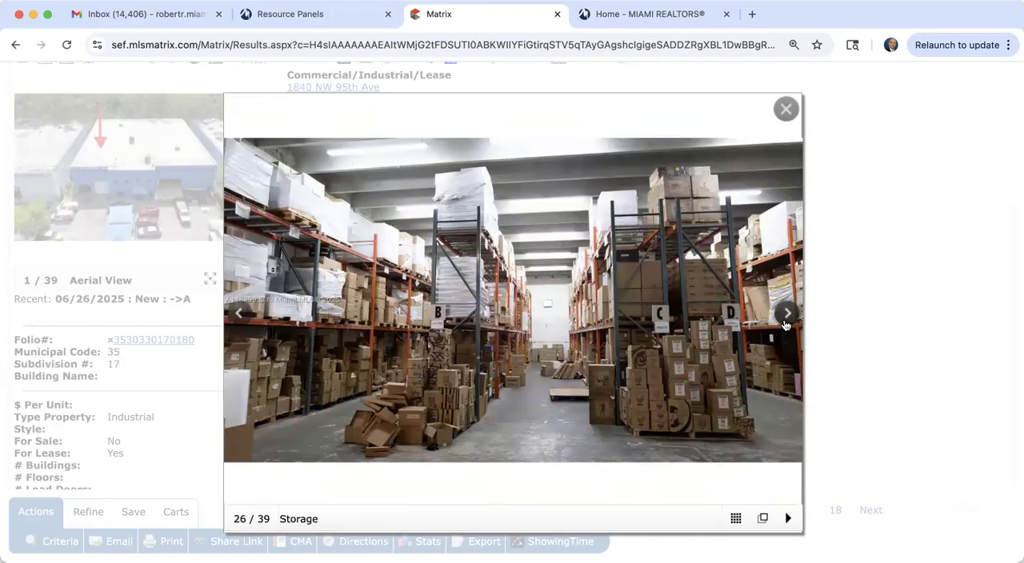
pyautogui.click(785, 314)
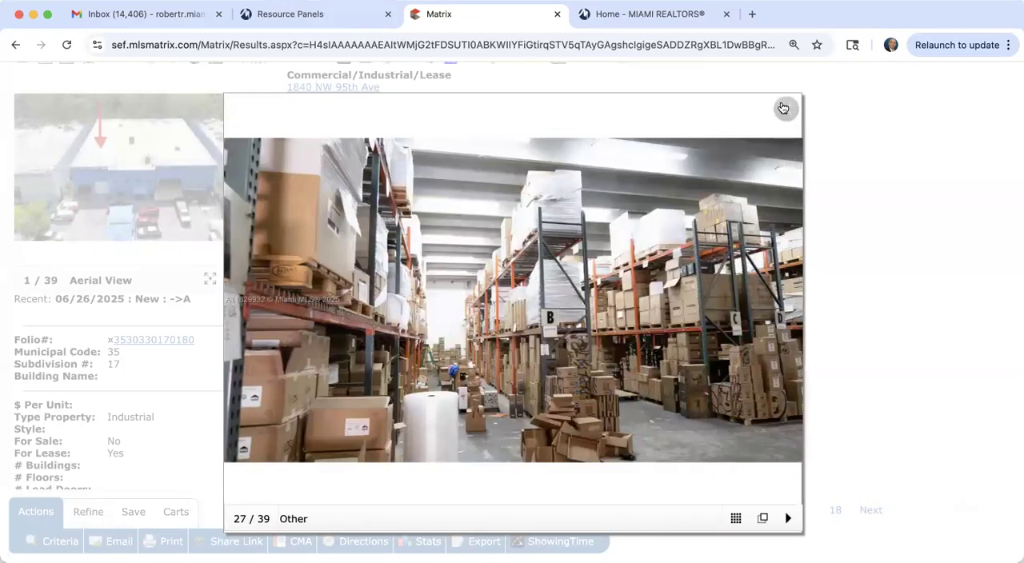
pyautogui.click(784, 108)
# Step: Return to the Agent Single Line - COM display and open listing 16, the Dock Height Building, to examine its lease details
pyautogui.scroll(5, 508, 138)
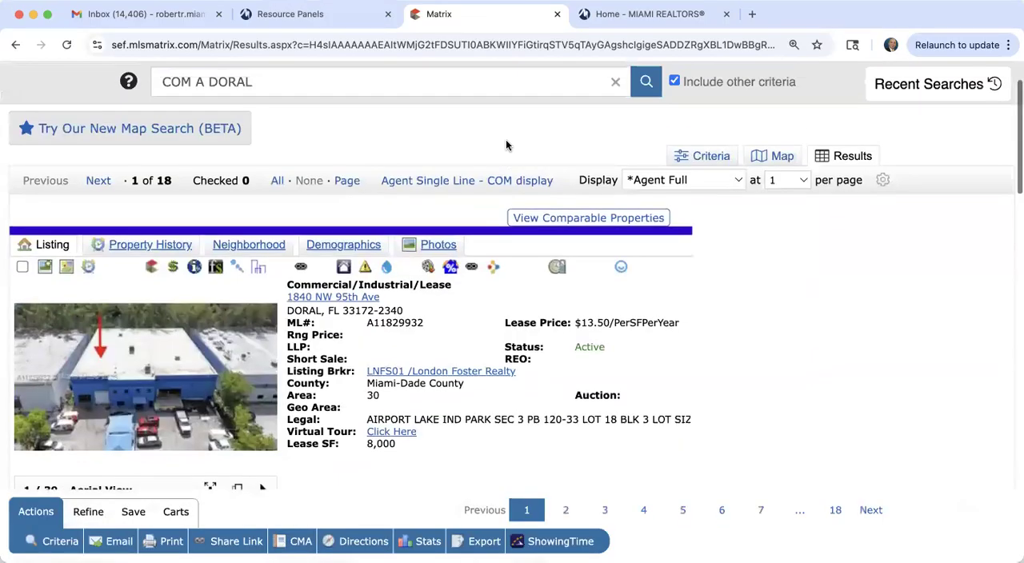
pyautogui.click(471, 181)
pyautogui.scroll(-5, 494, 352)
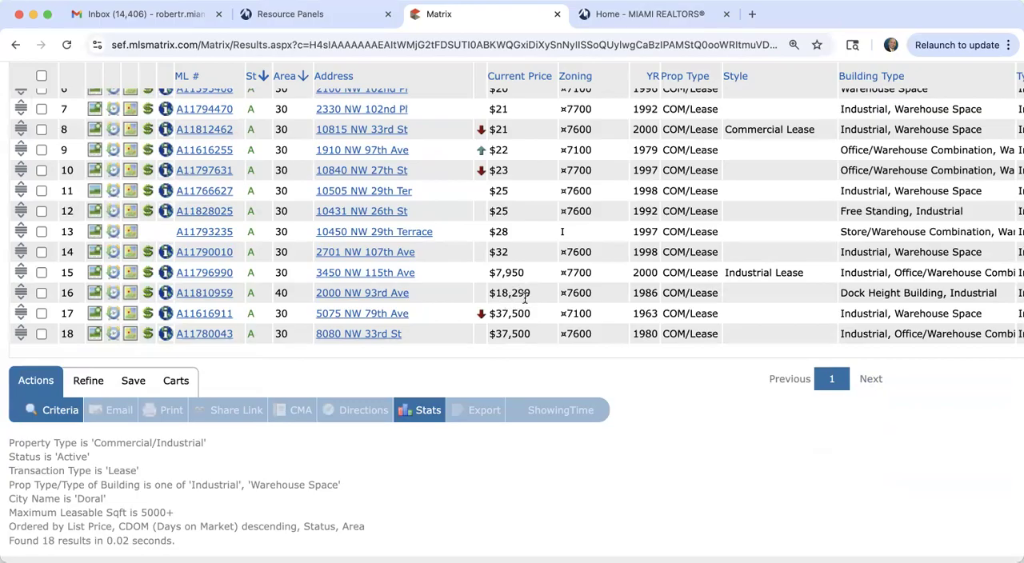
pyautogui.click(212, 293)
pyautogui.scroll(-3, 168, 240)
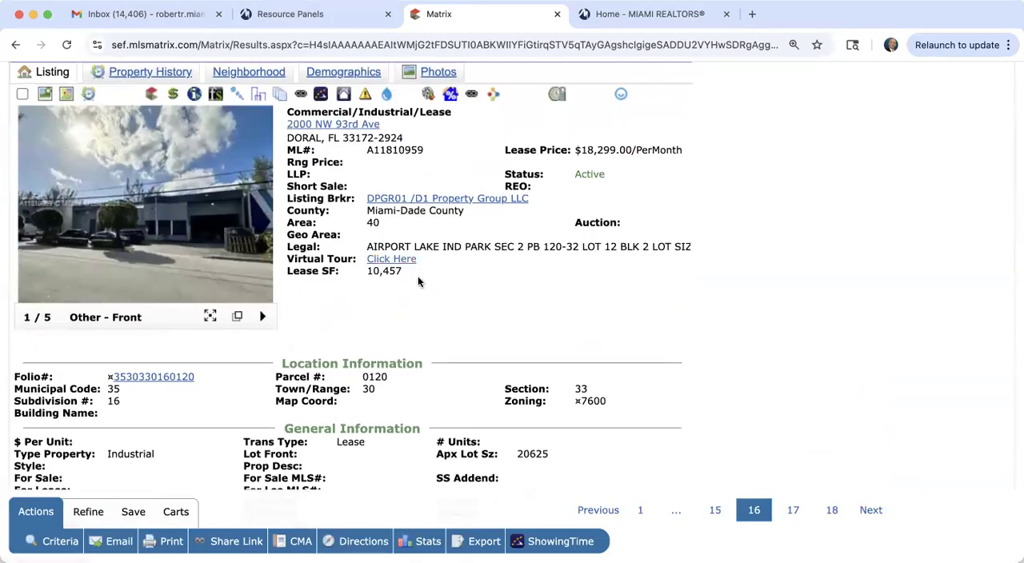
# Step: Examine the dock height listing's enlarged photos, comparing the garage loading dock and ramp with the building front, and close the viewer
pyautogui.click(156, 222)
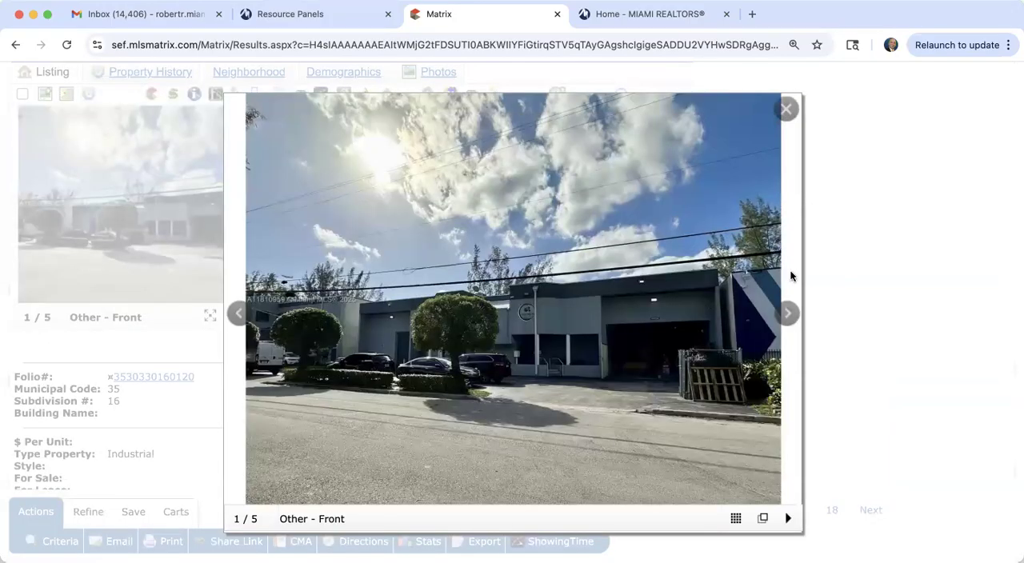
pyautogui.click(785, 313)
pyautogui.click(784, 314)
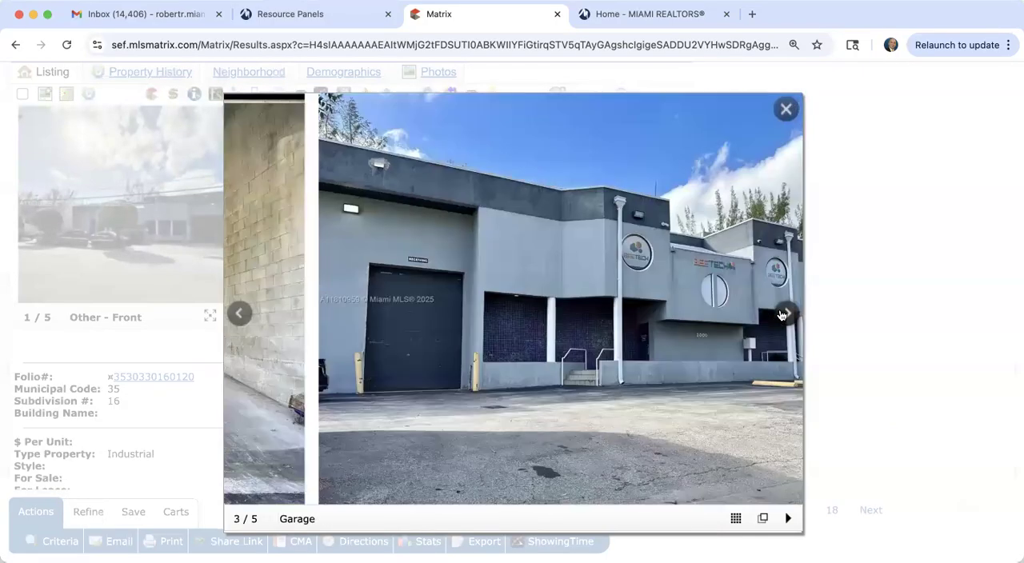
pyautogui.click(784, 314)
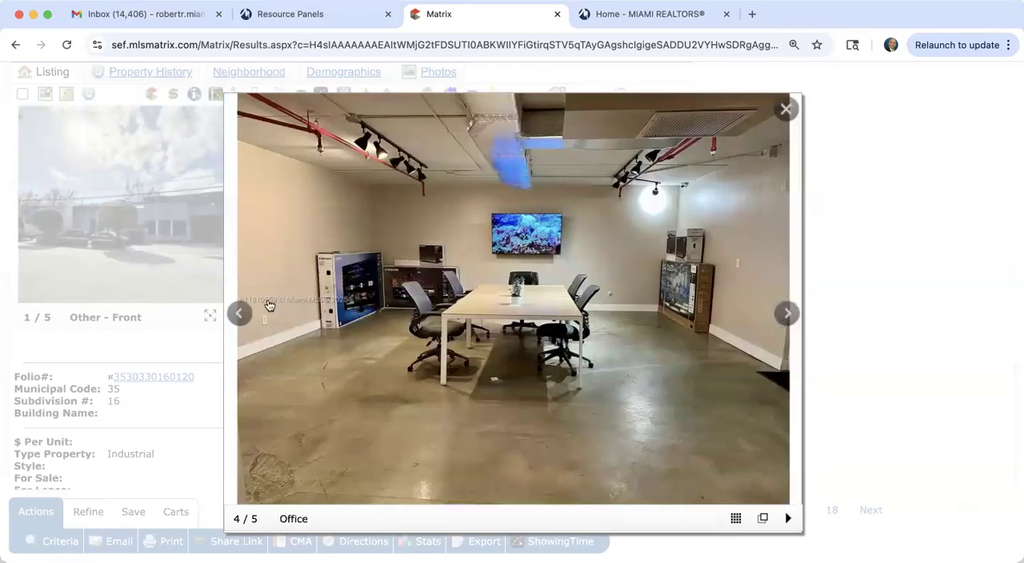
pyautogui.click(229, 317)
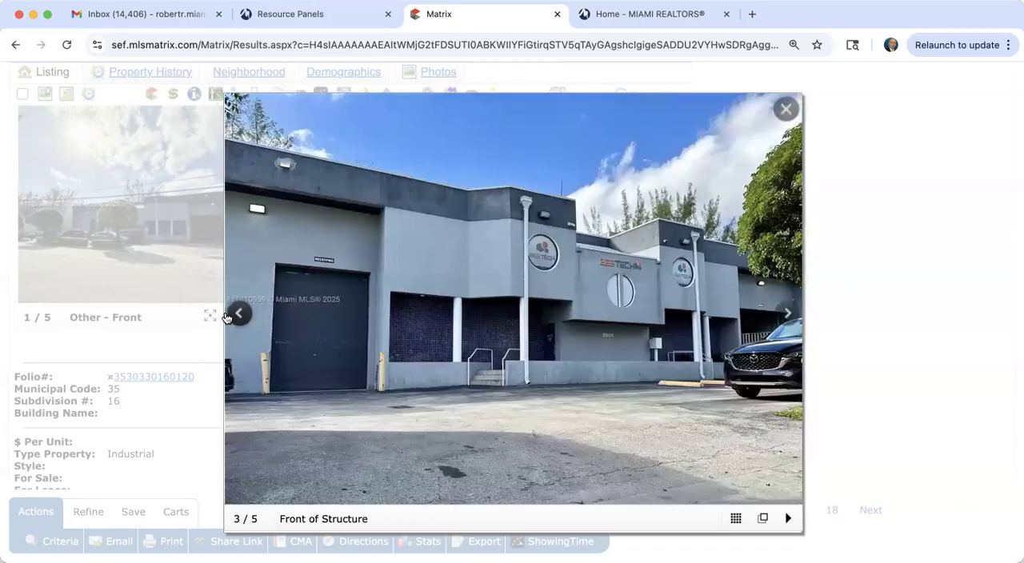
pyautogui.click(229, 317)
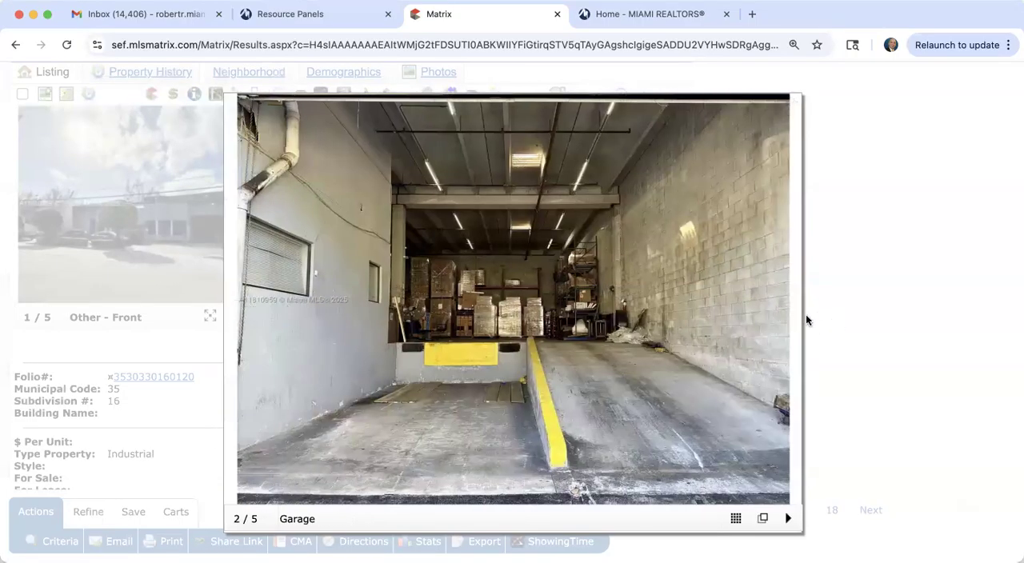
pyautogui.click(786, 314)
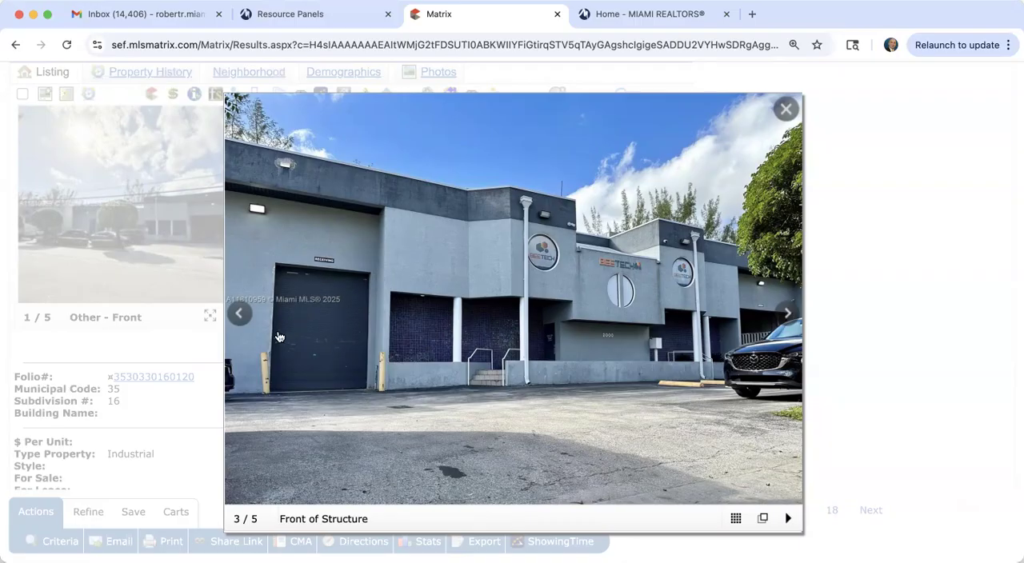
pyautogui.click(241, 315)
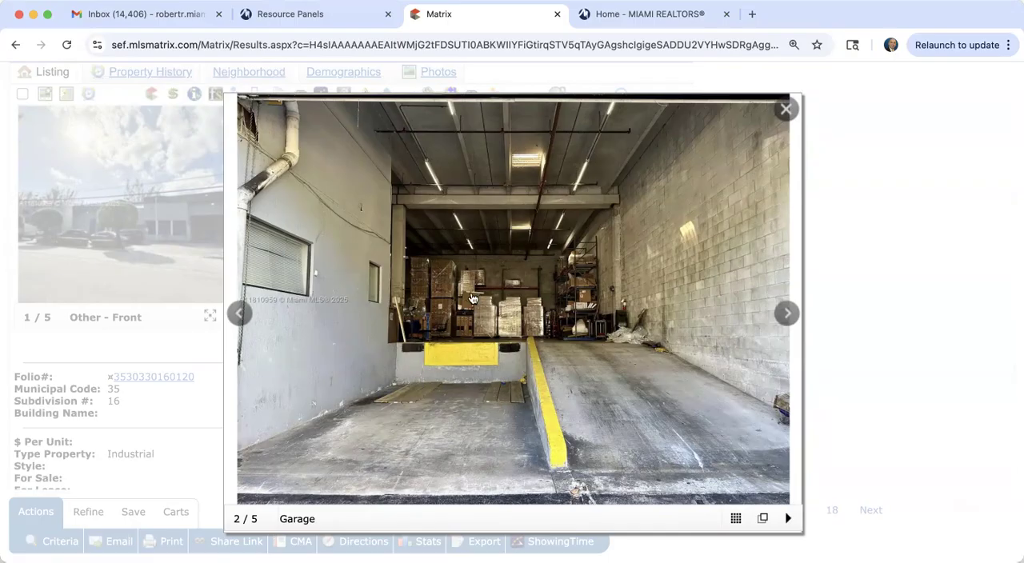
pyautogui.click(788, 110)
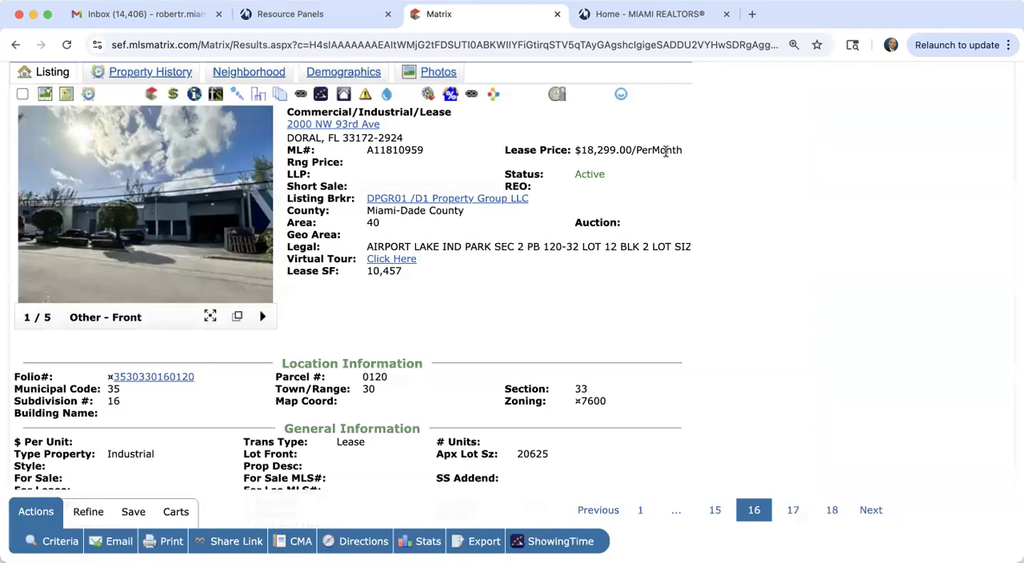
# Step: Add Dock Height Building to the Property Type/Building Type criterion and show the updated search results
pyautogui.scroll(5, 665, 152)
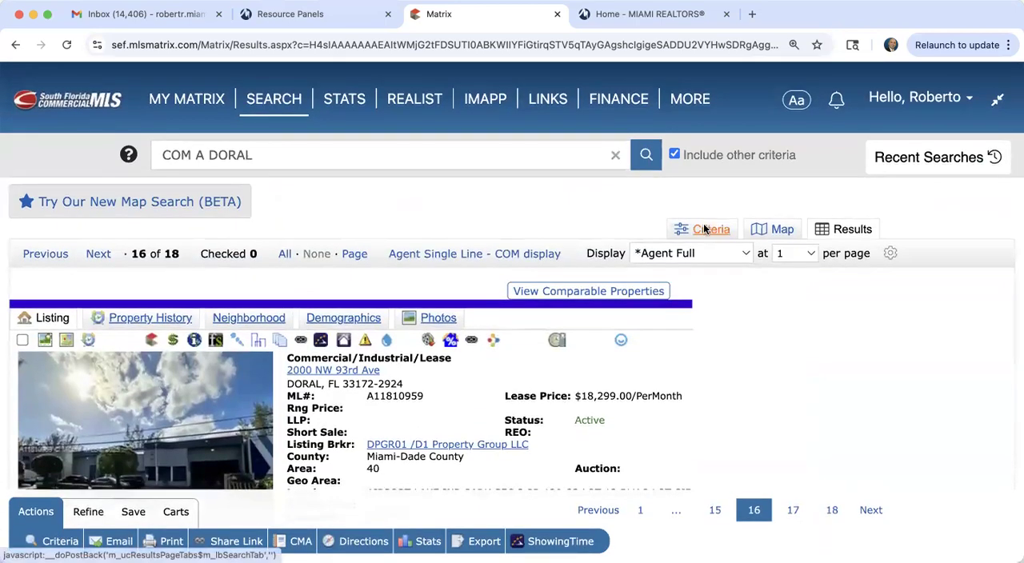
pyautogui.click(703, 229)
pyautogui.scroll(-3, 111, 440)
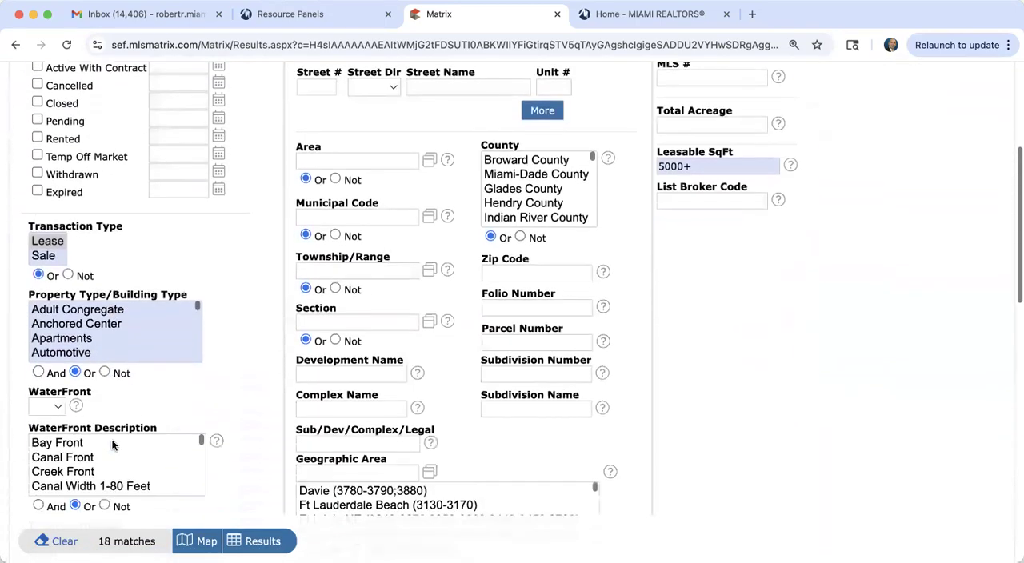
pyautogui.scroll(-2, 111, 439)
pyautogui.scroll(-5, 89, 263)
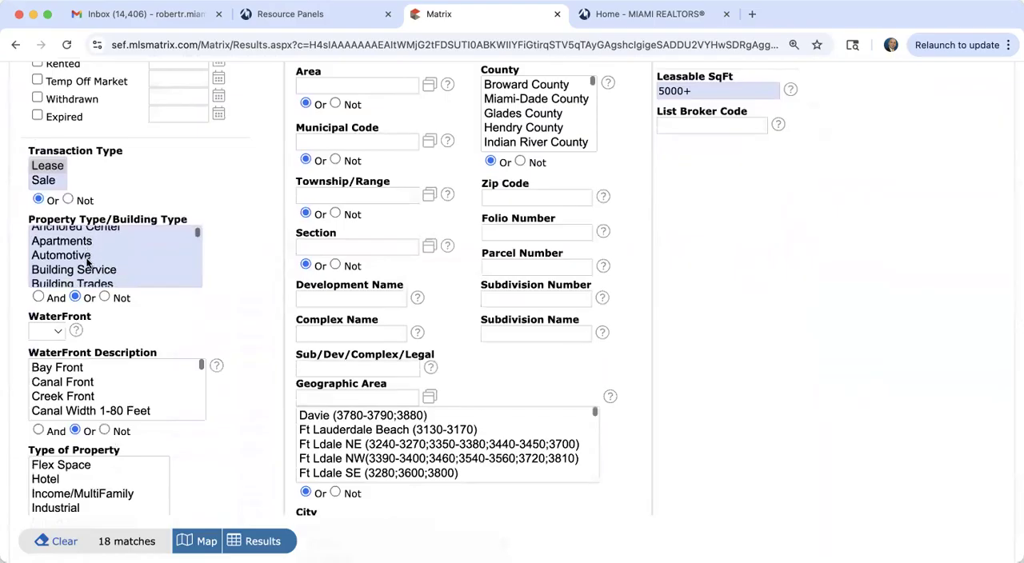
pyautogui.scroll(-3, 89, 263)
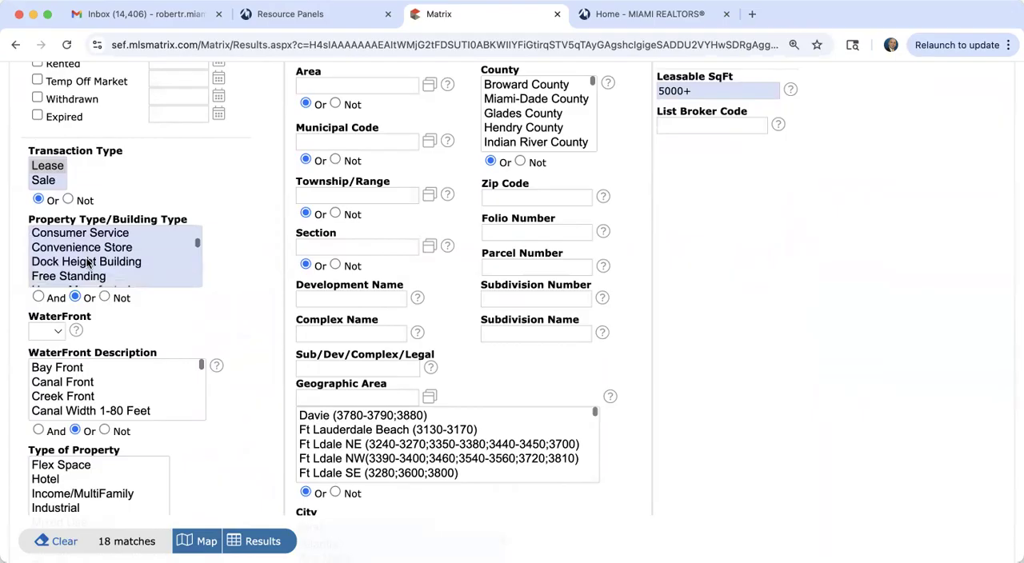
pyautogui.click(88, 263)
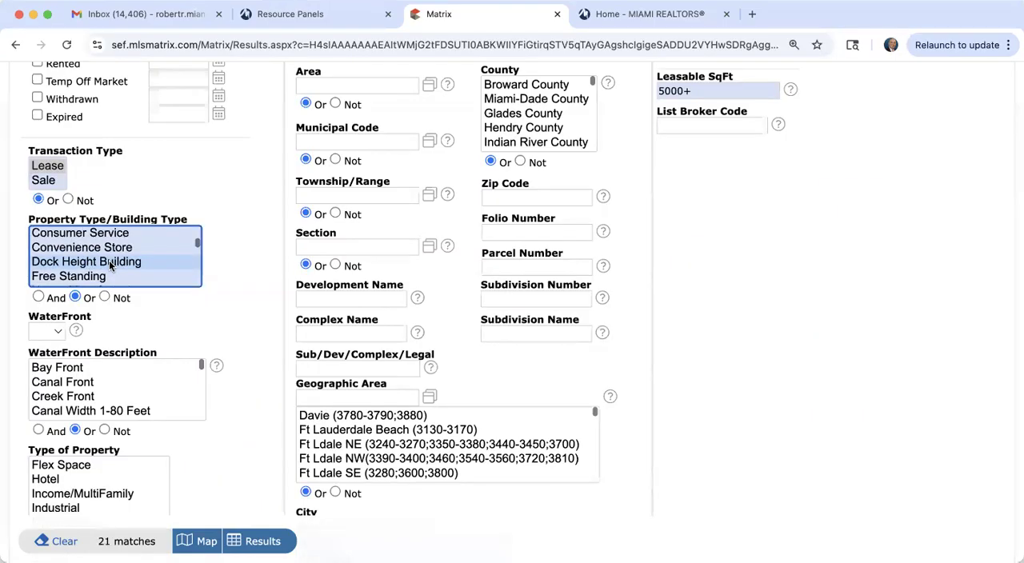
pyautogui.click(252, 540)
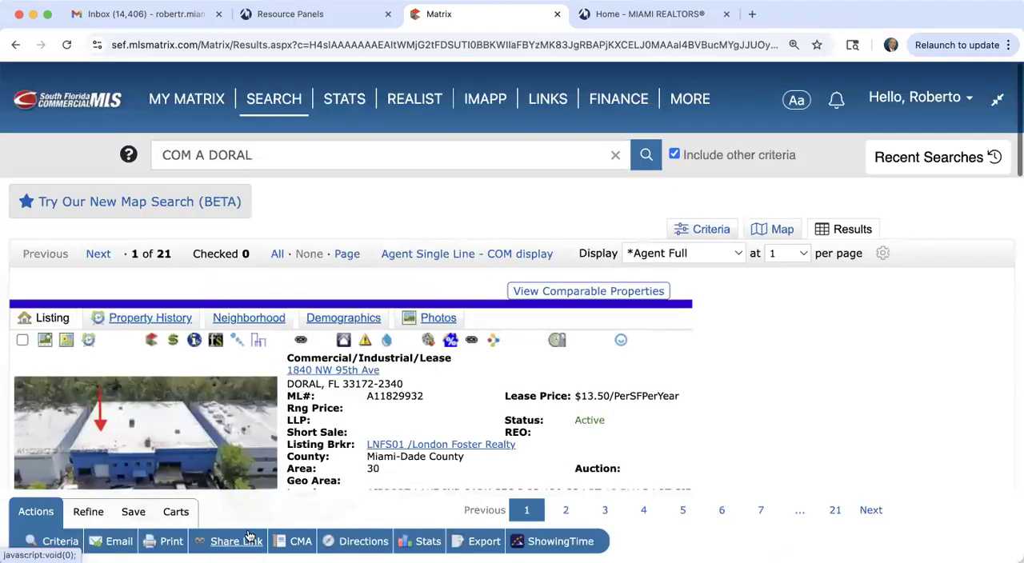
# Step: Go to the second listing, view its front photo enlarged, and examine its lease price and leasable square footage
pyautogui.click(98, 253)
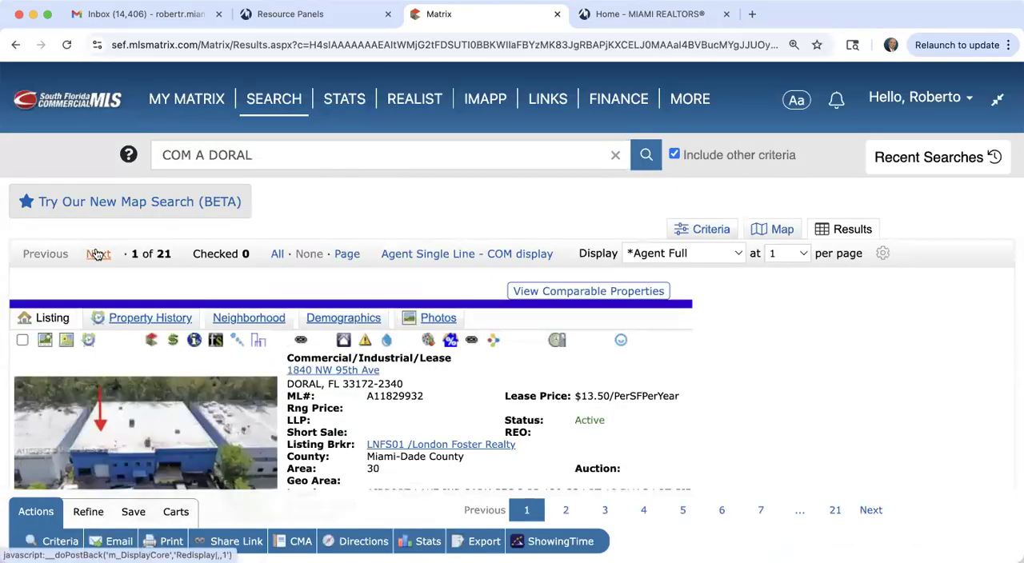
pyautogui.click(156, 416)
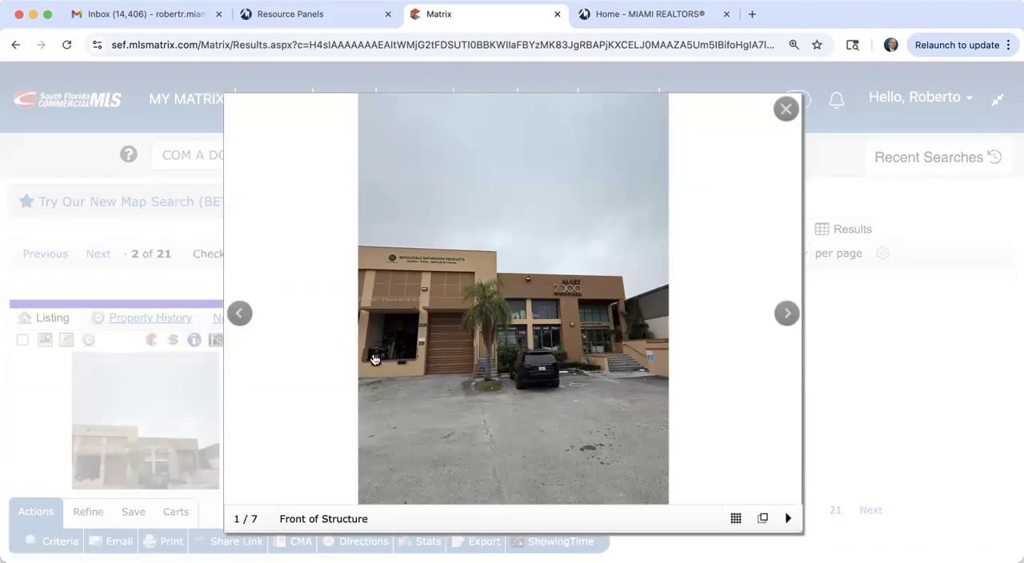
pyautogui.click(788, 108)
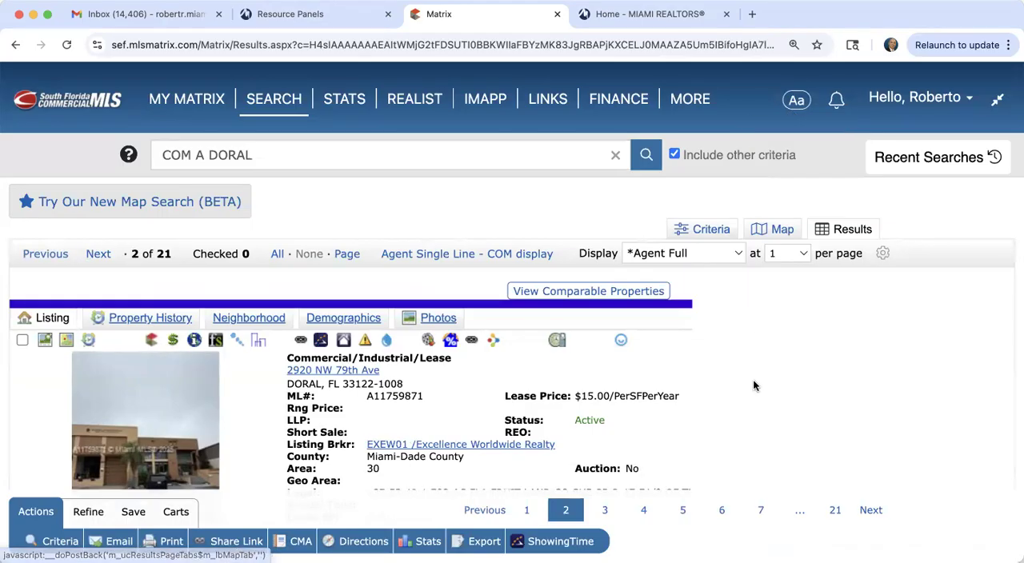
pyautogui.scroll(-3, 753, 379)
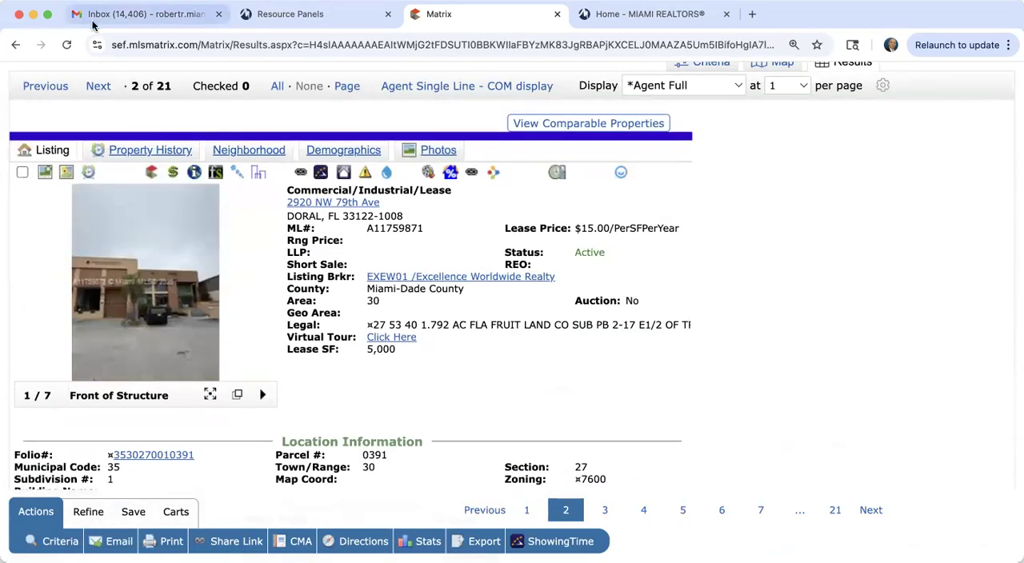
# Step: Go to the third listing and open its front photo enlarged
pyautogui.click(99, 86)
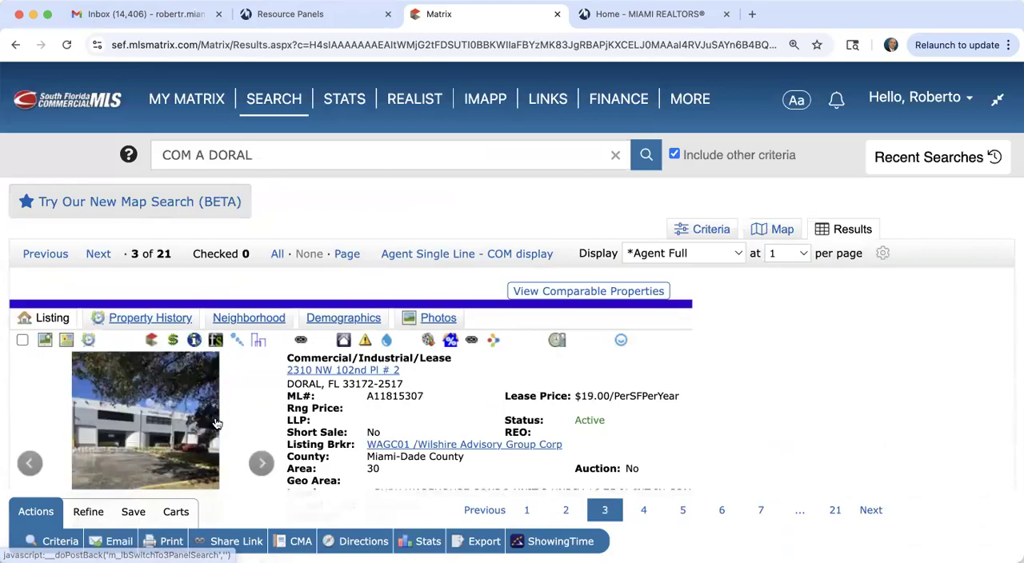
pyautogui.scroll(-1, 152, 354)
pyautogui.click(152, 354)
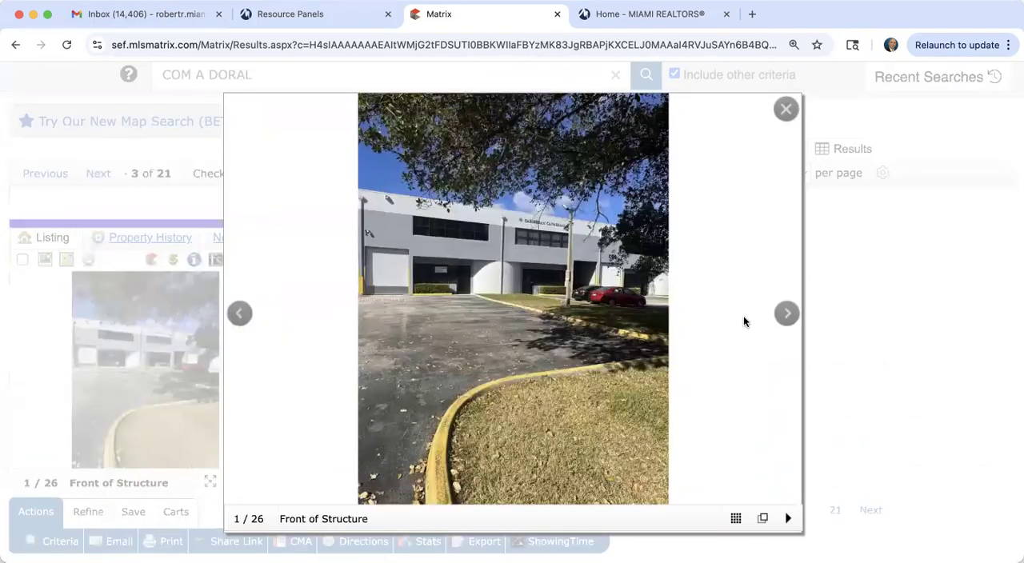
# Step: Browse the third listing's enlarged photos from the building front through the interior to the garage loading area, and close the viewer
pyautogui.click(783, 318)
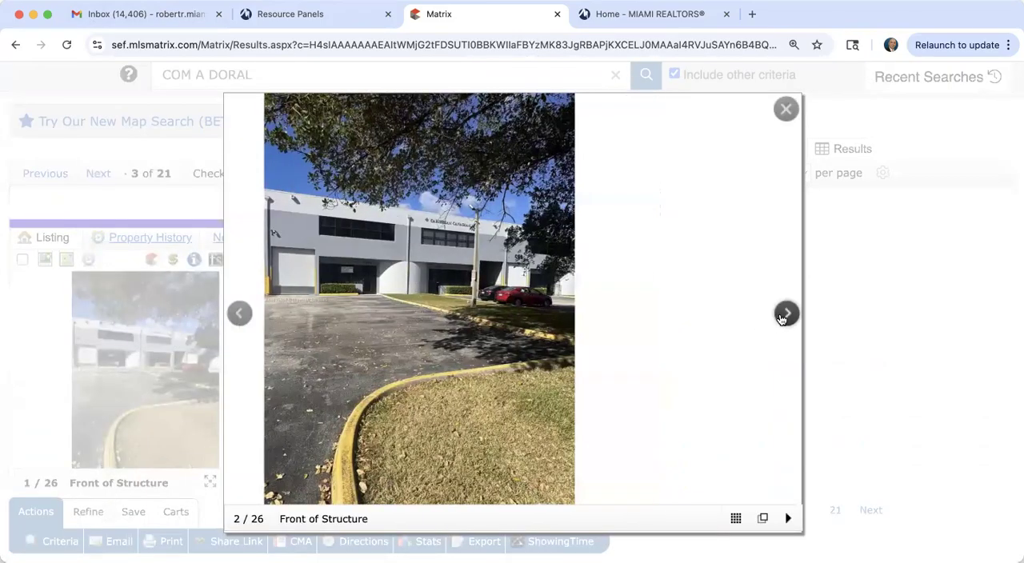
pyautogui.click(783, 318)
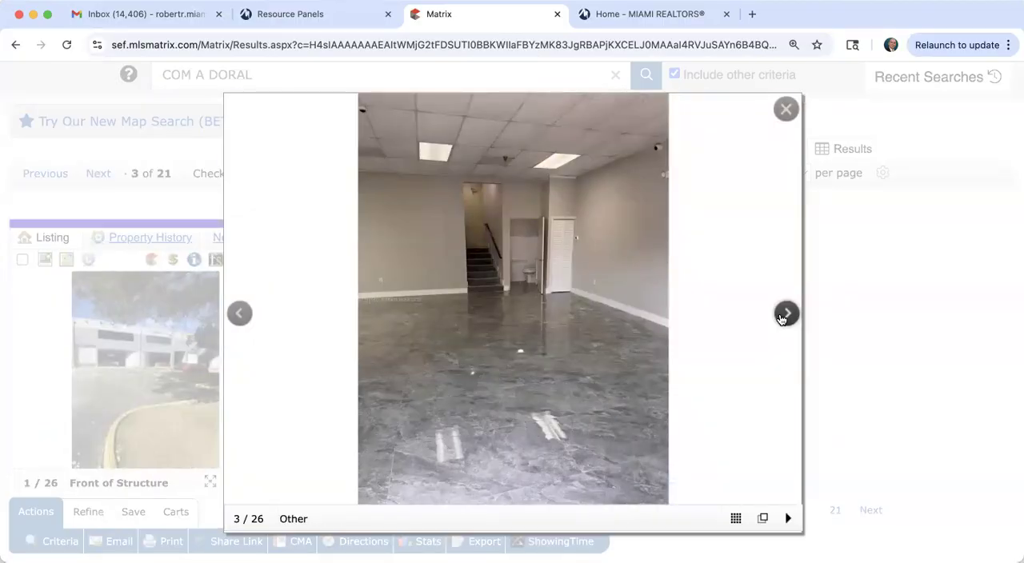
pyautogui.click(783, 318)
pyautogui.click(783, 318)
pyautogui.click(782, 317)
pyautogui.click(783, 317)
pyautogui.click(783, 317)
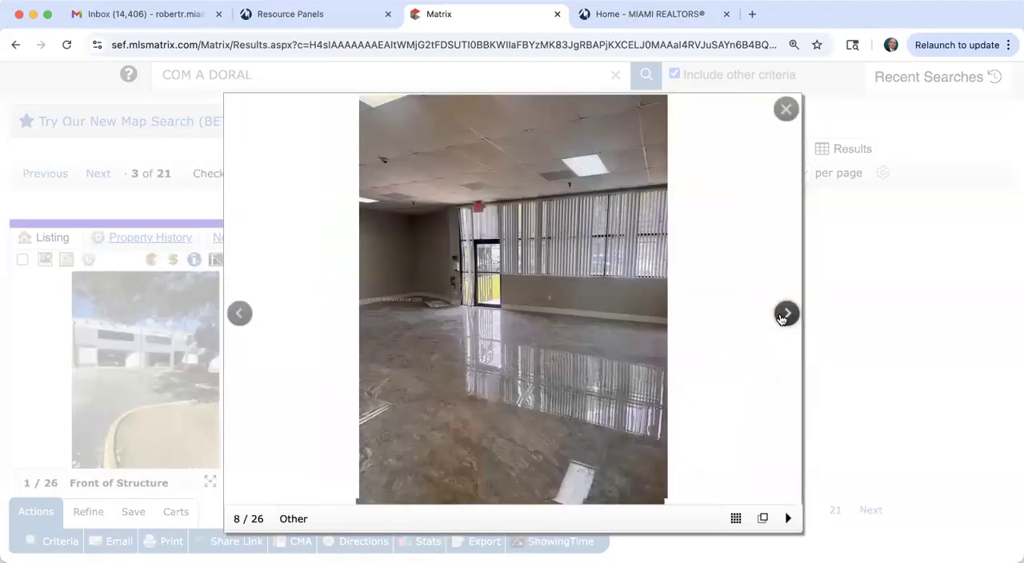
pyautogui.click(783, 317)
pyautogui.click(783, 317)
pyautogui.click(782, 318)
pyautogui.click(782, 318)
pyautogui.click(782, 318)
pyautogui.click(783, 318)
pyautogui.click(783, 318)
pyautogui.click(783, 318)
pyautogui.click(782, 317)
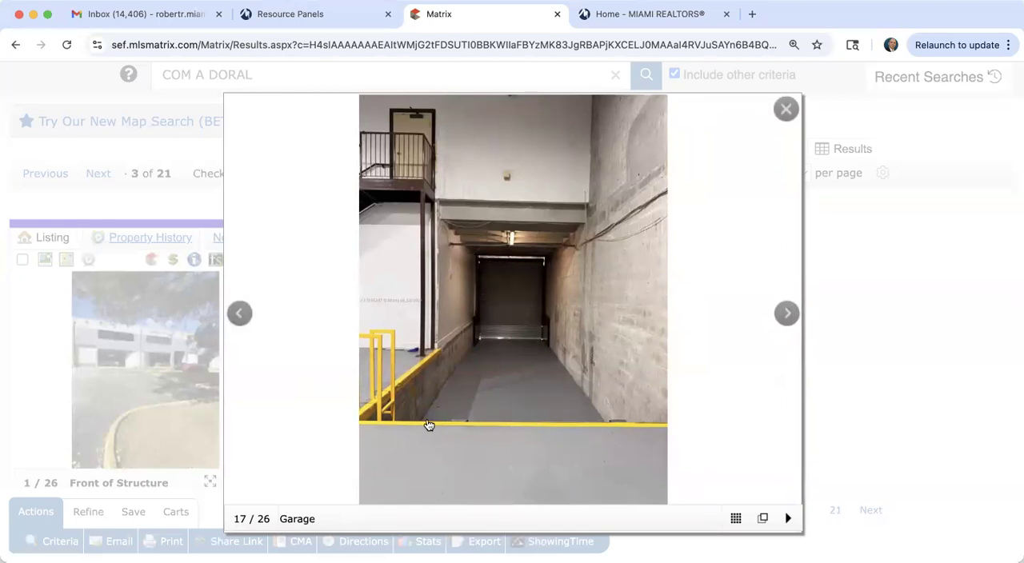
pyautogui.click(790, 317)
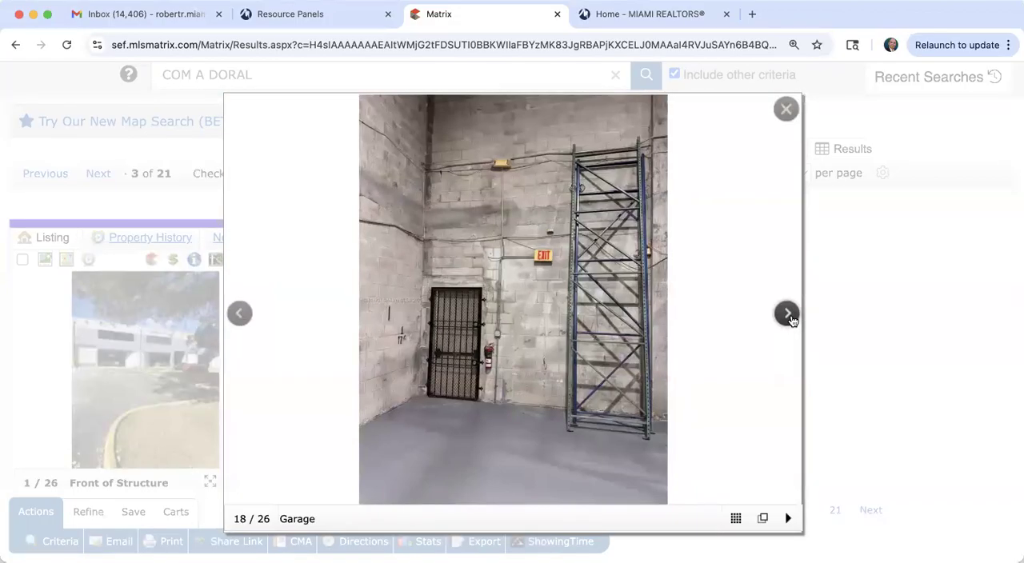
pyautogui.click(790, 318)
pyautogui.click(789, 114)
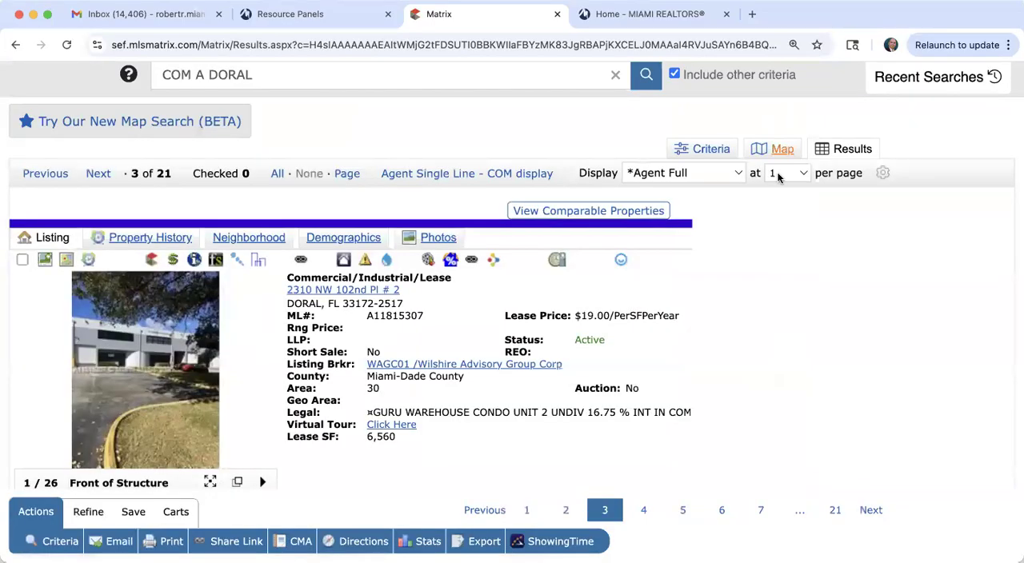
# Step: Return to the search criteria and clear the Leasable SqFt requirement
pyautogui.scroll(2, 686, 358)
pyautogui.click(712, 230)
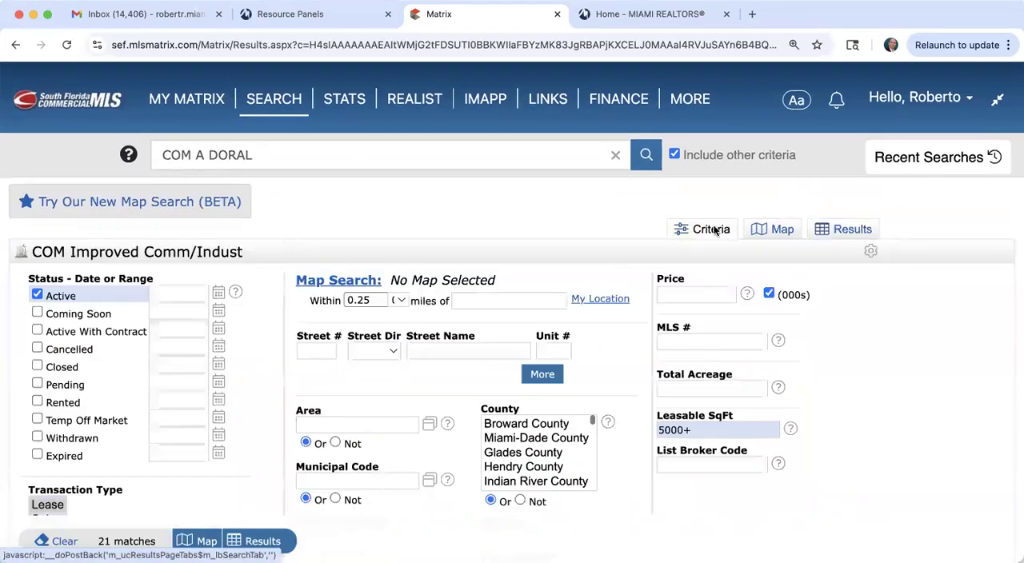
pyautogui.scroll(-2, 241, 386)
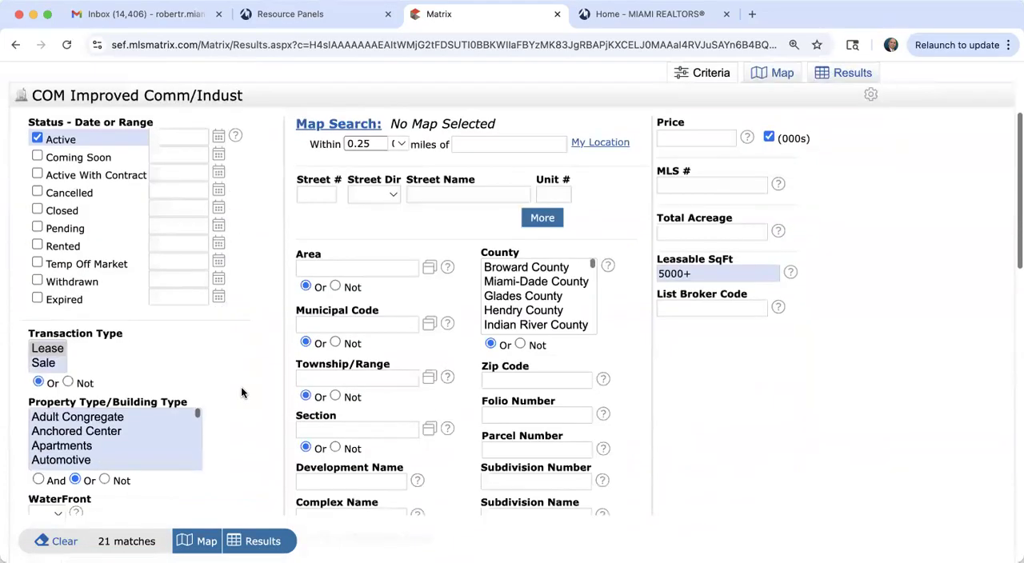
pyautogui.scroll(-1, 242, 392)
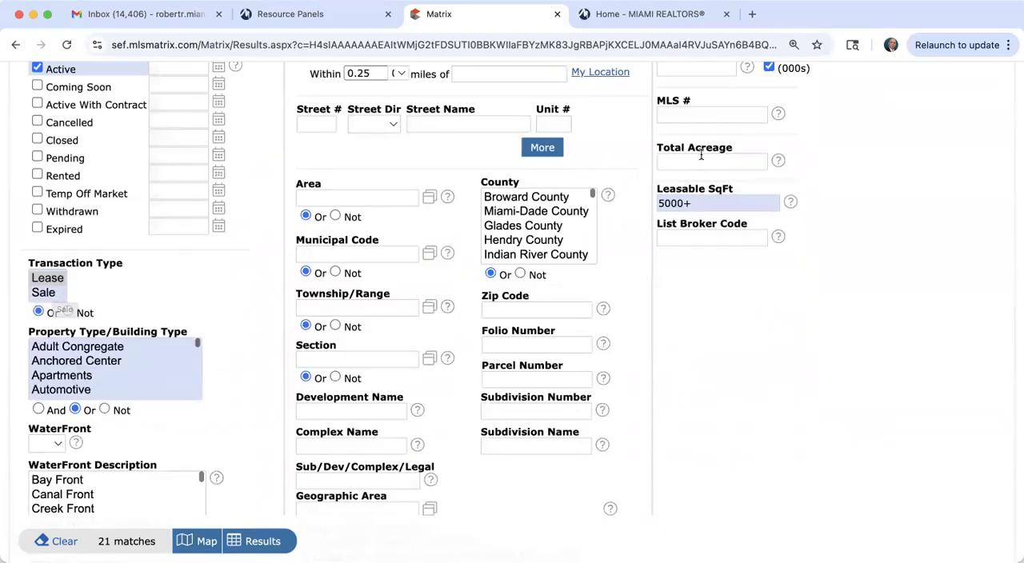
pyautogui.click(690, 203)
pyautogui.doubleClick(690, 203)
pyautogui.press('BackSpace')
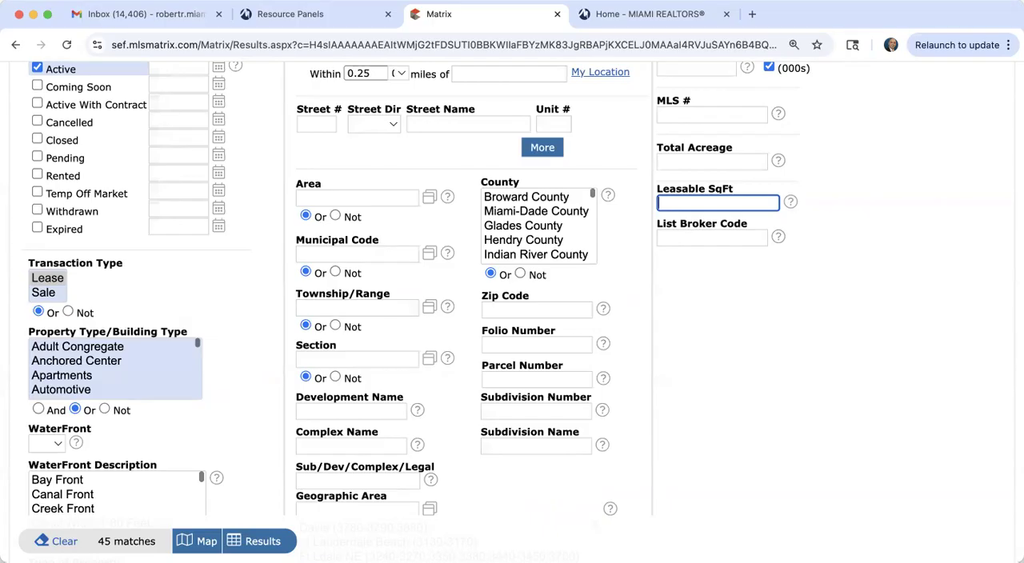
# Step: Set the Property Type/Building Type criterion to Automotive only
pyautogui.scroll(-5, 88, 366)
pyautogui.scroll(5, 89, 368)
pyautogui.scroll(-1, 87, 367)
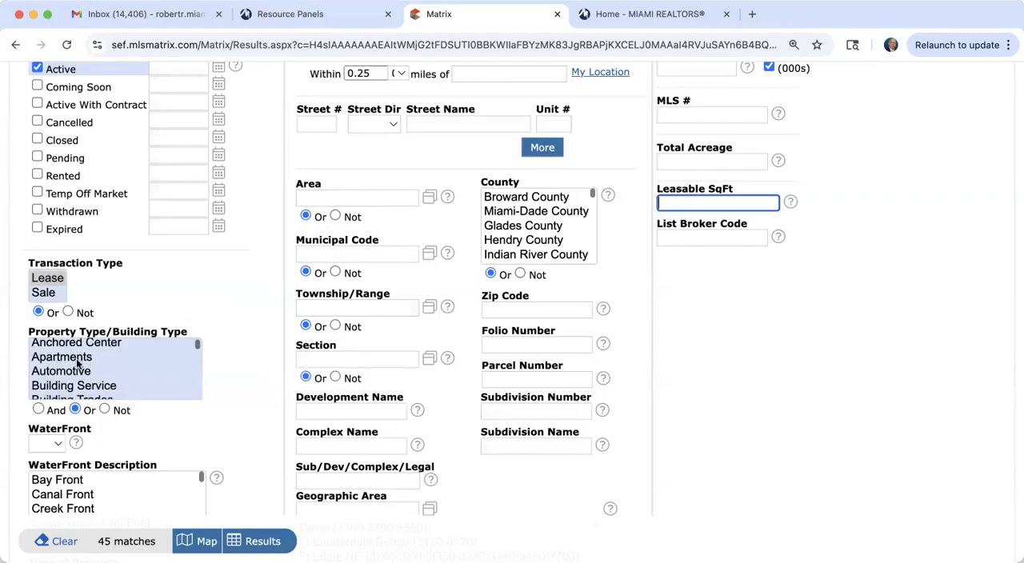
pyautogui.scroll(-1, 70, 363)
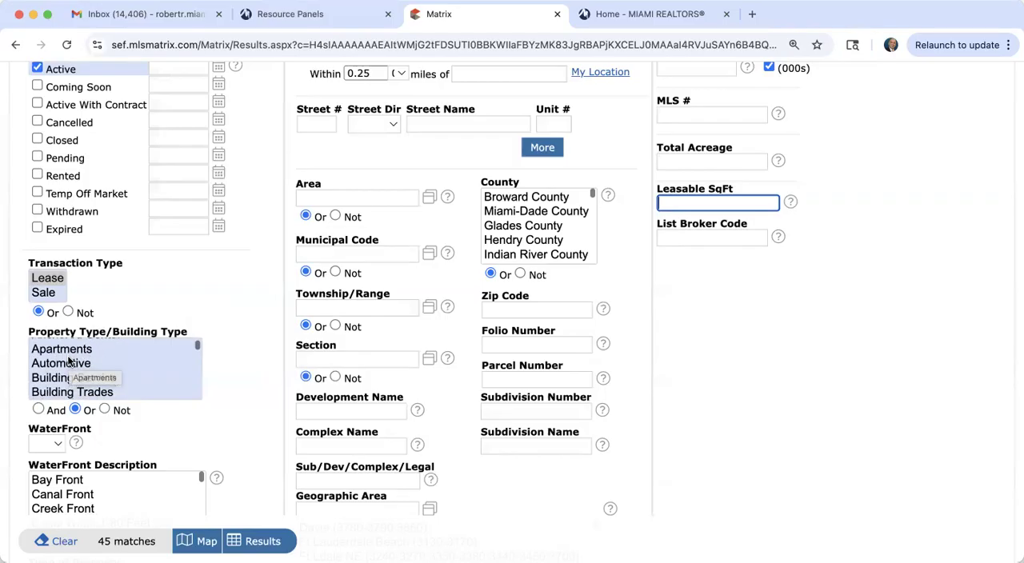
pyautogui.scroll(-1, 70, 362)
pyautogui.click(71, 362)
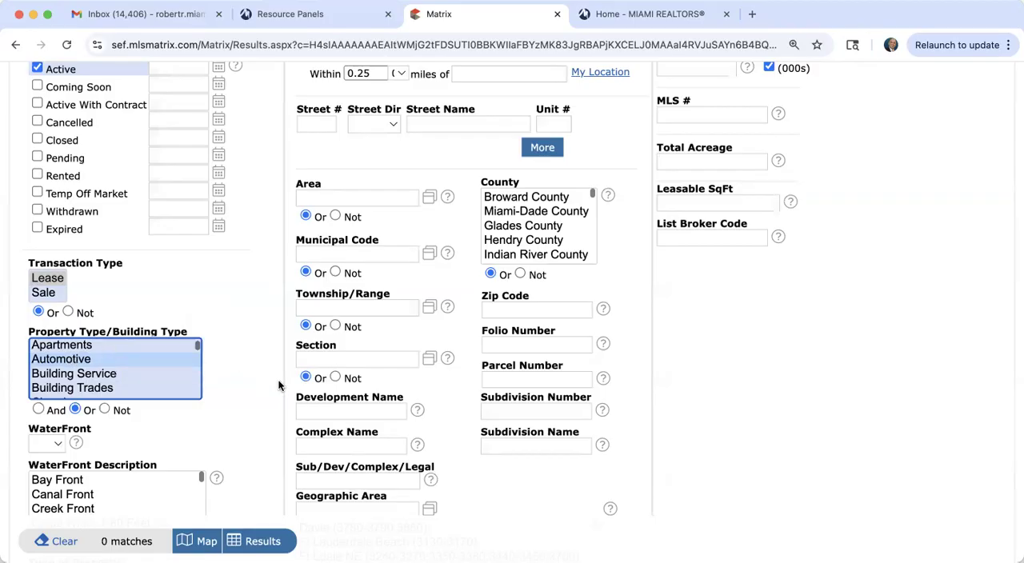
# Step: Remove Doral from the City criterion so the search covers all cities
pyautogui.scroll(3, 278, 386)
pyautogui.scroll(-8, 279, 386)
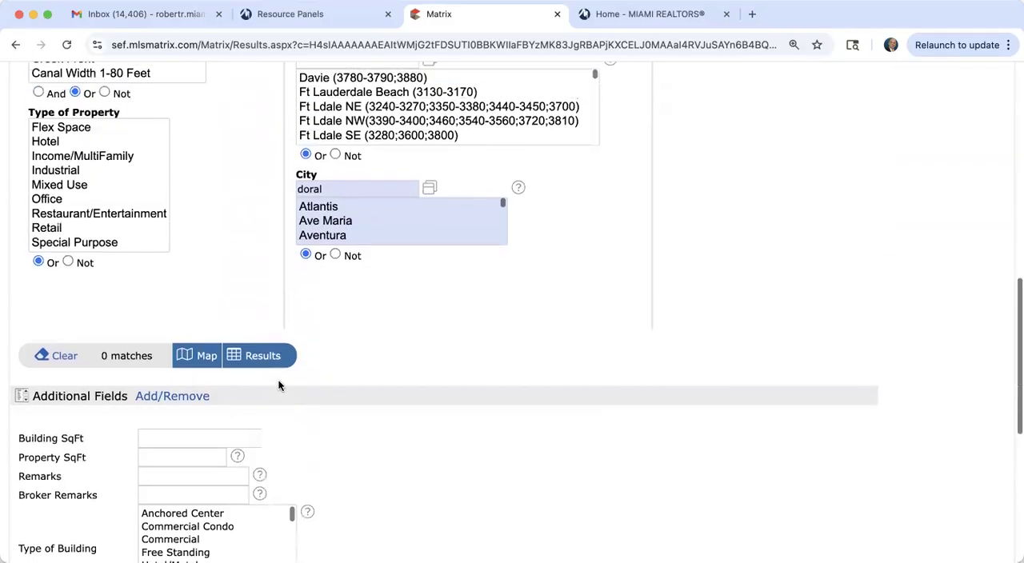
pyautogui.scroll(1, 278, 386)
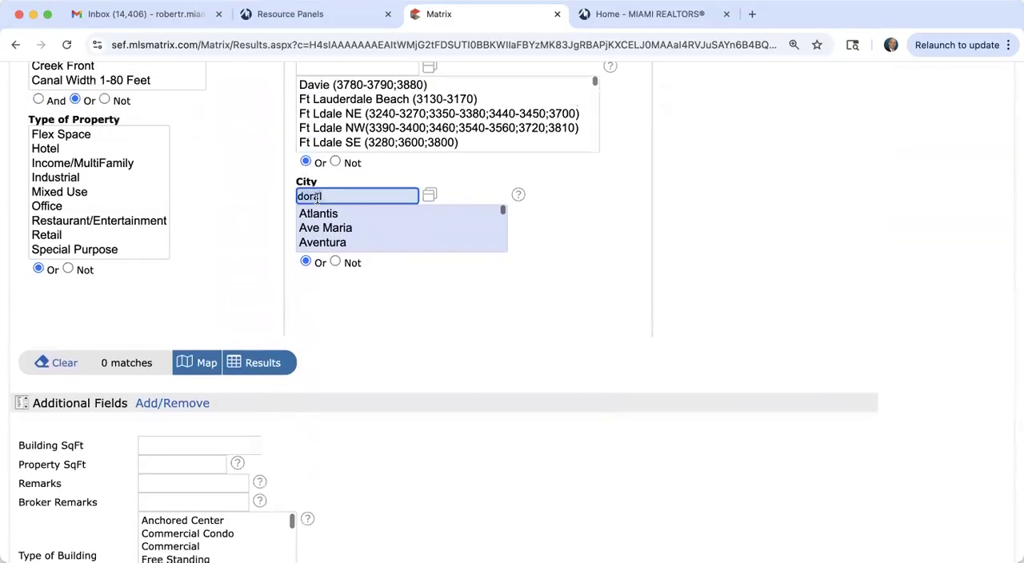
pyautogui.press('Return')
pyautogui.scroll(5, 257, 239)
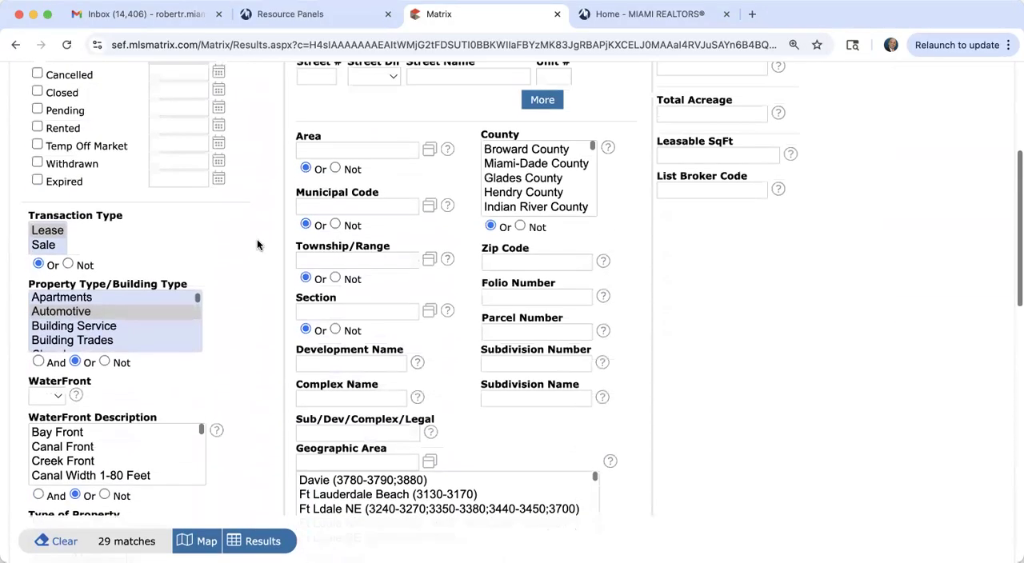
# Step: Change the Property Type/Building Type criterion to Church and check the match count
pyautogui.scroll(-1, 85, 337)
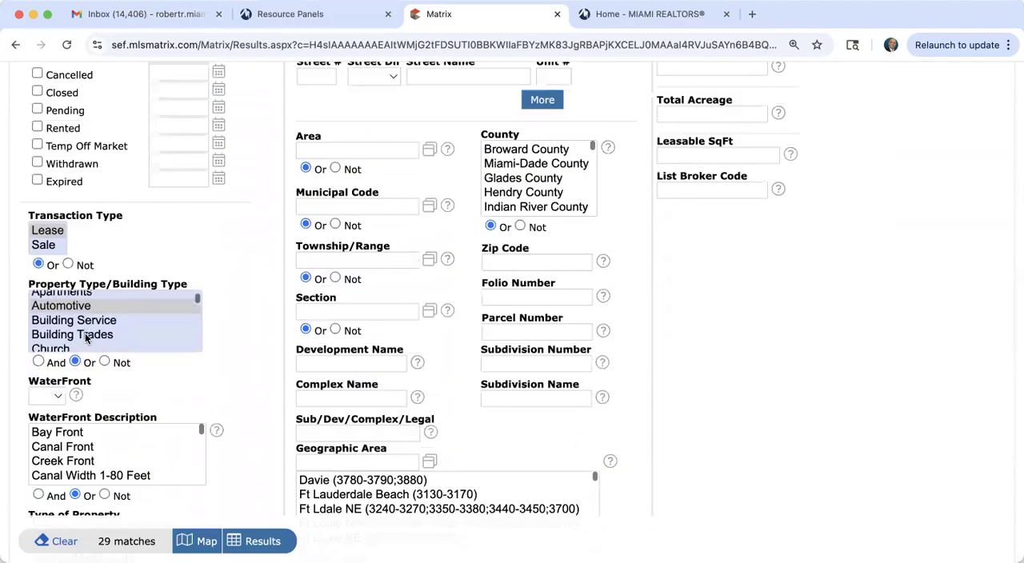
pyautogui.scroll(-1, 86, 337)
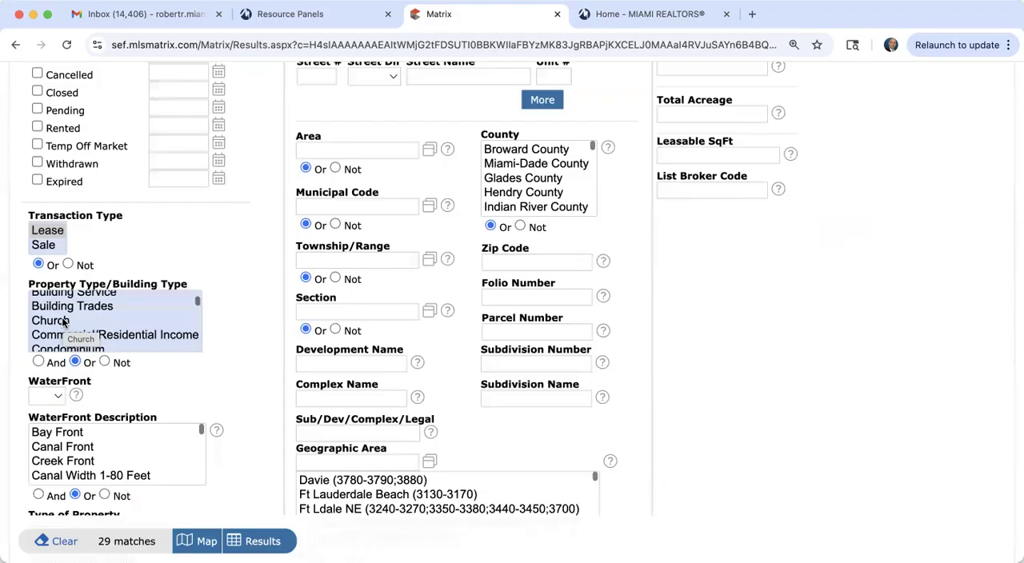
pyautogui.click(64, 321)
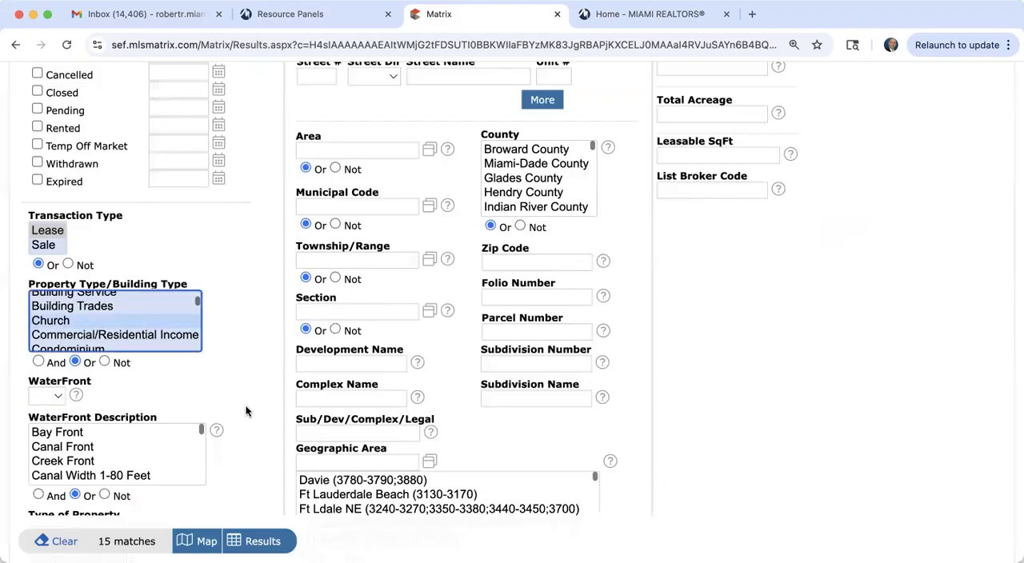
# Step: Change the Property Type/Building Type criterion to Free Standing and check the match count
pyautogui.scroll(-1, 246, 411)
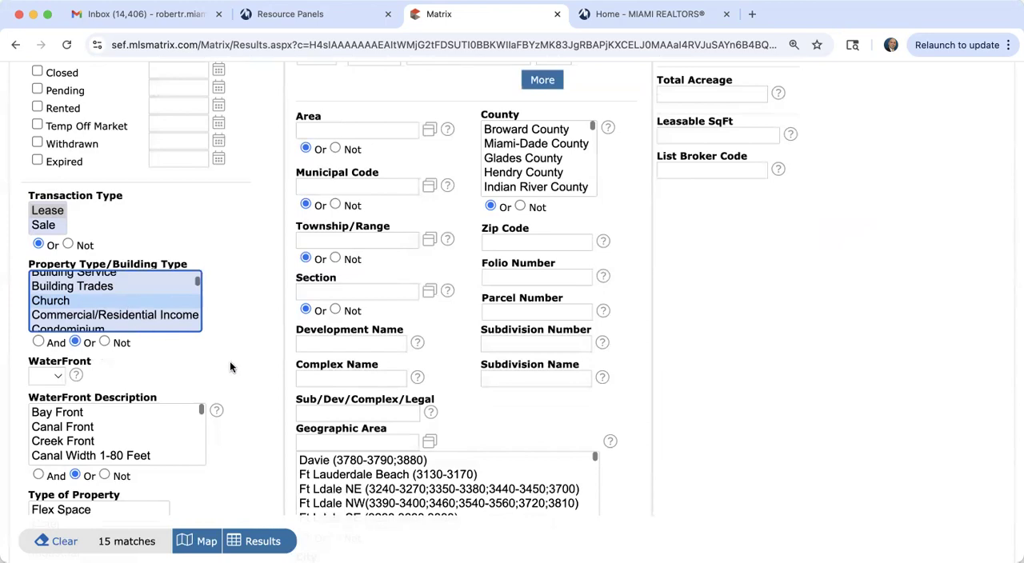
pyautogui.scroll(-1, 230, 360)
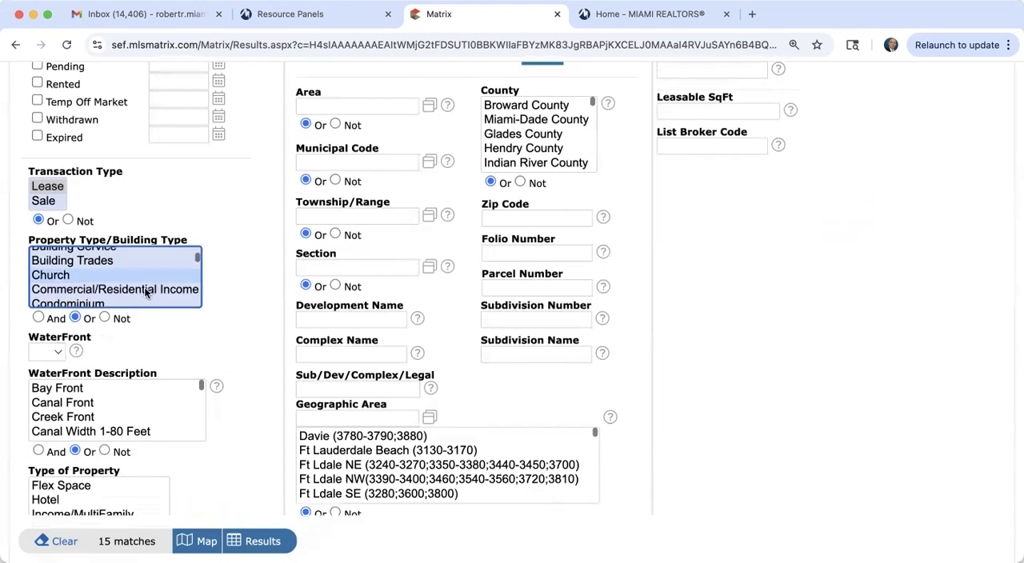
pyautogui.scroll(-3, 145, 293)
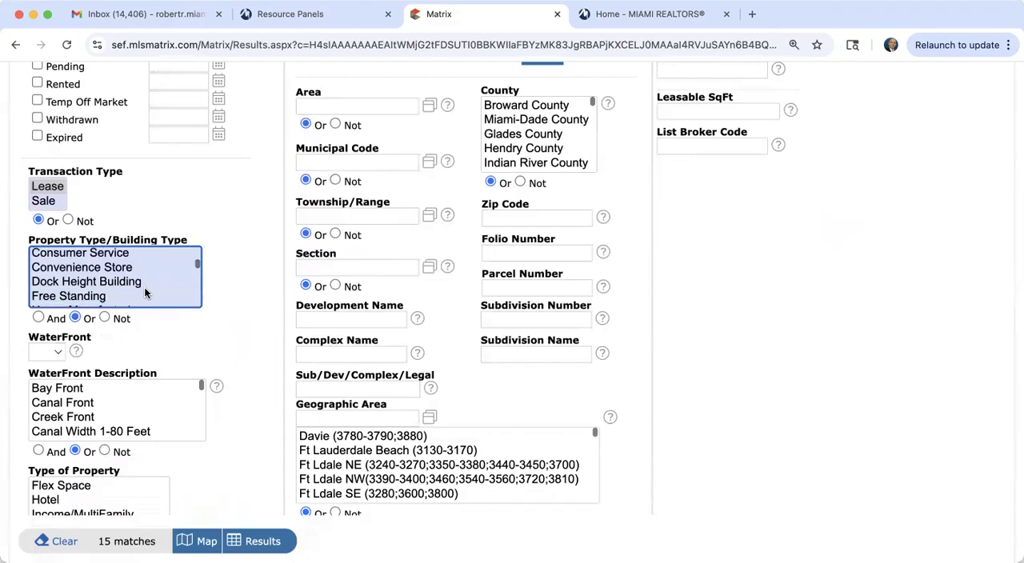
pyautogui.scroll(-2, 100, 287)
pyautogui.click(87, 277)
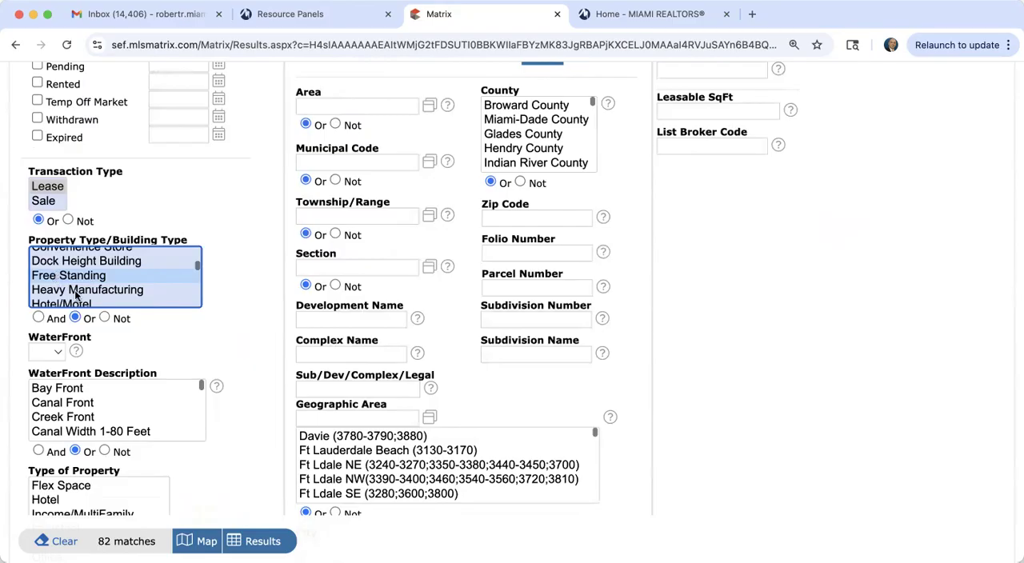
# Step: Compare match counts for Heavy Manufacturing, Hotel/Motel, Industrial and Light Manufacturing by selecting each building type in turn
pyautogui.scroll(-2, 76, 295)
pyautogui.click(76, 255)
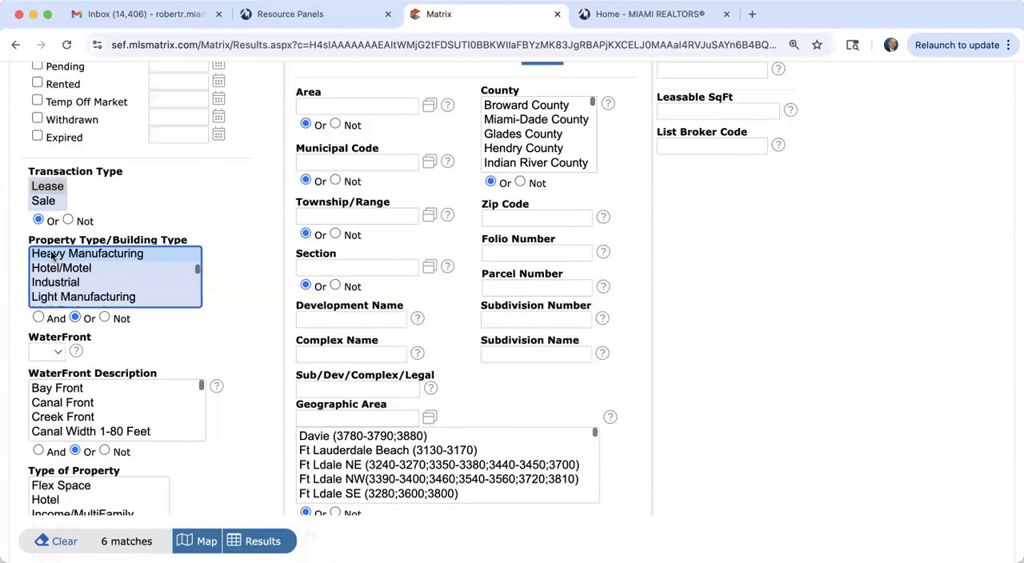
pyautogui.click(72, 272)
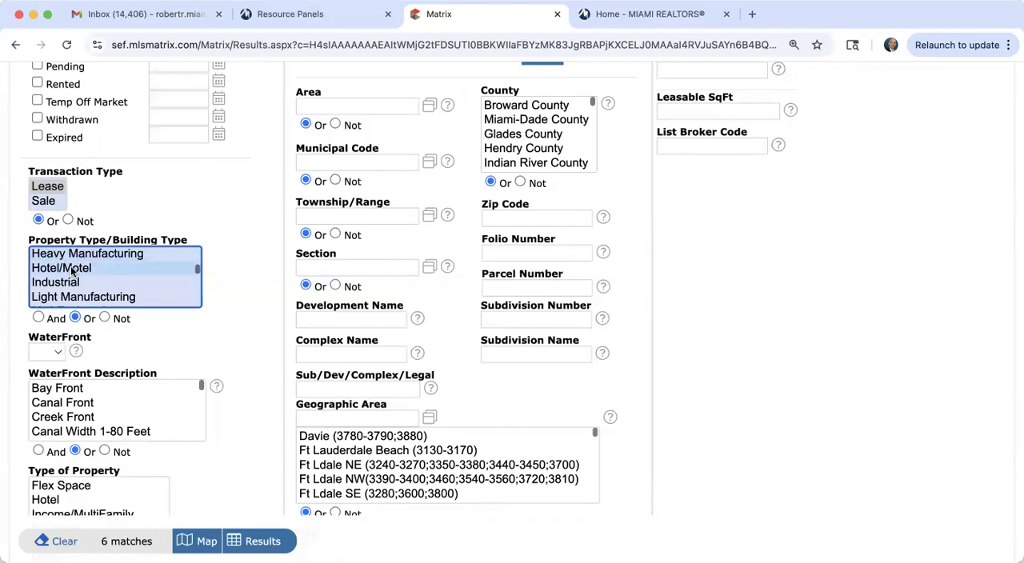
pyautogui.click(69, 285)
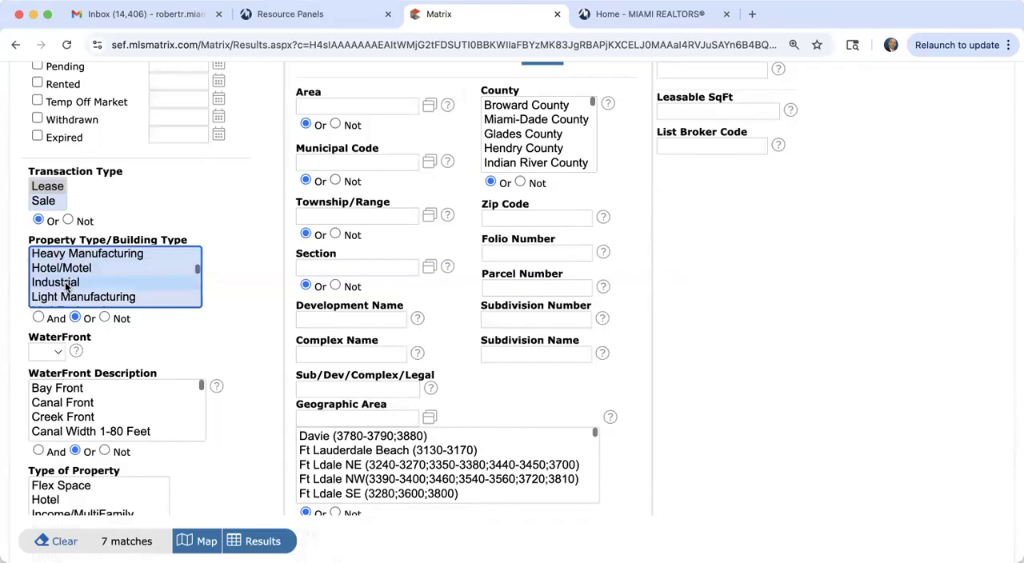
pyautogui.click(69, 298)
# Step: Set the Property Type/Building Type criterion to Medical Office
pyautogui.scroll(-2, 69, 301)
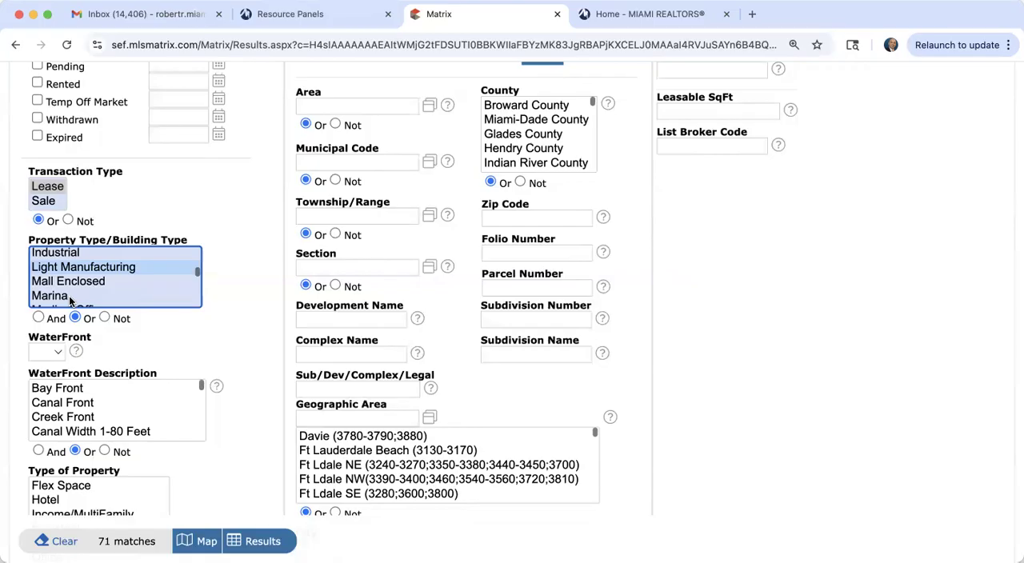
pyautogui.scroll(-3, 70, 296)
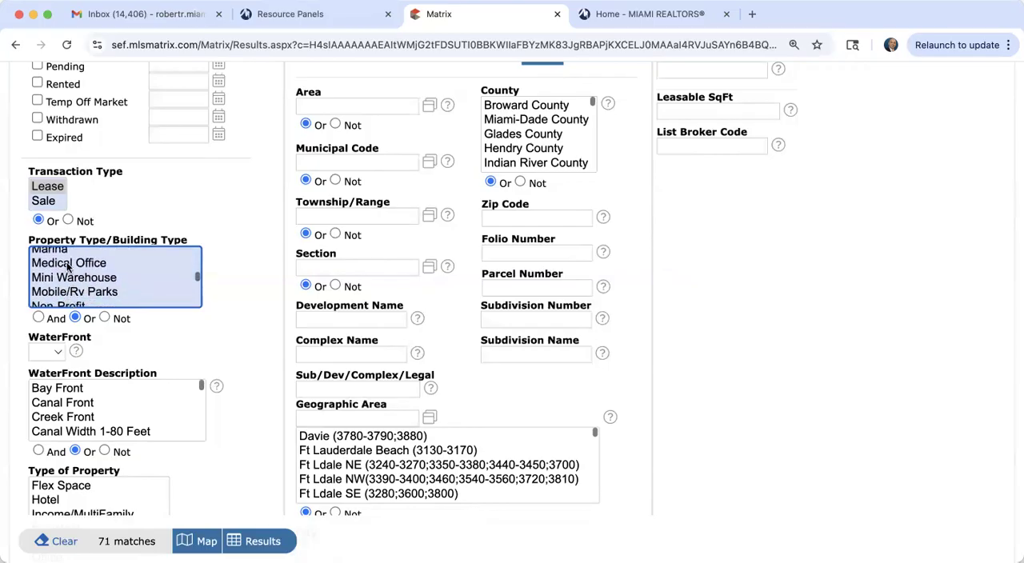
pyautogui.keyDown('super'); pyautogui.click(67, 267); pyautogui.keyUp('super')
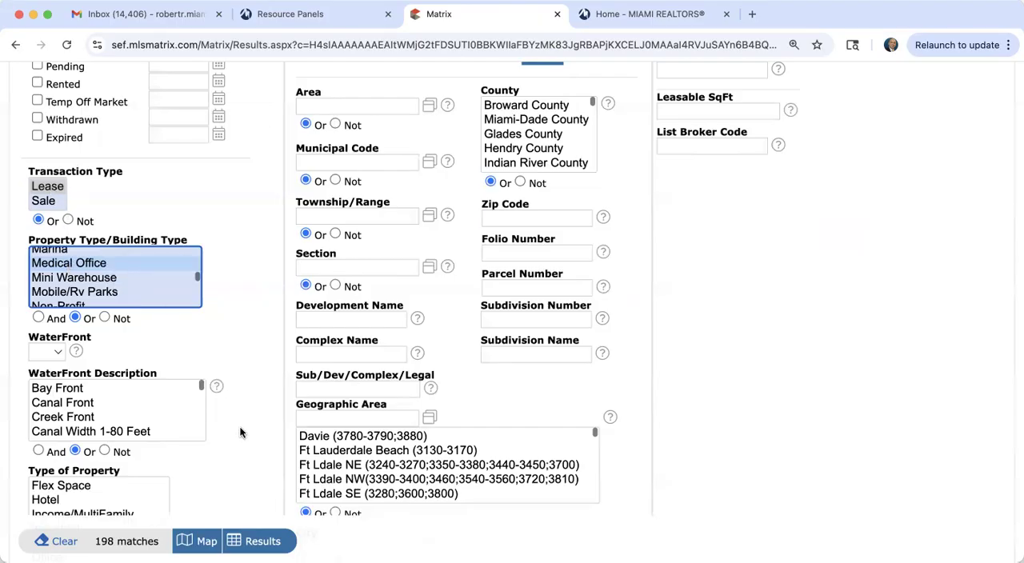
# Step: Set the City criterion to Coral Gables and show the matching medical office lease listings
pyautogui.scroll(-5, 240, 433)
pyautogui.click(321, 382)
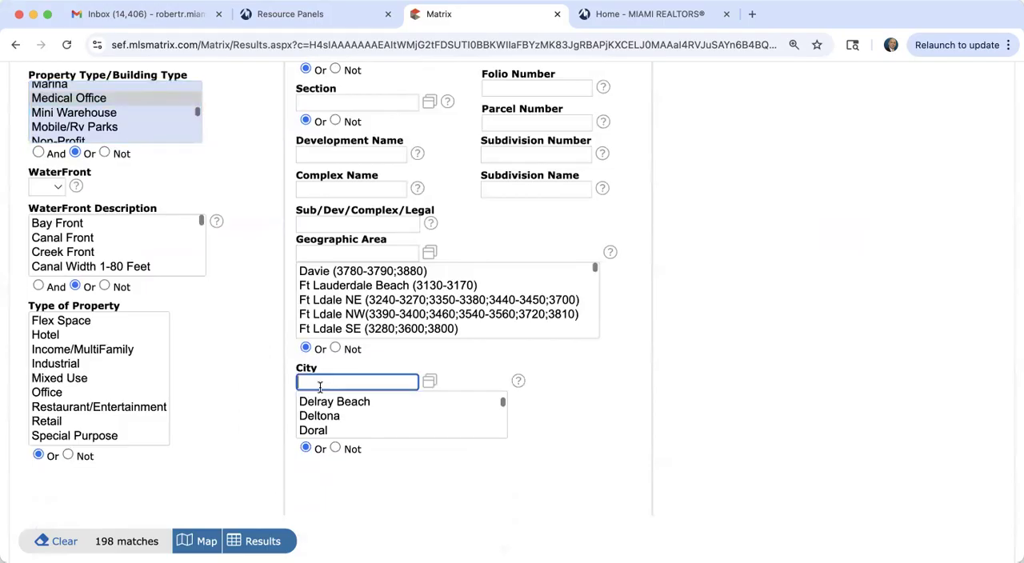
pyautogui.write('coral g')
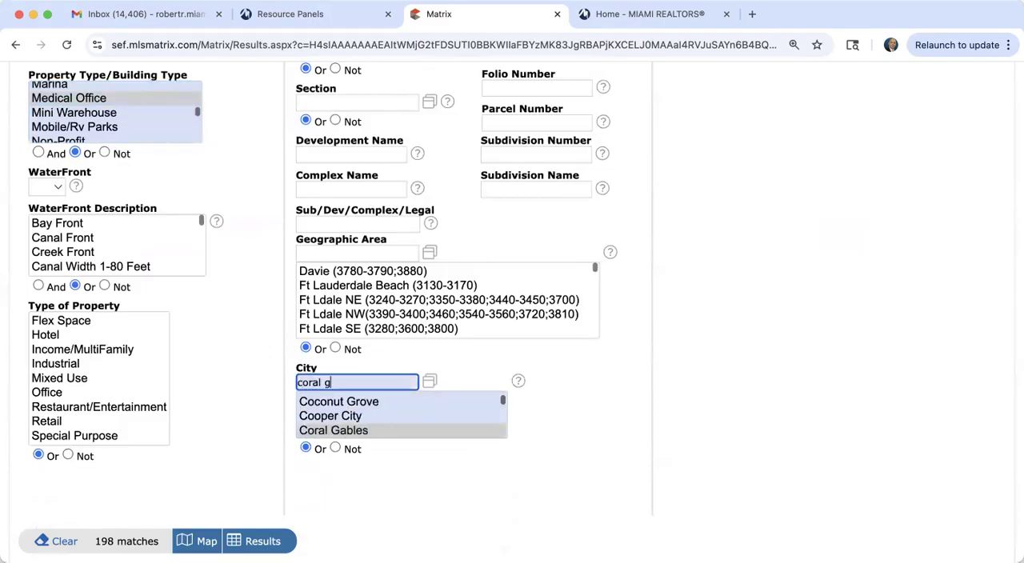
pyautogui.write('ables')
pyautogui.click(635, 429)
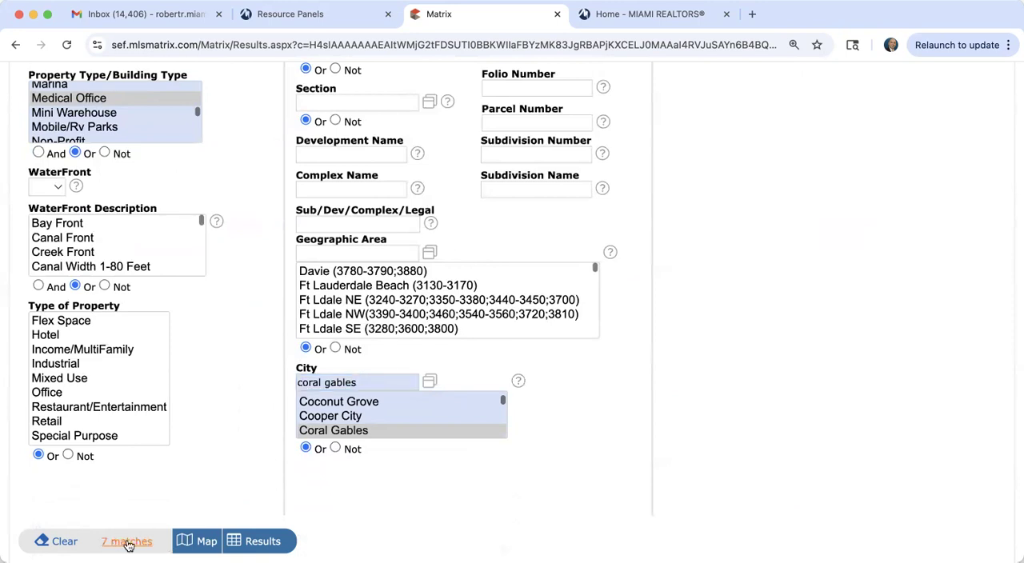
pyautogui.click(258, 541)
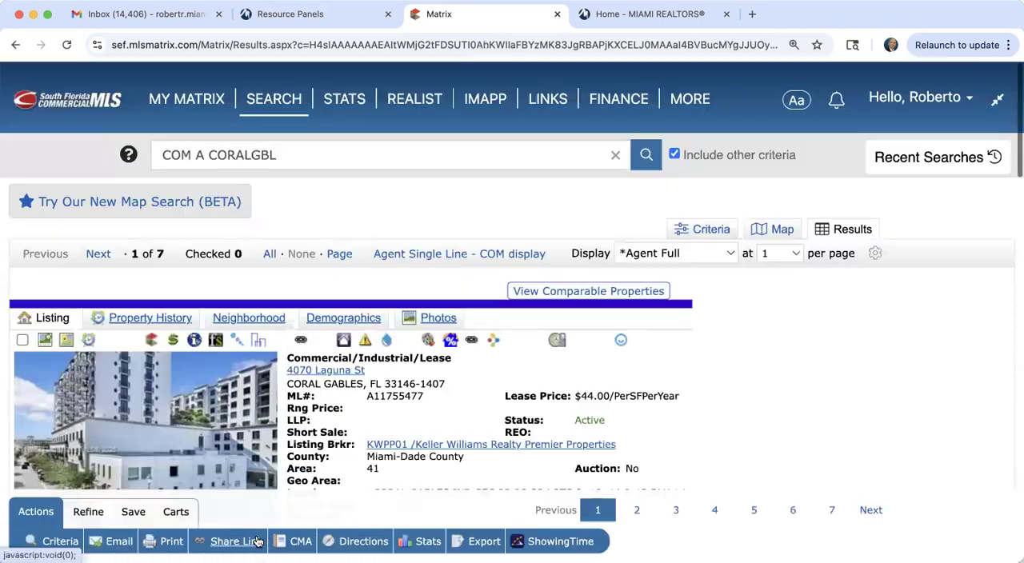
# Step: Return from the full listing report to the Agent Single Line list of Coral Gables medical office leases
pyautogui.scroll(-3, 382, 427)
pyautogui.scroll(2, 382, 426)
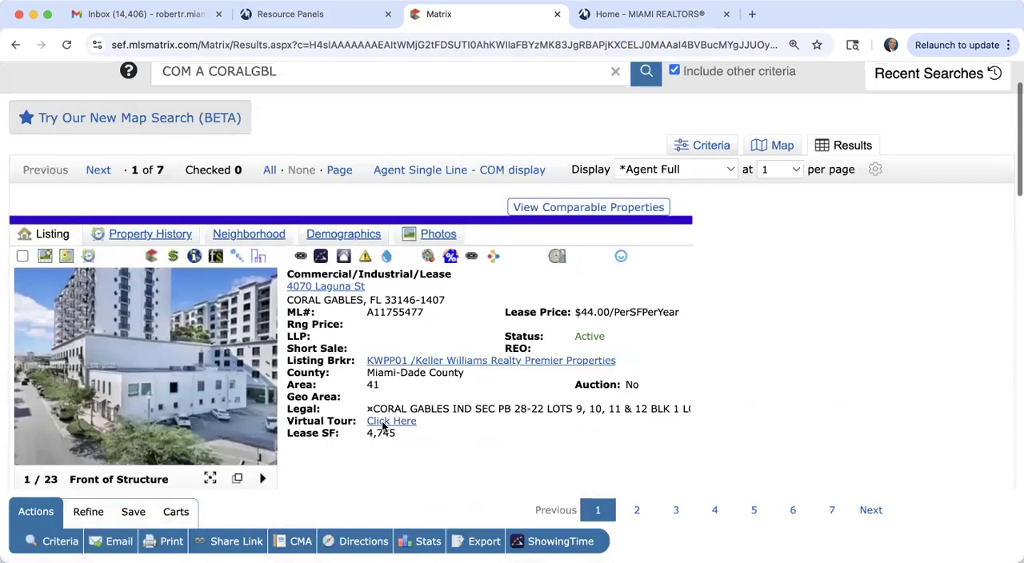
pyautogui.click(451, 174)
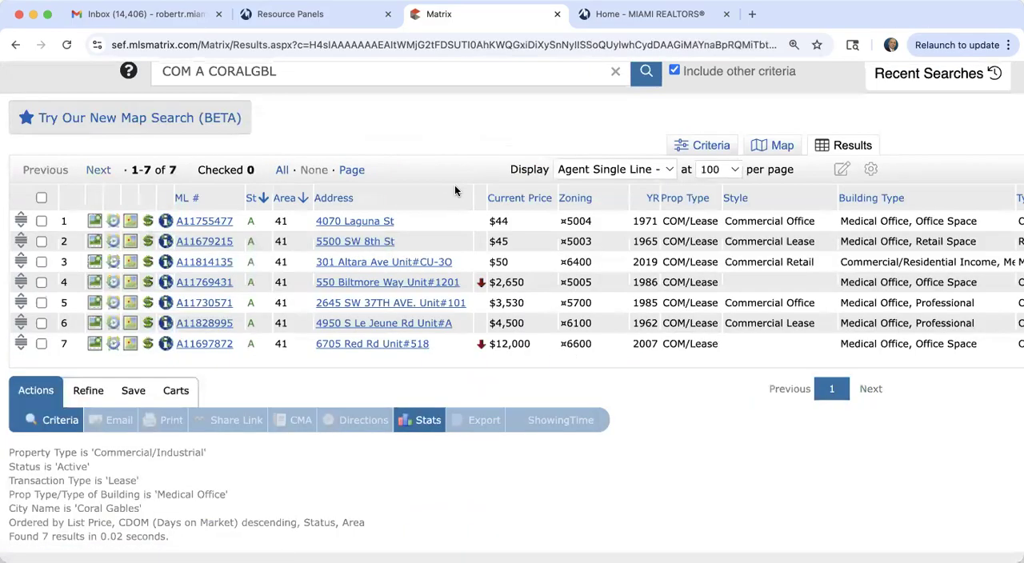
pyautogui.scroll(-1, 506, 144)
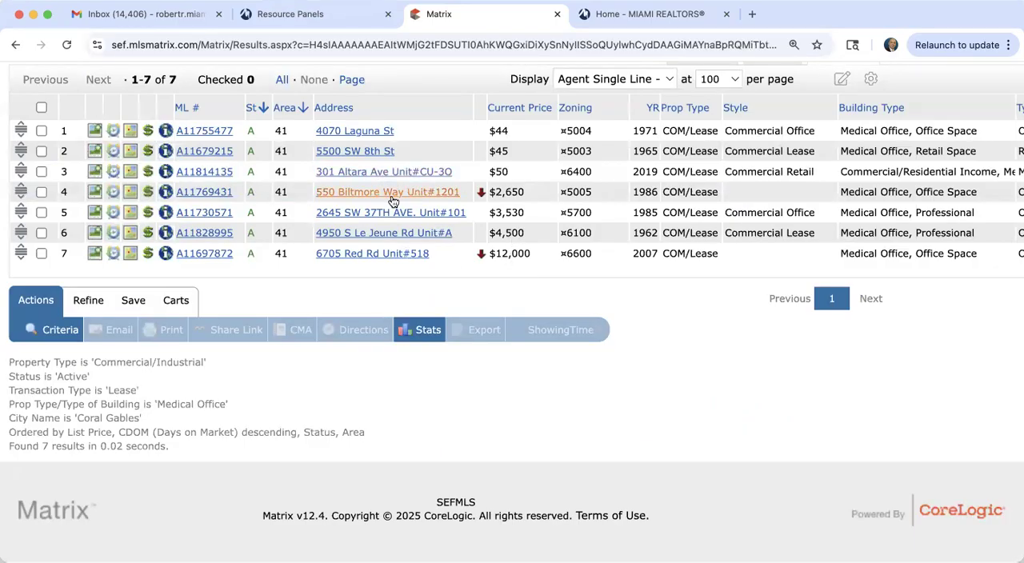
# Step: Open the full report of the fourth listing in the results and browse its enlarged photos
pyautogui.click(193, 195)
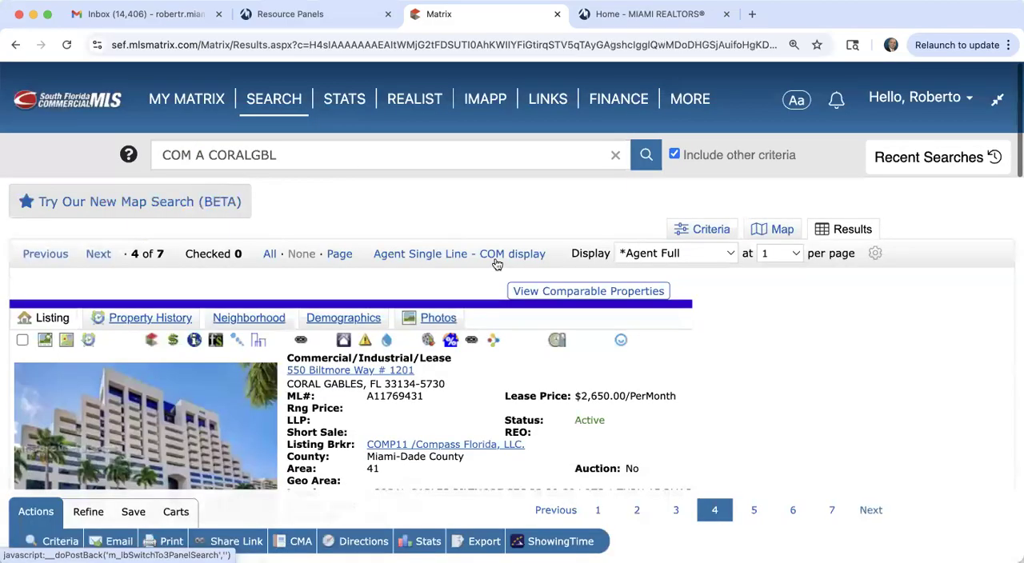
pyautogui.scroll(-5, 551, 325)
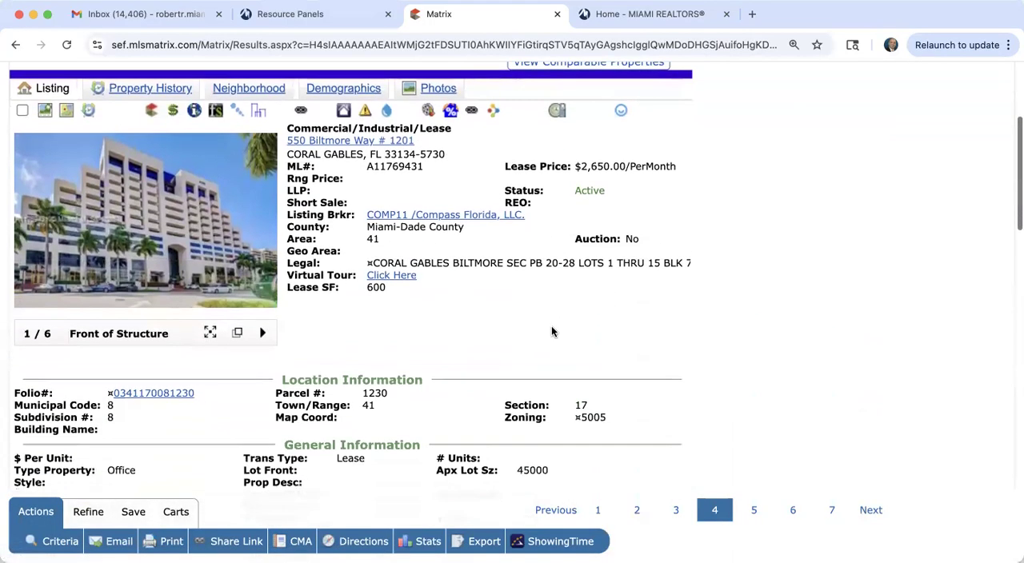
pyautogui.click(260, 236)
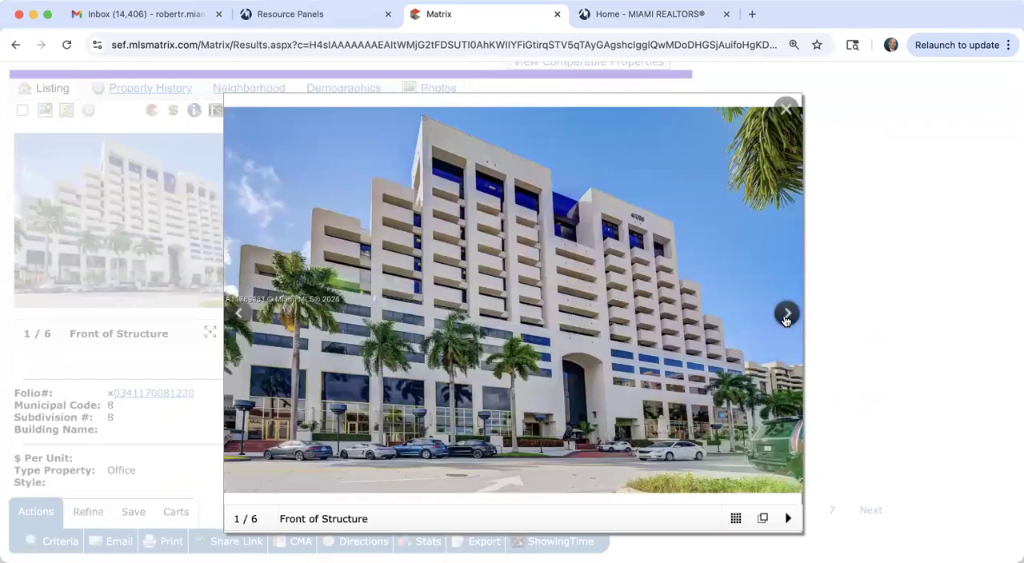
pyautogui.click(787, 315)
pyautogui.click(787, 314)
pyautogui.click(787, 314)
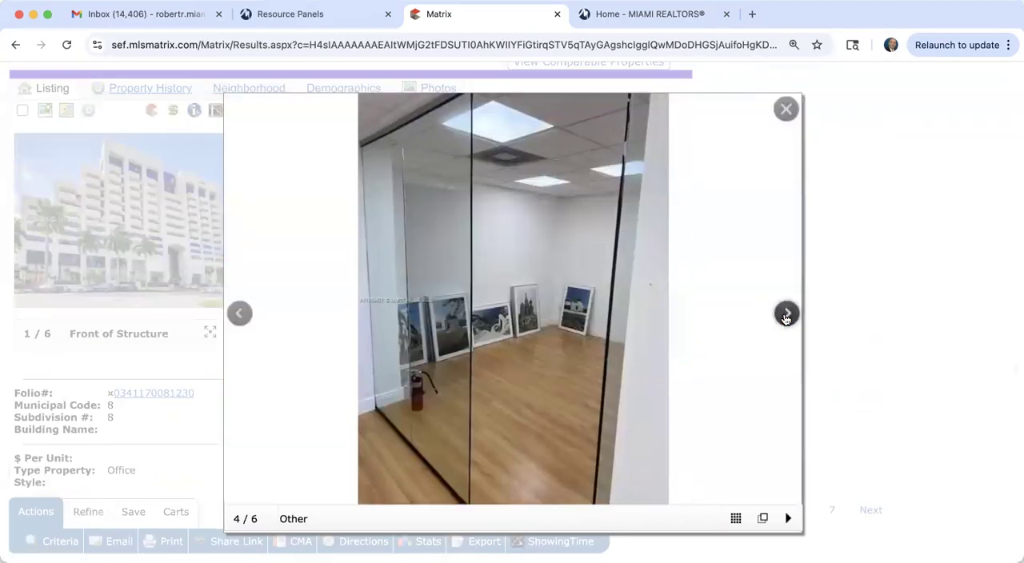
pyautogui.click(787, 315)
pyautogui.click(787, 315)
pyautogui.click(786, 316)
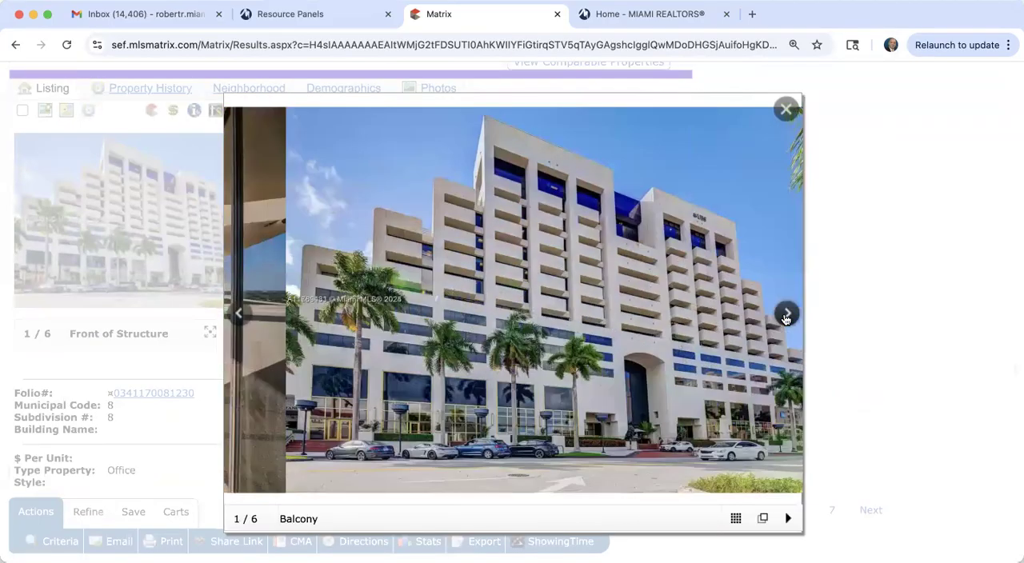
pyautogui.click(786, 317)
pyautogui.click(787, 315)
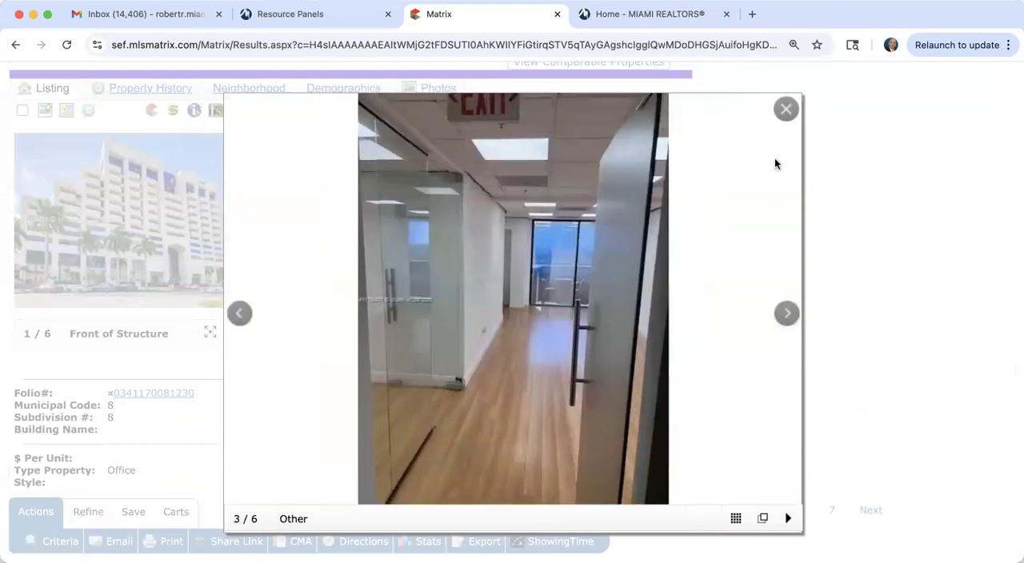
pyautogui.click(786, 108)
# Step: Read the fourth listing's building details, remarks and additional information
pyautogui.scroll(-10, 571, 370)
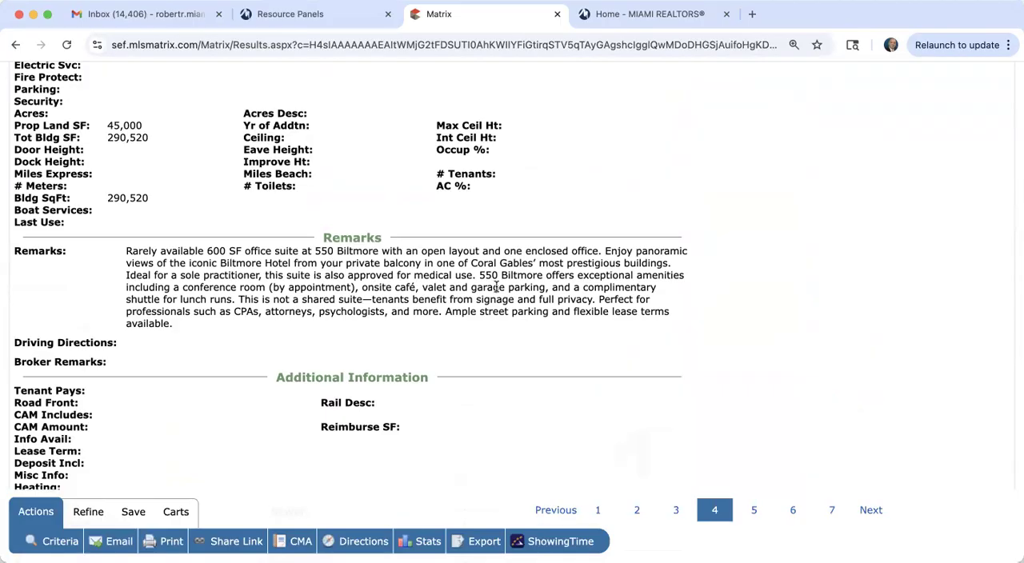
pyautogui.scroll(-3, 497, 287)
pyautogui.scroll(10, 497, 288)
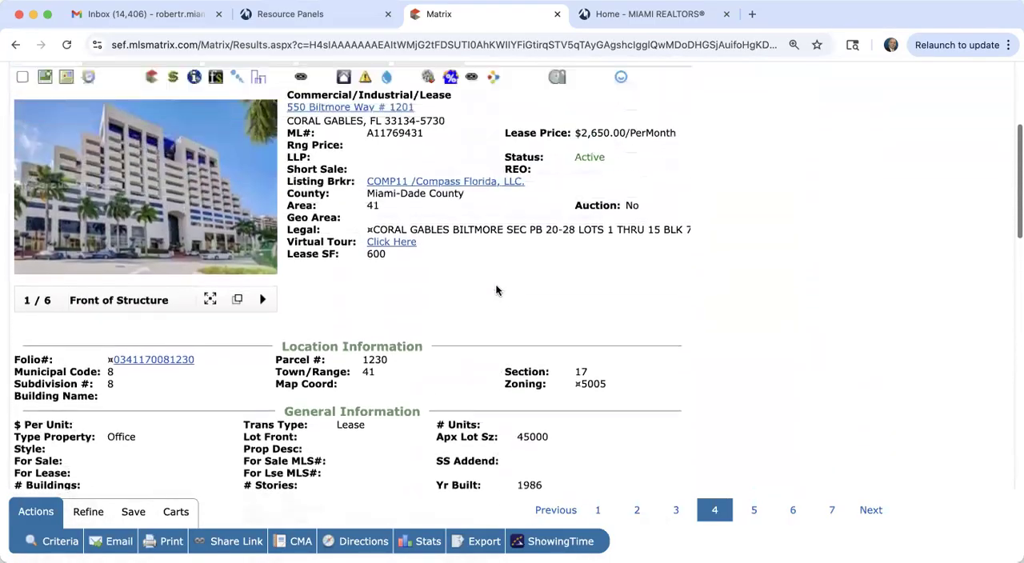
pyautogui.scroll(5, 496, 290)
# Step: Go back to the third listing's full report and browse its enlarged photos
pyautogui.click(44, 254)
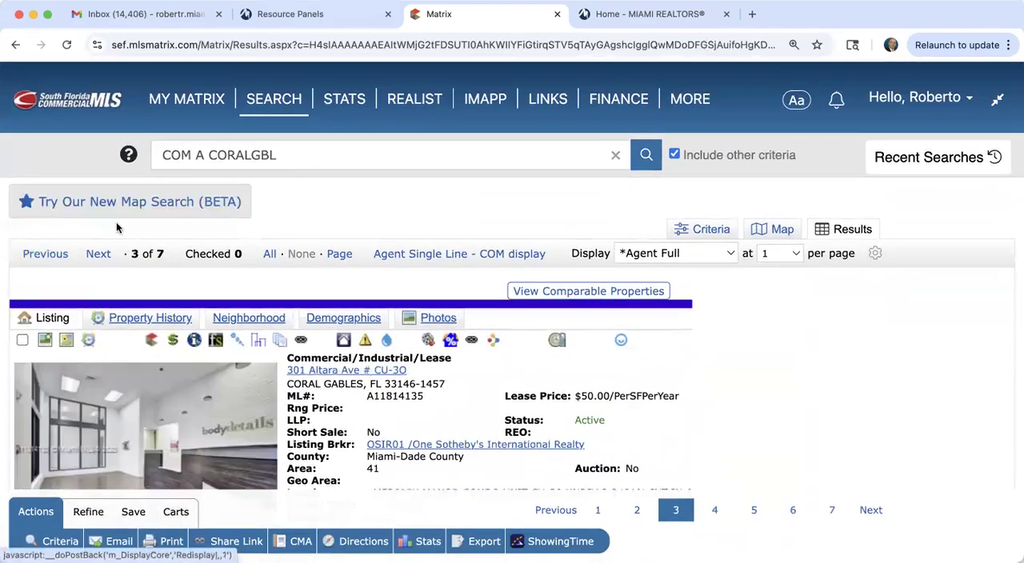
pyautogui.scroll(-3, 200, 272)
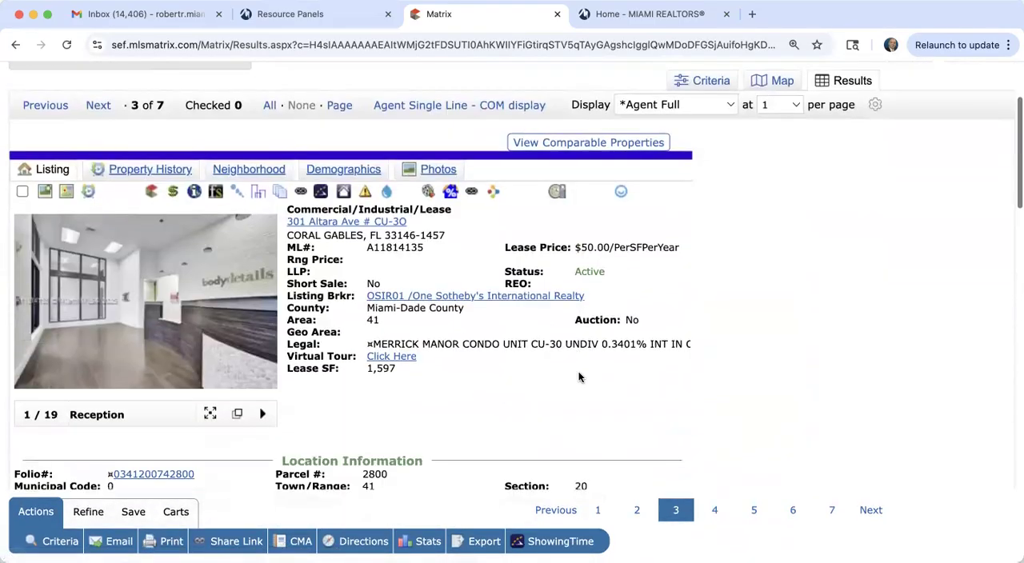
pyautogui.click(230, 283)
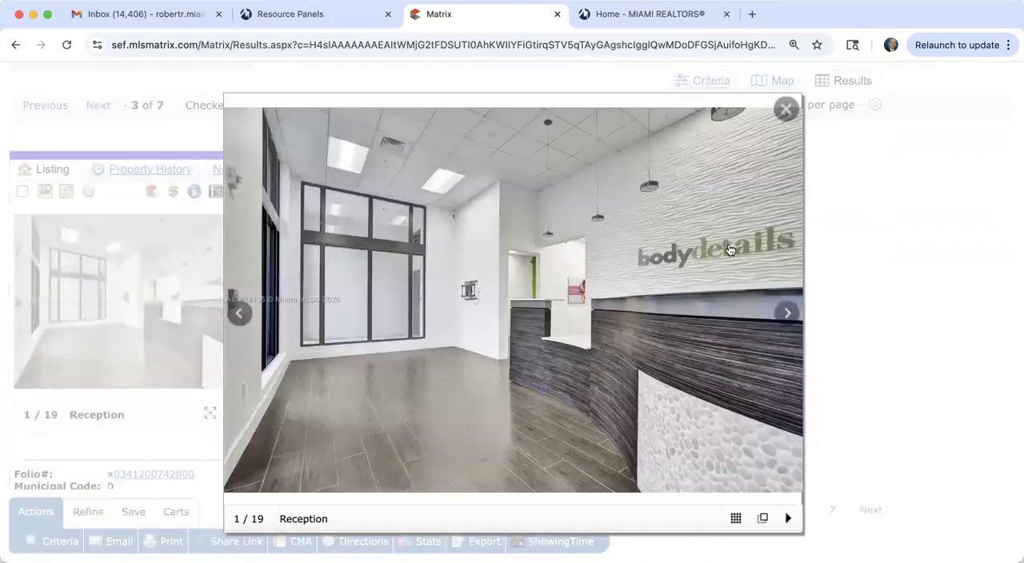
pyautogui.click(788, 316)
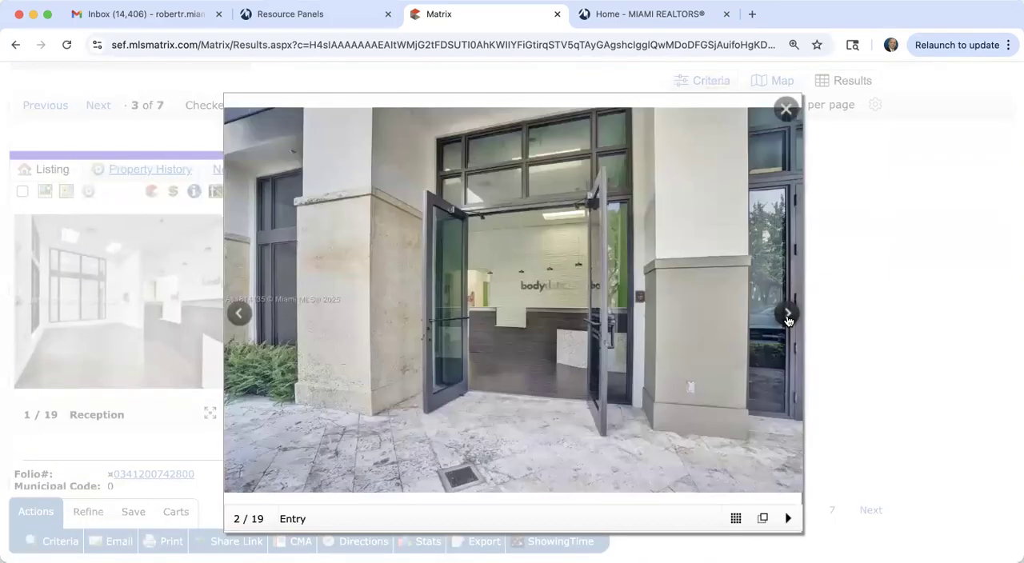
pyautogui.click(789, 316)
pyautogui.click(788, 316)
pyautogui.click(788, 316)
pyautogui.click(788, 316)
pyautogui.click(789, 316)
pyautogui.click(788, 316)
pyautogui.click(788, 316)
pyautogui.click(788, 316)
pyautogui.click(788, 316)
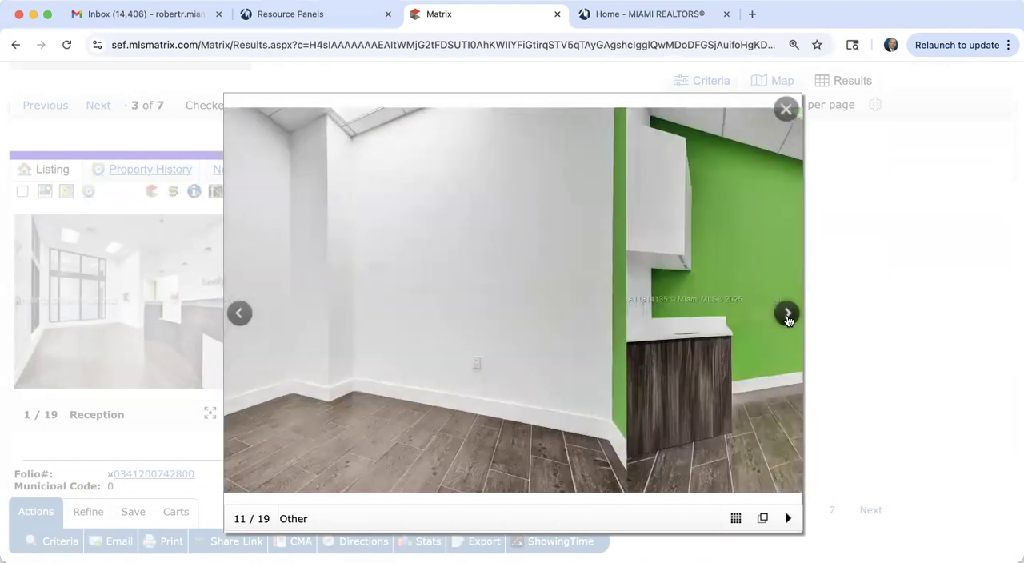
pyautogui.click(789, 316)
pyautogui.click(788, 316)
pyautogui.click(789, 316)
pyautogui.click(788, 316)
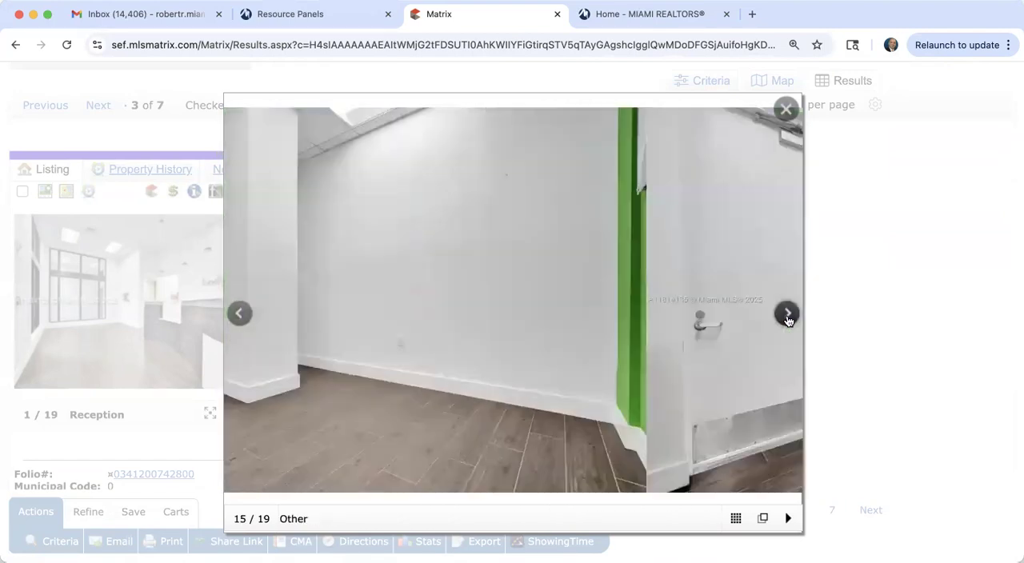
pyautogui.click(788, 316)
pyautogui.click(786, 109)
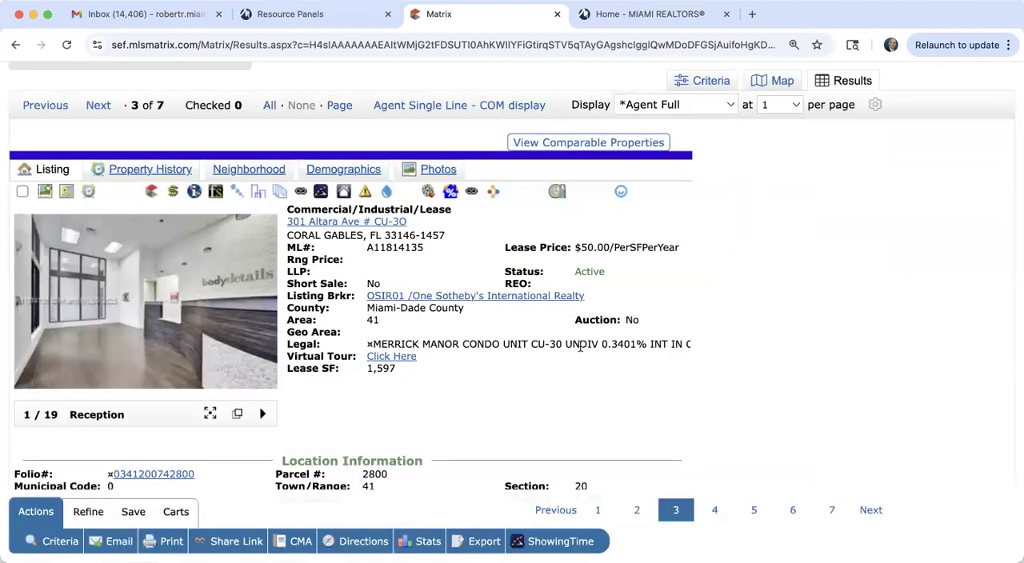
# Step: Examine the third listing's leasable square footage in its main details
pyautogui.scroll(-2, 580, 346)
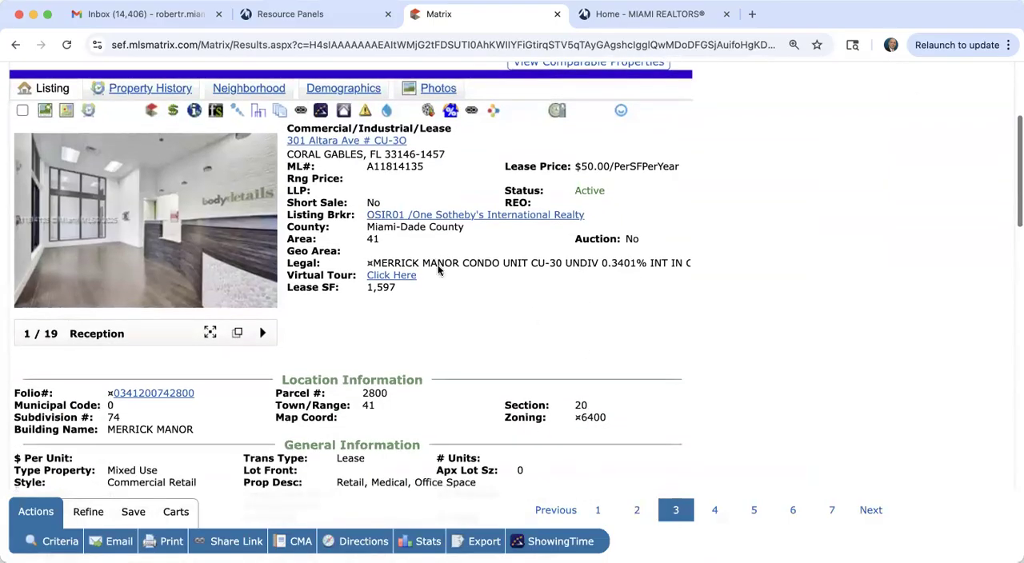
pyautogui.moveTo(365, 293); pyautogui.dragTo(401, 294)
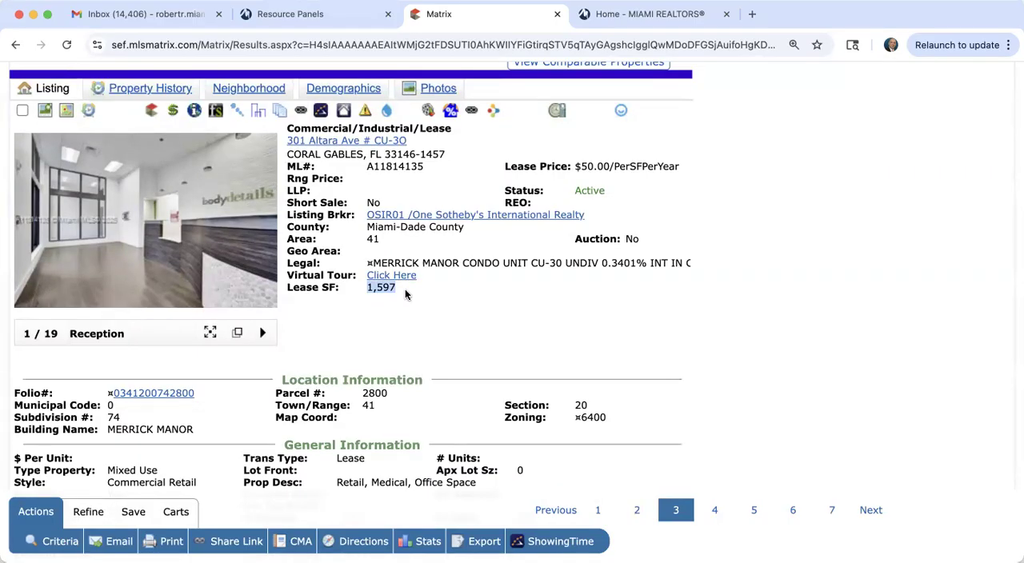
pyautogui.scroll(3, 404, 295)
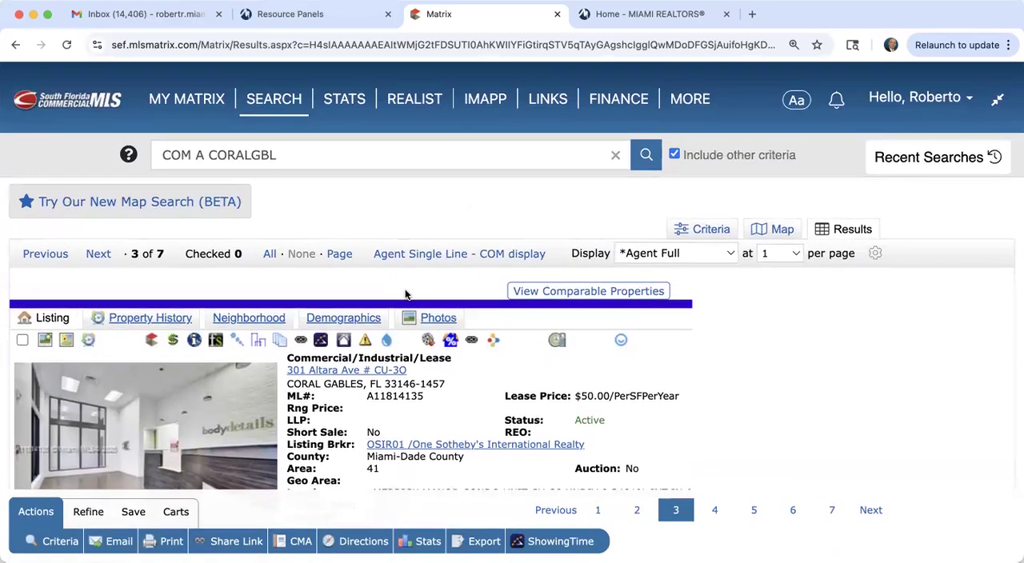
# Step: Return to the search criteria and change the Property Type/Building Type criterion to Restaurant/Bar
pyautogui.click(690, 230)
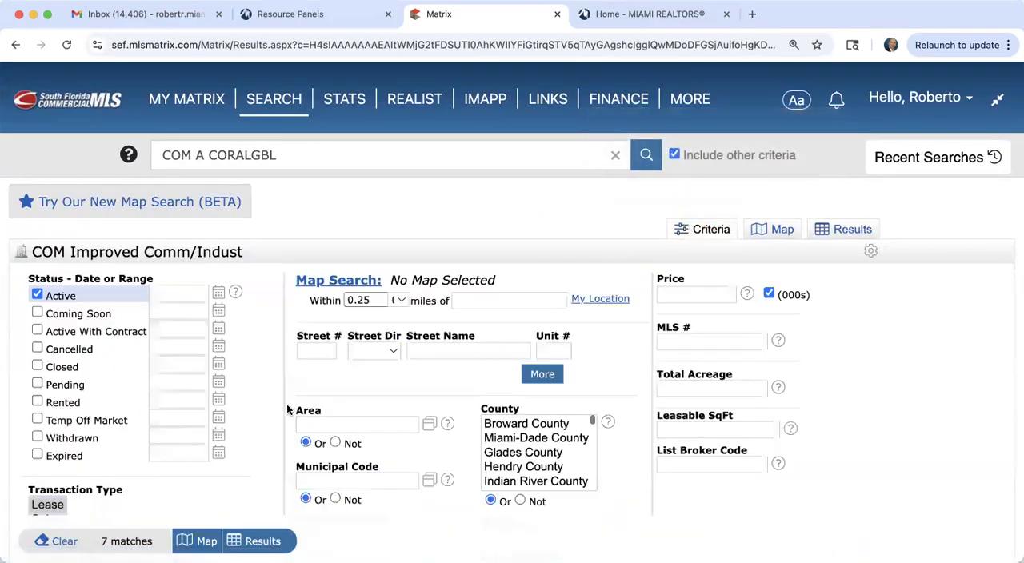
pyautogui.scroll(-5, 251, 425)
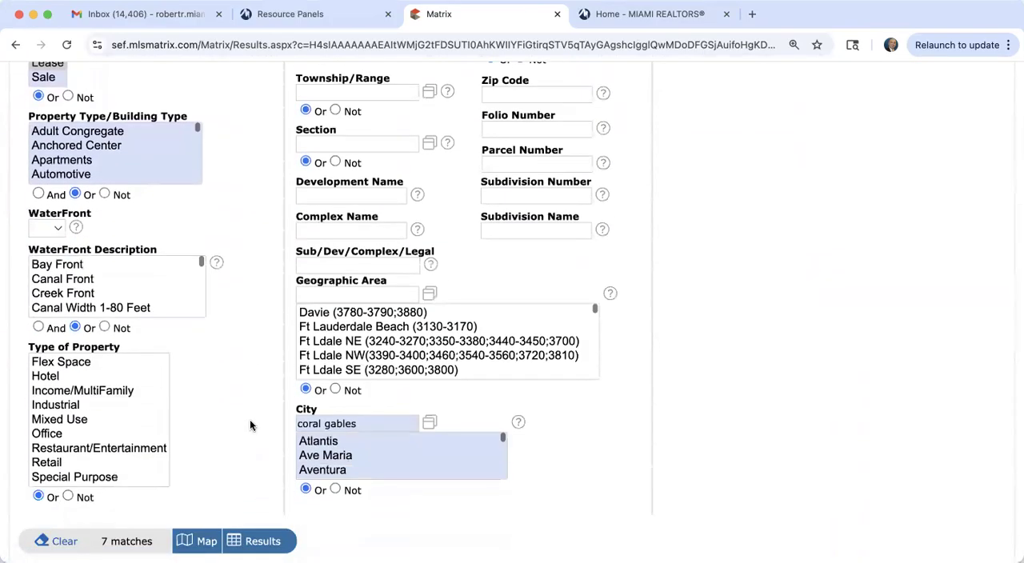
pyautogui.scroll(1, 250, 426)
pyautogui.scroll(-10, 118, 229)
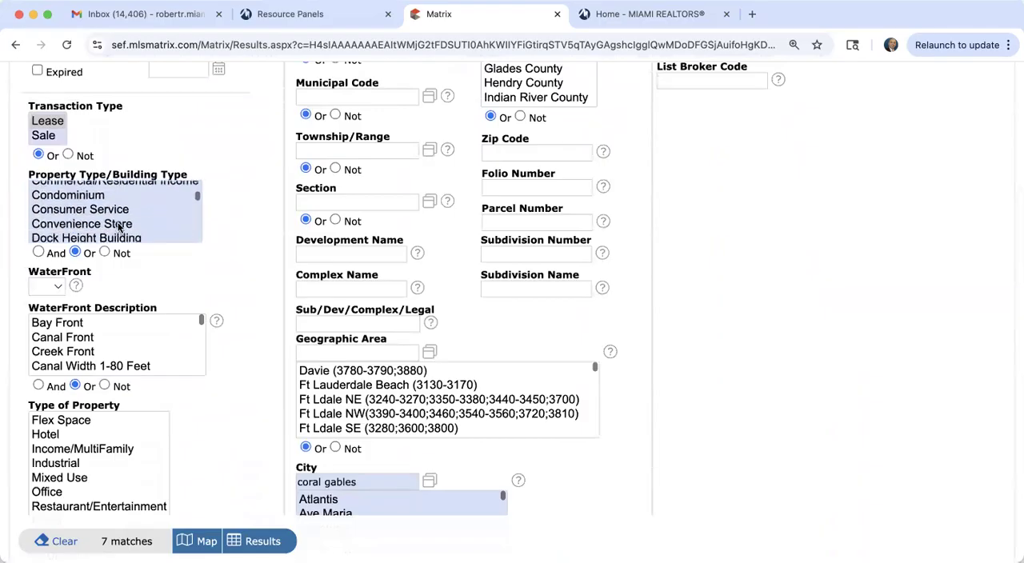
pyautogui.scroll(-3, 117, 228)
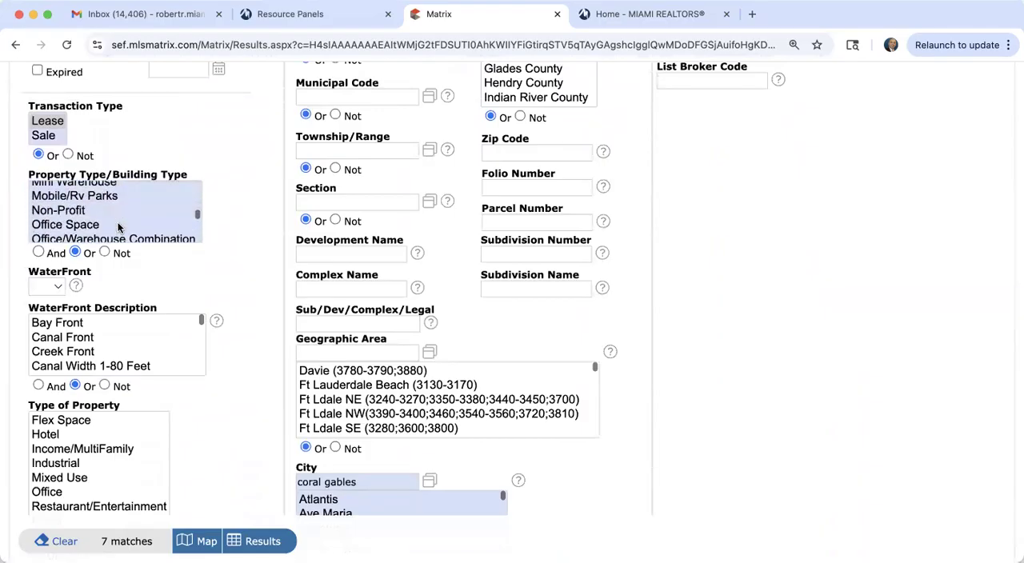
pyautogui.scroll(-2, 93, 210)
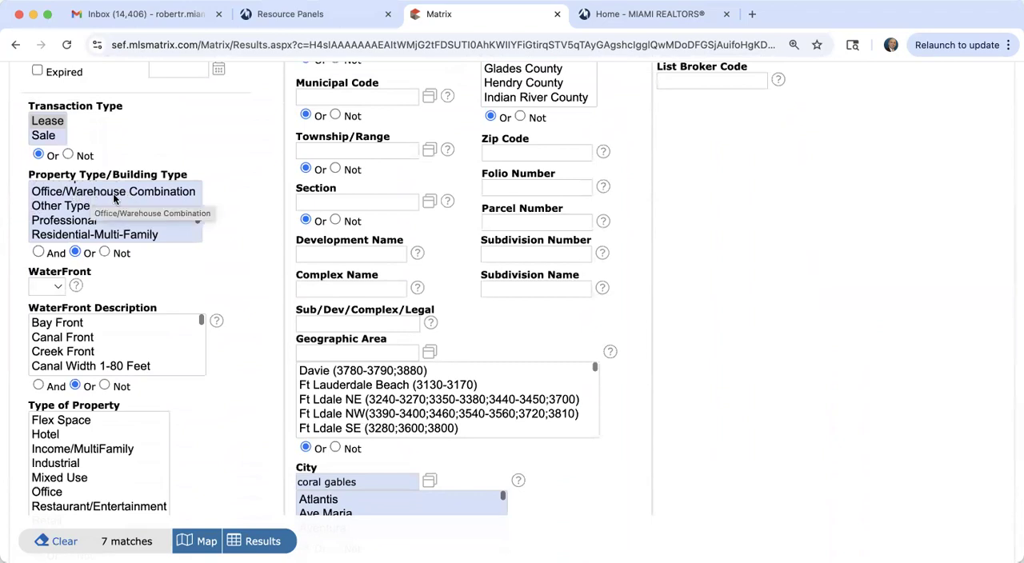
pyautogui.scroll(-3, 96, 228)
pyautogui.scroll(-2, 92, 230)
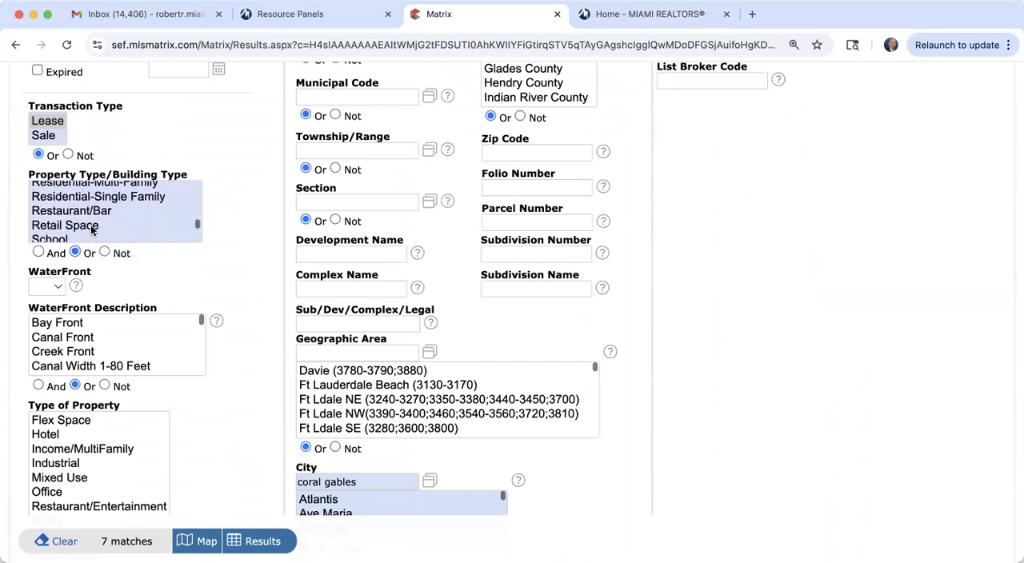
pyautogui.click(74, 202)
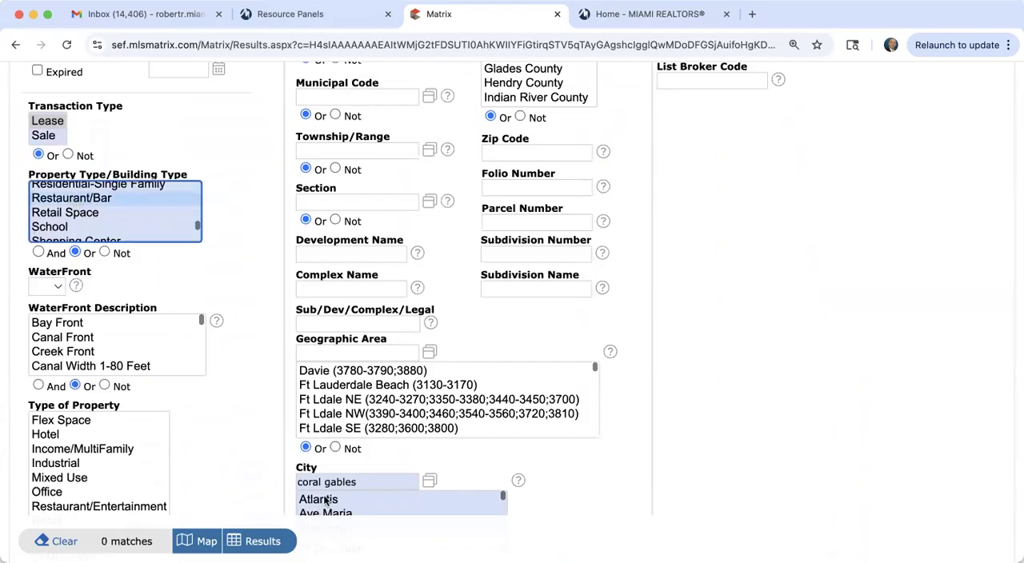
# Step: Clear the City criterion and set the County criterion to Miami-Dade County
pyautogui.click(368, 482)
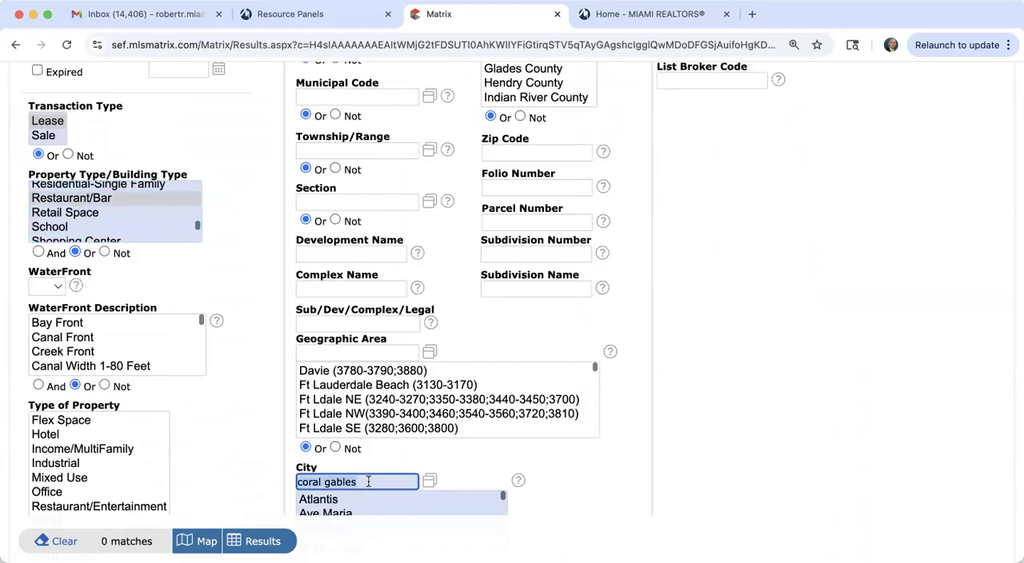
pyautogui.press('BackSpace')
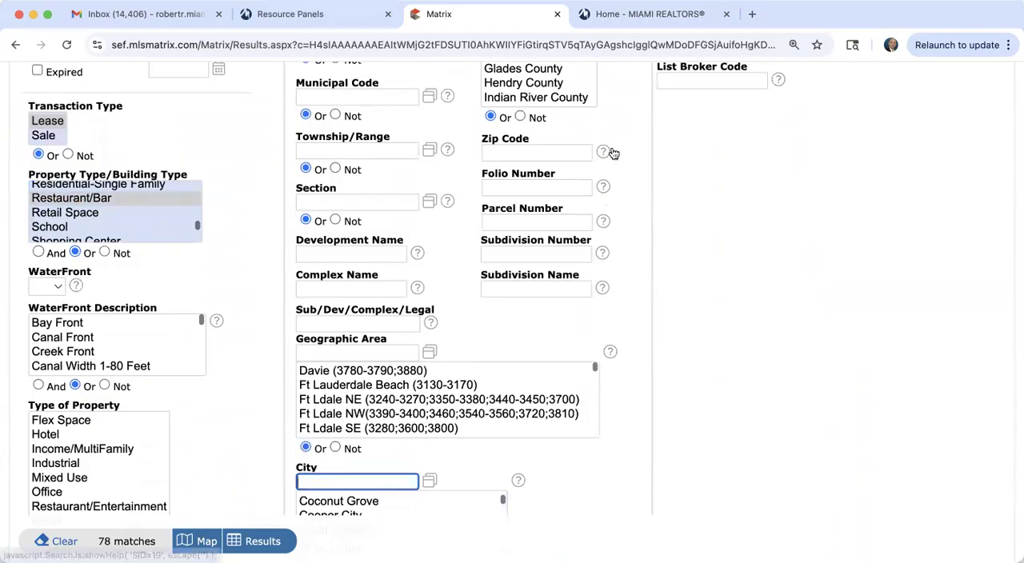
pyautogui.scroll(3, 593, 150)
pyautogui.click(551, 171)
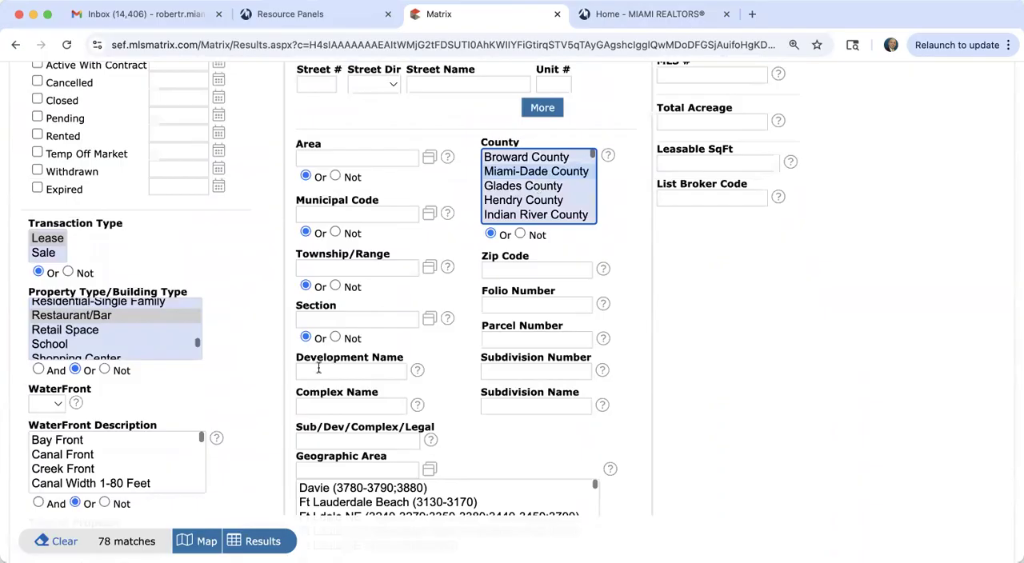
pyautogui.scroll(-3, 269, 415)
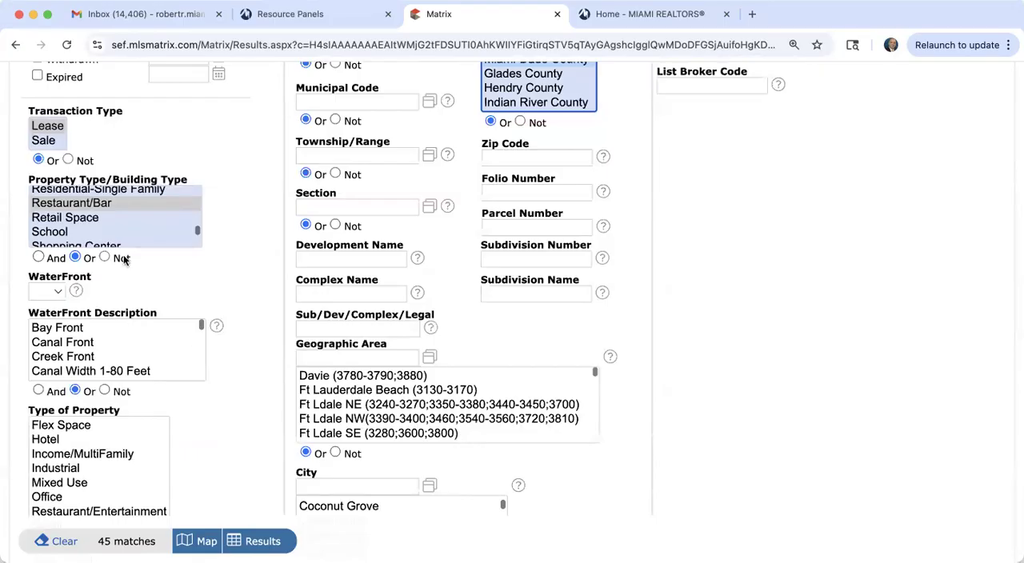
# Step: Show the matching Miami-Dade County restaurant/bar lease listings on the map
pyautogui.click(51, 143)
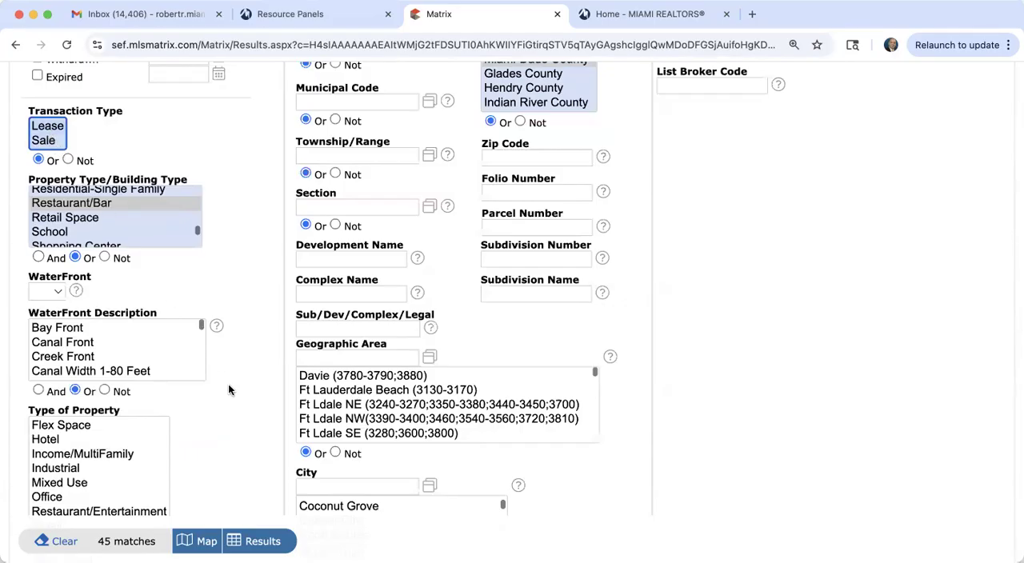
pyautogui.scroll(5, 229, 390)
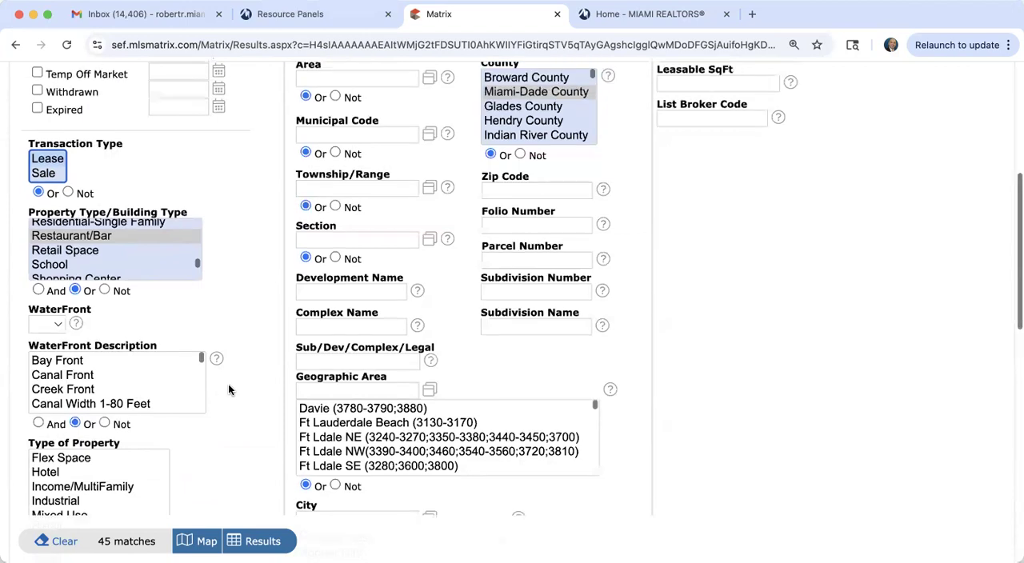
pyautogui.click(330, 197)
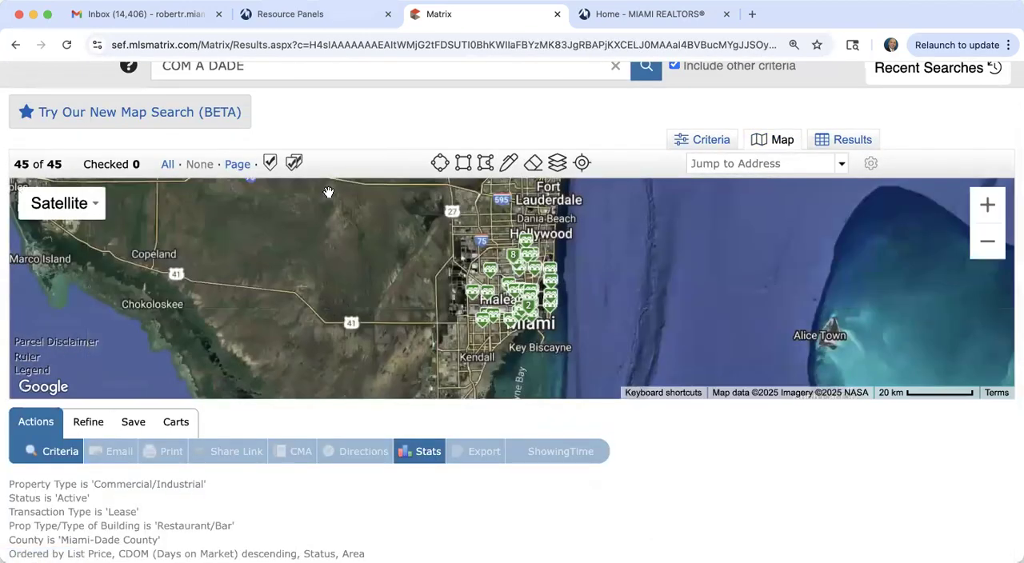
# Step: Open the full listing of the waterfront Brickell restaurant space from its marker on the Miami map
pyautogui.doubleClick(989, 205)
pyautogui.click(992, 206)
pyautogui.moveTo(726, 313); pyautogui.dragTo(557, 171)
pyautogui.moveTo(514, 336)
pyautogui.mouseDown()
pyautogui.moveTo(557, 275)
pyautogui.moveTo(553, 257)
pyautogui.moveTo(590, 336)
pyautogui.moveTo(553, 277)
pyautogui.mouseUp()
pyautogui.click(988, 205)
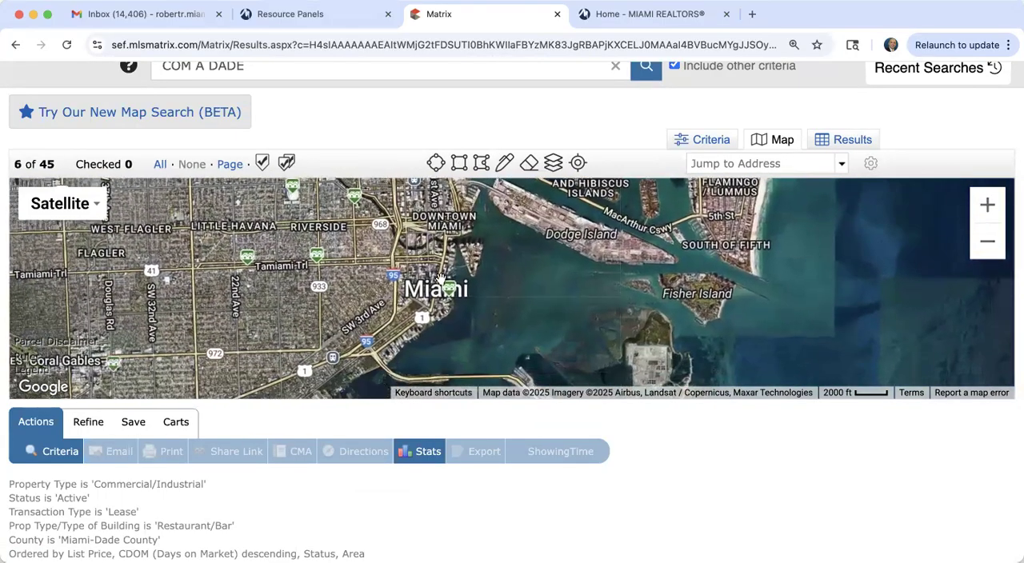
pyautogui.click(450, 290)
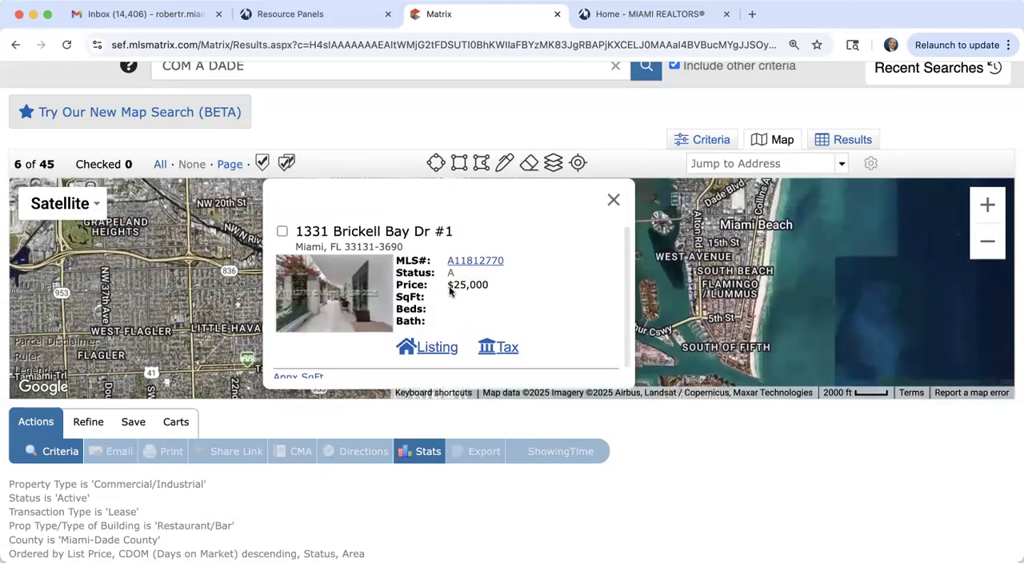
pyautogui.click(438, 350)
pyautogui.scroll(-5, 341, 321)
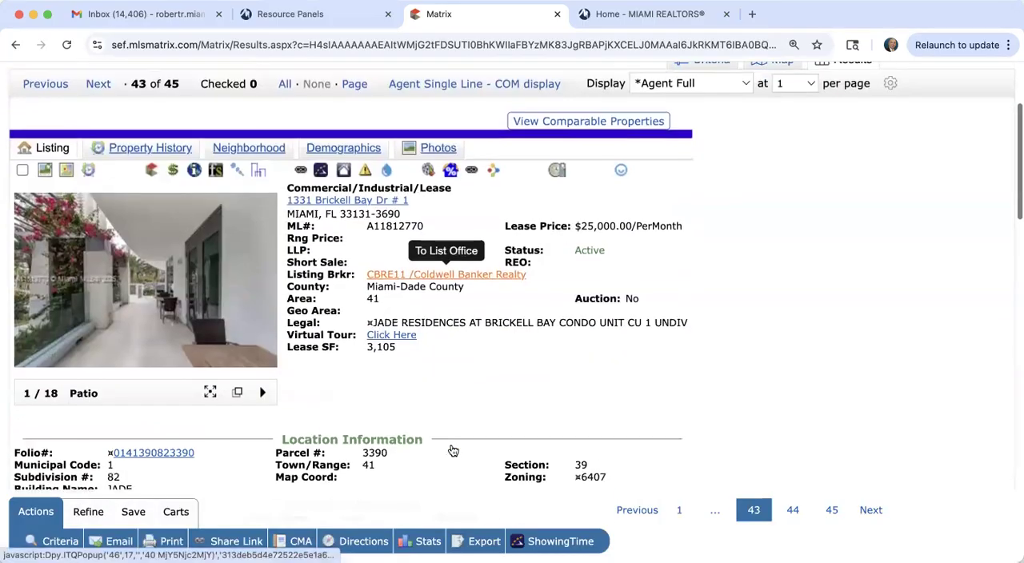
# Step: Browse the Brickell restaurant listing's enlarged photos as far as the bar pictures and close the photo viewer
pyautogui.click(213, 267)
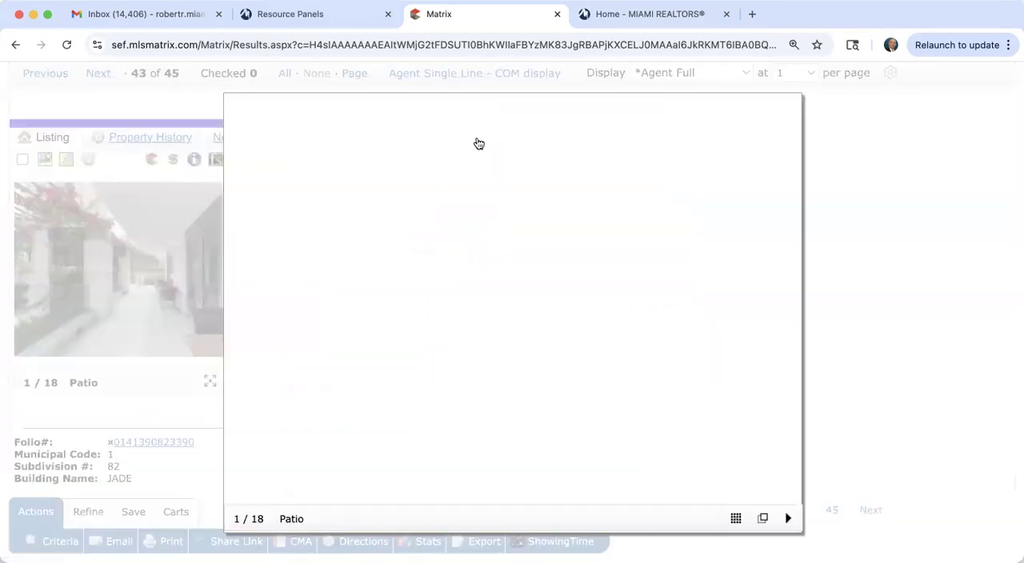
pyautogui.click(791, 318)
pyautogui.click(791, 318)
pyautogui.click(790, 318)
pyautogui.click(791, 318)
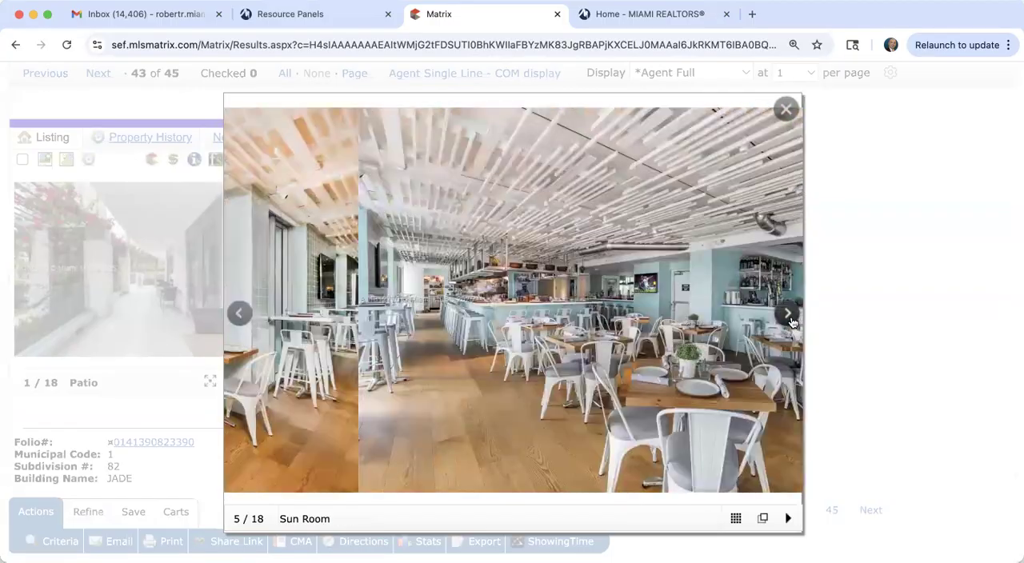
pyautogui.click(791, 318)
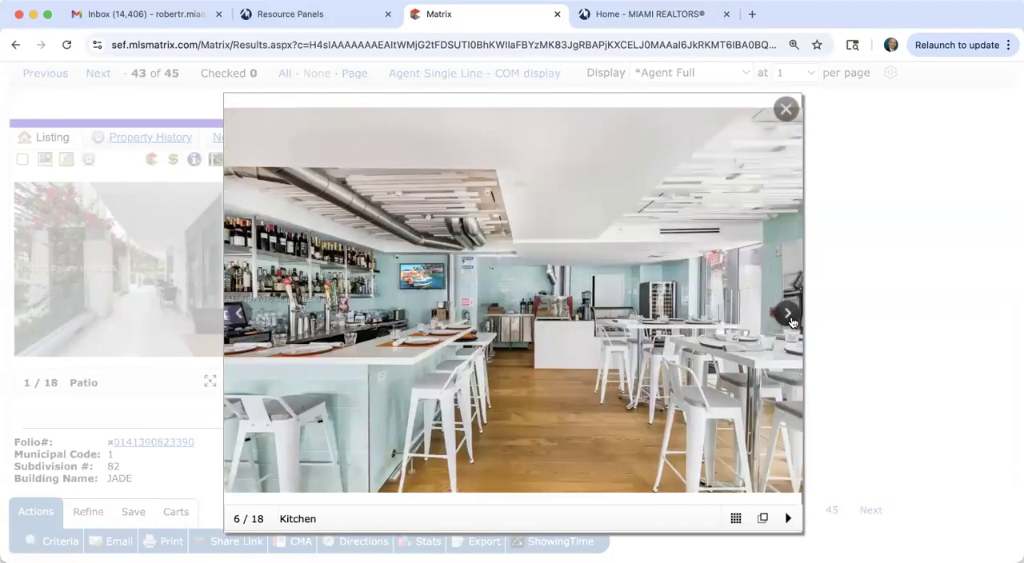
pyautogui.click(790, 319)
pyautogui.click(791, 318)
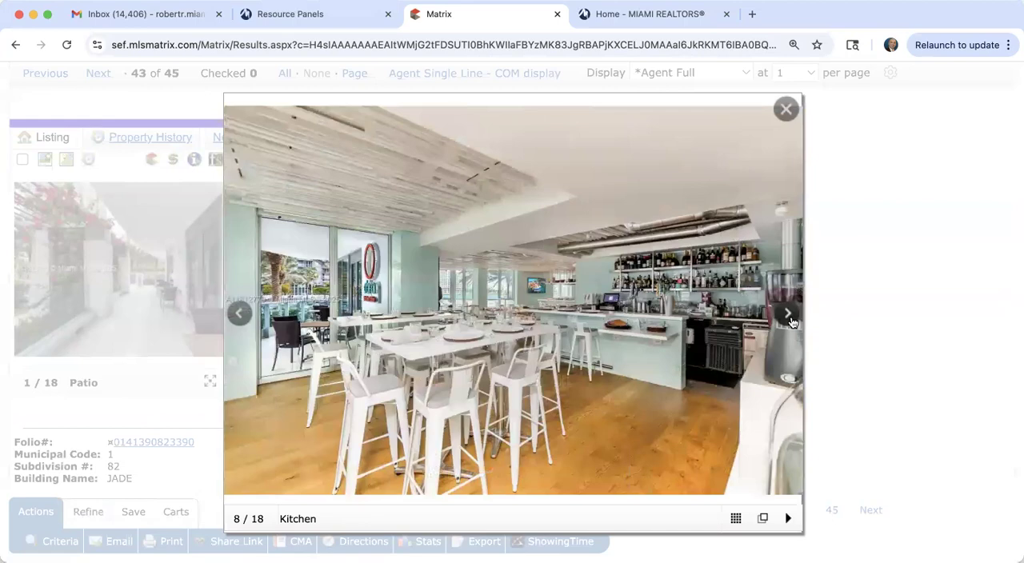
pyautogui.click(791, 318)
pyautogui.click(791, 318)
pyautogui.click(791, 319)
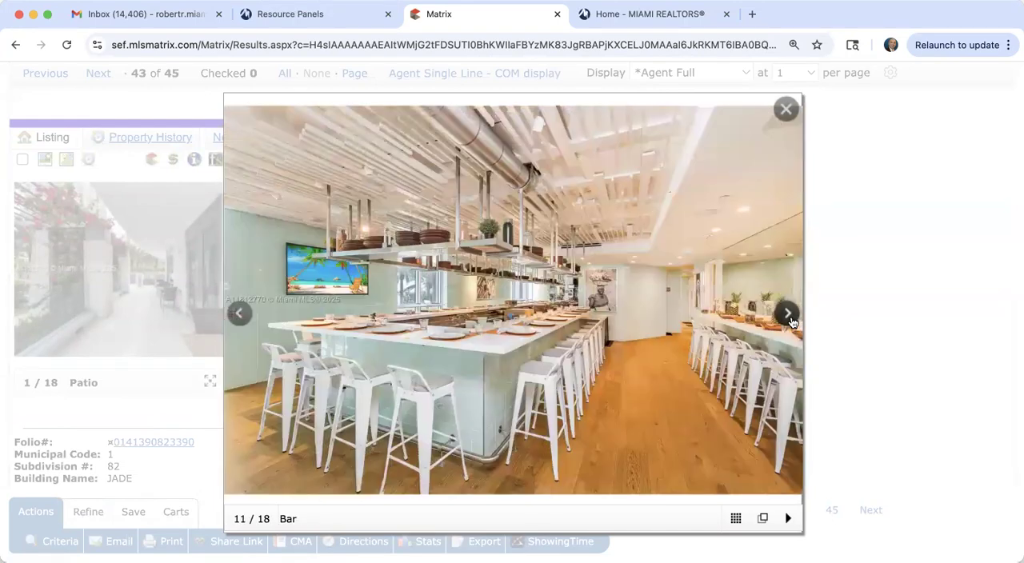
pyautogui.click(782, 117)
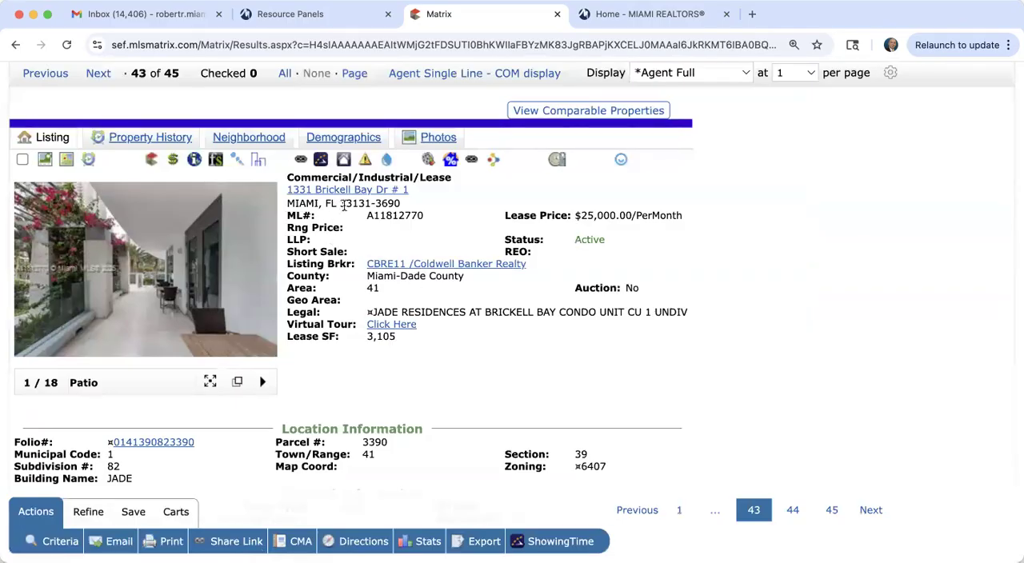
# Step: Return to the search criteria and change the Property Type/Building Type criterion to Tavern/Bar
pyautogui.scroll(3, 345, 203)
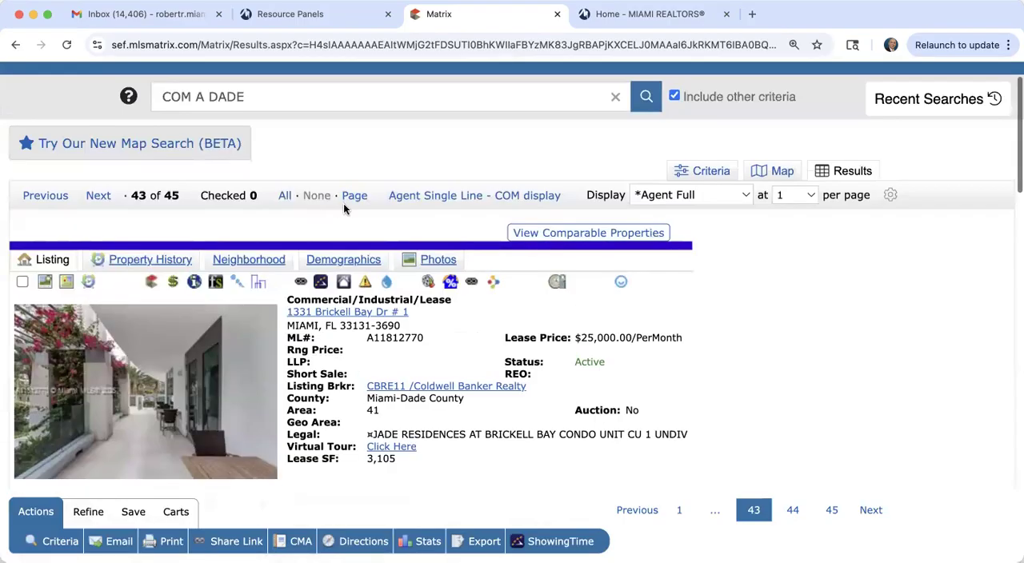
pyautogui.click(708, 171)
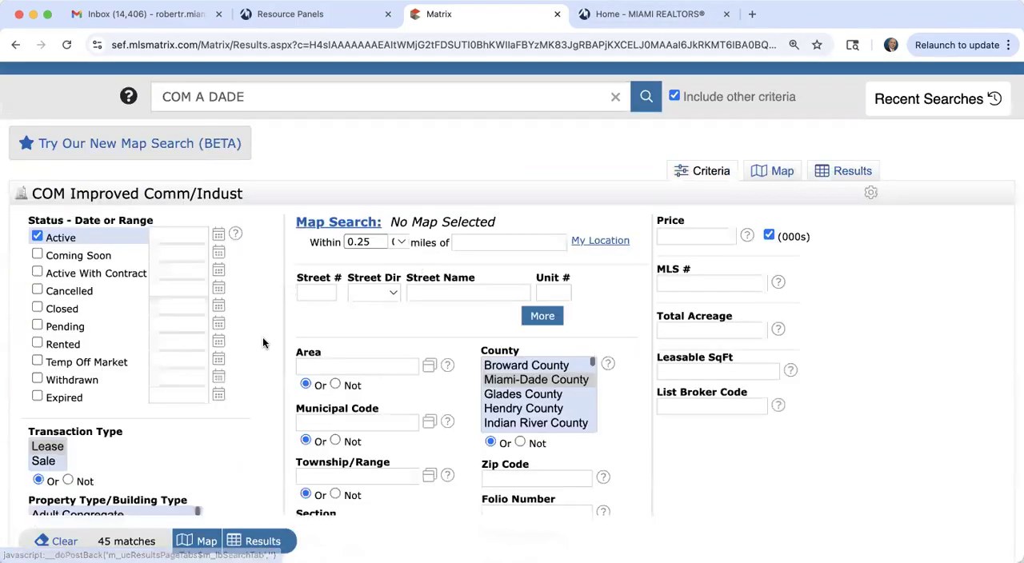
pyautogui.scroll(-5, 261, 344)
pyautogui.scroll(2, 263, 343)
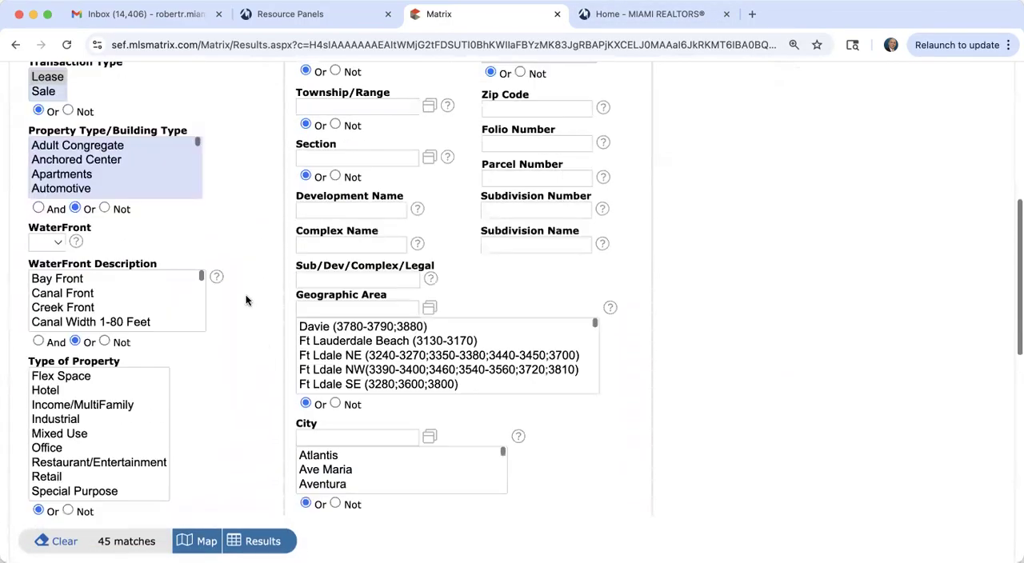
pyautogui.scroll(-2, 122, 180)
pyautogui.scroll(-10, 123, 187)
pyautogui.scroll(3, 122, 187)
pyautogui.scroll(3, 123, 186)
pyautogui.scroll(-2, 122, 186)
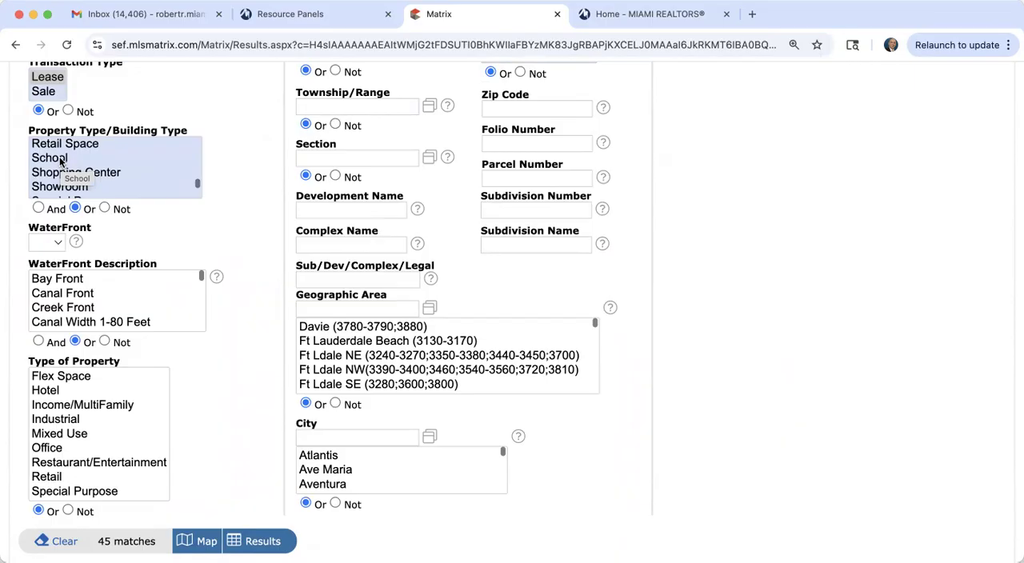
pyautogui.scroll(-4, 64, 186)
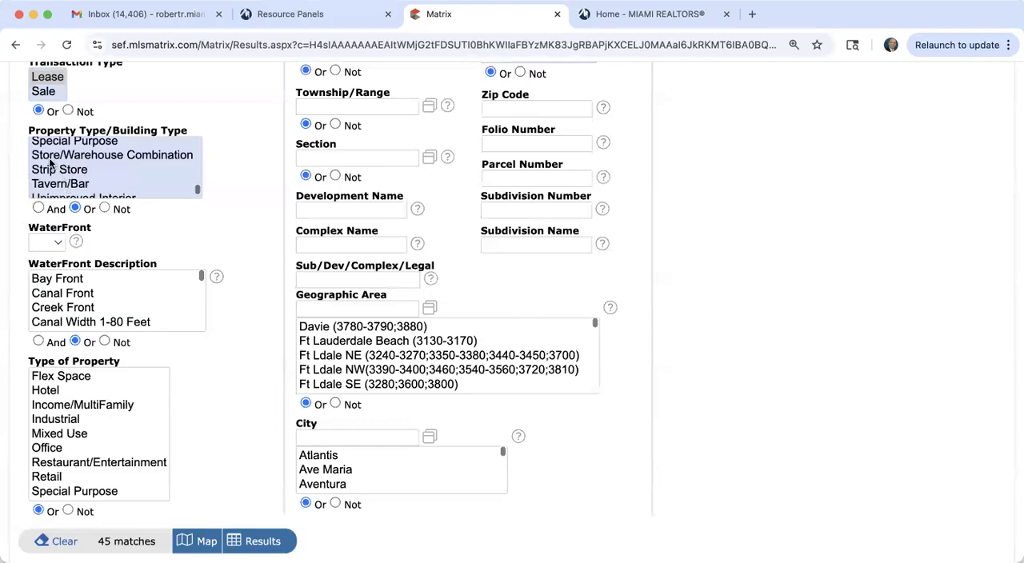
pyautogui.scroll(-1, 88, 178)
pyautogui.scroll(-2, 87, 177)
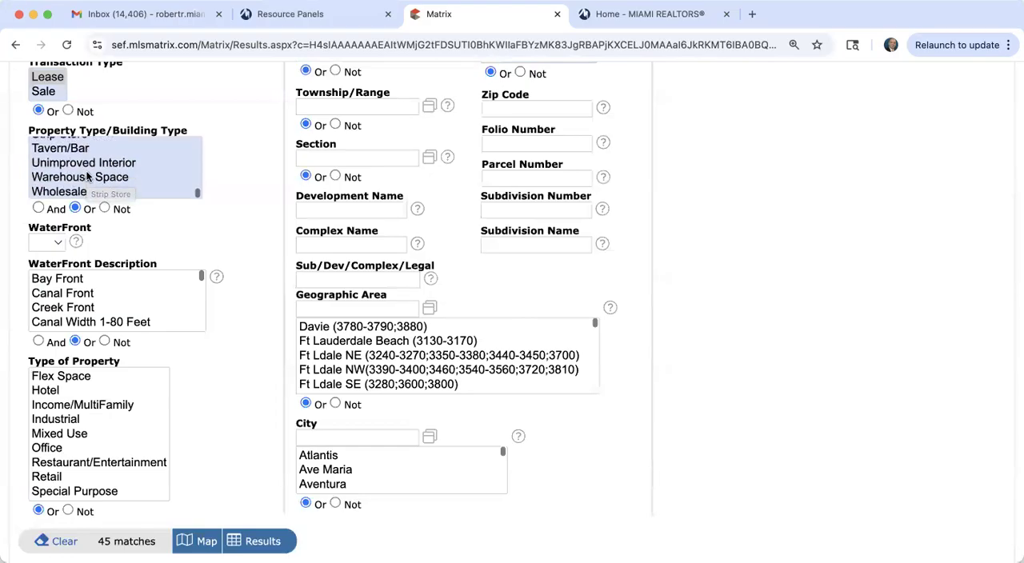
pyautogui.click(68, 150)
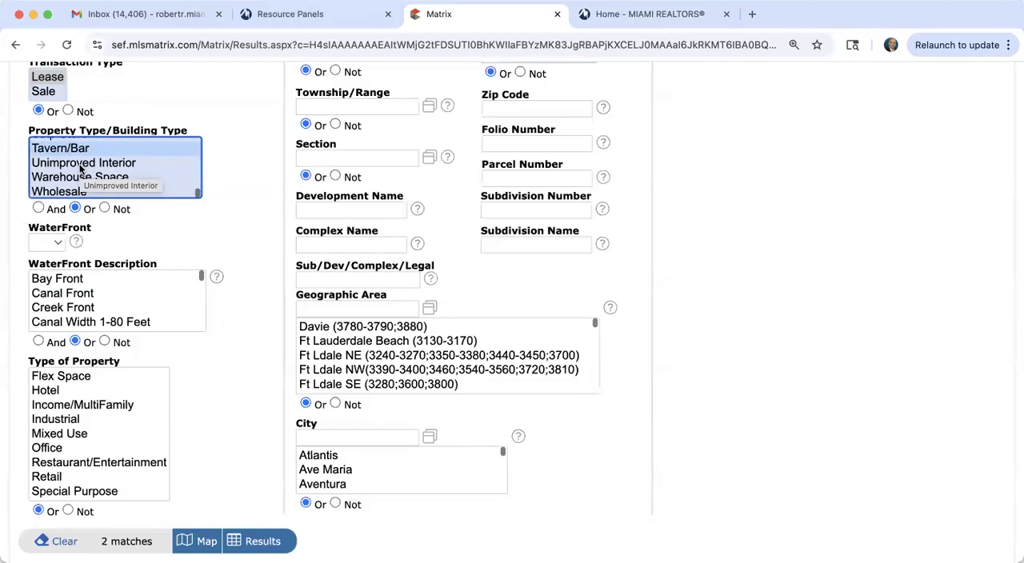
pyautogui.scroll(-1, 80, 169)
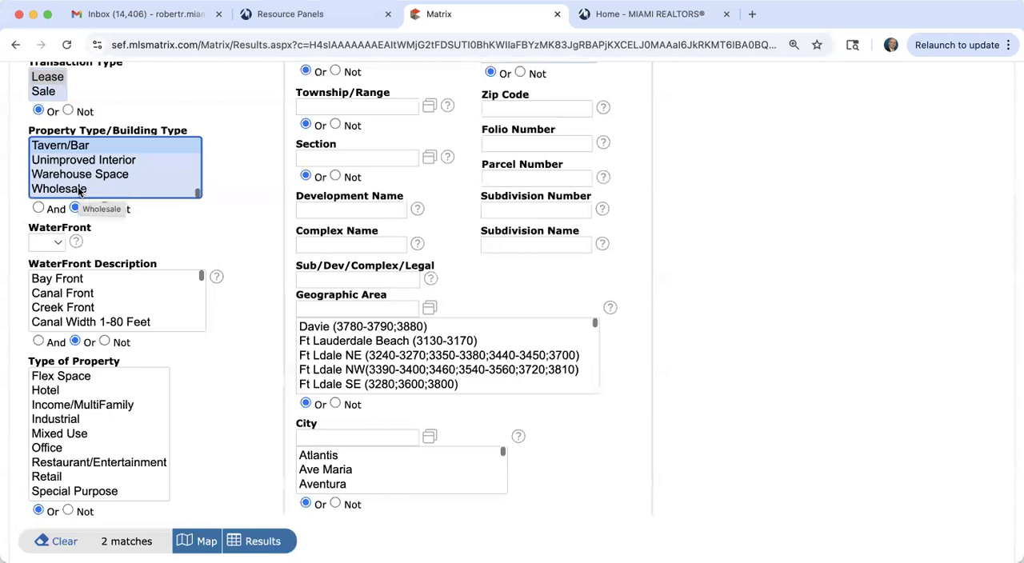
# Step: Switch from the improved commercial search to the BUS Business Brokerage search form
pyautogui.scroll(3, 218, 276)
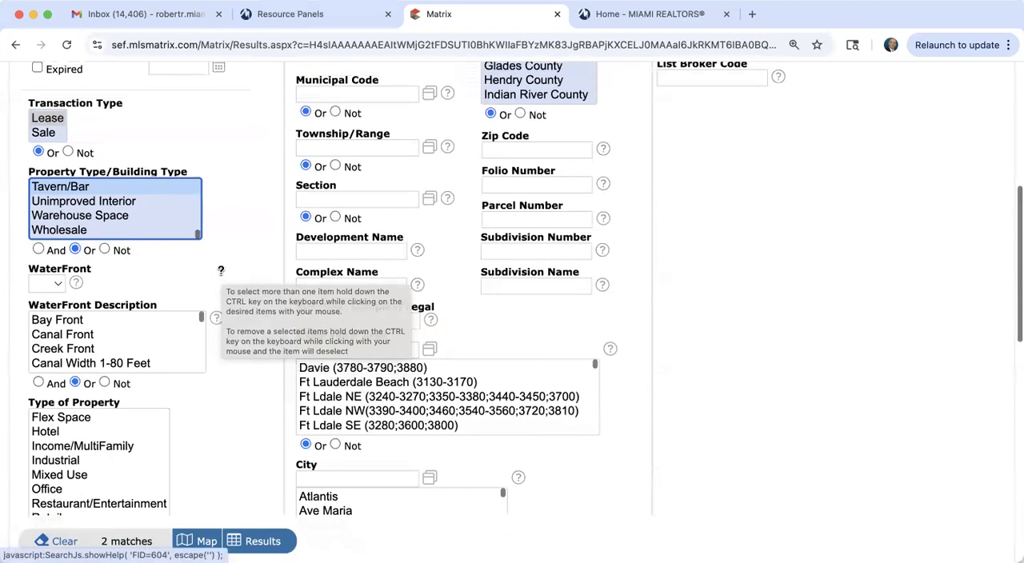
pyautogui.scroll(2, 221, 270)
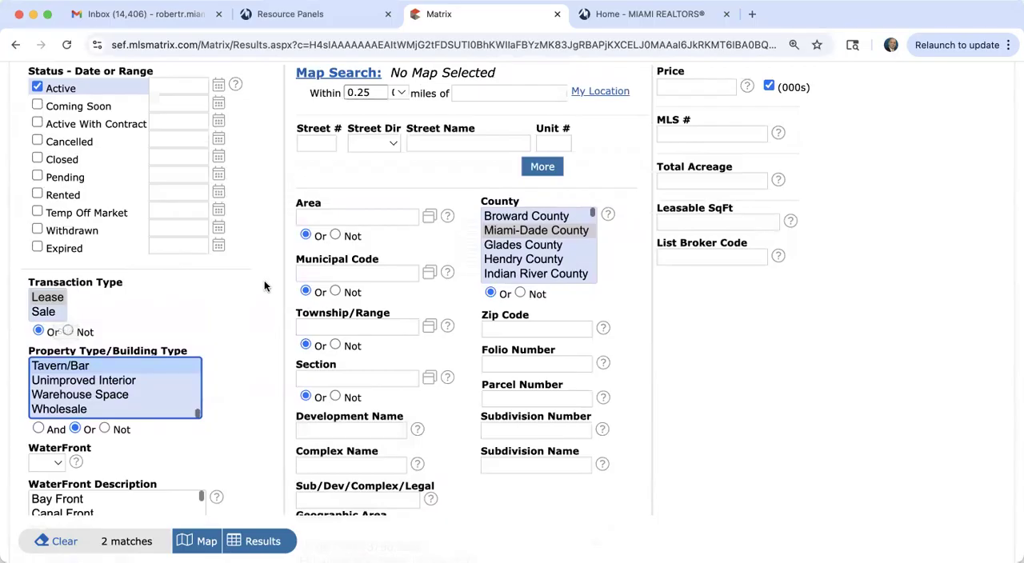
pyautogui.scroll(4, 265, 287)
pyautogui.scroll(2, 265, 286)
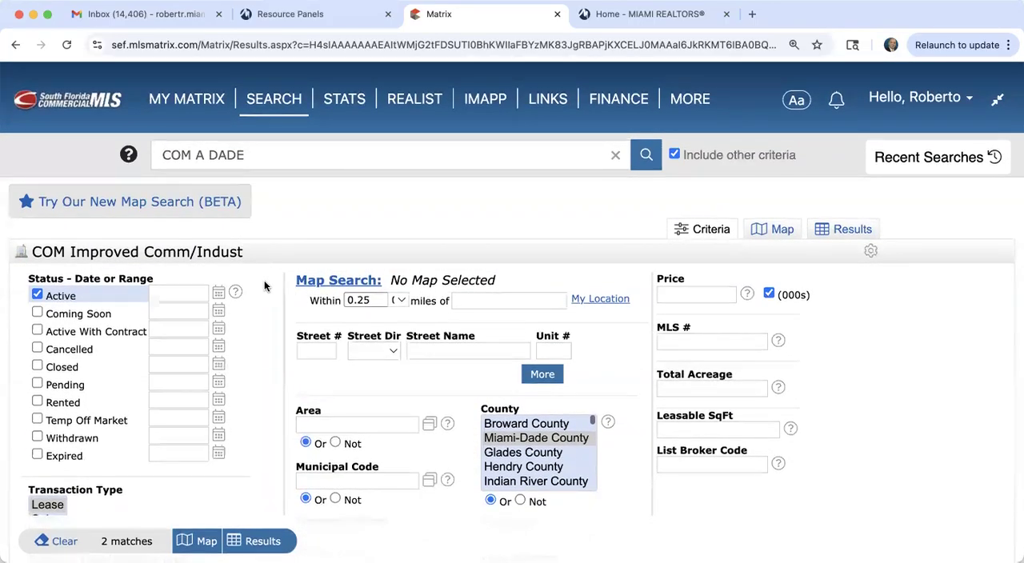
pyautogui.moveTo(272, 103)
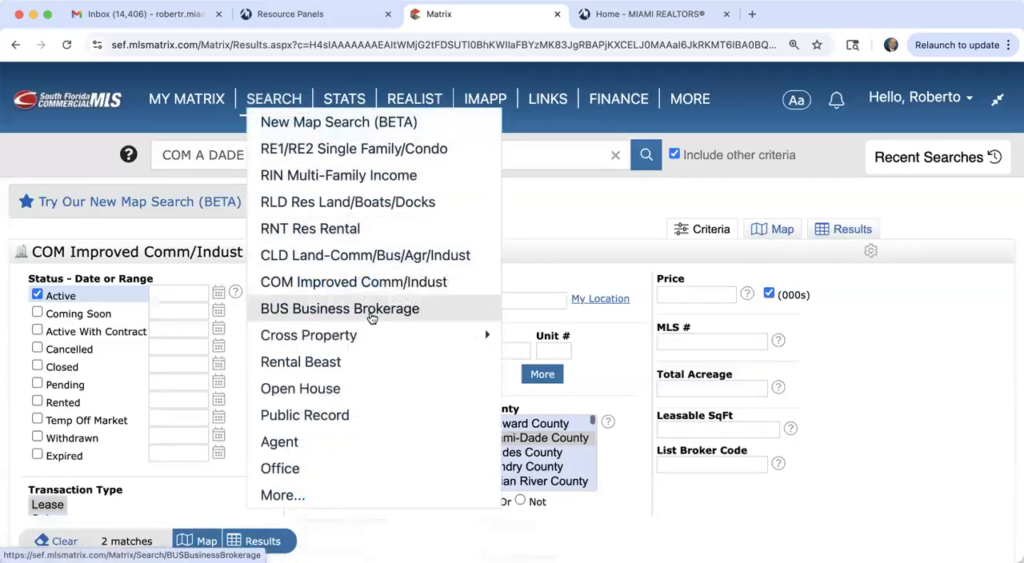
pyautogui.click(371, 319)
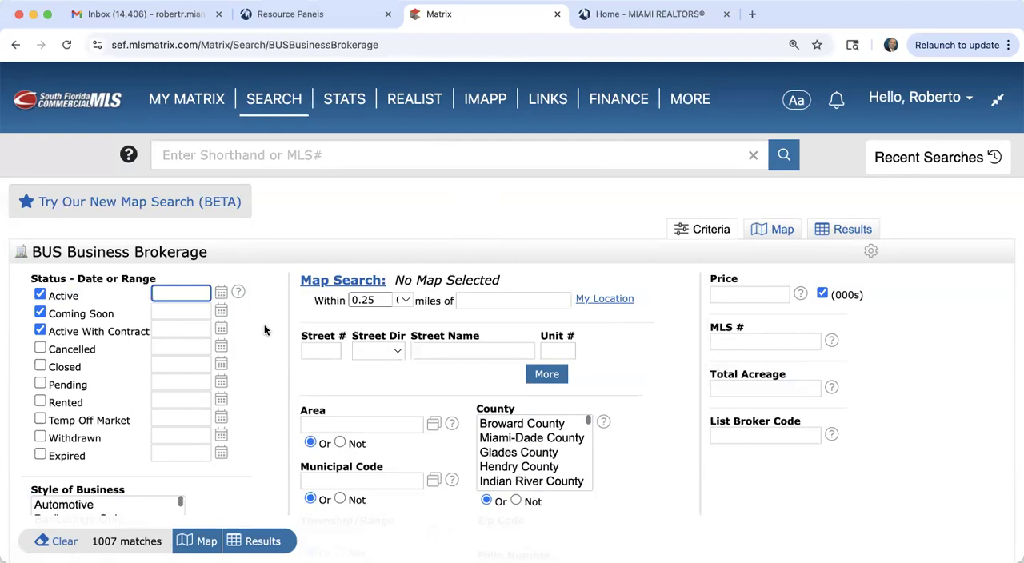
# Step: Set the Style of Business criterion to Beauty/Barber Shop and the County criterion to Miami-Dade County
pyautogui.scroll(-3, 265, 331)
pyautogui.scroll(-2, 265, 330)
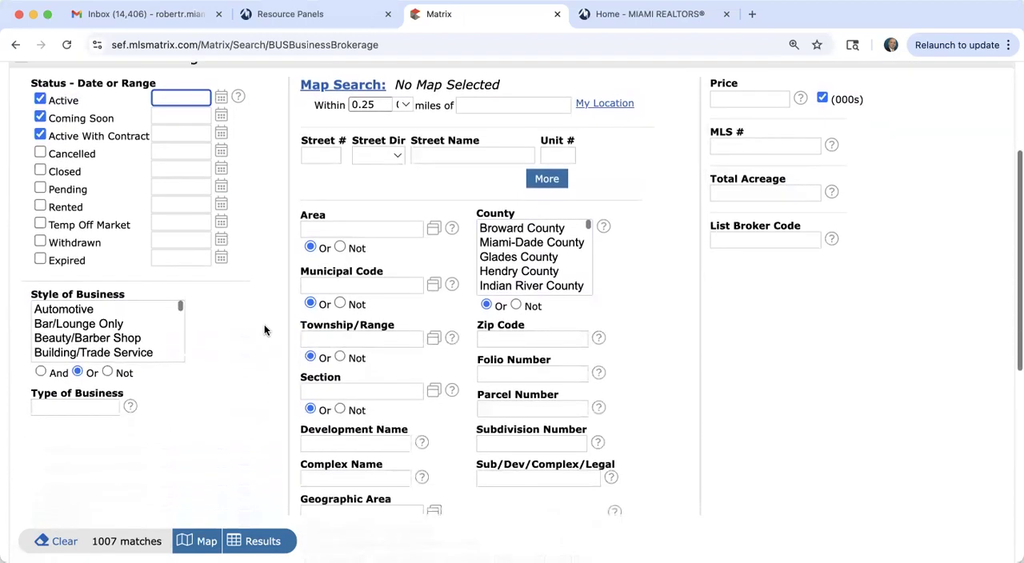
pyautogui.click(101, 339)
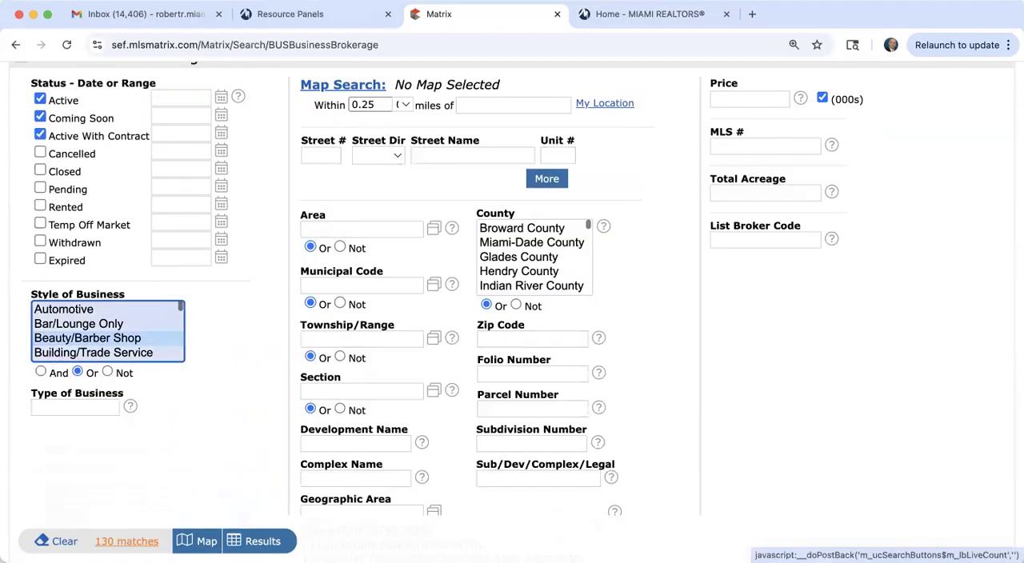
pyautogui.click(529, 250)
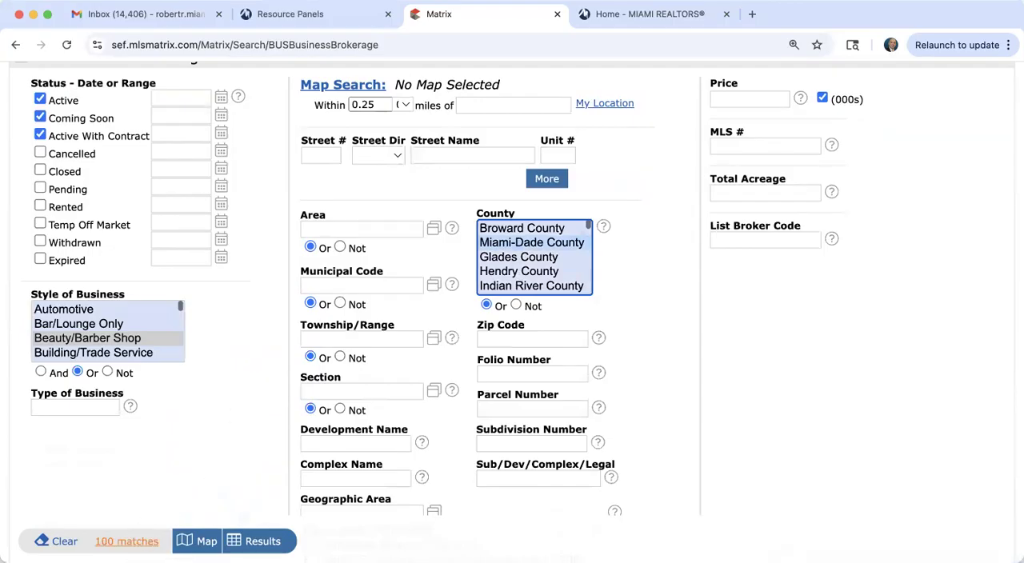
# Step: Limit the search to zip codes 33137, 33132 and 33131 and show the matching business listings
pyautogui.click(522, 340)
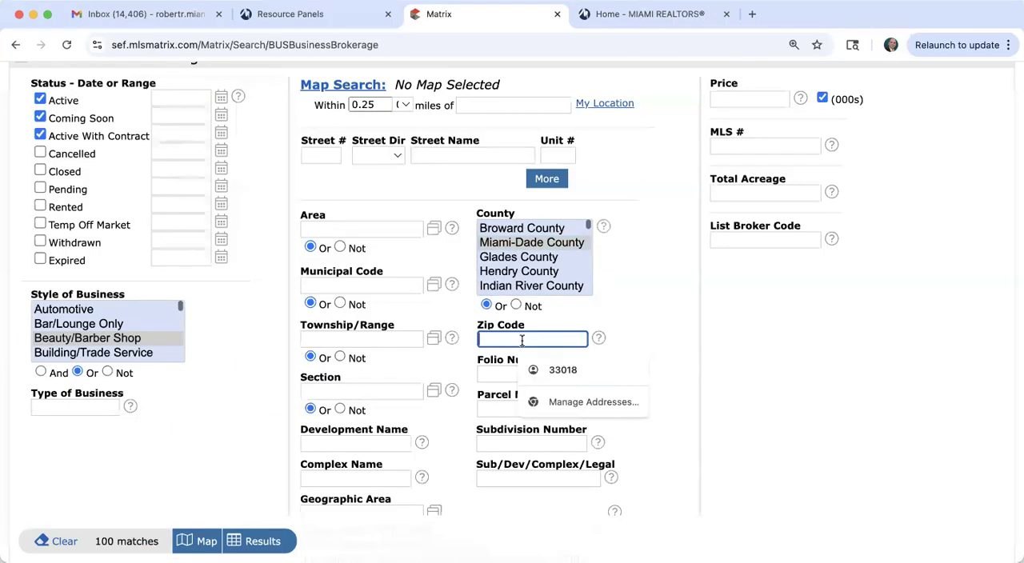
pyautogui.write('33137,3313')
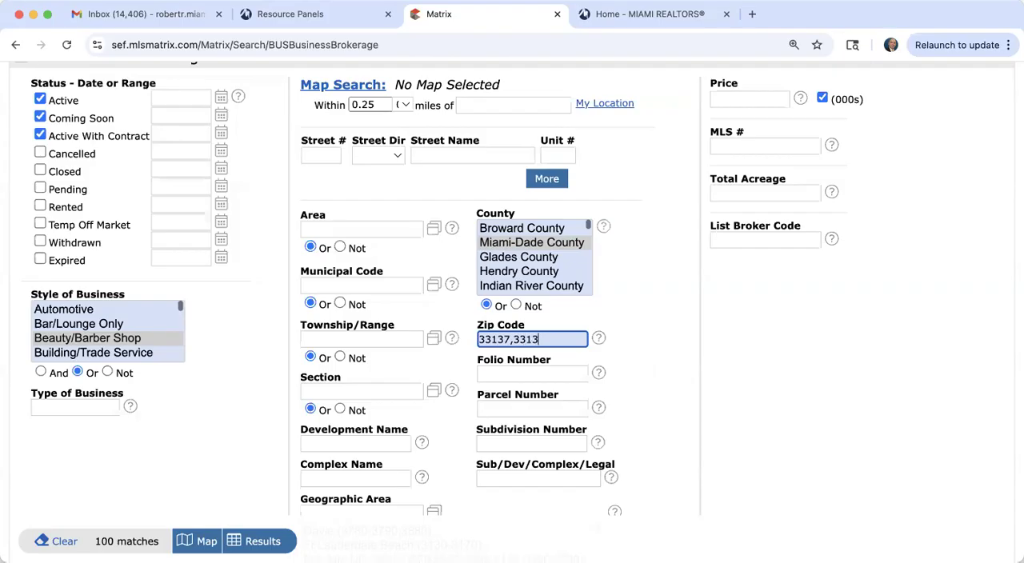
pyautogui.write('2,33131')
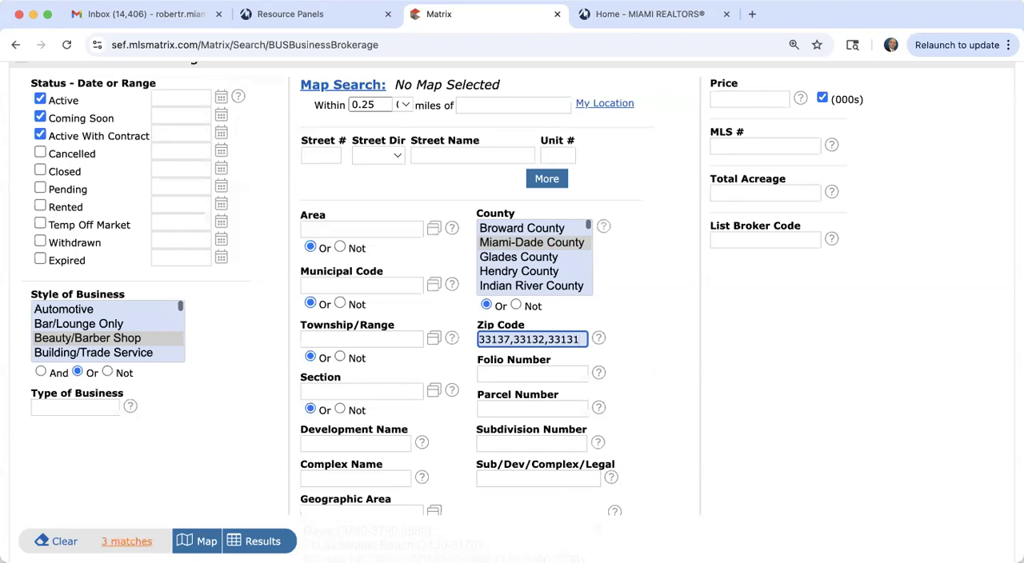
pyautogui.click(257, 542)
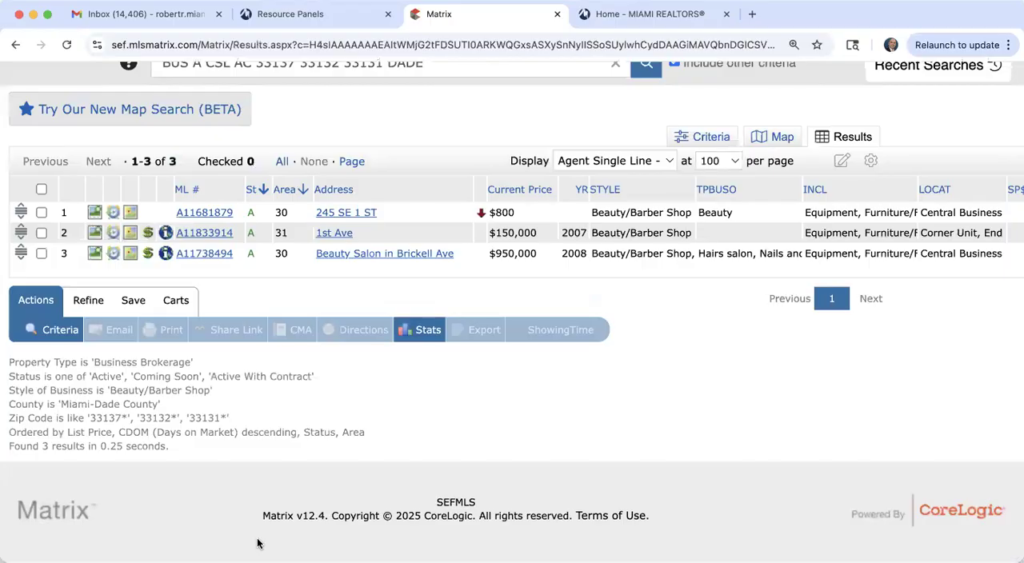
# Step: Open the full report of the first Beauty/Barber Shop listing and browse its enlarged photo gallery, closing it when finished
pyautogui.click(192, 214)
pyautogui.scroll(-2, 192, 319)
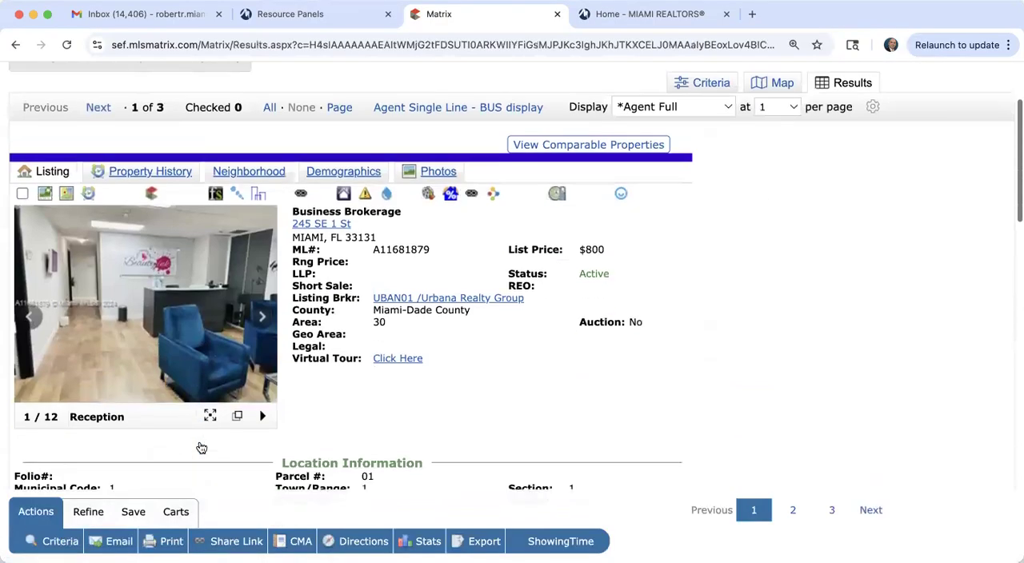
pyautogui.click(192, 319)
pyautogui.click(785, 312)
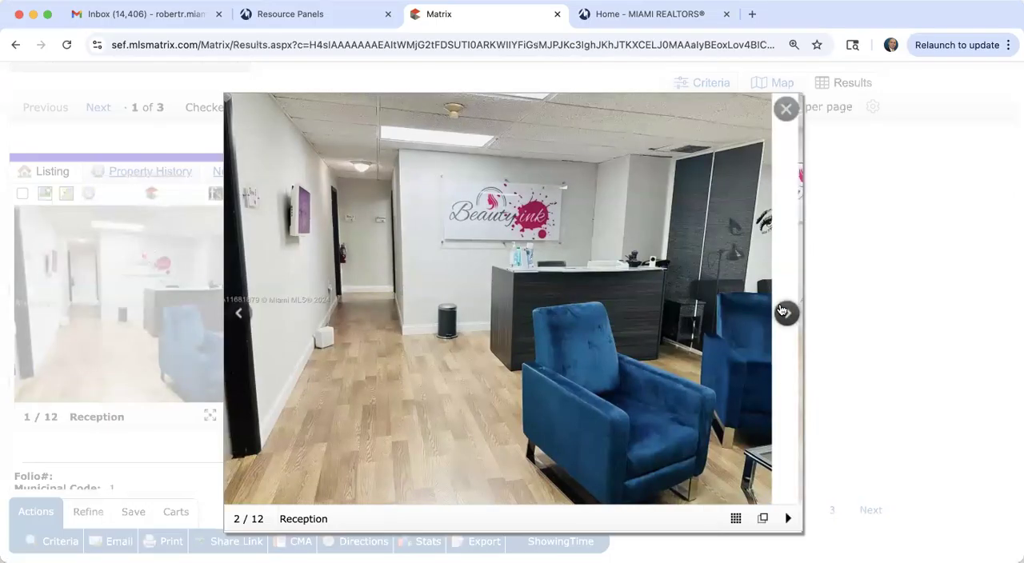
pyautogui.click(784, 313)
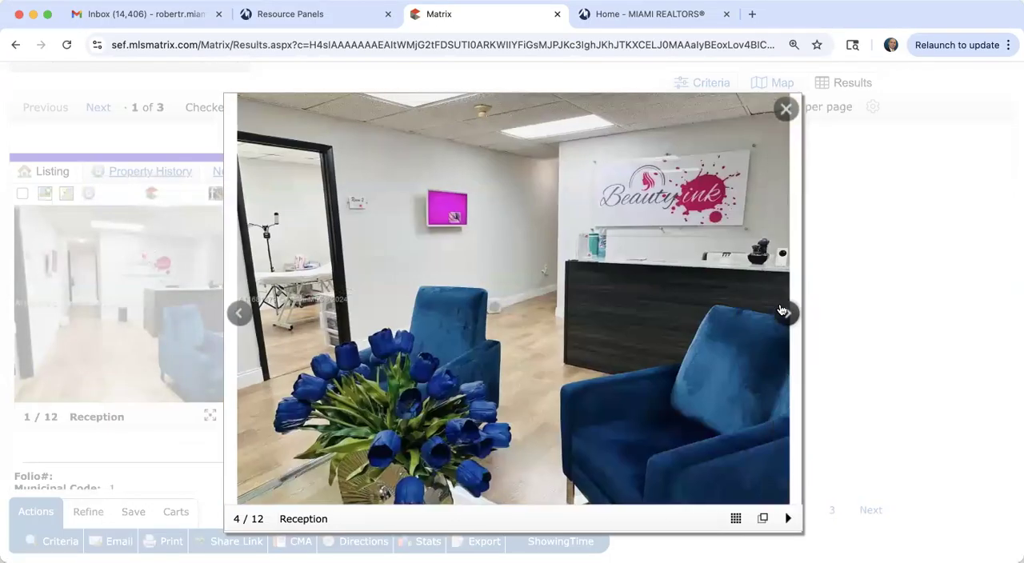
pyautogui.click(784, 312)
pyautogui.click(785, 312)
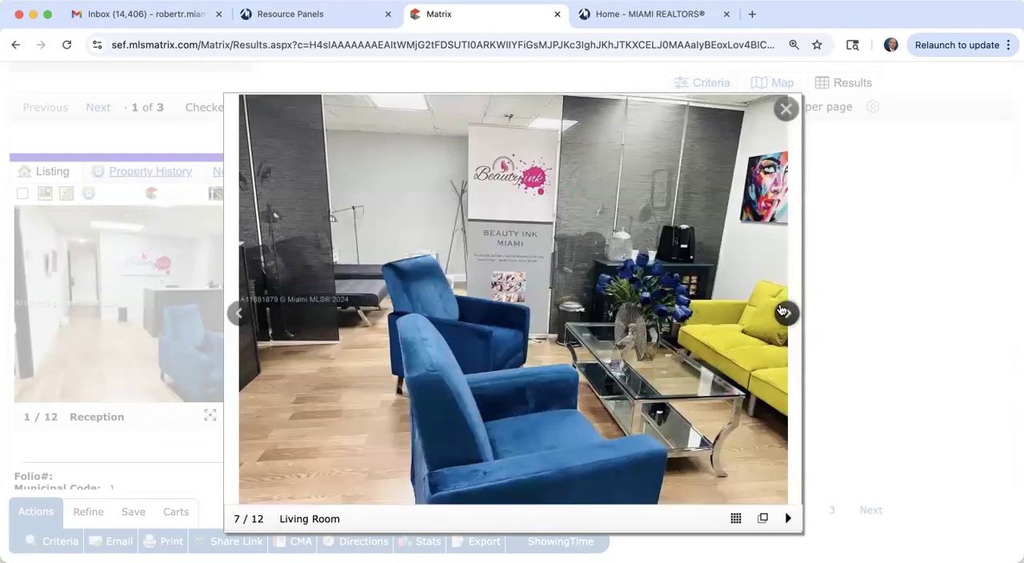
pyautogui.click(785, 312)
pyautogui.click(784, 312)
pyautogui.click(784, 312)
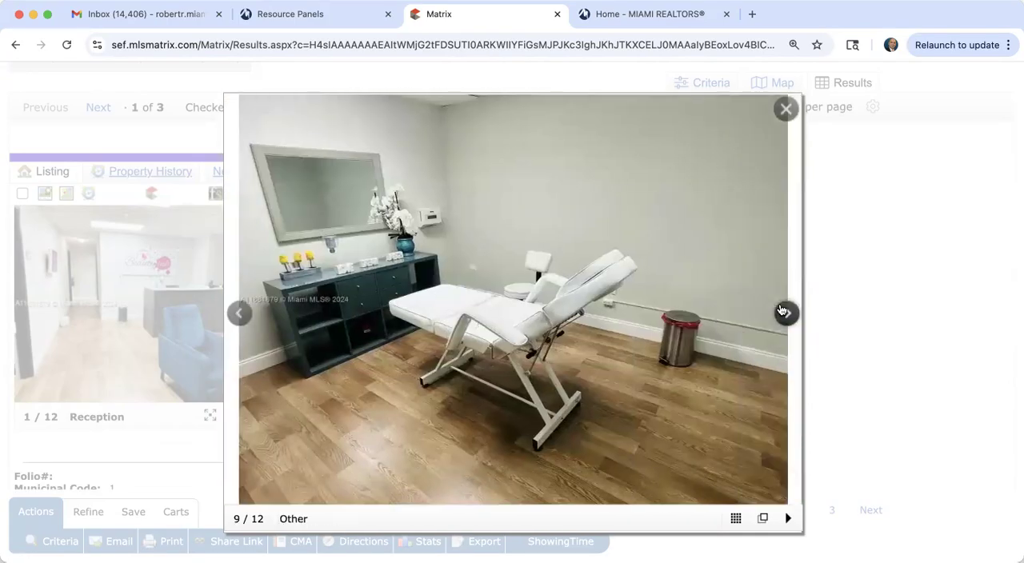
pyautogui.click(784, 312)
pyautogui.click(784, 312)
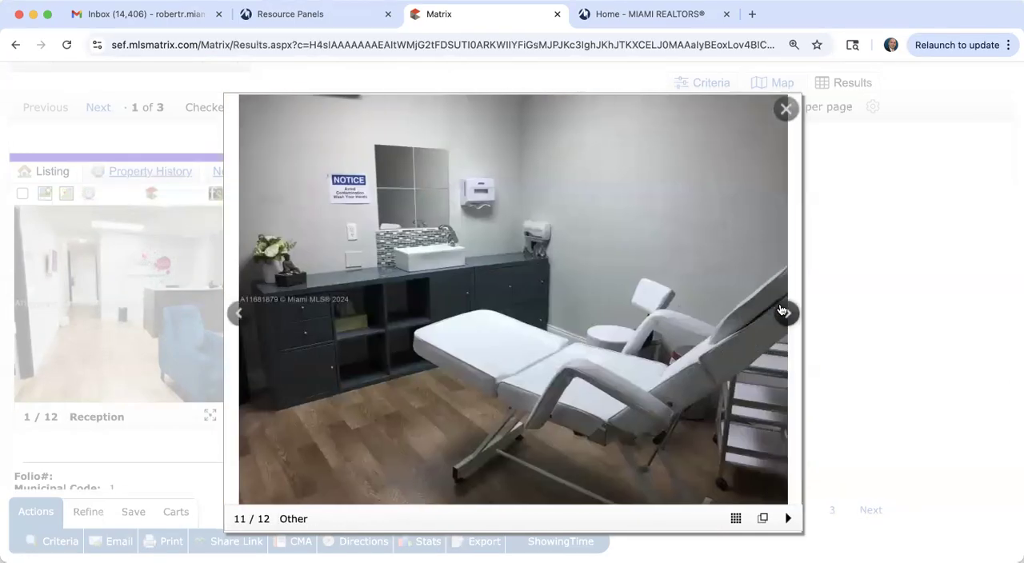
pyautogui.click(784, 312)
pyautogui.click(785, 312)
pyautogui.click(784, 312)
pyautogui.click(784, 312)
pyautogui.click(784, 312)
pyautogui.click(784, 312)
pyautogui.click(784, 312)
pyautogui.click(784, 313)
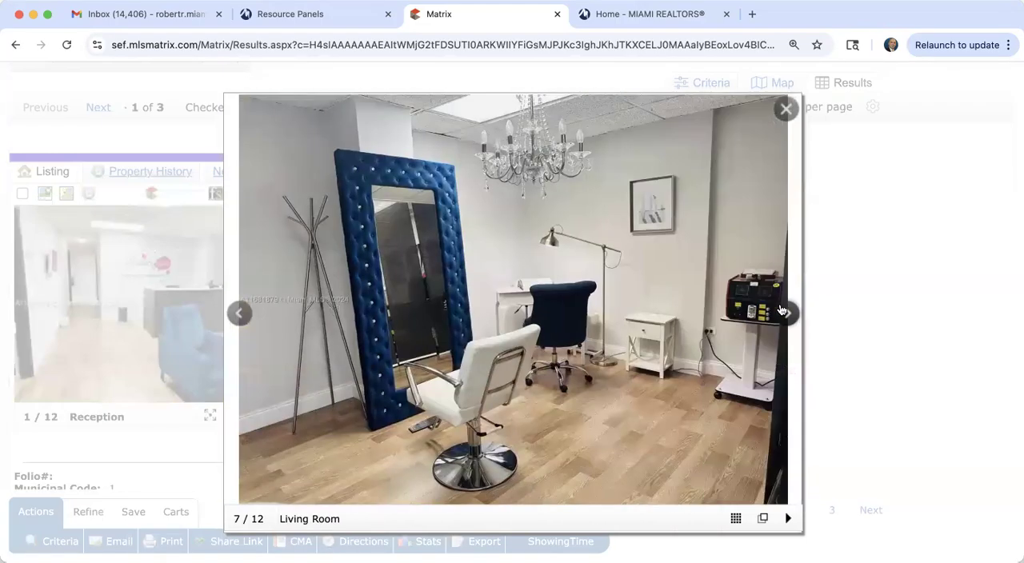
pyautogui.click(784, 312)
pyautogui.click(784, 313)
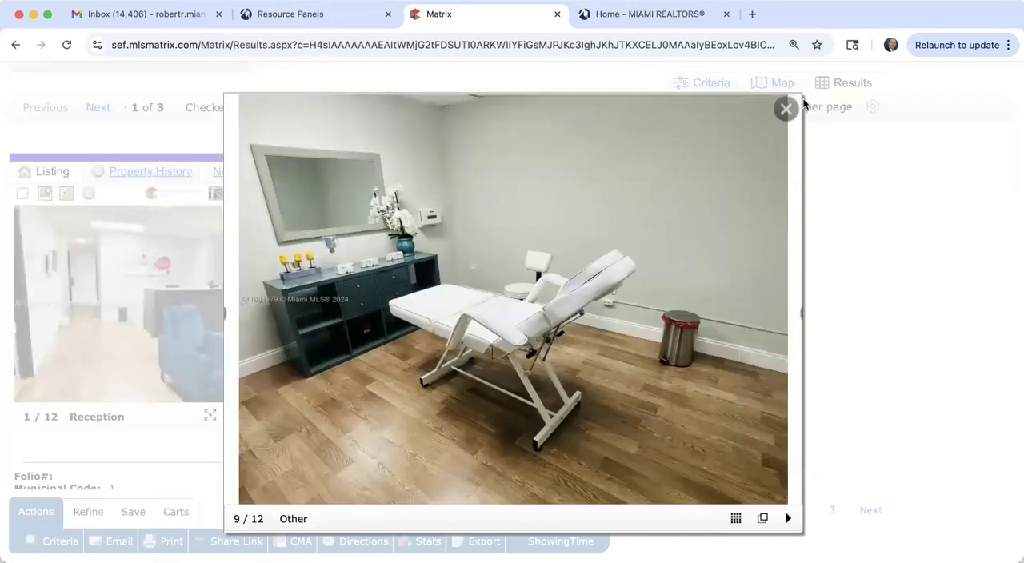
pyautogui.click(786, 107)
# Step: Review the first listing's licenses, lease terms, occupied area, remarks and general information
pyautogui.scroll(-10, 557, 331)
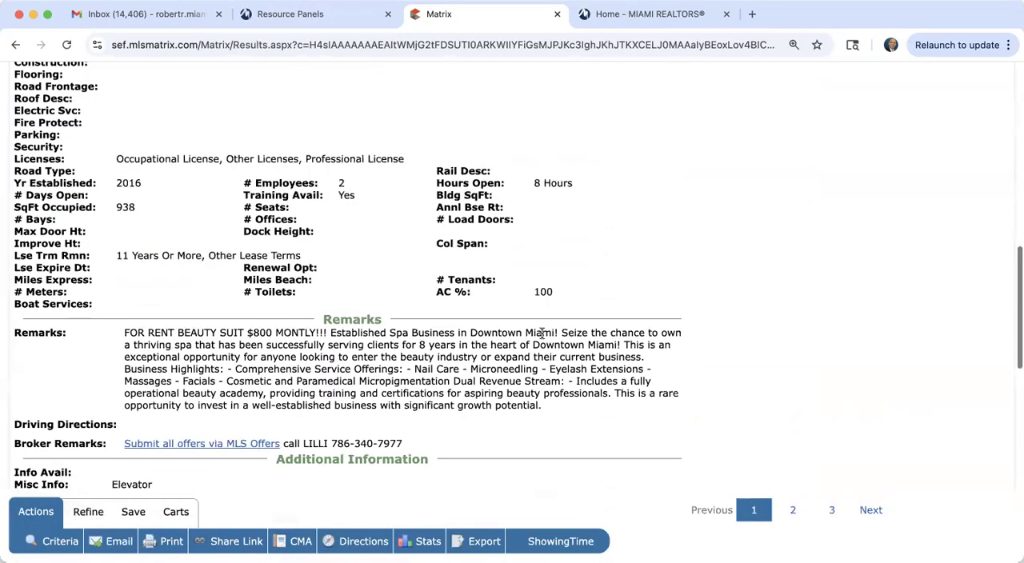
pyautogui.scroll(-1, 543, 333)
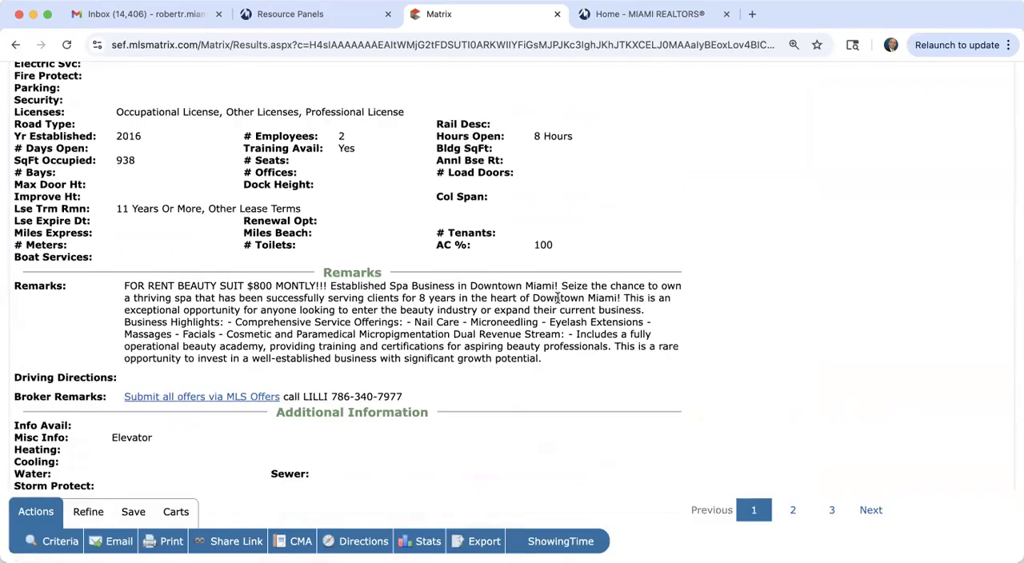
pyautogui.scroll(10, 558, 298)
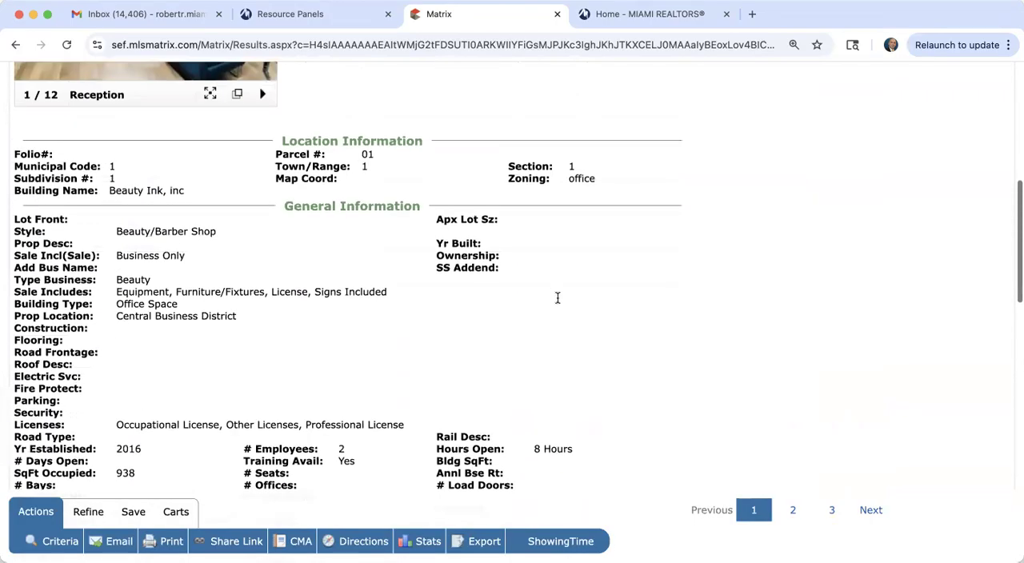
pyautogui.scroll(2, 212, 221)
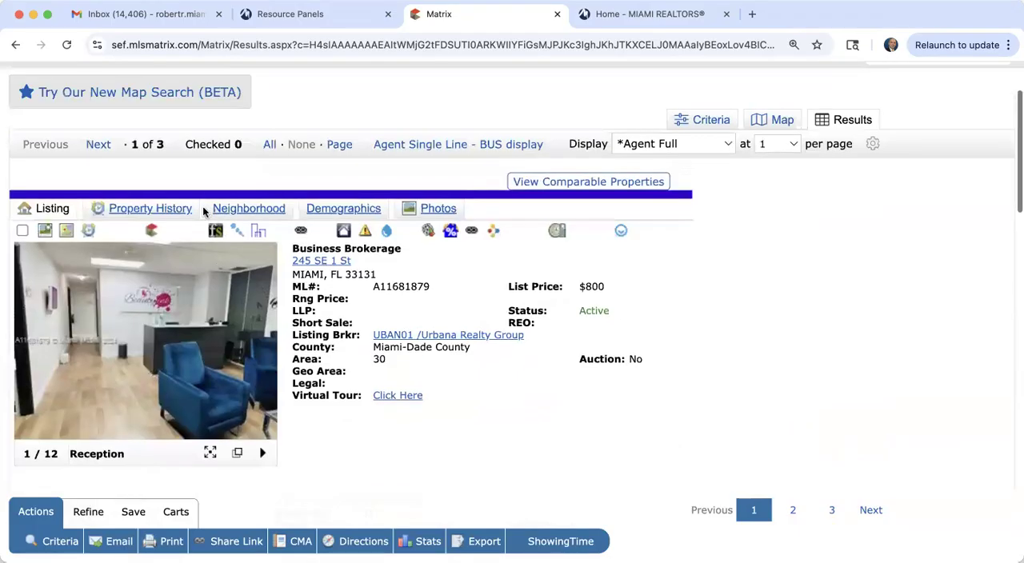
# Step: Go to the second business listing in the results and look through its enlarged photos, closing the gallery when finished
pyautogui.click(98, 142)
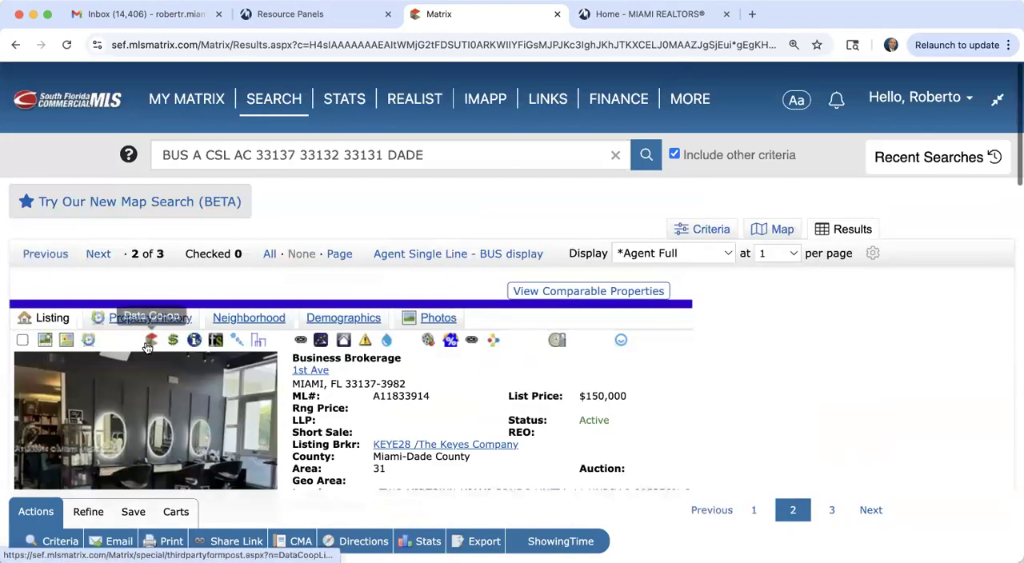
pyautogui.click(215, 402)
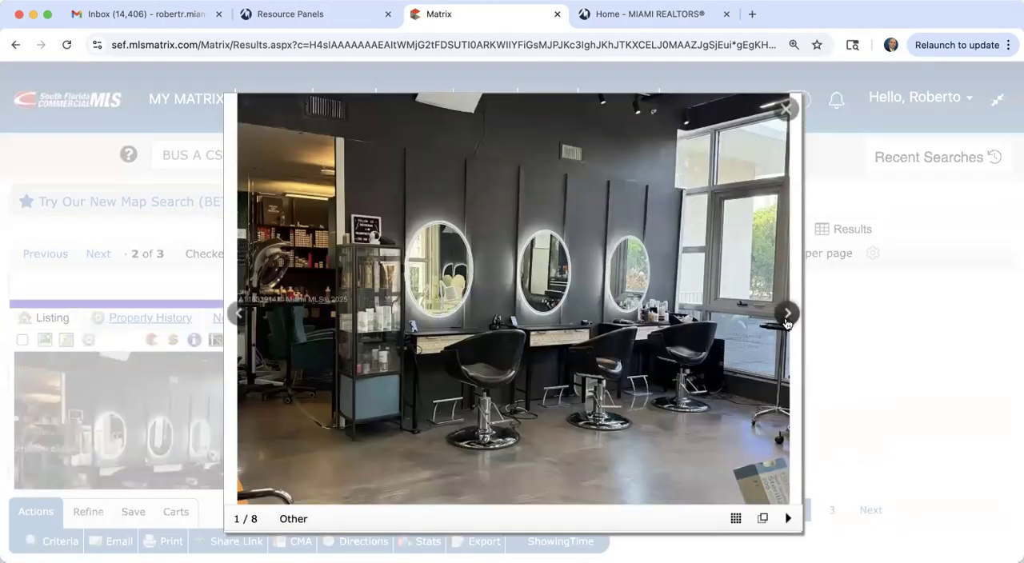
pyautogui.click(787, 315)
pyautogui.click(787, 314)
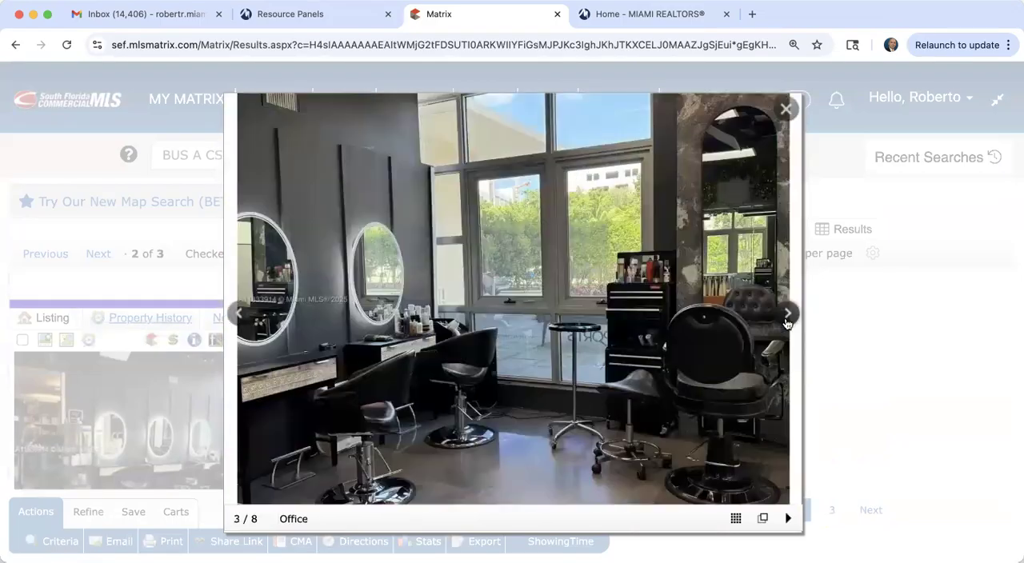
pyautogui.click(787, 316)
pyautogui.click(787, 316)
pyautogui.click(788, 316)
pyautogui.click(787, 316)
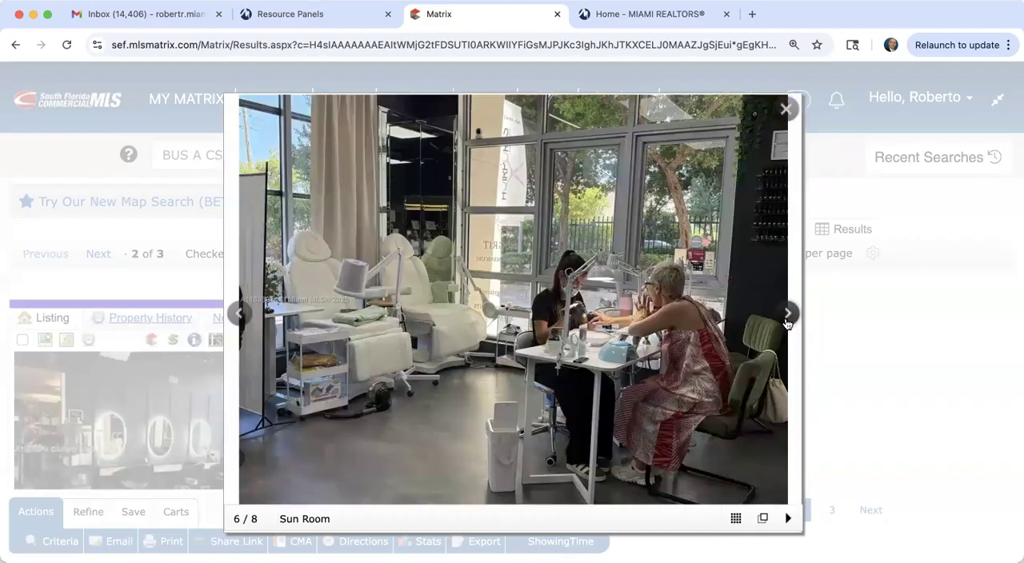
pyautogui.click(788, 321)
pyautogui.click(787, 320)
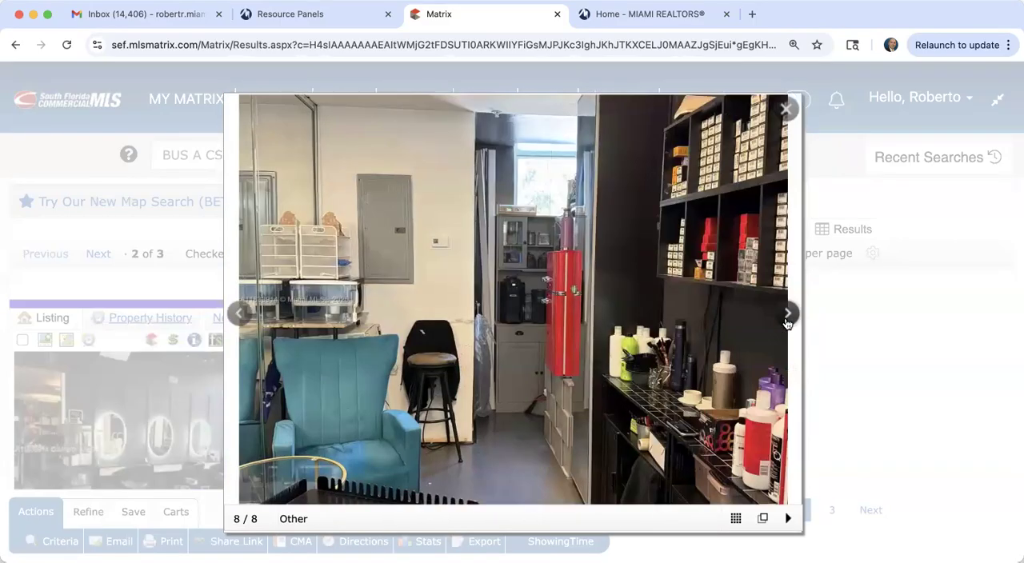
pyautogui.click(788, 316)
pyautogui.click(788, 316)
pyautogui.click(787, 316)
pyautogui.click(787, 316)
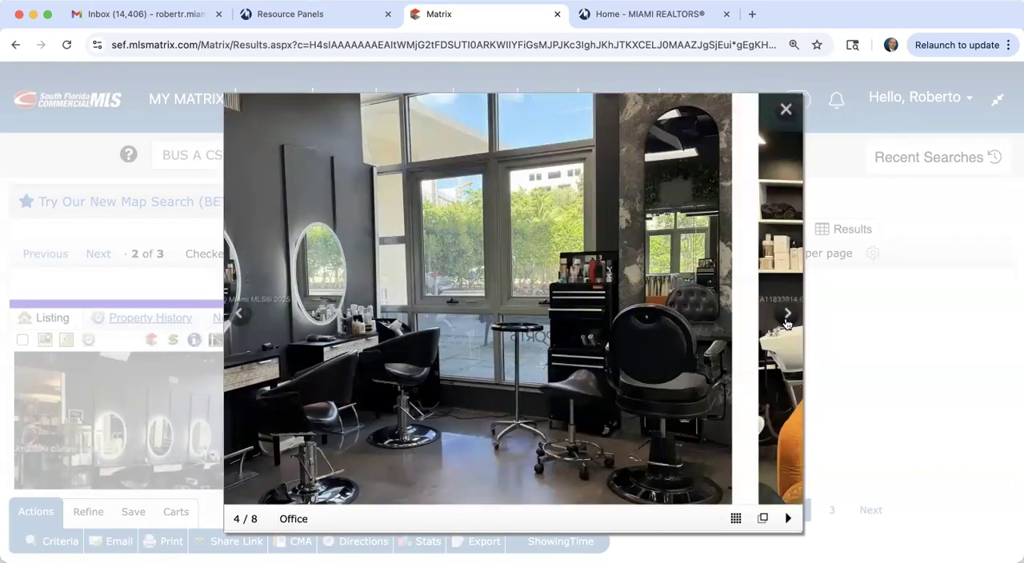
pyautogui.click(787, 320)
pyautogui.click(786, 109)
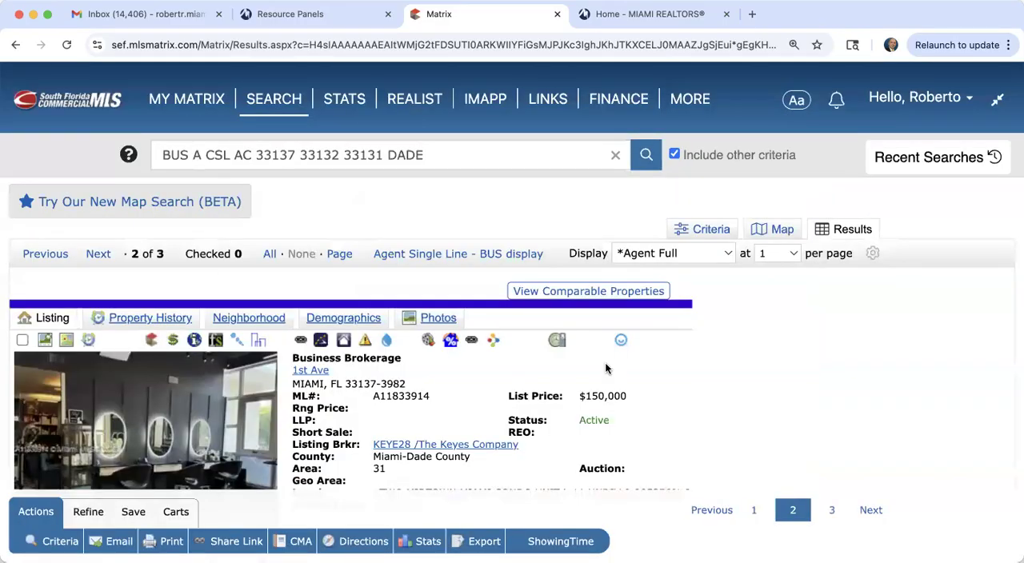
# Step: Read the second listing's location details, general information and remarks
pyautogui.scroll(-2, 606, 369)
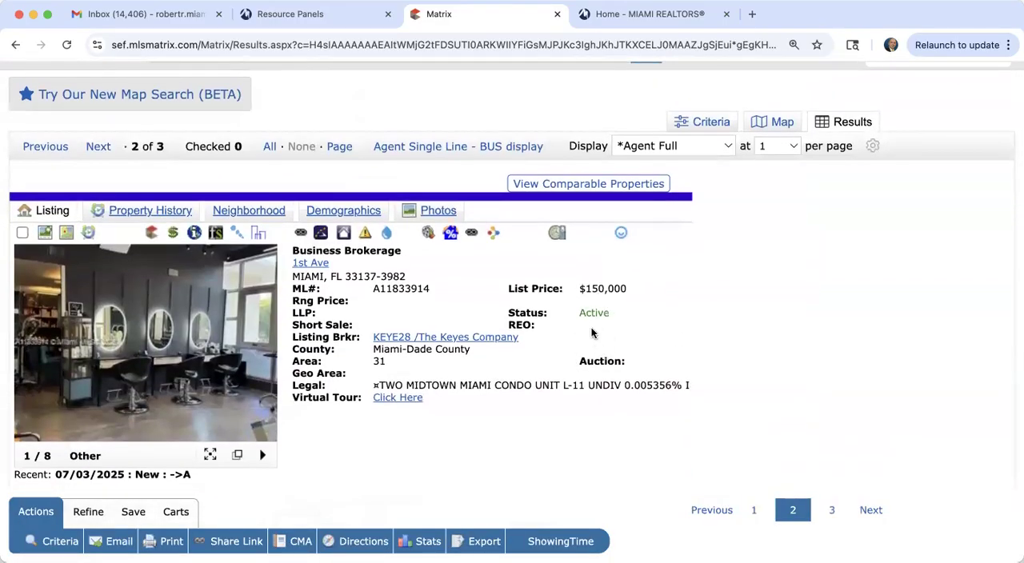
pyautogui.scroll(-6, 525, 421)
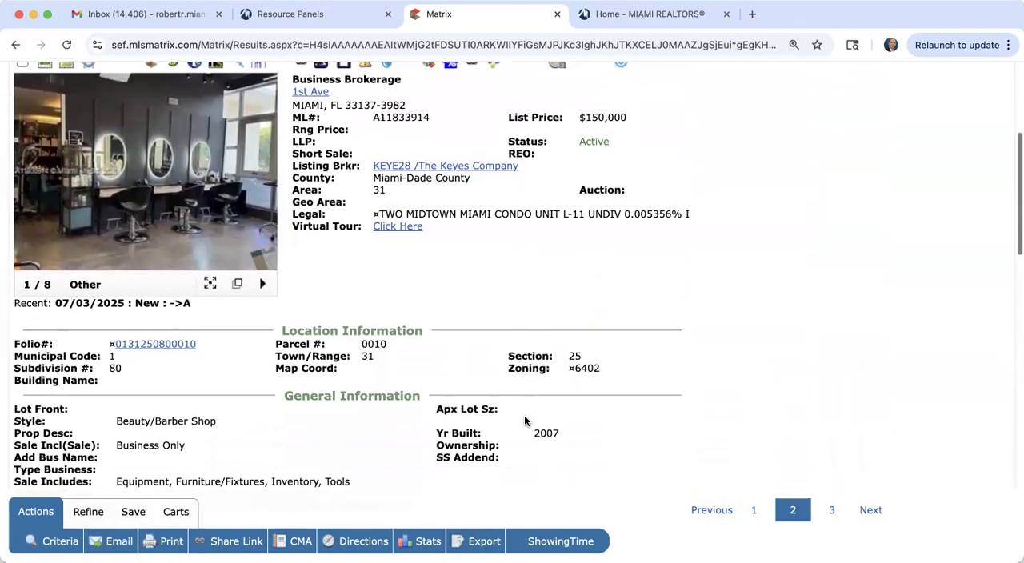
pyautogui.scroll(-6, 525, 421)
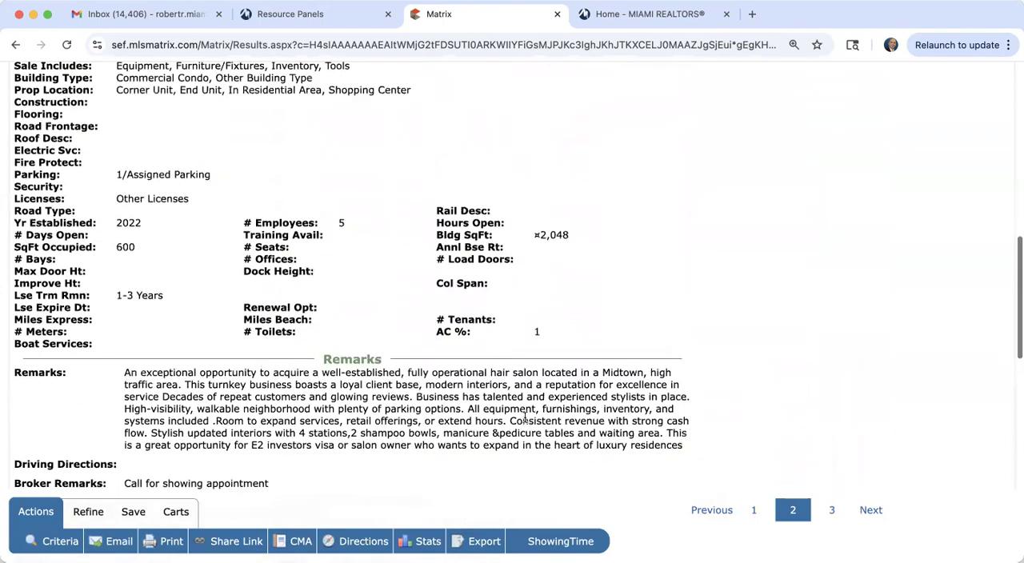
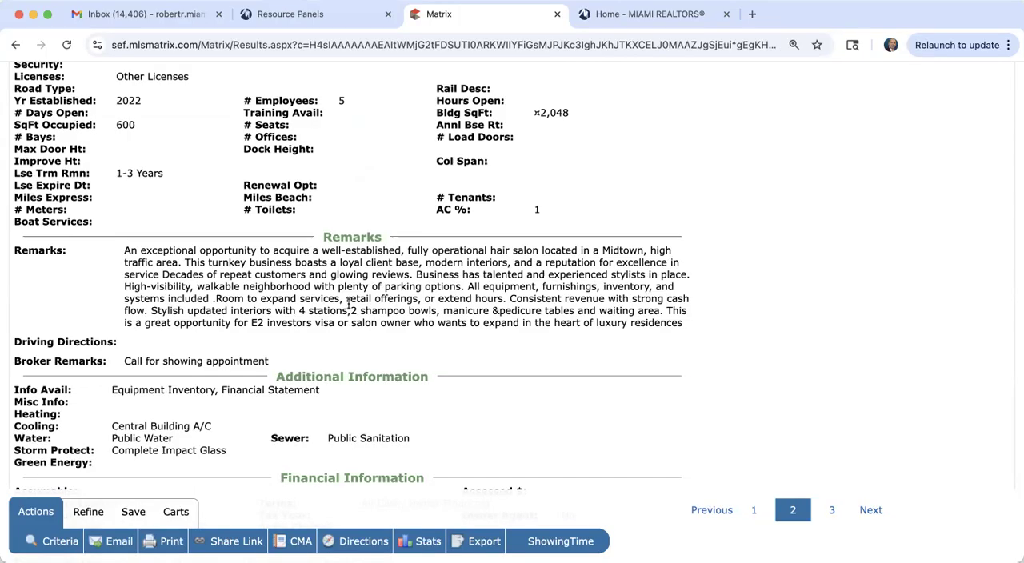
# Step: Go to the third Beauty/Barber Shop listing and look through its enlarged photos, closing the gallery when finished
pyautogui.scroll(5, 348, 304)
pyautogui.scroll(3, 349, 308)
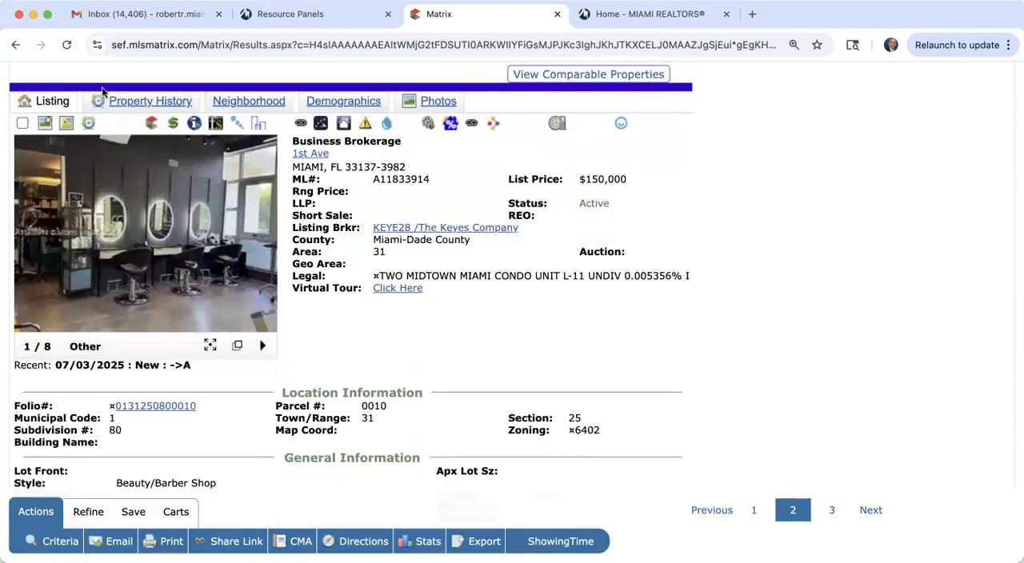
pyautogui.scroll(2, 104, 96)
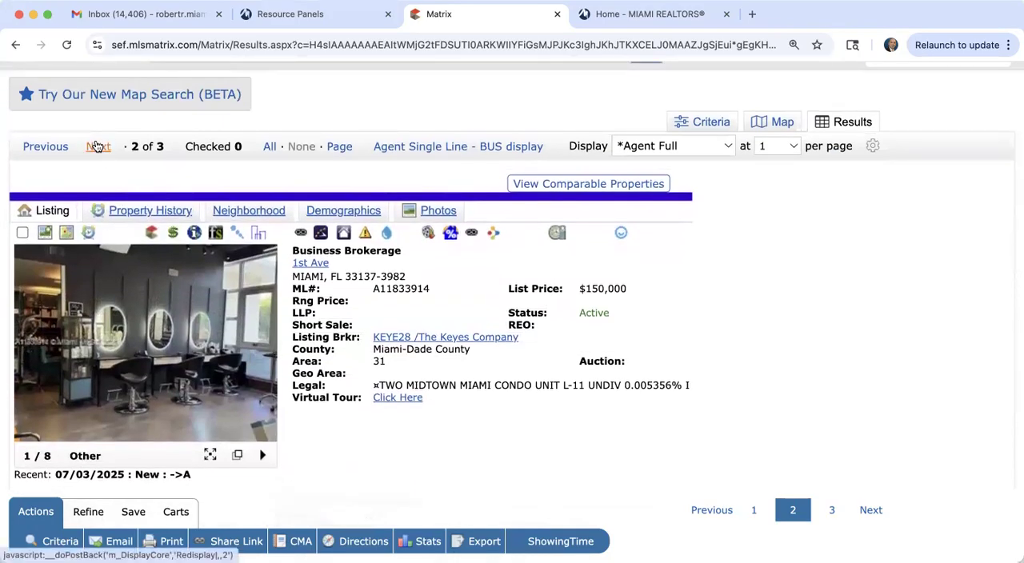
pyautogui.click(96, 146)
pyautogui.scroll(-2, 240, 444)
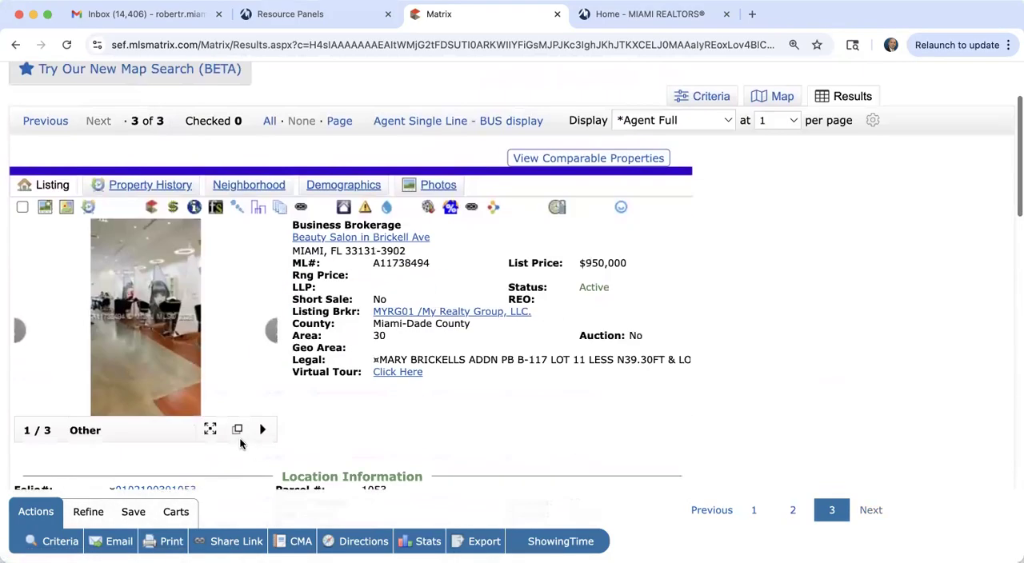
pyautogui.click(165, 322)
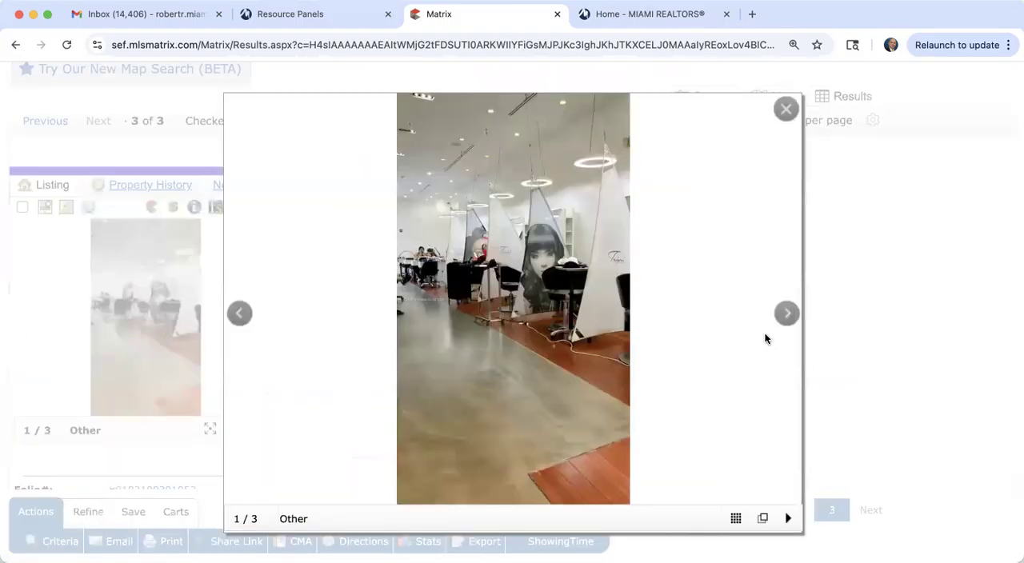
pyautogui.click(784, 316)
pyautogui.click(781, 319)
pyautogui.click(779, 319)
pyautogui.click(780, 319)
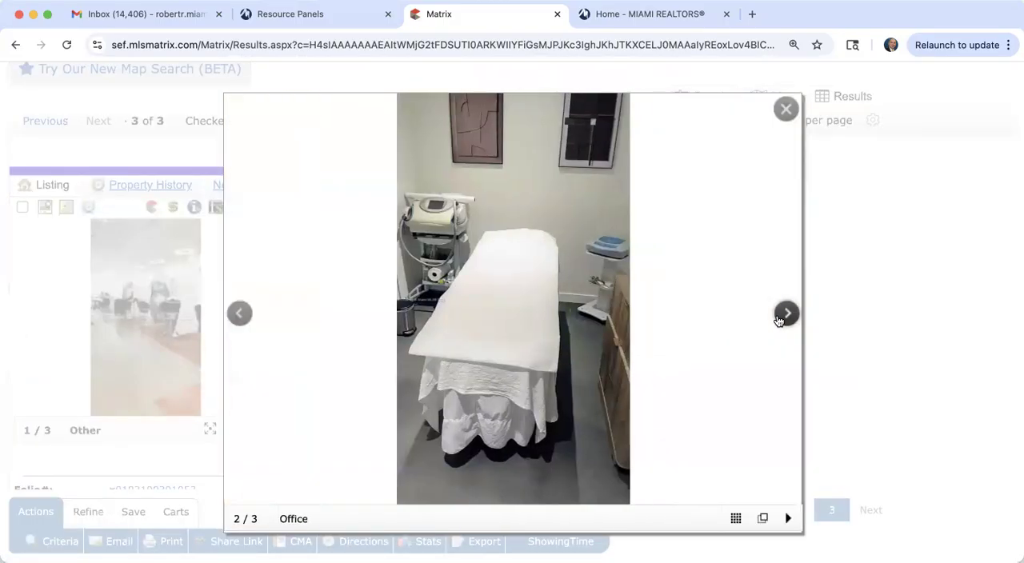
pyautogui.click(786, 108)
# Step: Read the third listing's licenses, lease term, occupied area, remarks and broker remarks
pyautogui.scroll(-10, 539, 378)
pyautogui.scroll(-1, 539, 379)
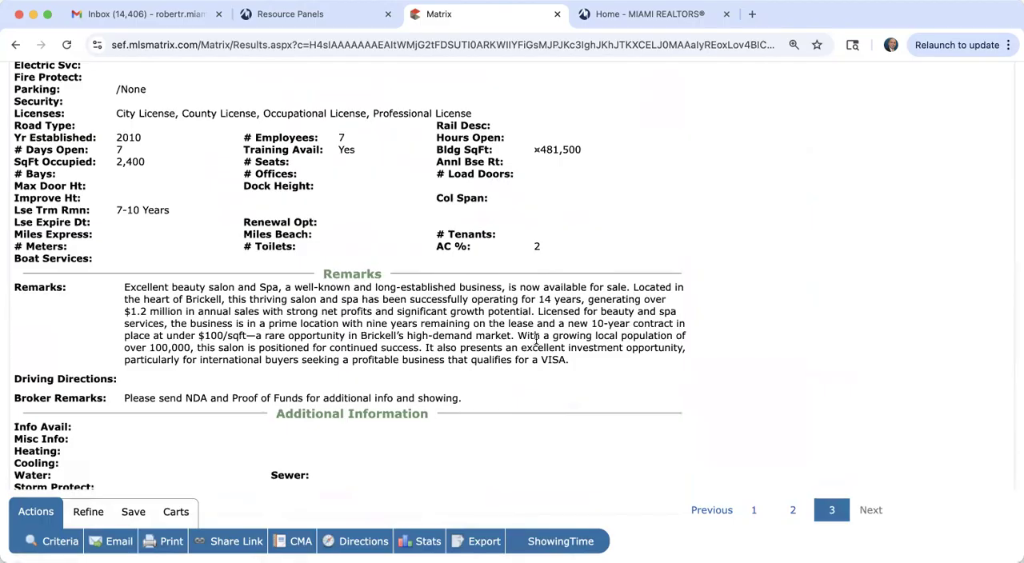
pyautogui.scroll(-3, 535, 338)
pyautogui.scroll(-1, 535, 337)
pyautogui.scroll(-10, 535, 343)
pyautogui.scroll(15, 535, 337)
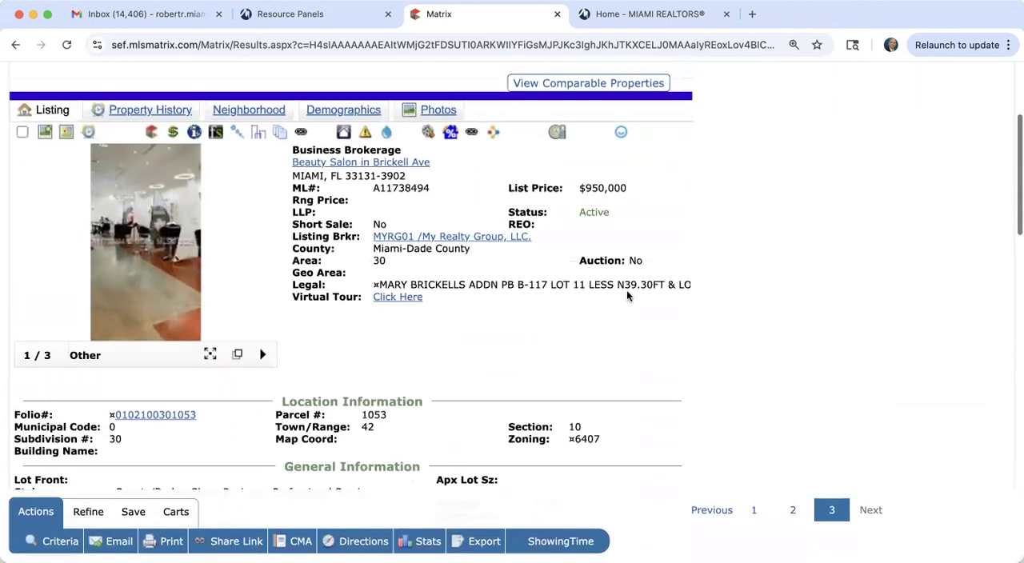
# Step: Return to the search criteria, change the style of business to Restaurant, and show the matching listings
pyautogui.scroll(5, 631, 292)
pyautogui.click(704, 231)
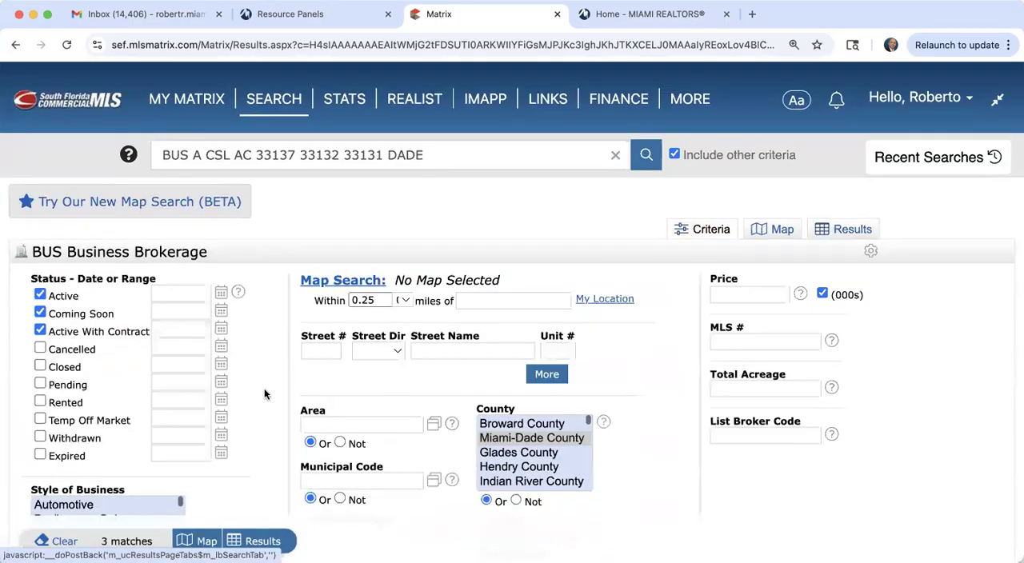
pyautogui.scroll(-5, 264, 394)
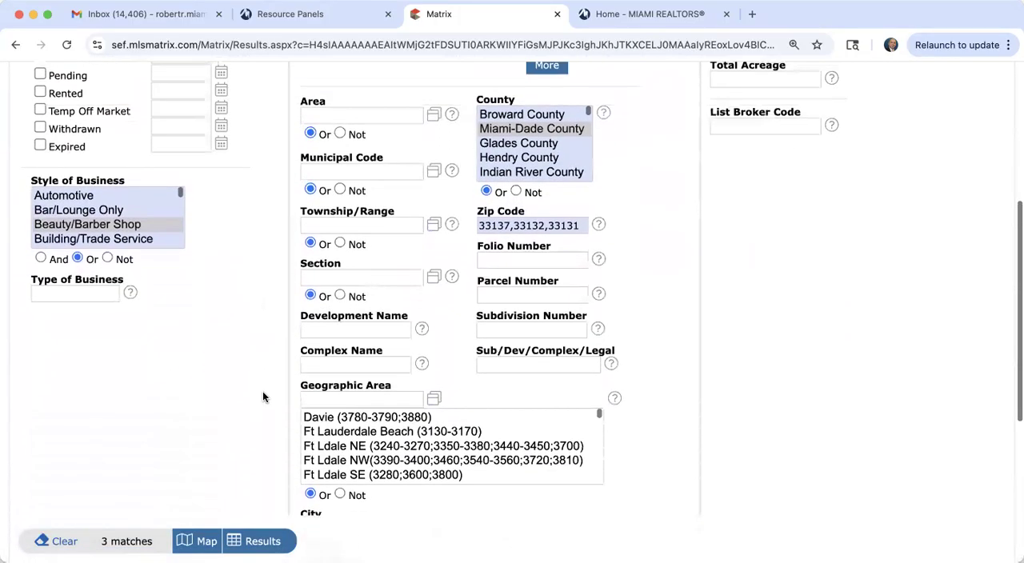
pyautogui.scroll(-3, 98, 237)
pyautogui.scroll(-4, 98, 237)
pyautogui.scroll(-3, 98, 236)
pyautogui.scroll(-3, 91, 227)
pyautogui.scroll(-3, 90, 227)
pyautogui.click(79, 215)
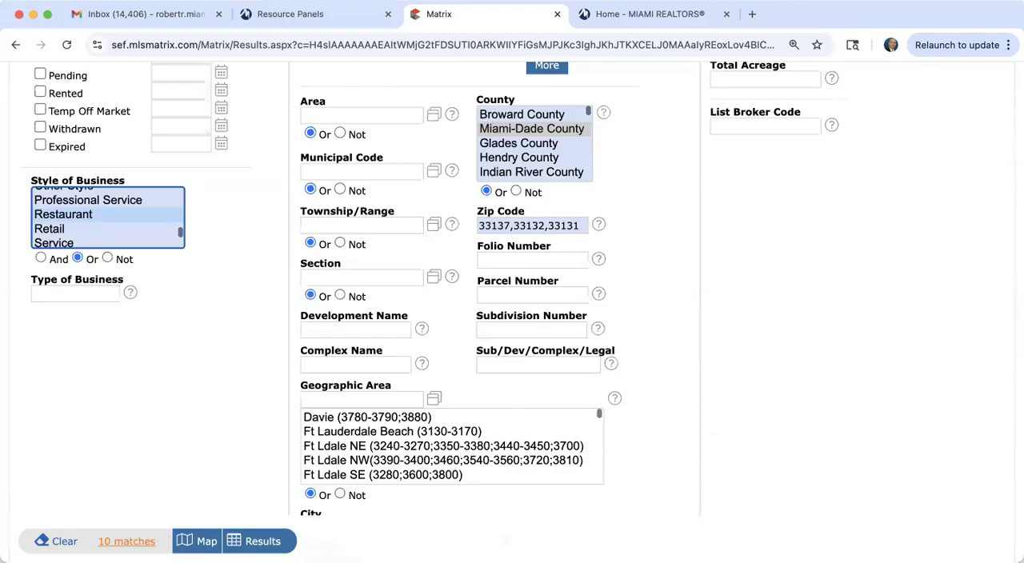
pyautogui.click(262, 542)
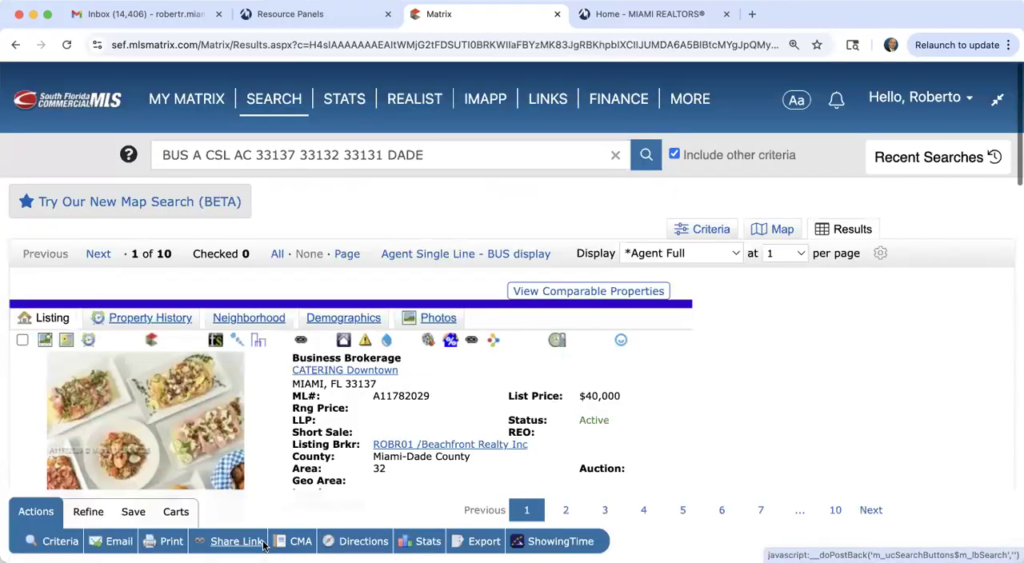
# Step: Display the restaurant results in the Agent Single Line - BUS view and open the $90,000 Asian Style Restaurant listing
pyautogui.click(456, 257)
pyautogui.scroll(-3, 456, 257)
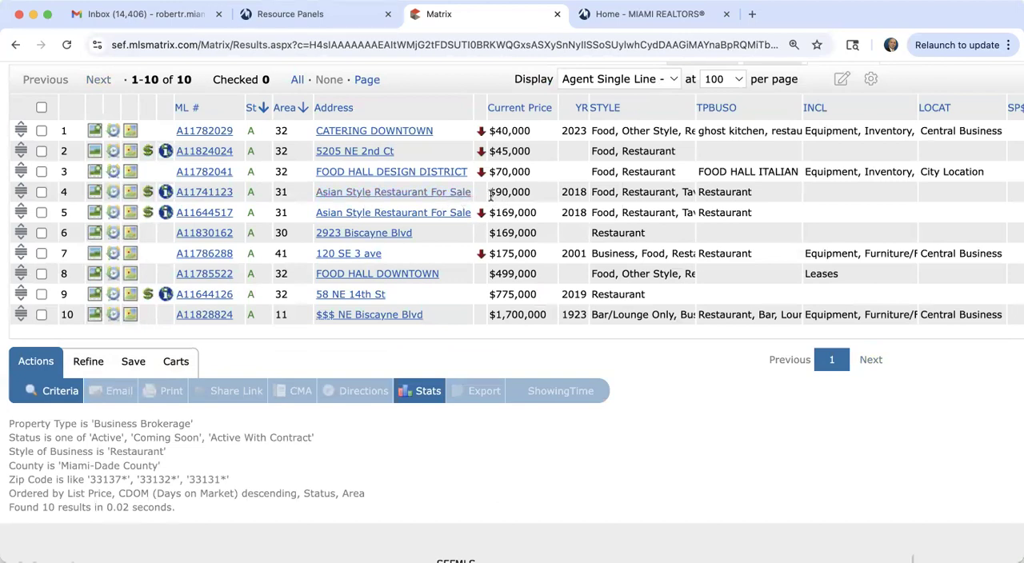
pyautogui.click(205, 193)
pyautogui.scroll(-3, 360, 410)
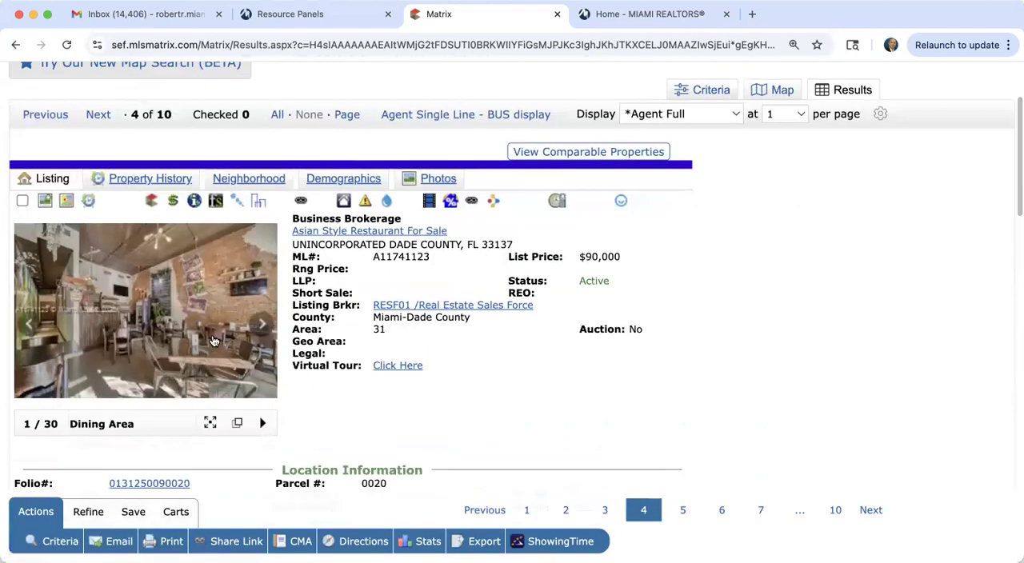
# Step: Browse the Asian restaurant listing's enlarged dining area photos and close the gallery when finished
pyautogui.click(252, 324)
pyautogui.click(788, 314)
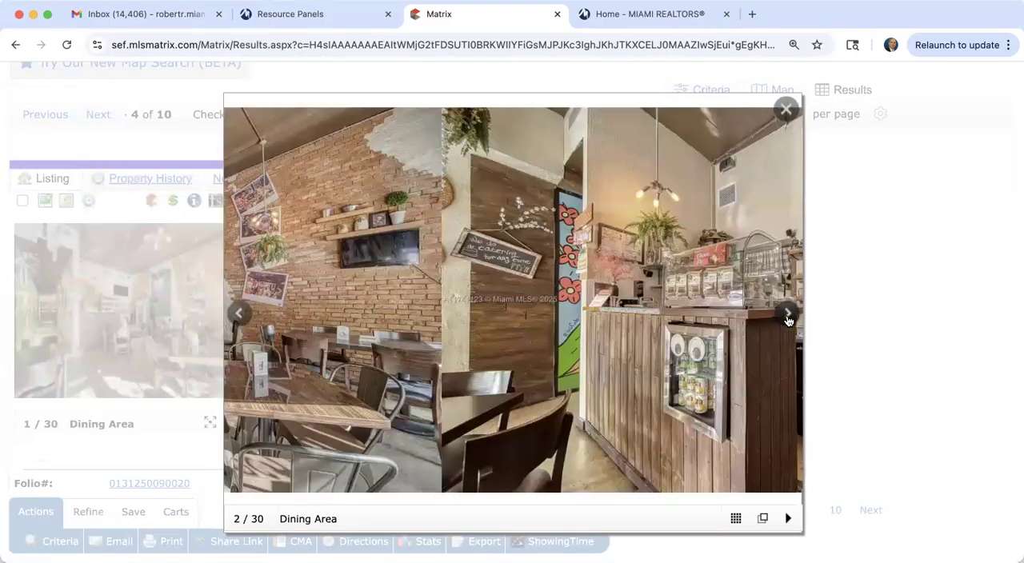
pyautogui.click(788, 316)
pyautogui.click(789, 317)
pyautogui.click(789, 317)
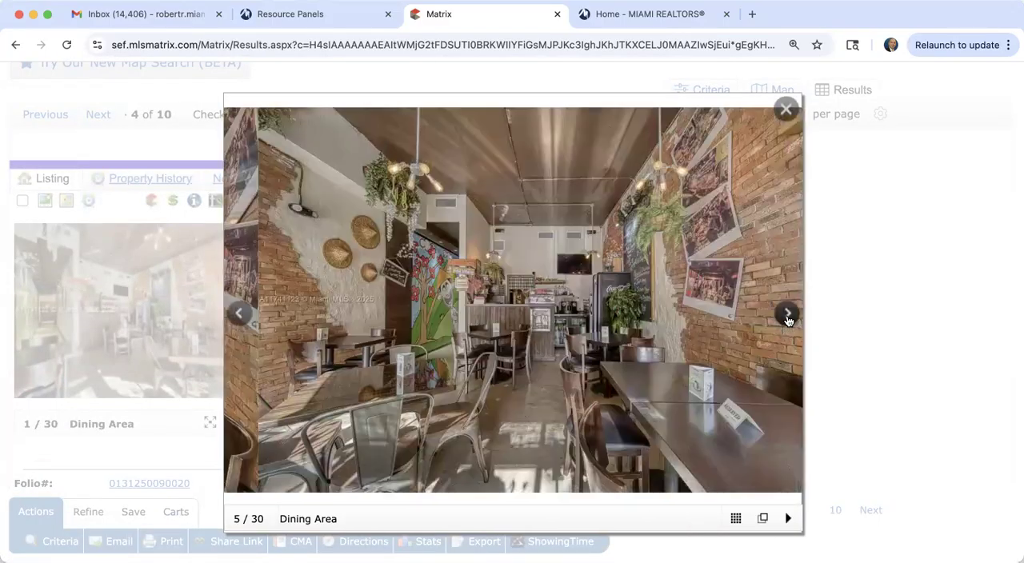
pyautogui.click(788, 317)
pyautogui.click(789, 317)
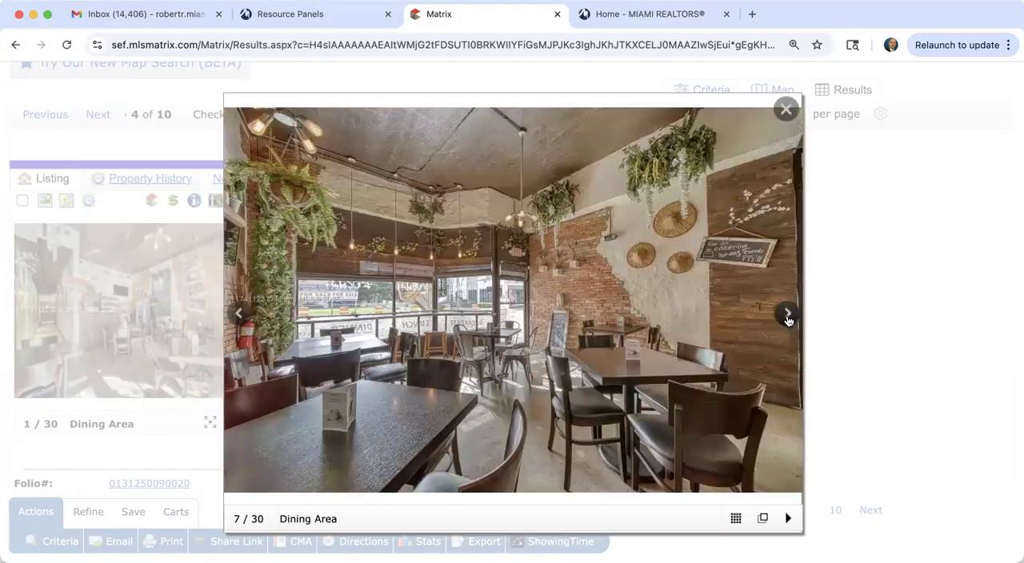
pyautogui.click(788, 316)
pyautogui.click(789, 108)
# Step: Review the restaurant listing's licenses, lease term, occupied area, remarks and broker remarks
pyautogui.scroll(-7, 587, 384)
pyautogui.scroll(-4, 587, 389)
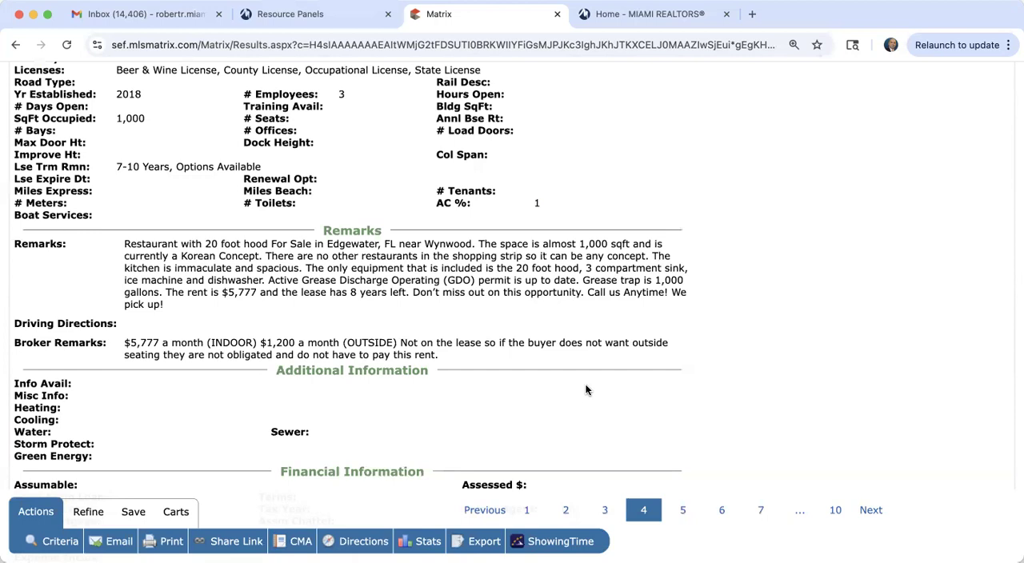
pyautogui.scroll(10, 585, 390)
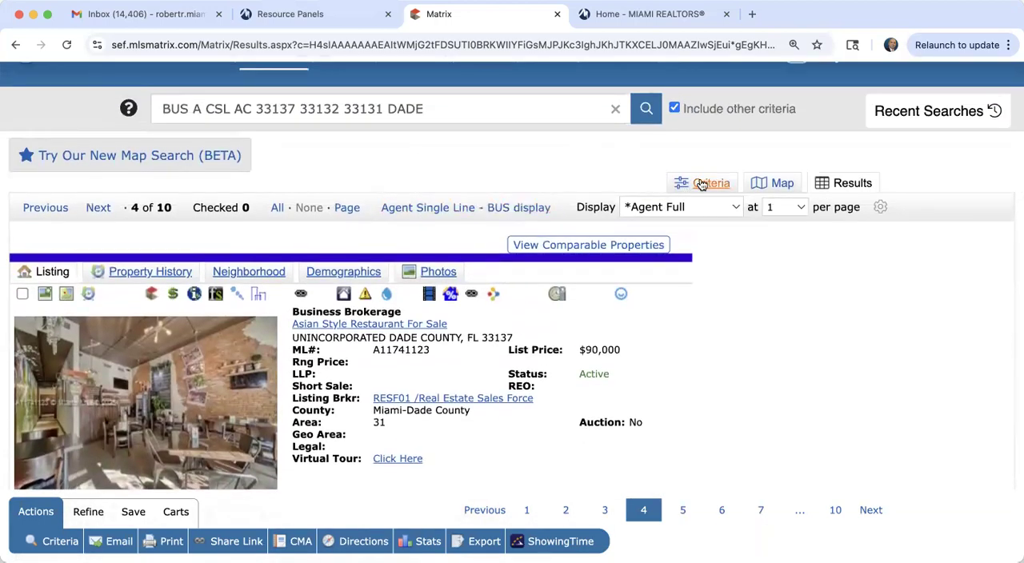
# Step: Return to the search criteria, deselect the Restaurant style of business, and clear the zip codes
pyautogui.click(704, 182)
pyautogui.scroll(-3, 256, 441)
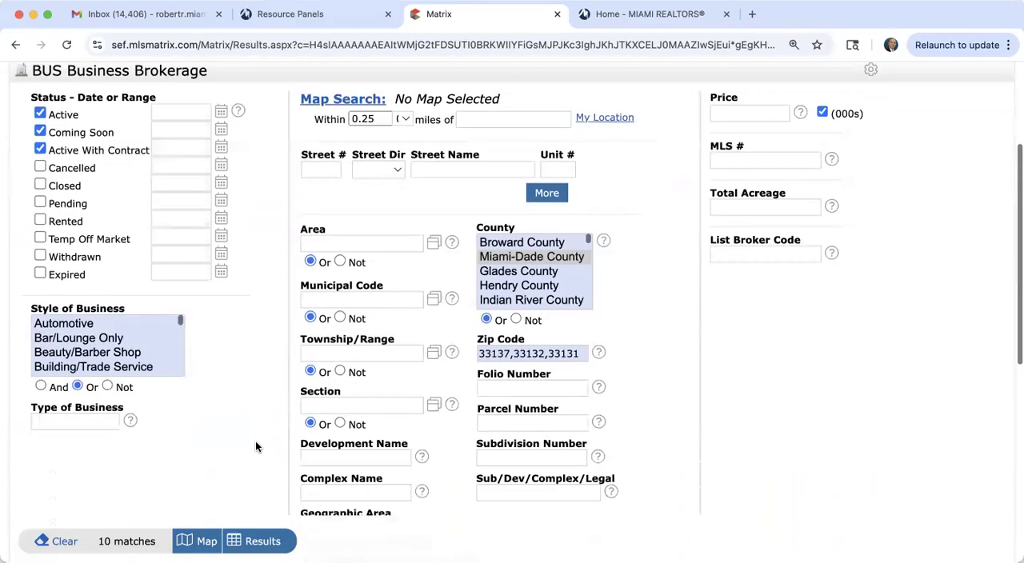
pyautogui.scroll(-3, 96, 360)
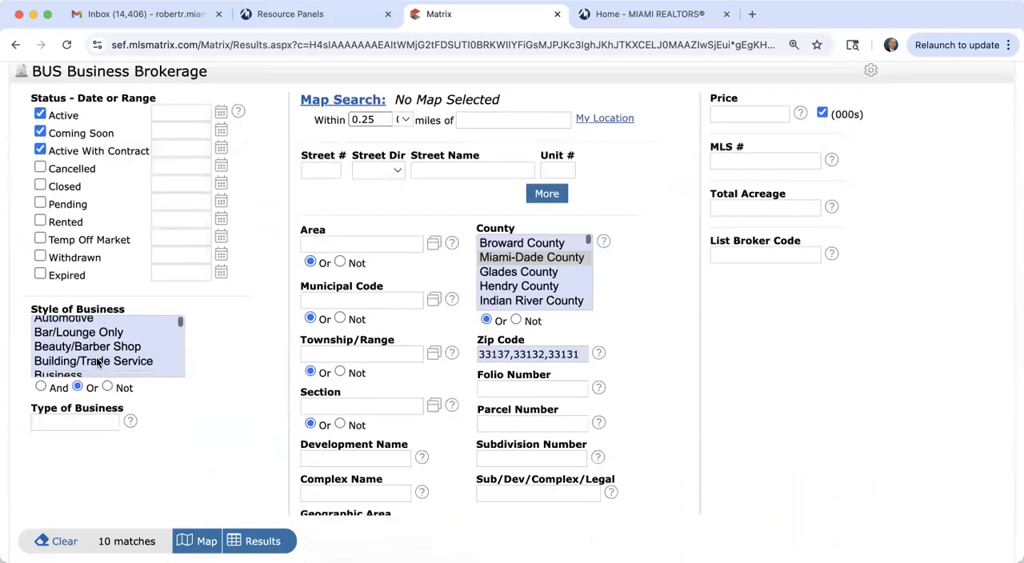
pyautogui.scroll(-8, 96, 364)
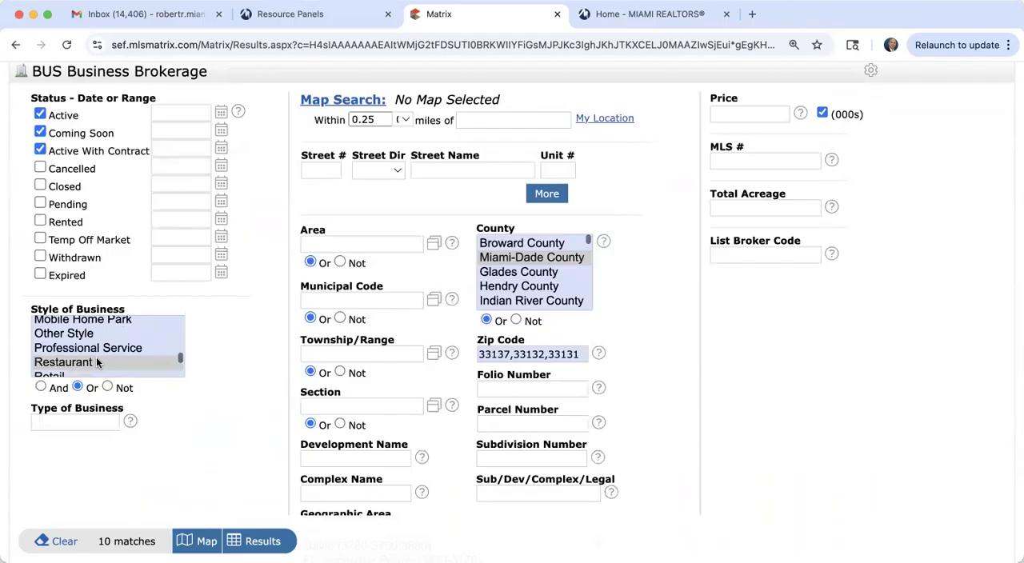
pyautogui.keyDown('super'); pyautogui.click(91, 341); pyautogui.keyUp('super')
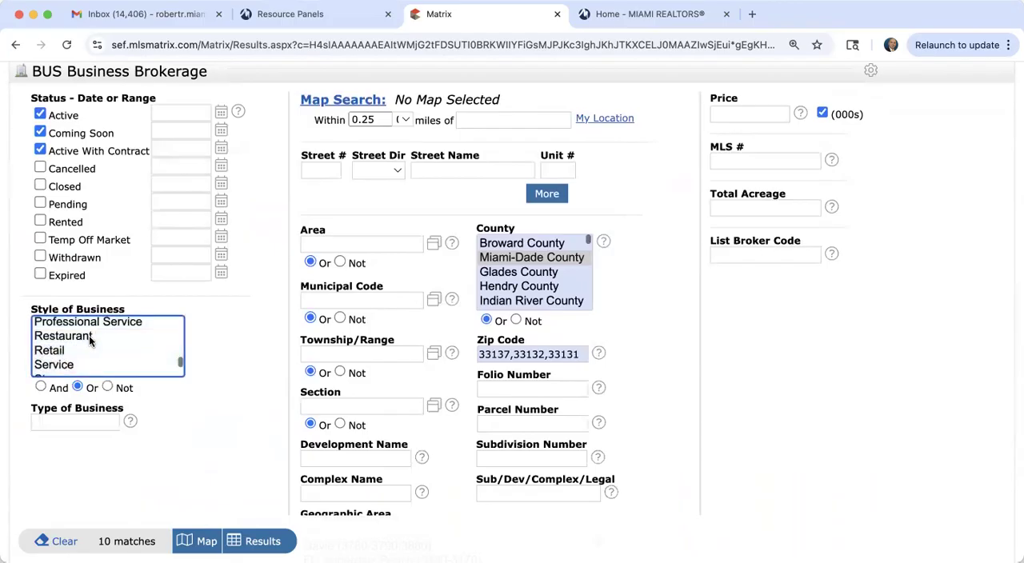
pyautogui.doubleClick(513, 357)
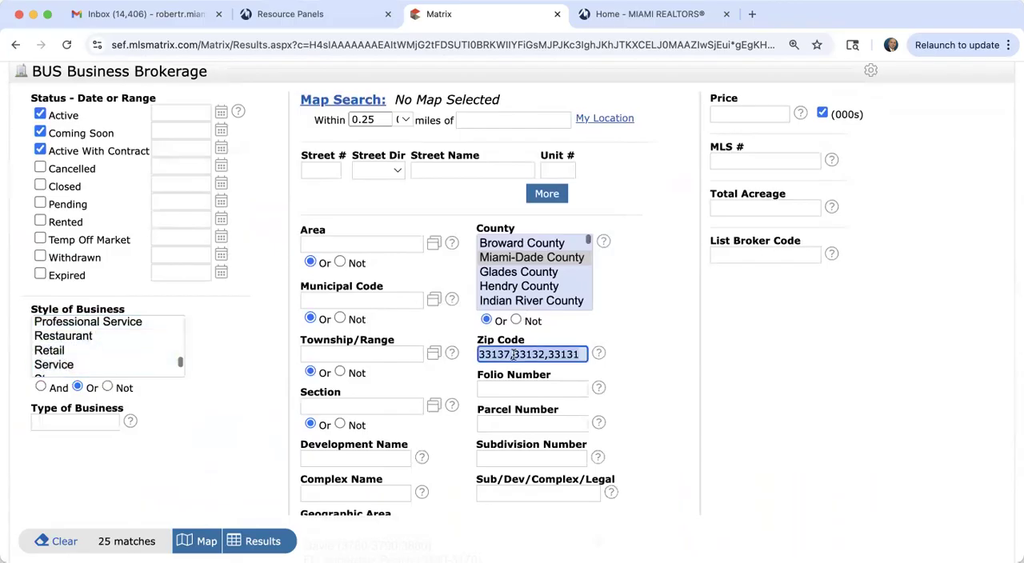
pyautogui.press('BackSpace')
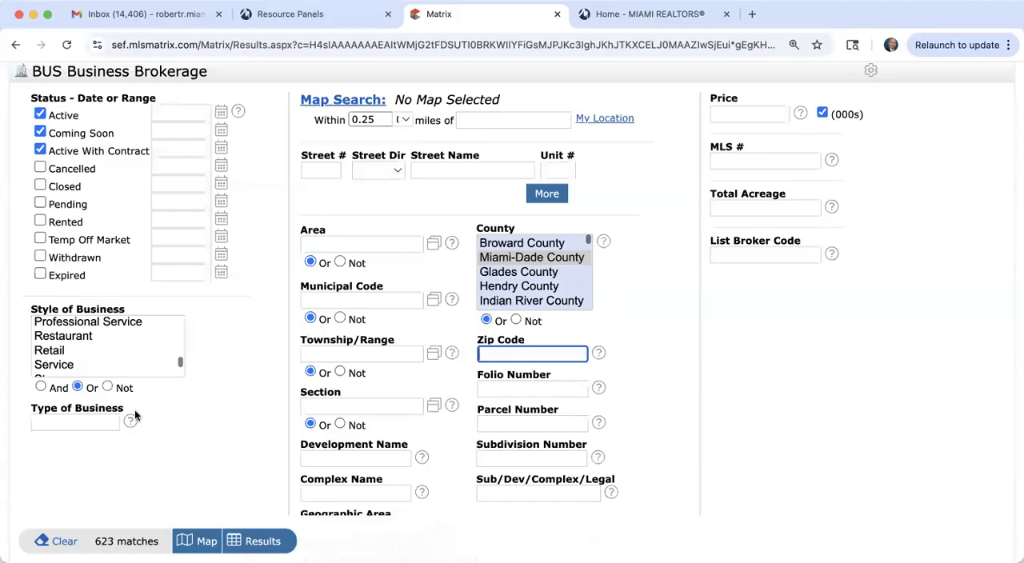
# Step: Set the type of business to the wildcard keyword *salon* and show the matching listings
pyautogui.scroll(-1, 86, 436)
pyautogui.click(74, 380)
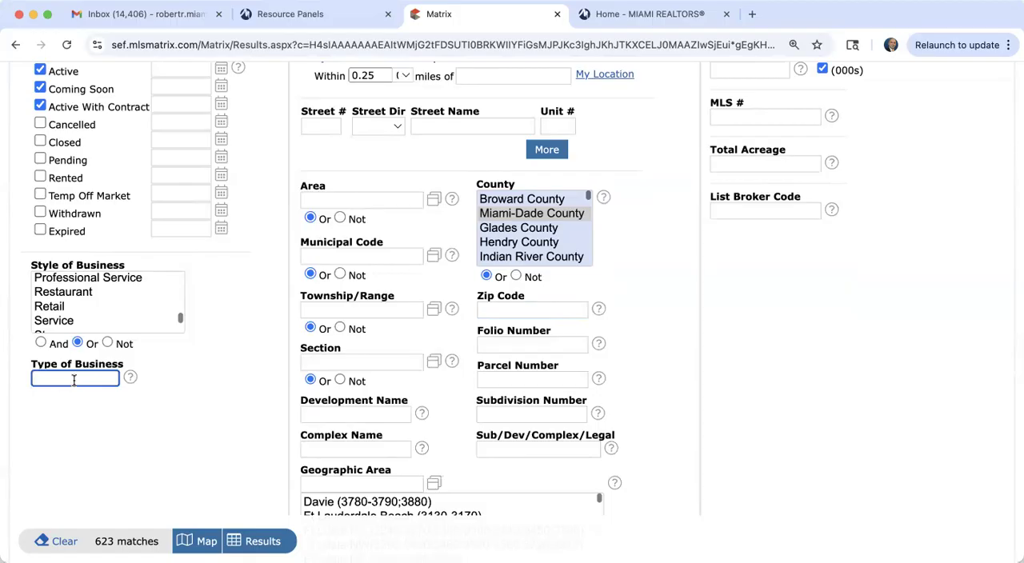
pyautogui.write('*')
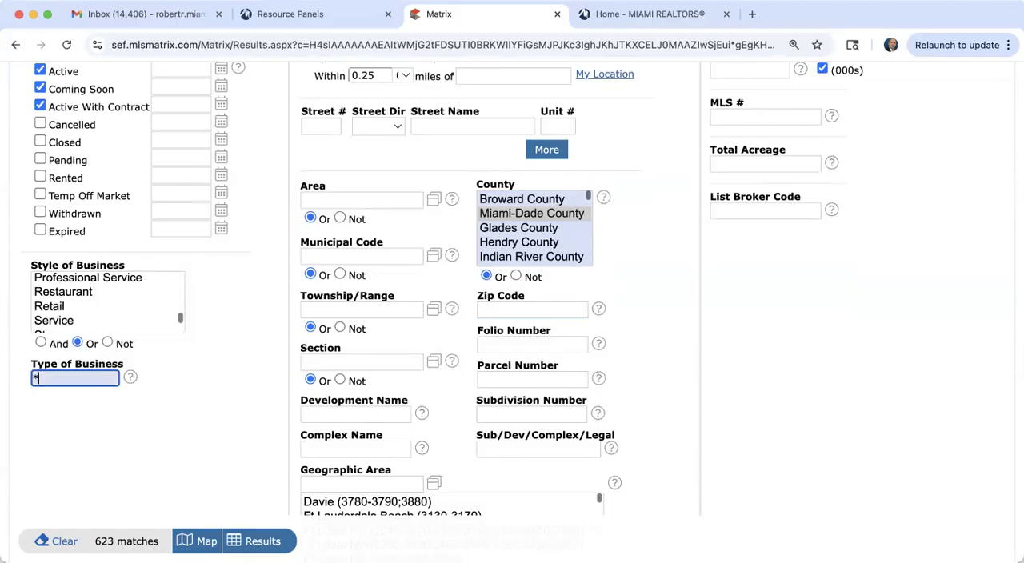
pyautogui.write('salon*')
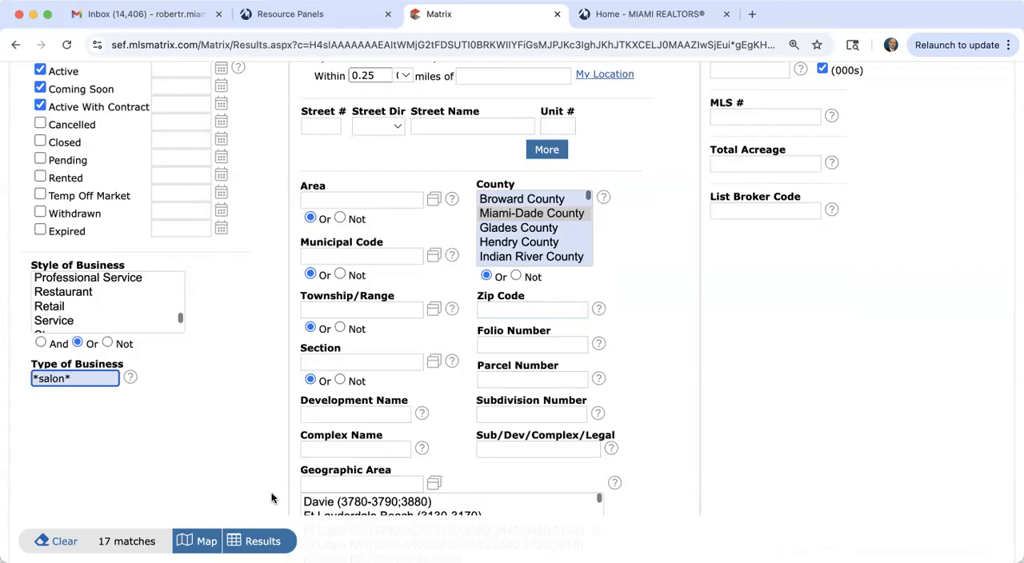
pyautogui.click(263, 541)
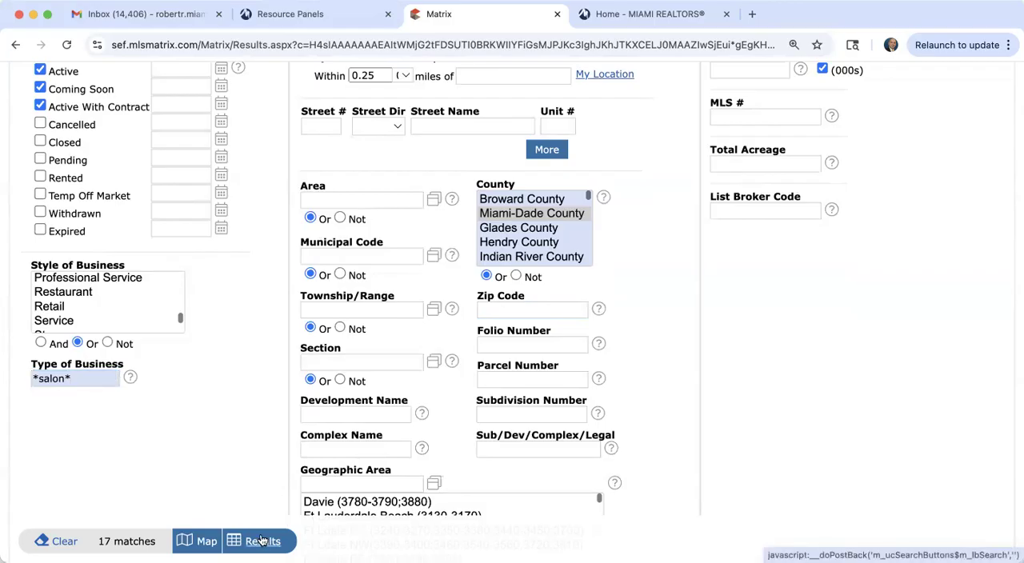
# Step: Look through the enlarged photos of the first salon listing, close the gallery, and return to the search criteria
pyautogui.scroll(-3, 338, 401)
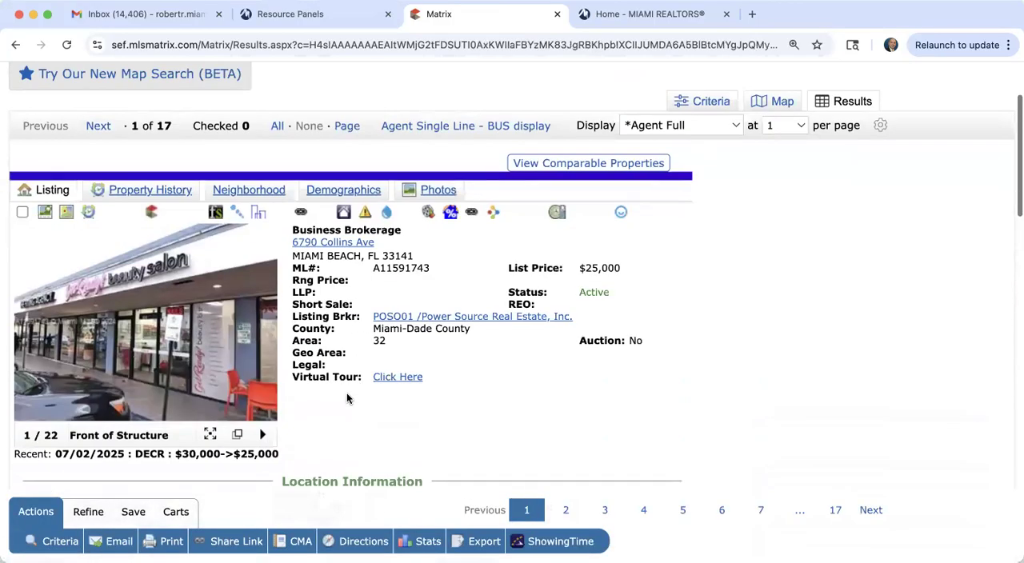
pyautogui.click(217, 303)
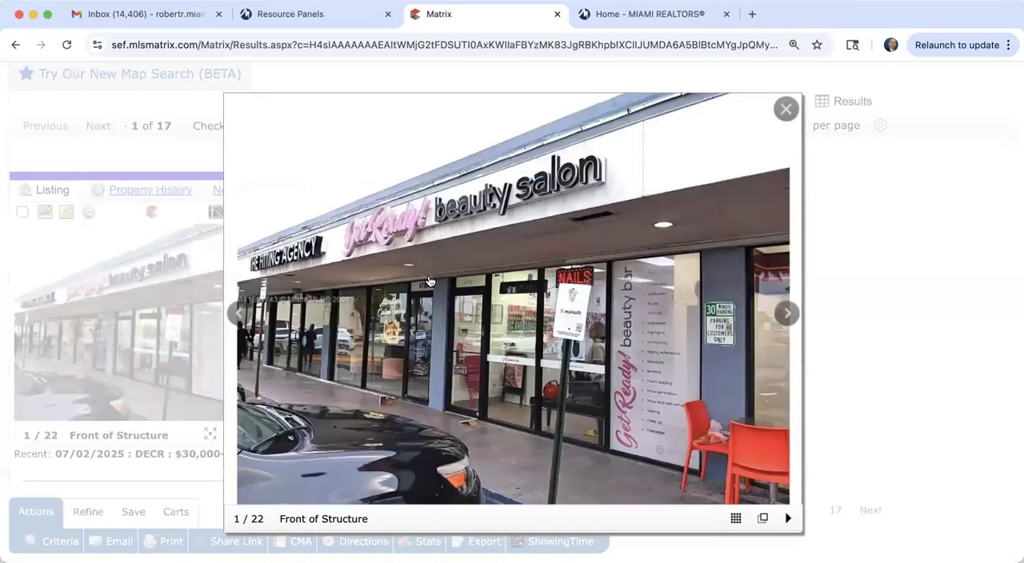
pyautogui.click(791, 112)
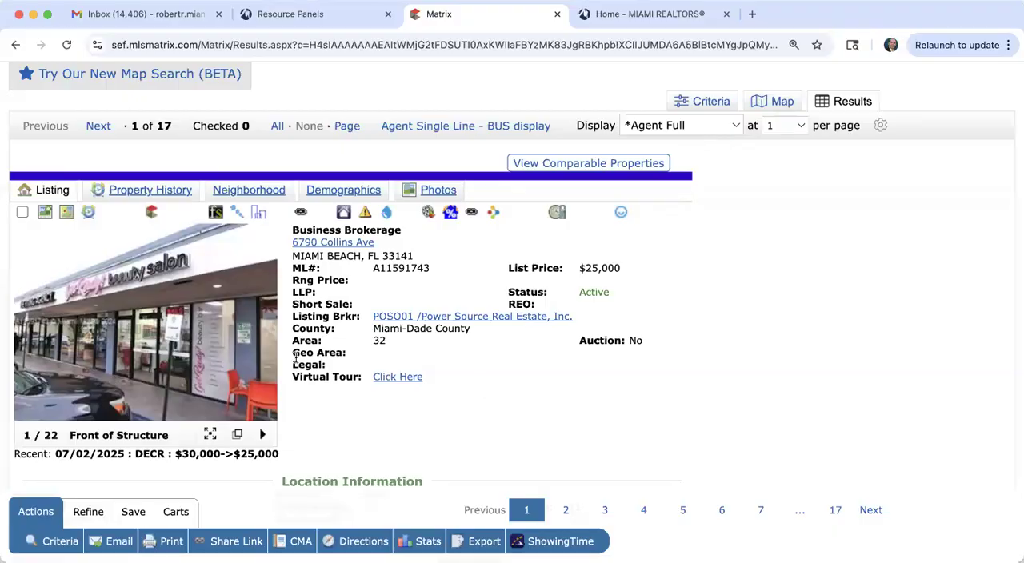
pyautogui.click(190, 354)
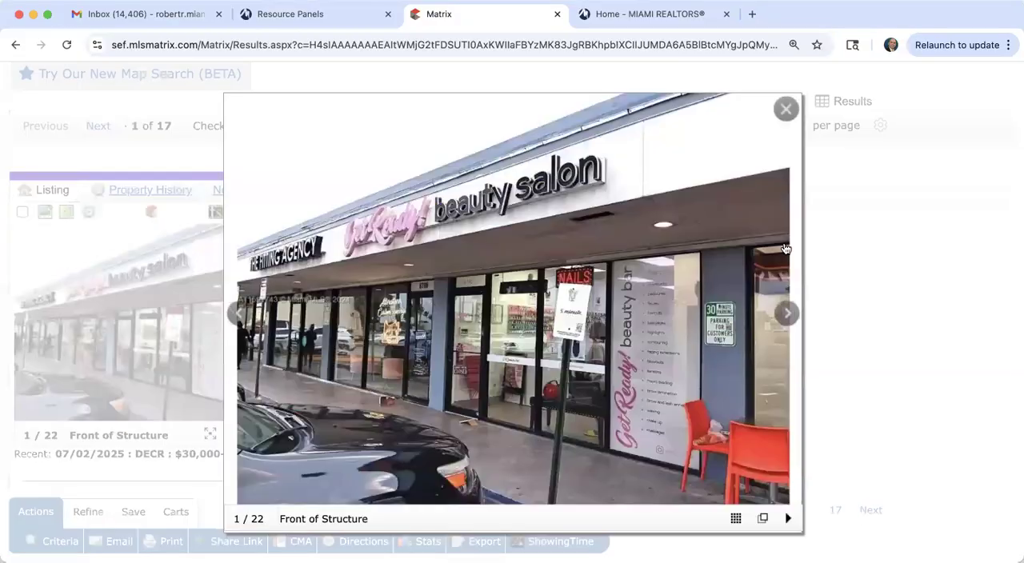
pyautogui.click(784, 316)
pyautogui.click(783, 316)
pyautogui.click(783, 317)
pyautogui.click(783, 316)
pyautogui.click(784, 316)
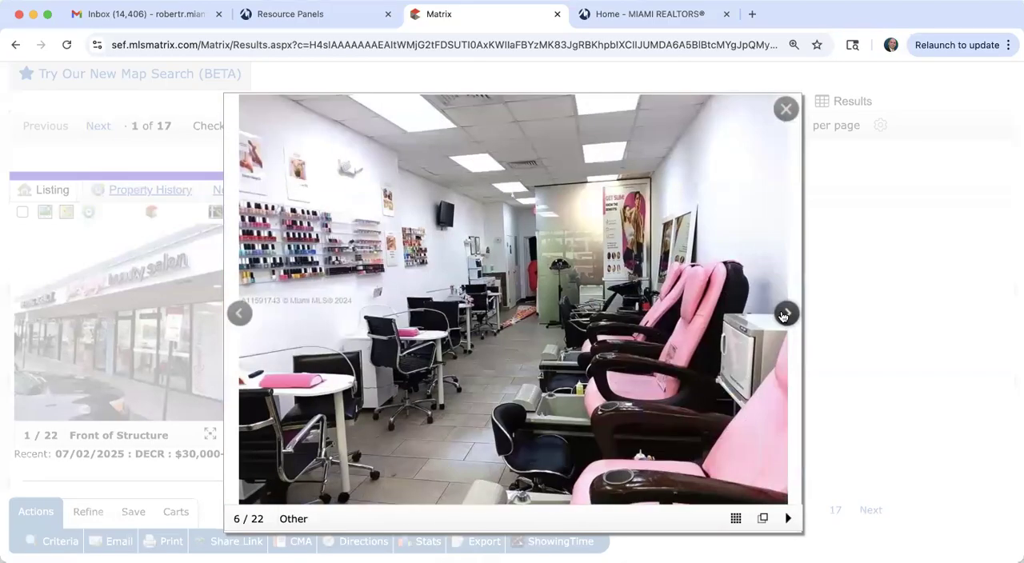
pyautogui.click(783, 316)
pyautogui.click(791, 110)
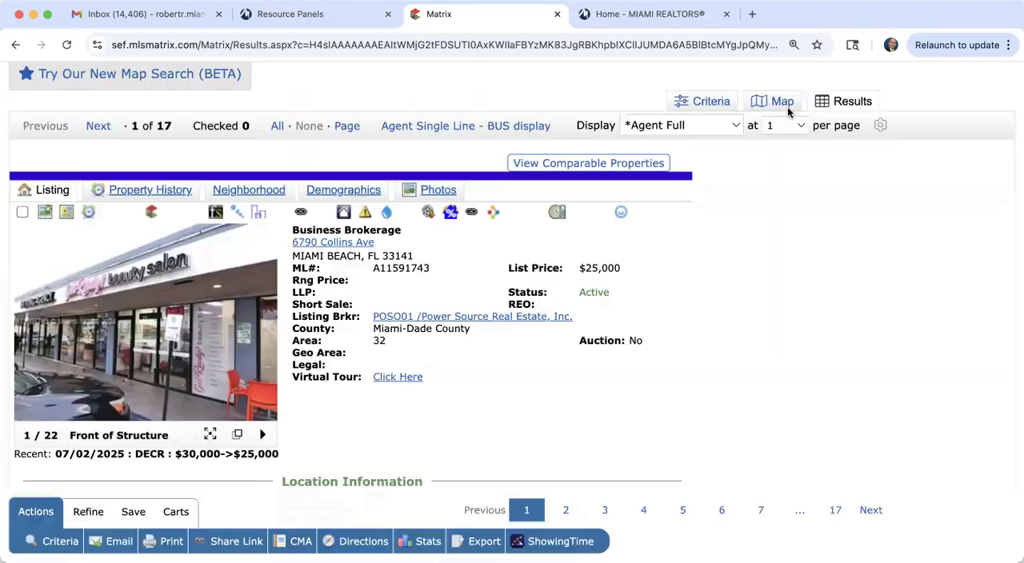
pyautogui.click(714, 102)
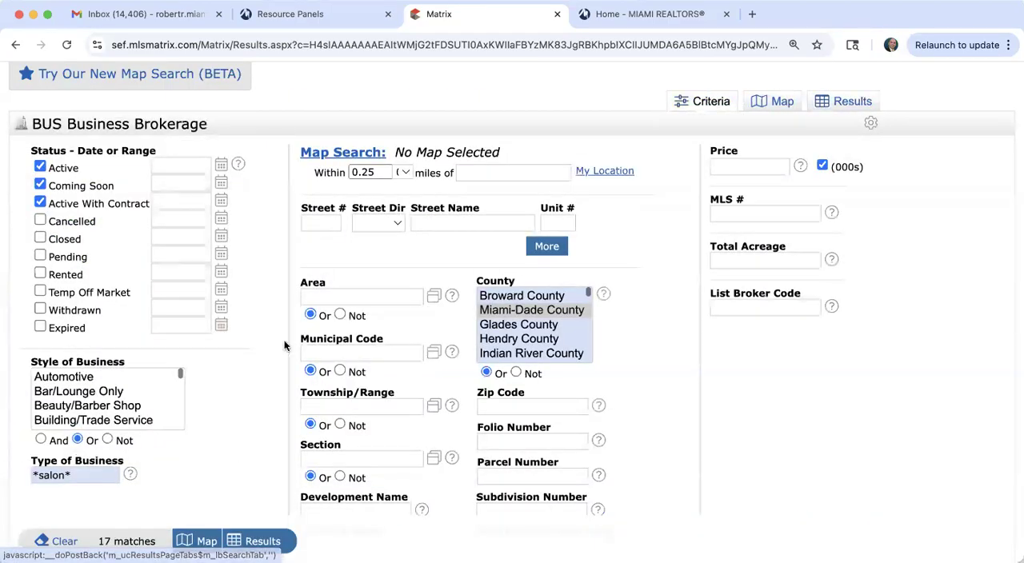
# Step: Set the type of business to the wildcard keyword *liquor* and show the matching listings
pyautogui.scroll(-3, 212, 416)
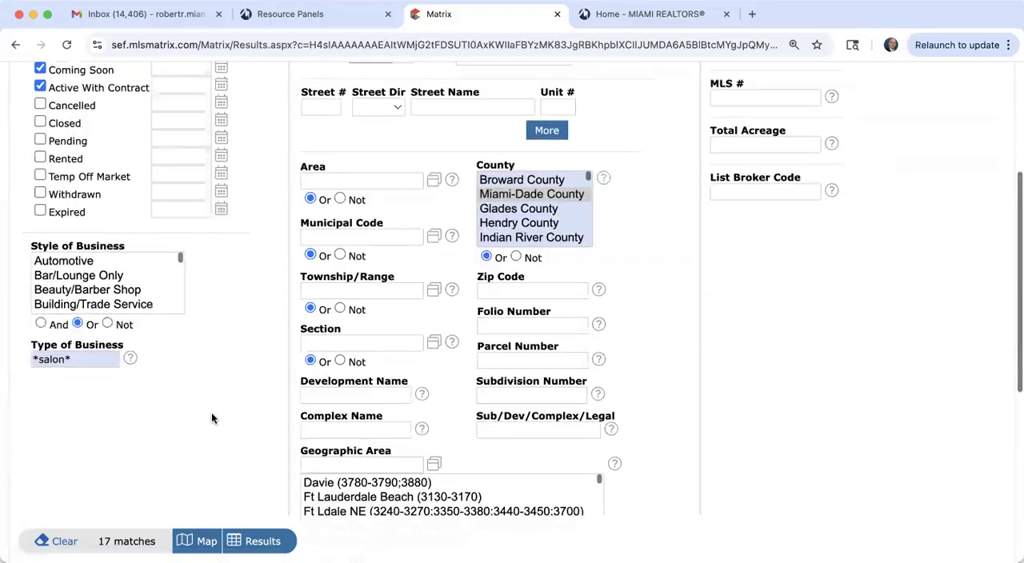
pyautogui.tripleClick(79, 359)
pyautogui.write('*liquor*')
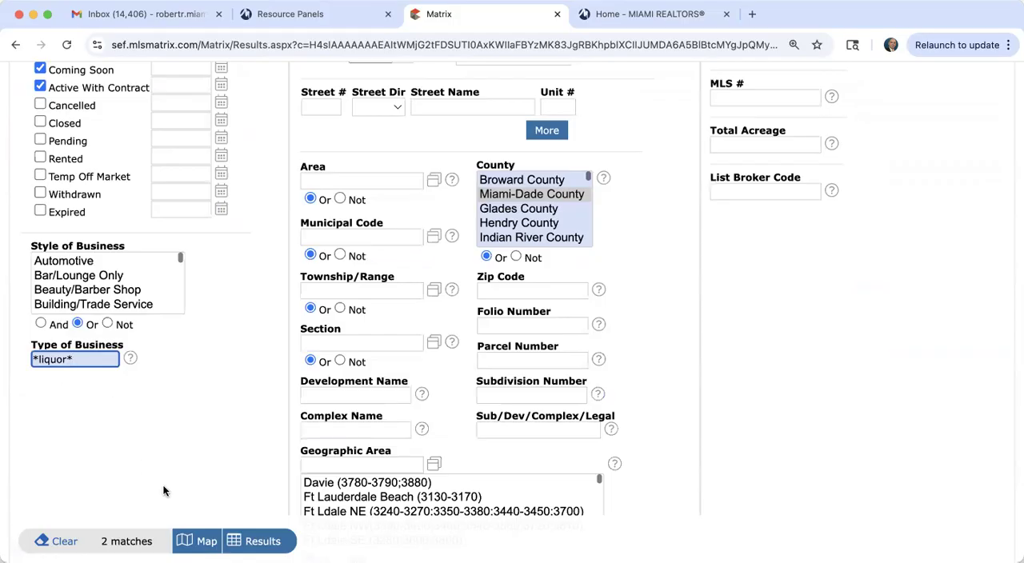
pyautogui.click(264, 543)
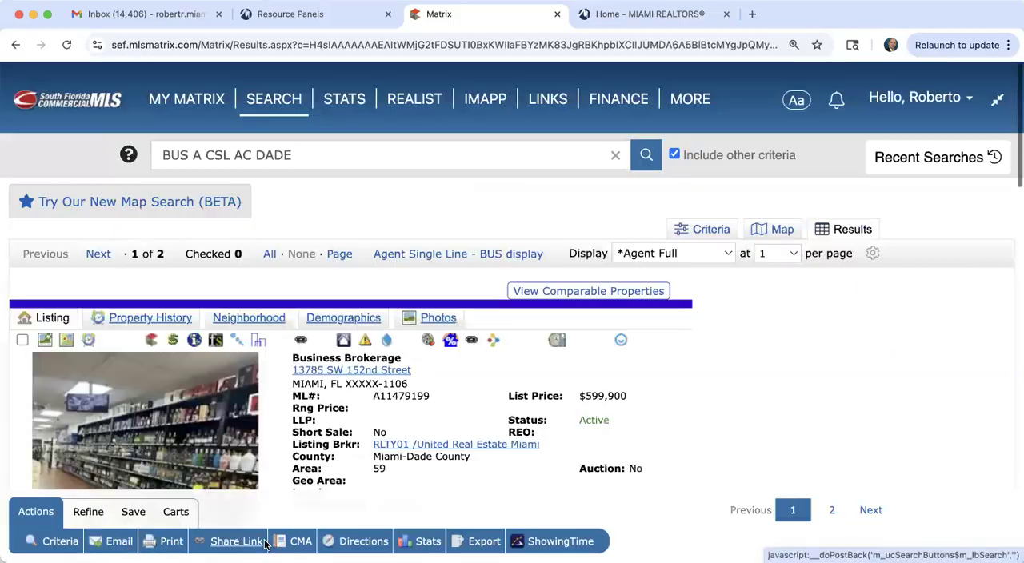
# Step: Review the first liquor store listing's price, type of business, licenses, remarks and broker remarks
pyautogui.scroll(-3, 288, 384)
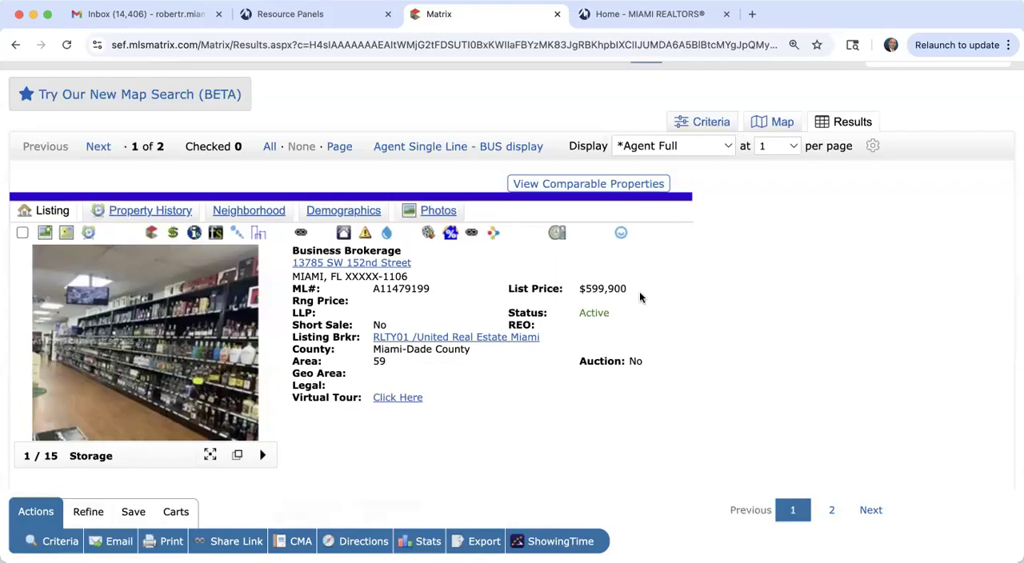
pyautogui.scroll(-2, 583, 331)
pyautogui.scroll(-10, 582, 337)
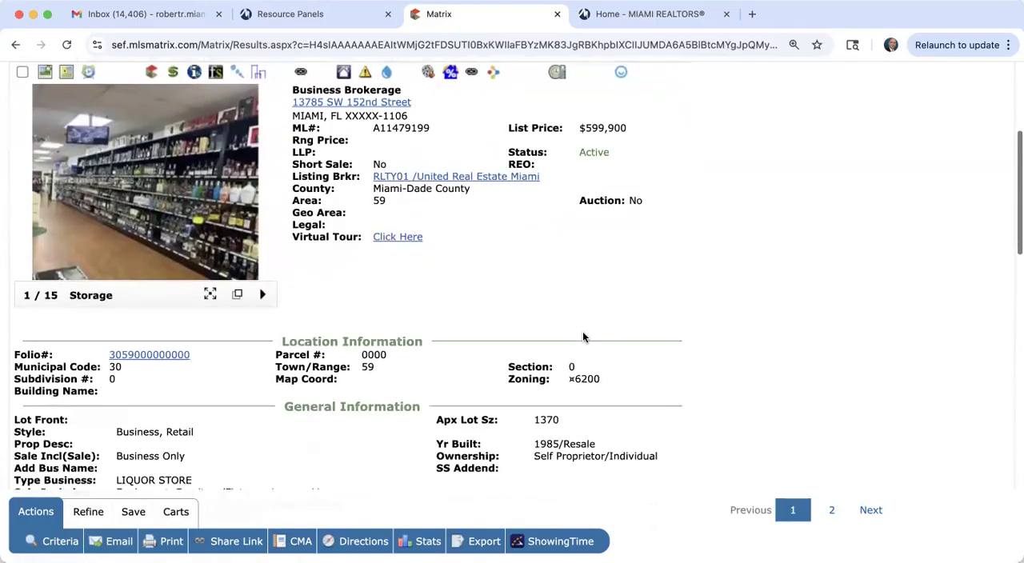
pyautogui.scroll(-3, 583, 337)
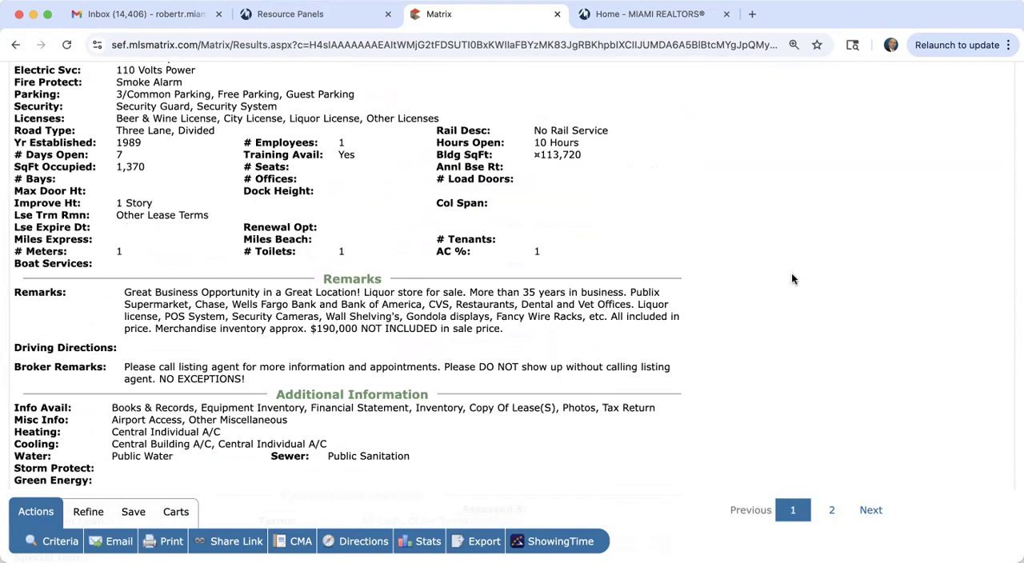
pyautogui.scroll(10, 792, 278)
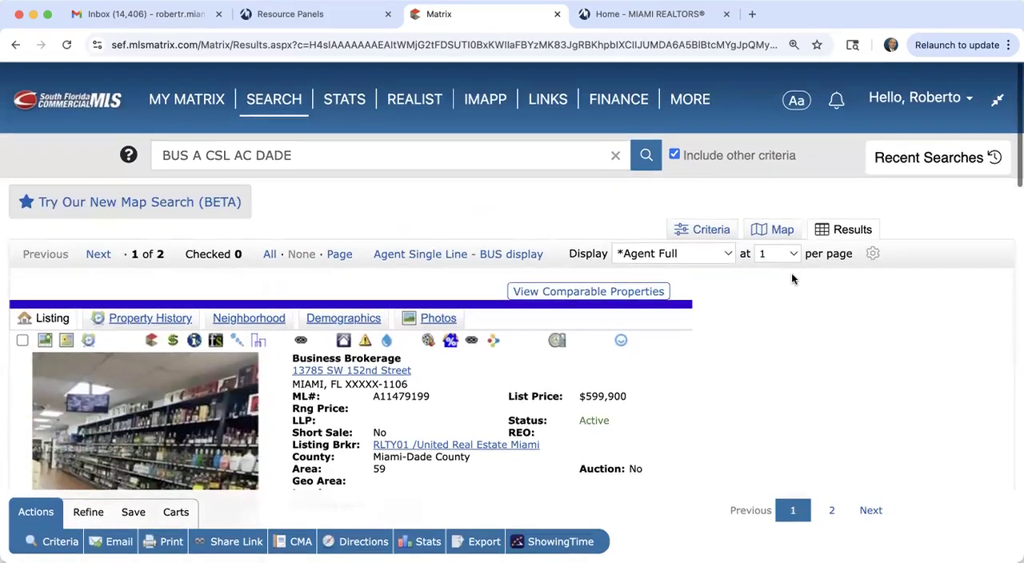
# Step: Open the CLD Land-Comm/Bus/Agr/Indust search form and look over its criteria fields
pyautogui.moveTo(316, 106)
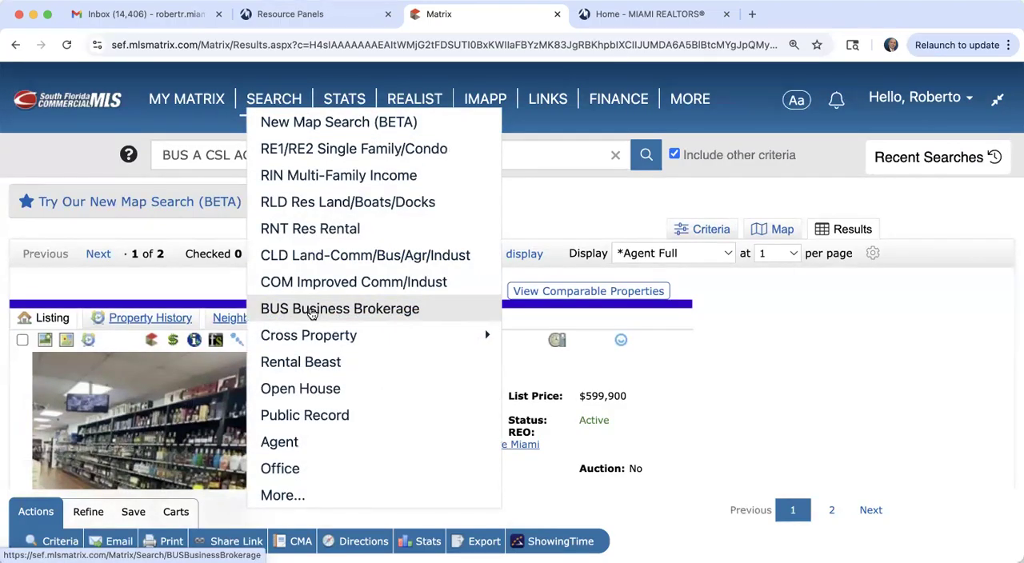
pyautogui.click(322, 256)
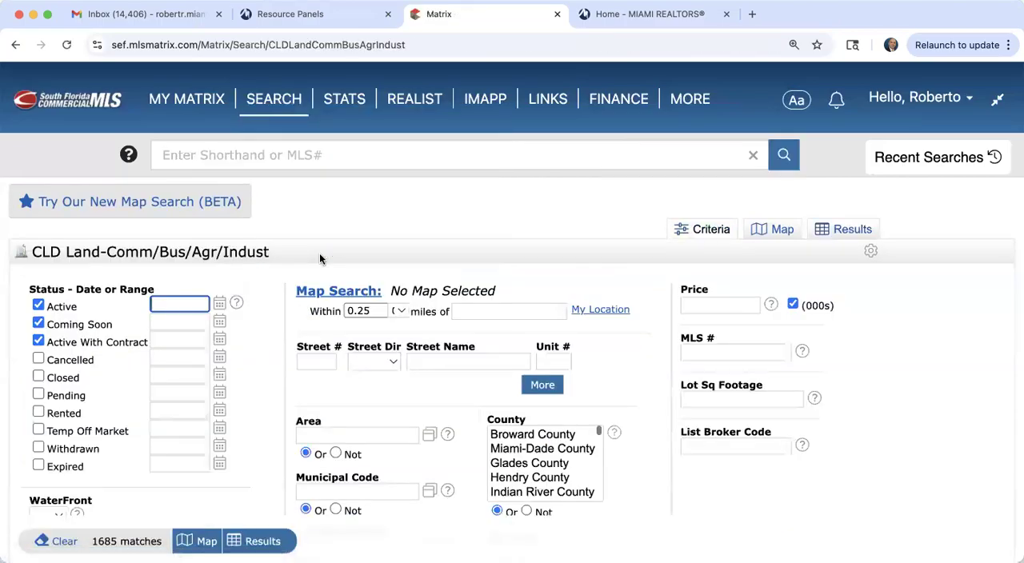
pyautogui.click(286, 106)
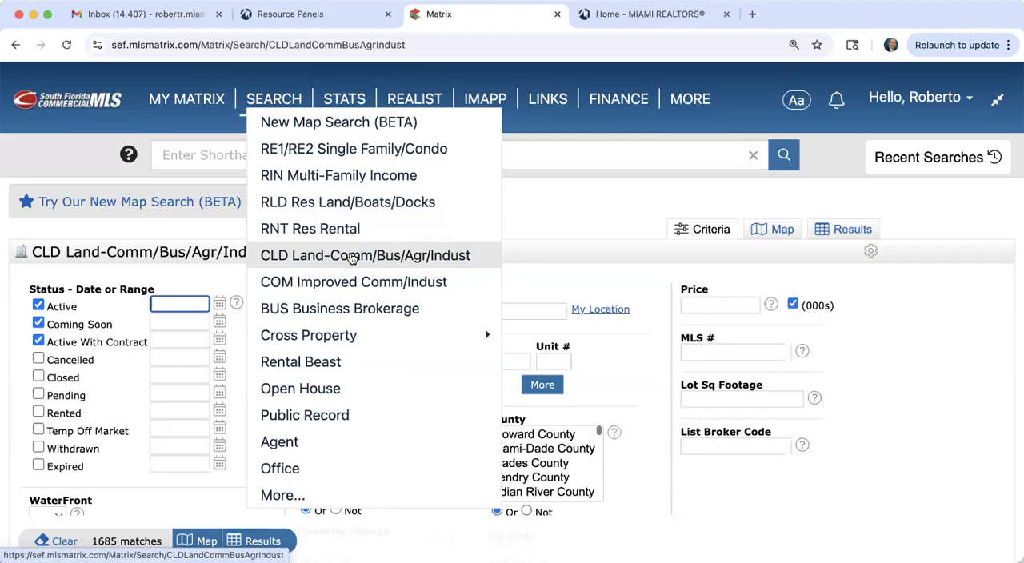
pyautogui.click(306, 256)
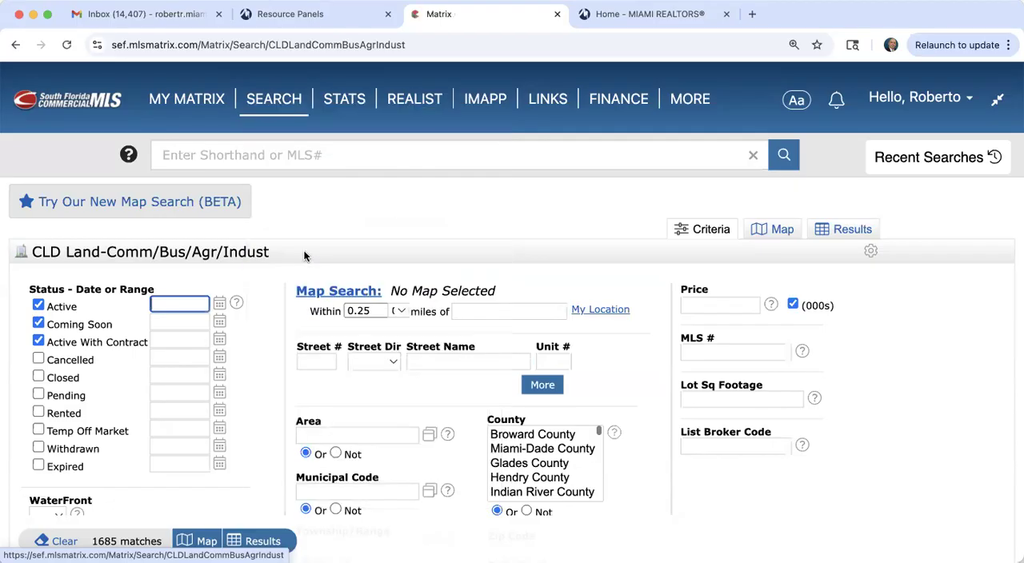
pyautogui.scroll(-5, 304, 255)
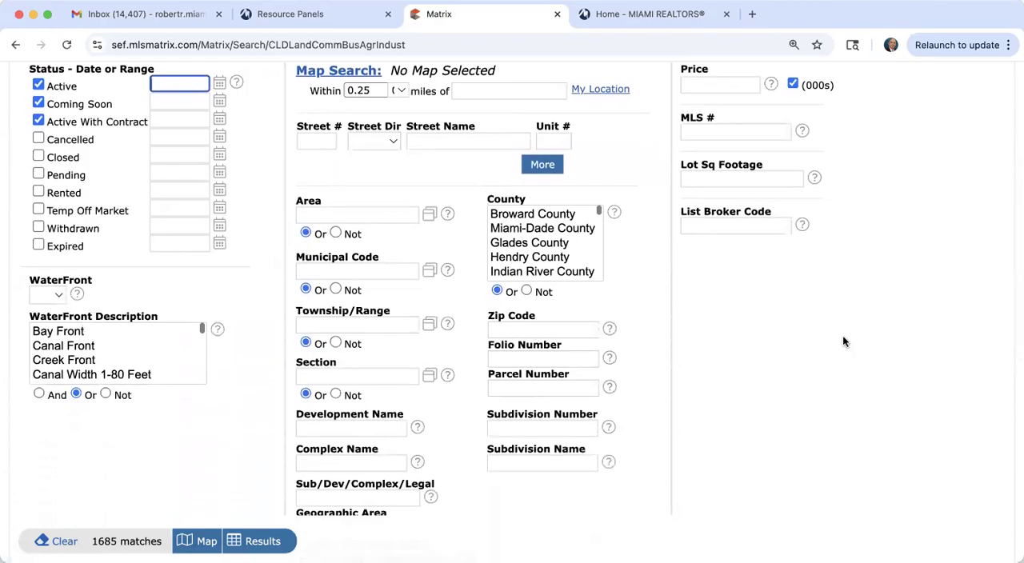
pyautogui.scroll(-1, 842, 336)
pyautogui.scroll(1, 843, 337)
pyautogui.scroll(2, 843, 342)
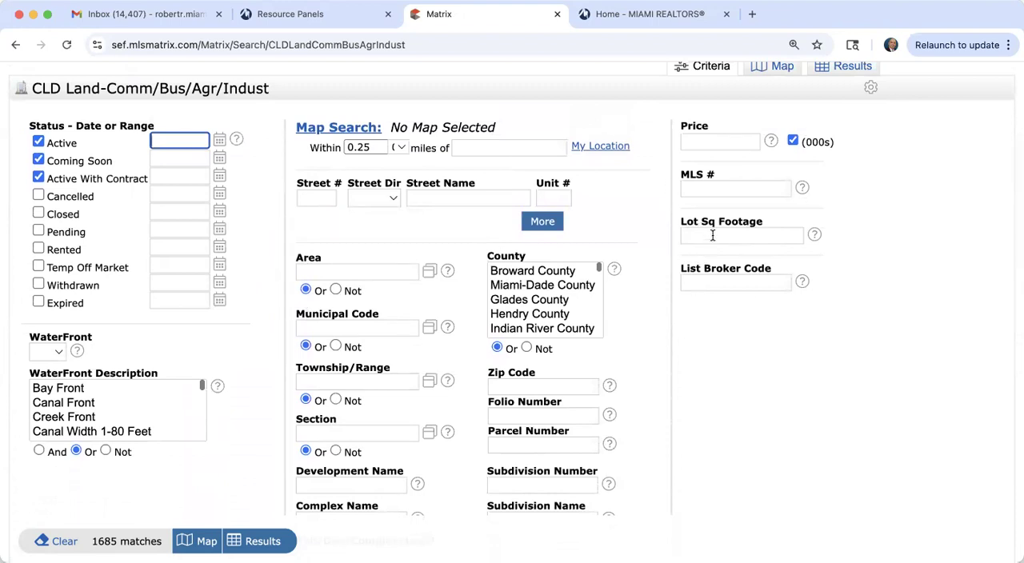
# Step: Limit the land search to lots of 43000+ square feet in Miami-Dade County
pyautogui.moveTo(713, 235)
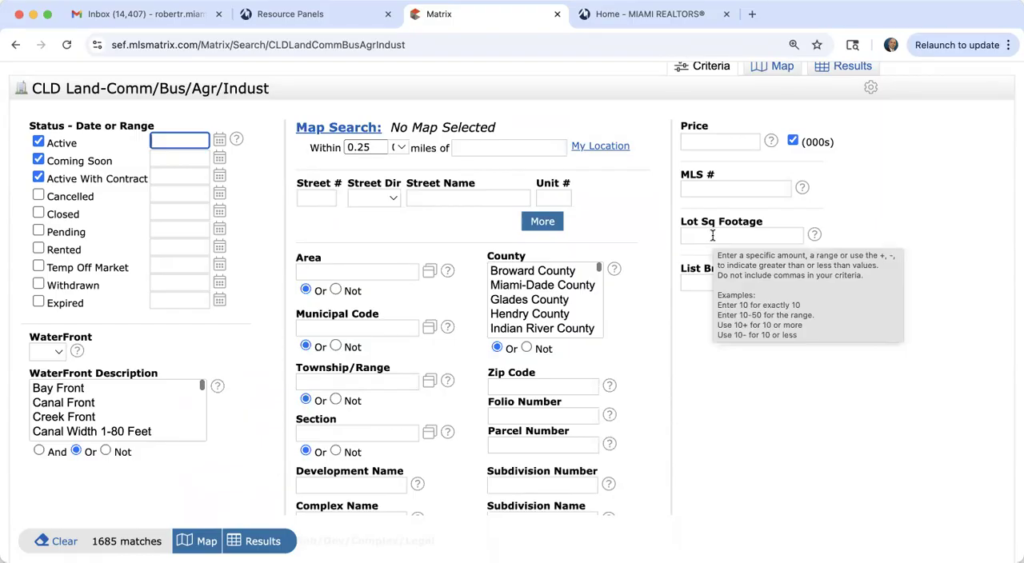
pyautogui.click(713, 235)
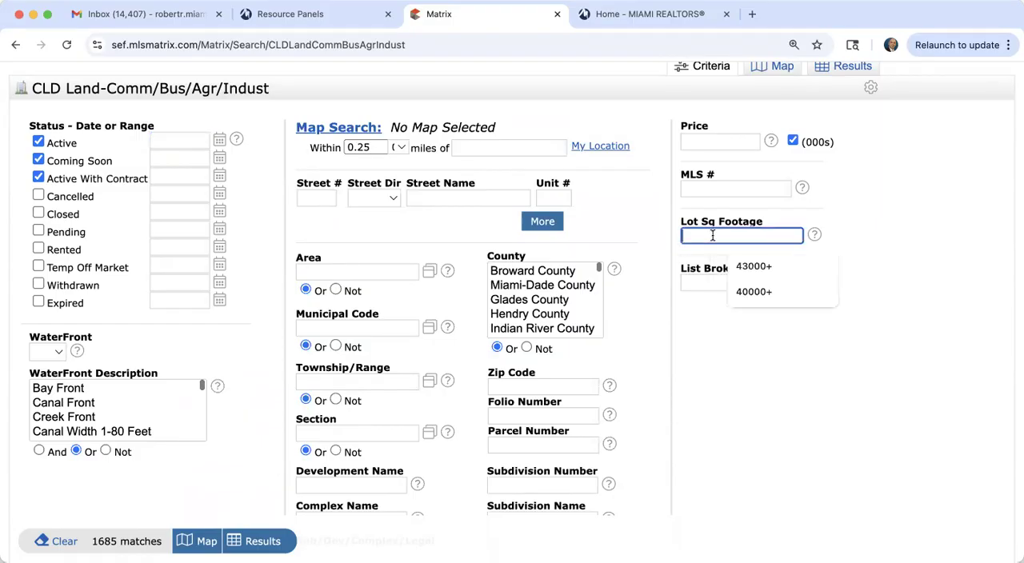
pyautogui.click(754, 266)
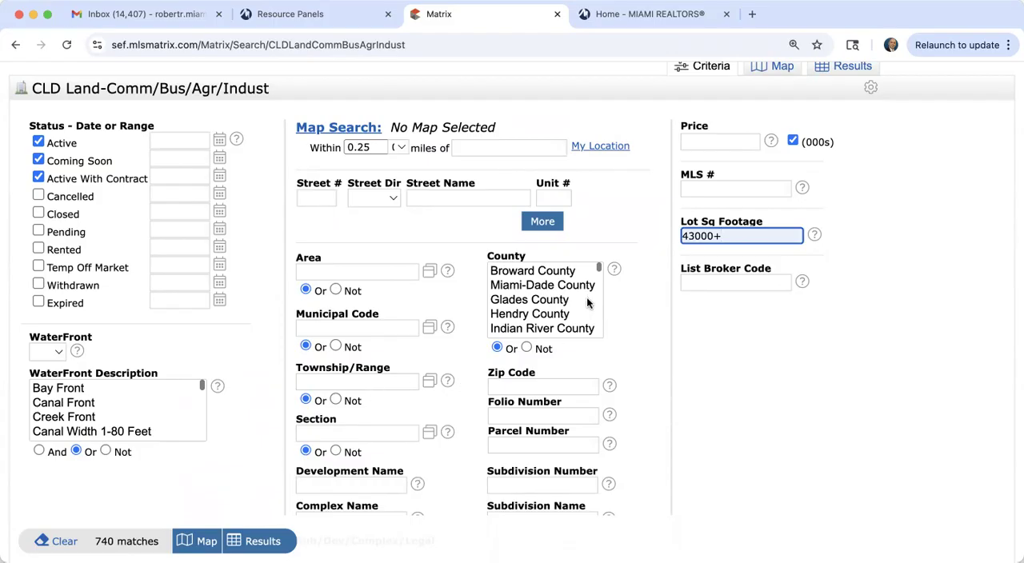
pyautogui.click(544, 286)
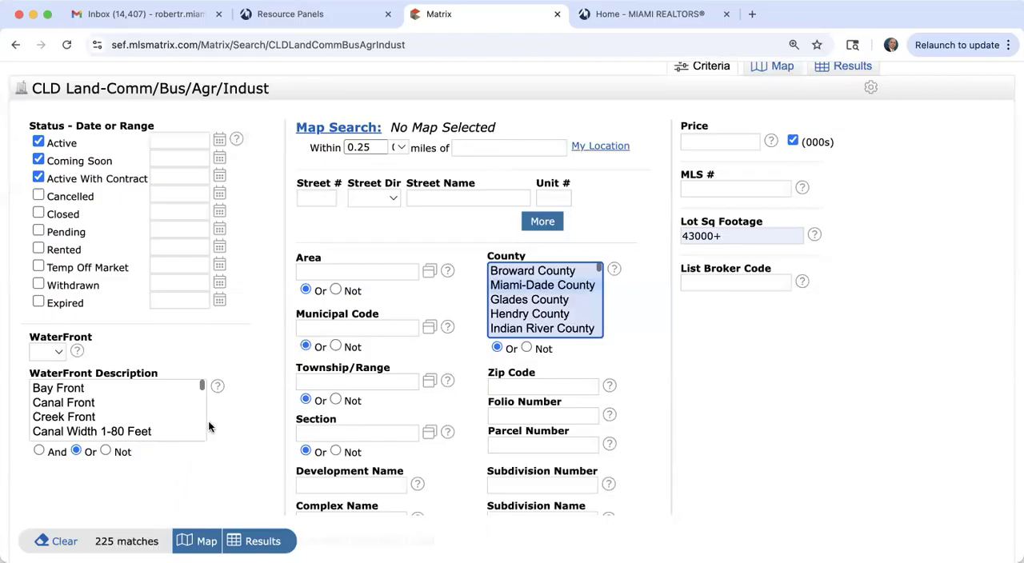
# Step: Add the city hialeah to the land search criteria and show the matching listings
pyautogui.scroll(-3, 254, 448)
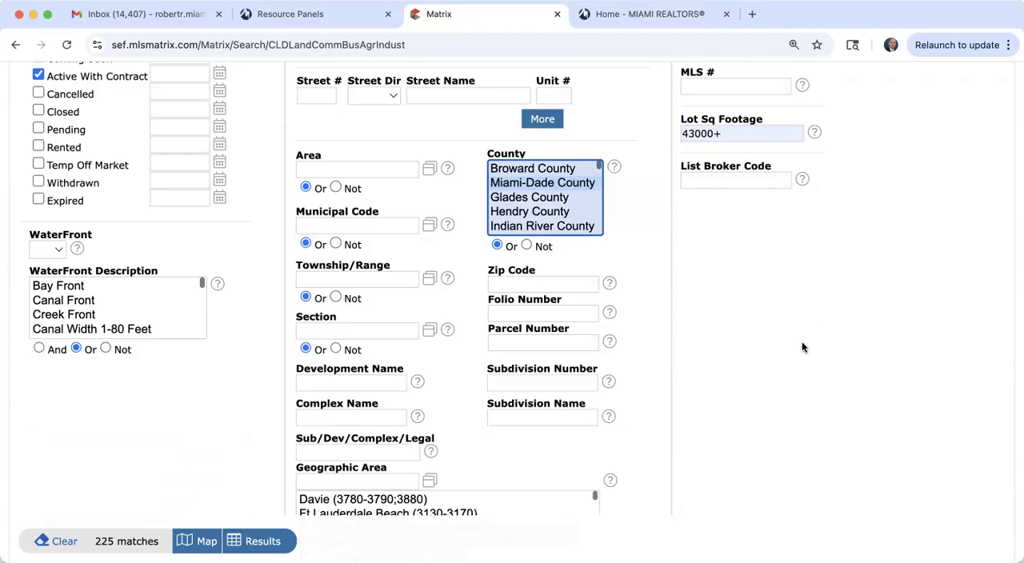
pyautogui.scroll(-3, 802, 342)
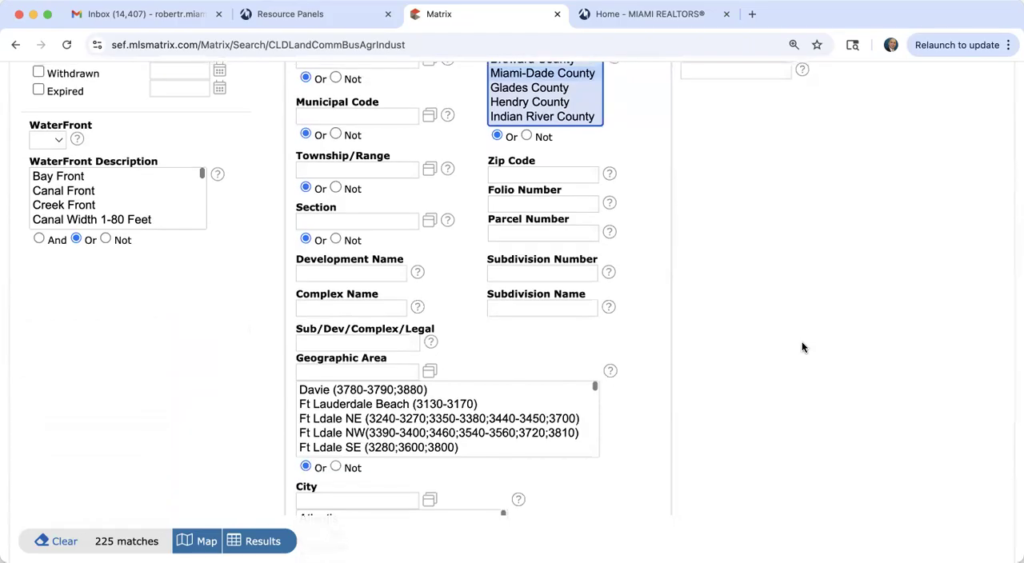
pyautogui.scroll(-4, 802, 343)
pyautogui.scroll(9, 802, 347)
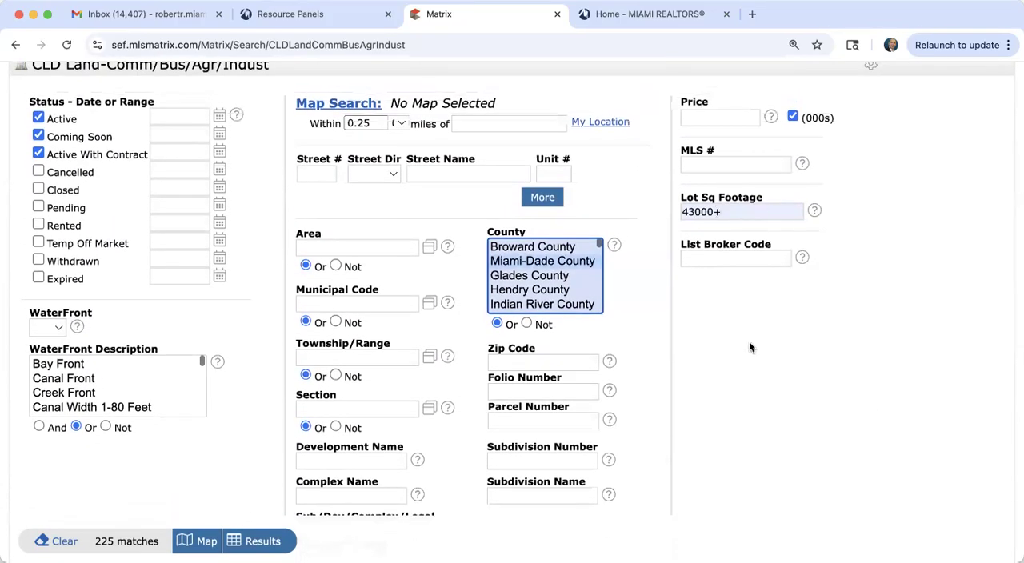
pyautogui.scroll(-1, 735, 385)
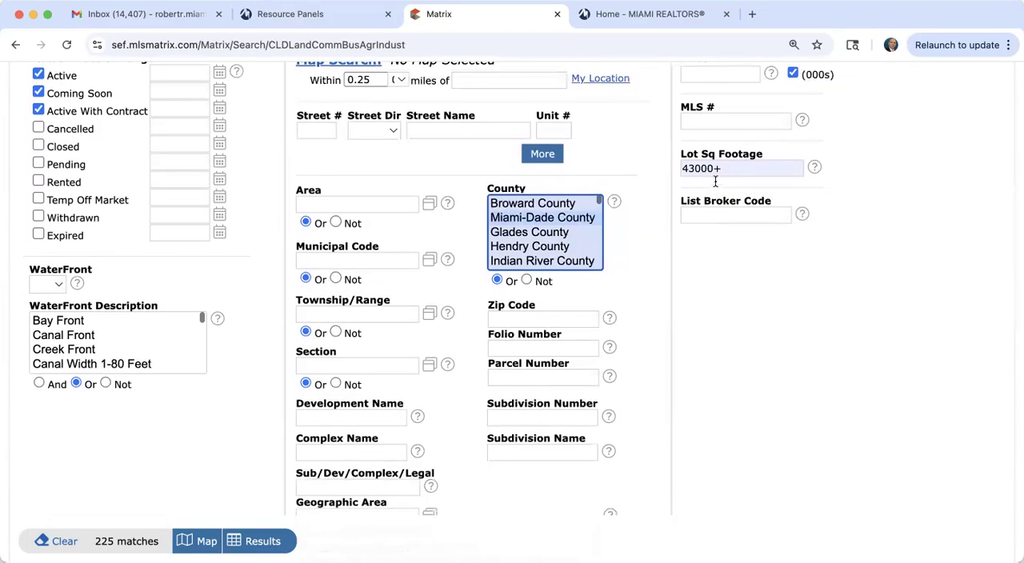
pyautogui.moveTo(734, 175)
pyautogui.scroll(-5, 692, 356)
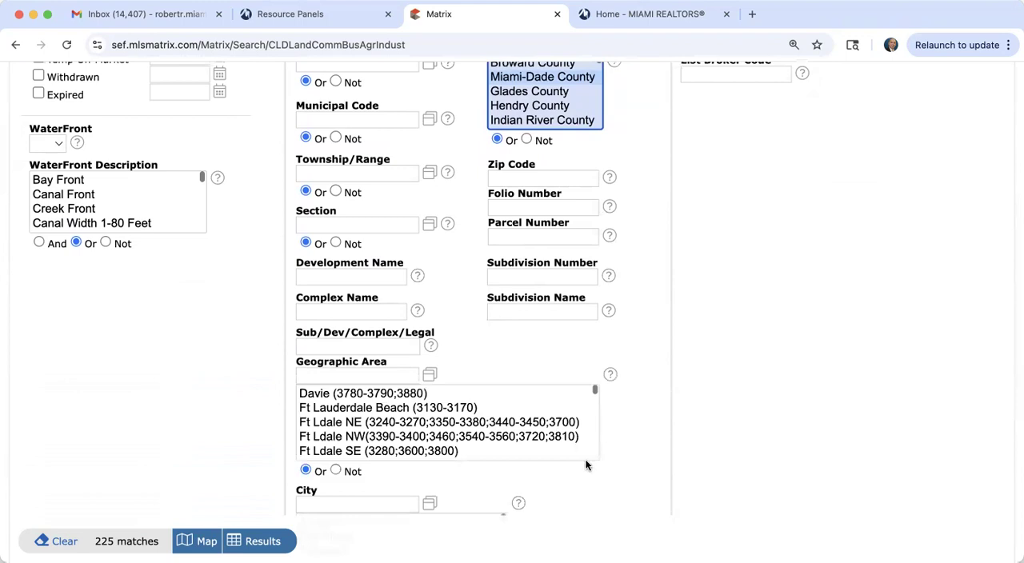
pyautogui.scroll(-3, 576, 460)
pyautogui.click(393, 384)
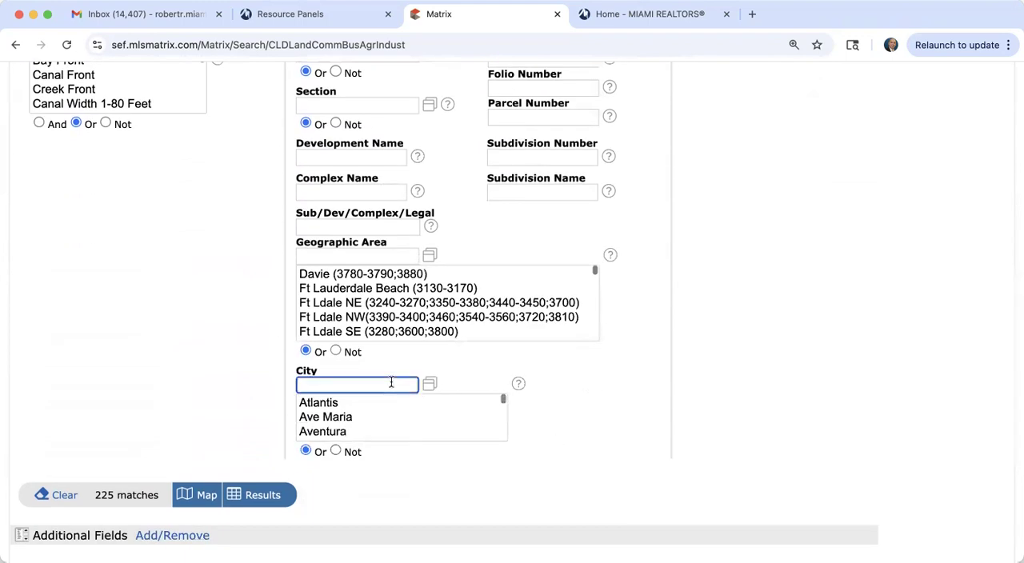
pyautogui.write('hialeah')
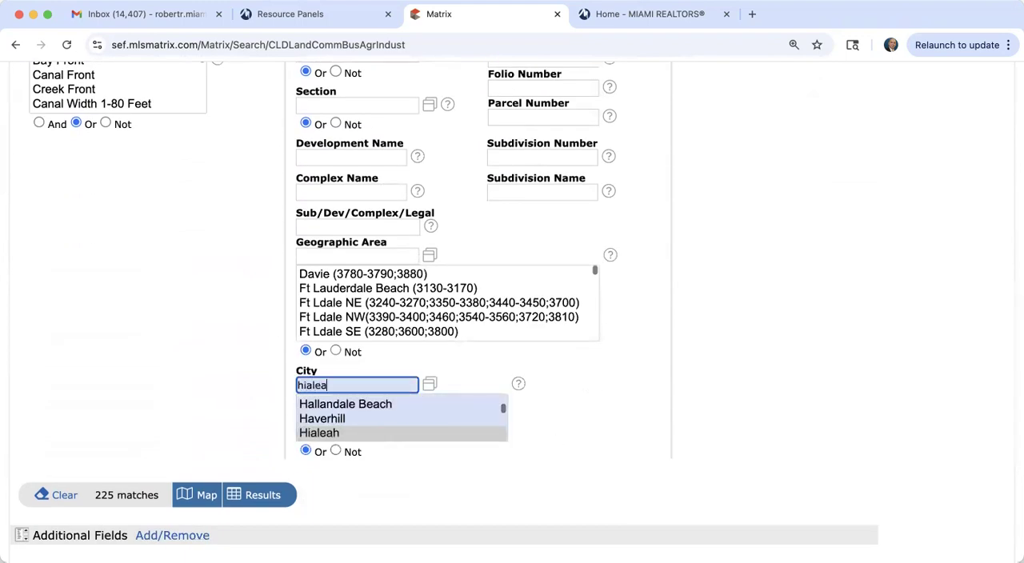
pyautogui.click(262, 497)
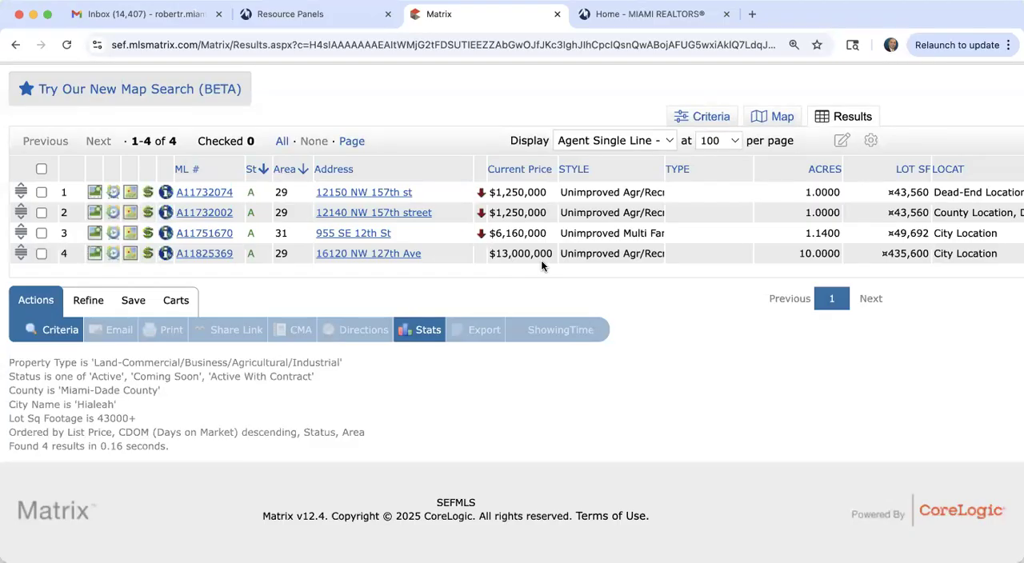
# Step: Open the first Hialeah land listing in full, view its enlarged aerial photo, and close the gallery
pyautogui.click(198, 197)
pyautogui.click(180, 406)
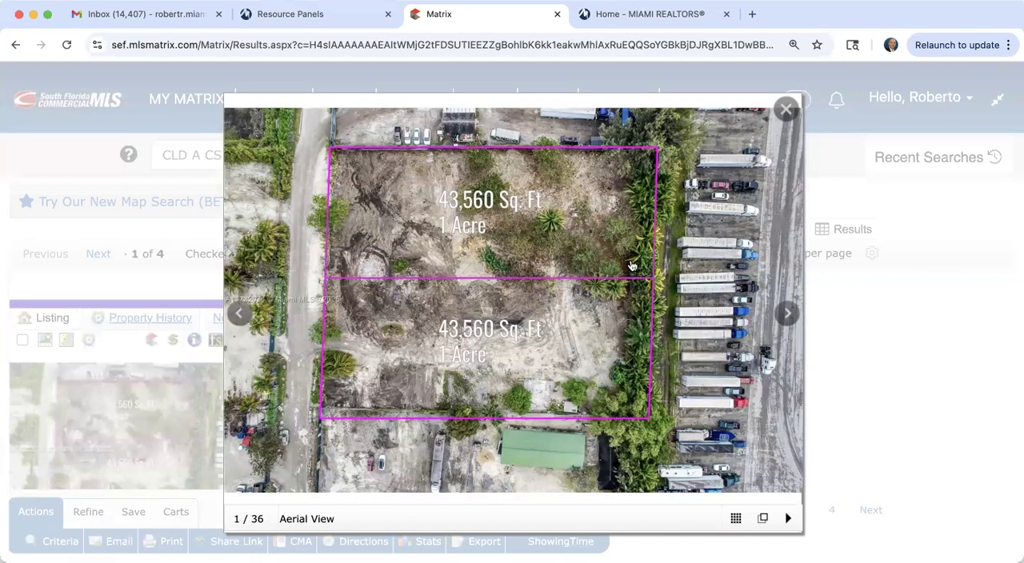
pyautogui.click(783, 110)
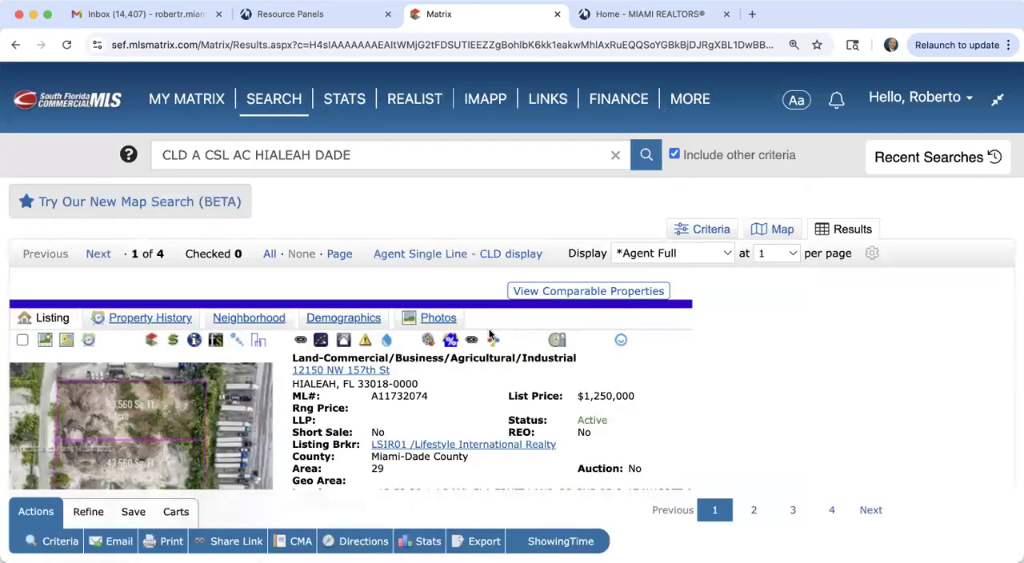
# Step: Glance at the second land listing, return to the first, and read its location details and remarks
pyautogui.scroll(-2, 560, 412)
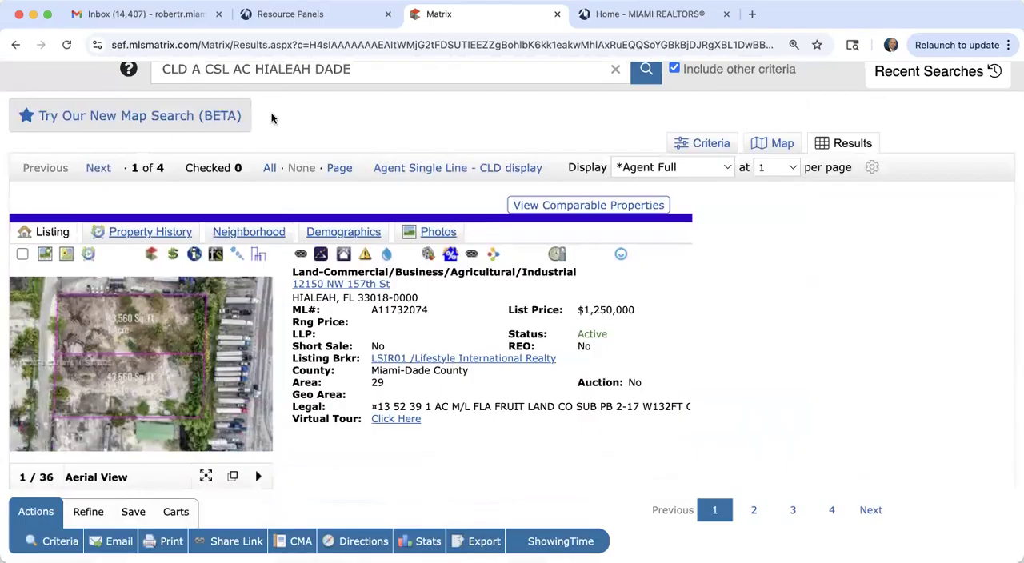
pyautogui.click(96, 169)
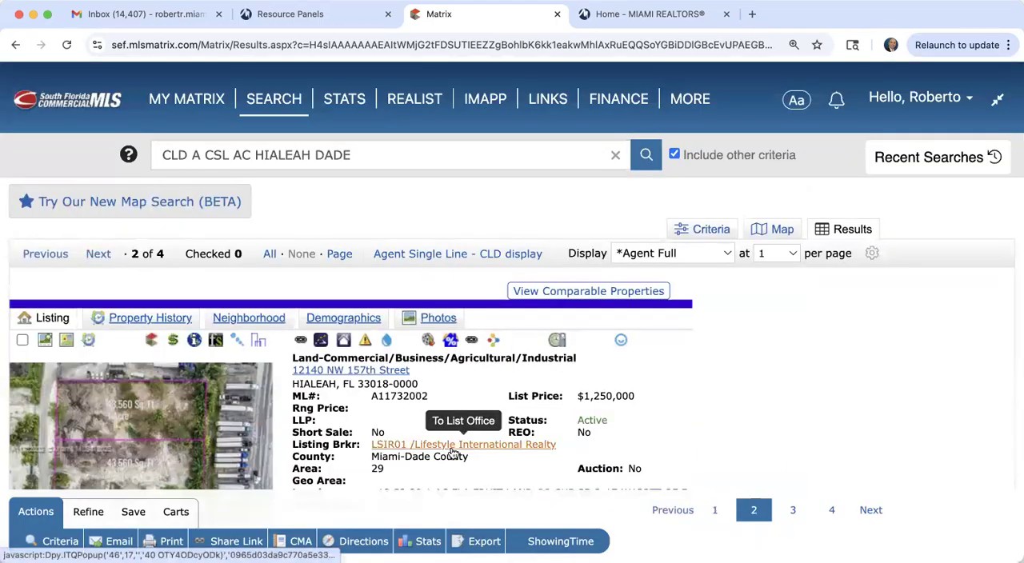
pyautogui.click(51, 255)
pyautogui.scroll(-4, 491, 419)
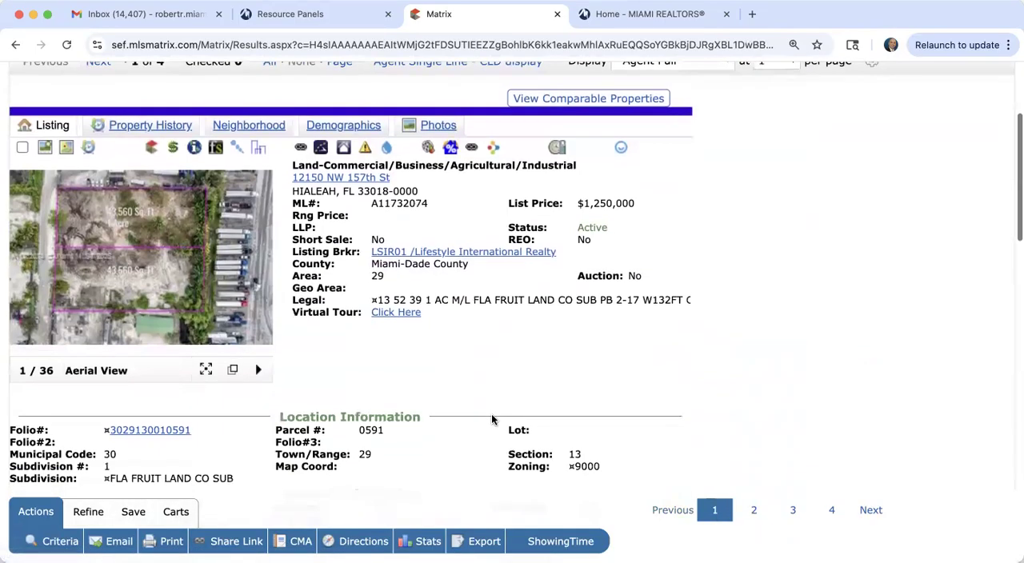
pyautogui.scroll(-10, 491, 418)
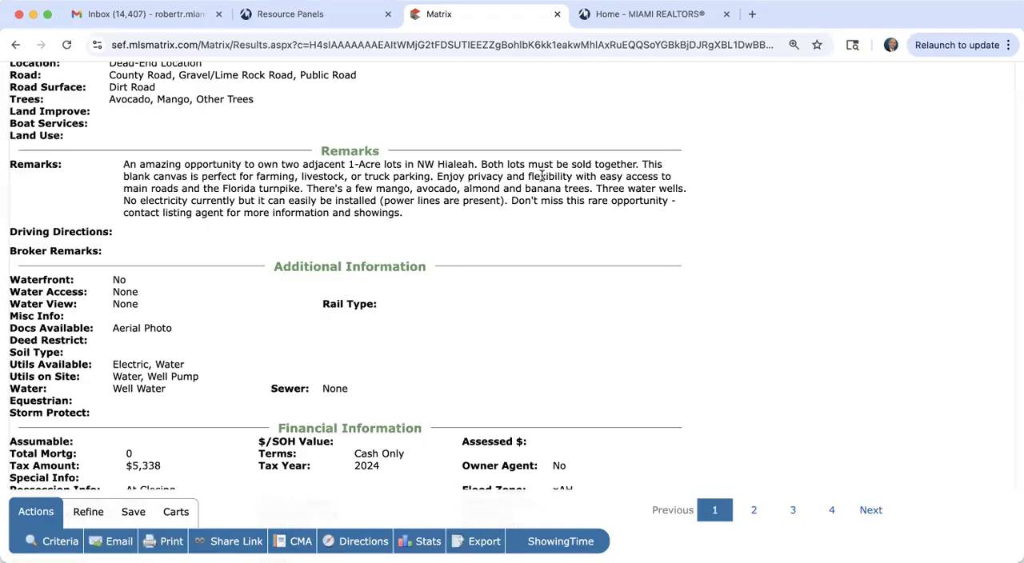
pyautogui.scroll(10, 542, 175)
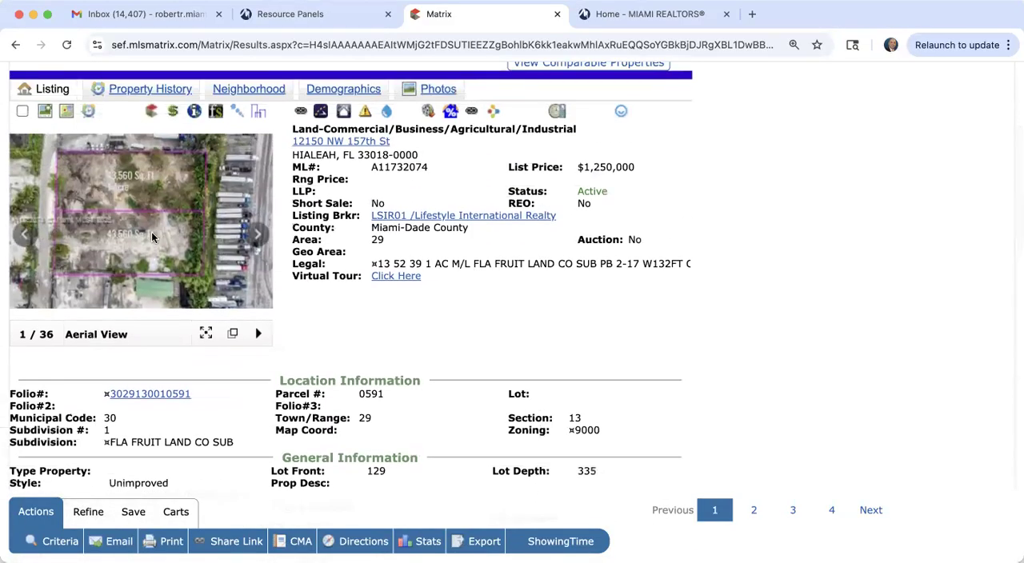
# Step: Enlarge the first listing's aerial photo of the two adjacent lots again, close it, and advance to the second listing
pyautogui.click(152, 235)
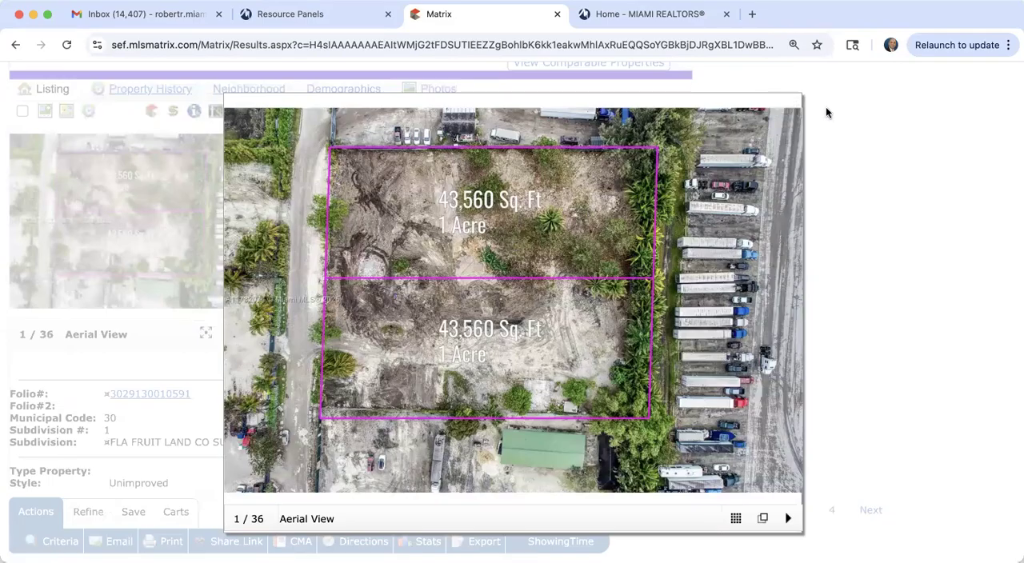
pyautogui.click(775, 118)
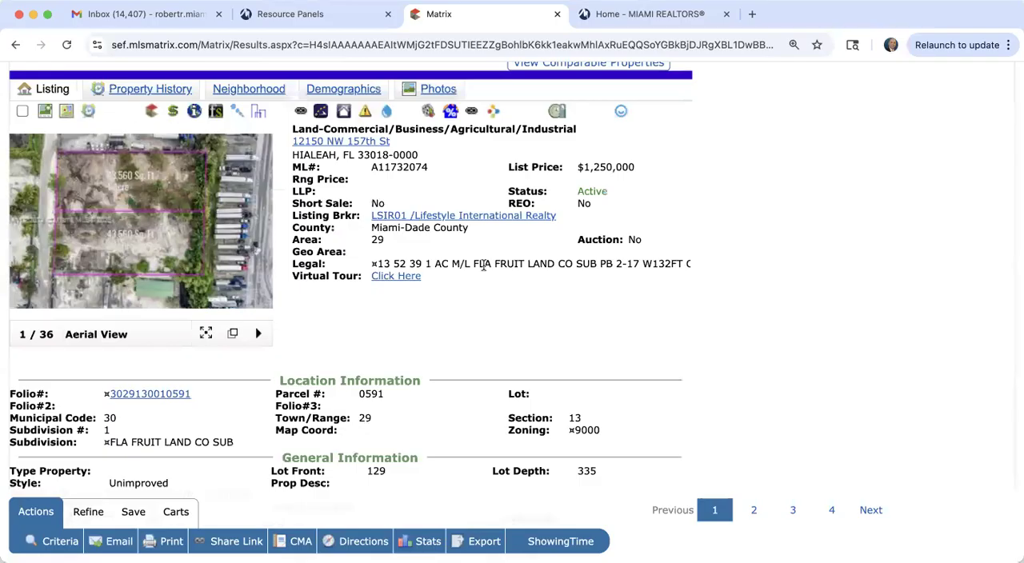
pyautogui.scroll(5, 484, 265)
pyautogui.click(99, 240)
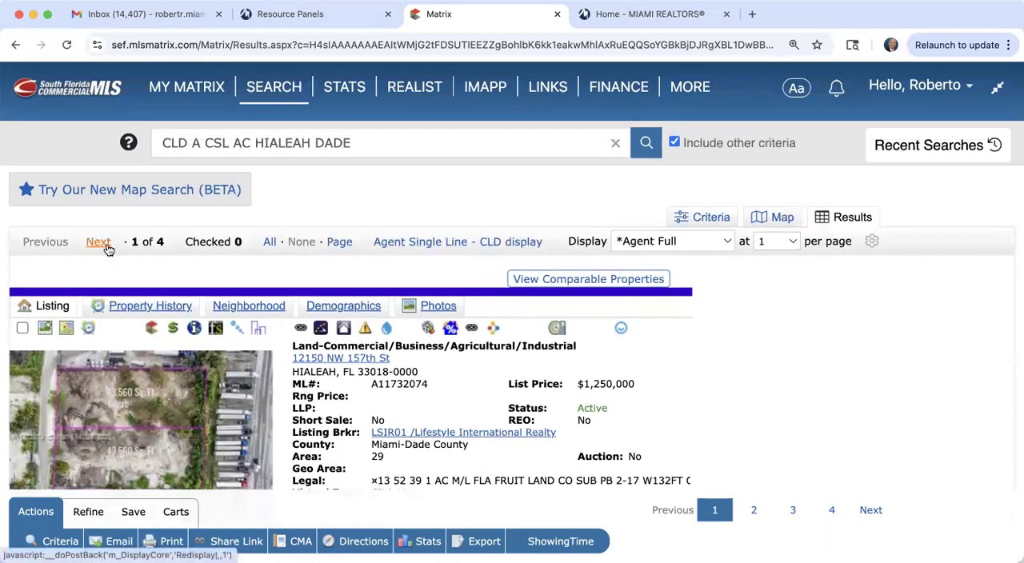
# Step: Advance to the third Hialeah land listing, browse all its enlarged photos and drawings, and close the gallery
pyautogui.click(100, 254)
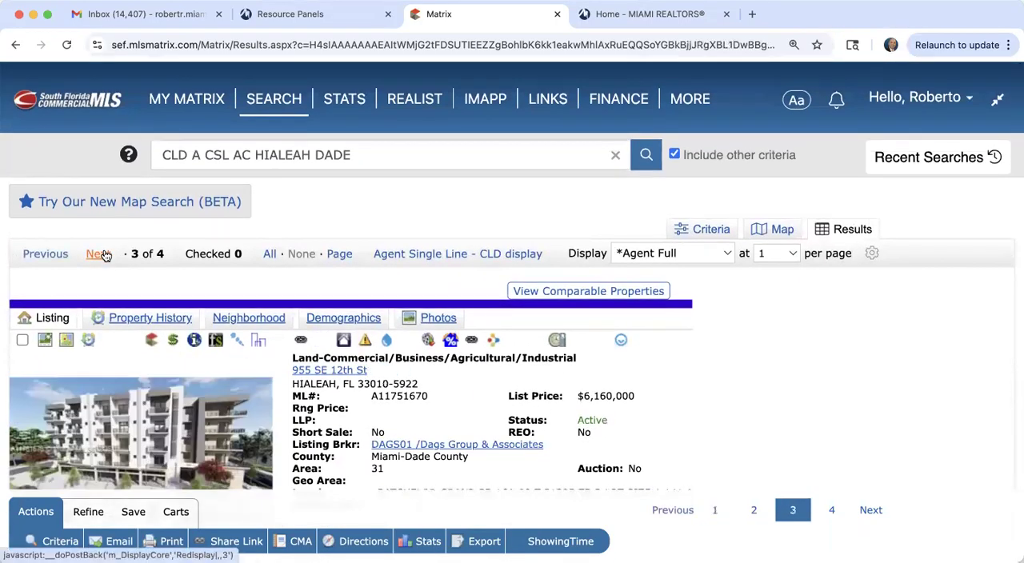
pyautogui.scroll(-3, 315, 409)
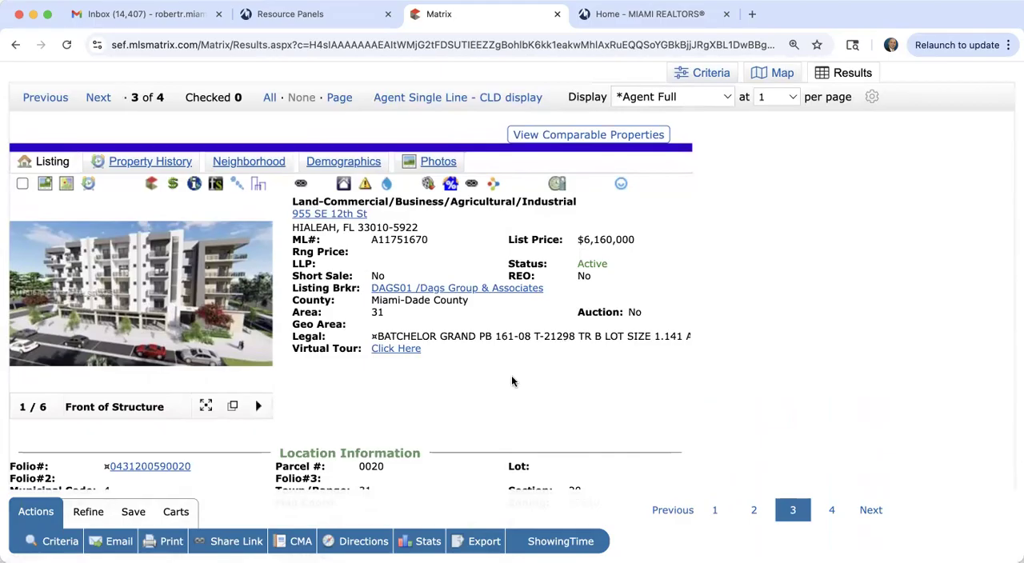
pyautogui.scroll(-3, 617, 286)
pyautogui.click(211, 176)
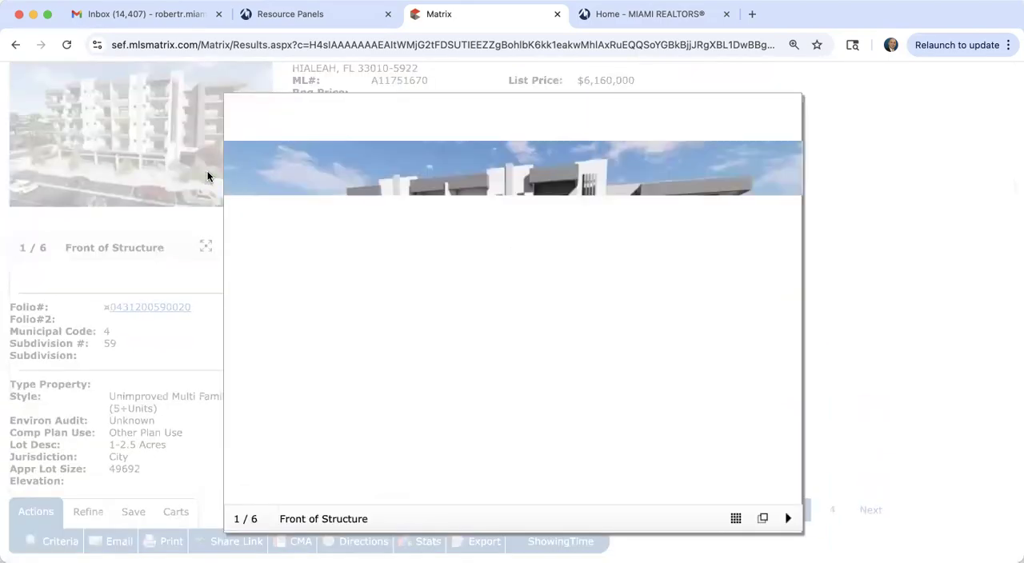
pyautogui.click(786, 316)
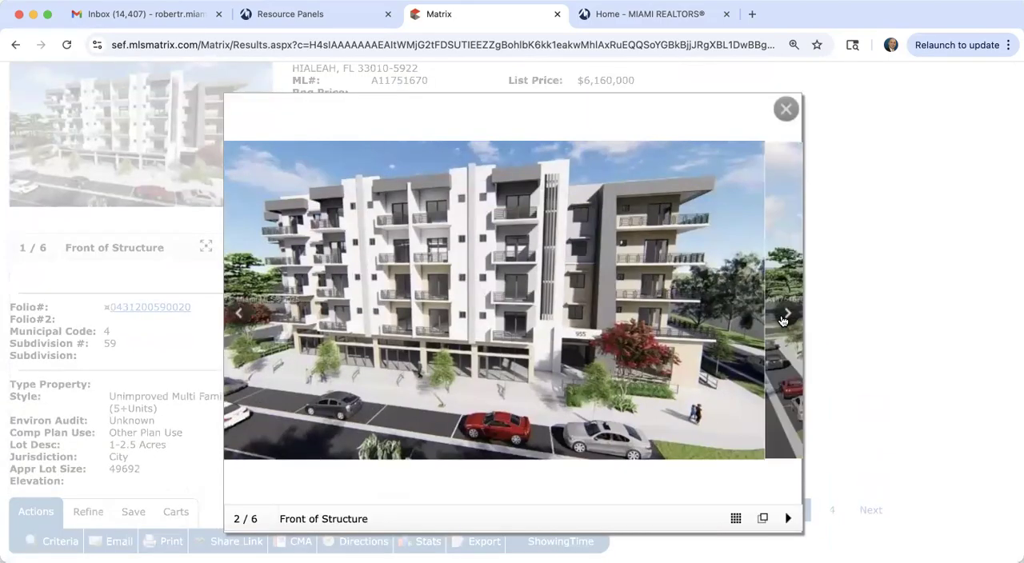
pyautogui.click(784, 320)
pyautogui.click(785, 318)
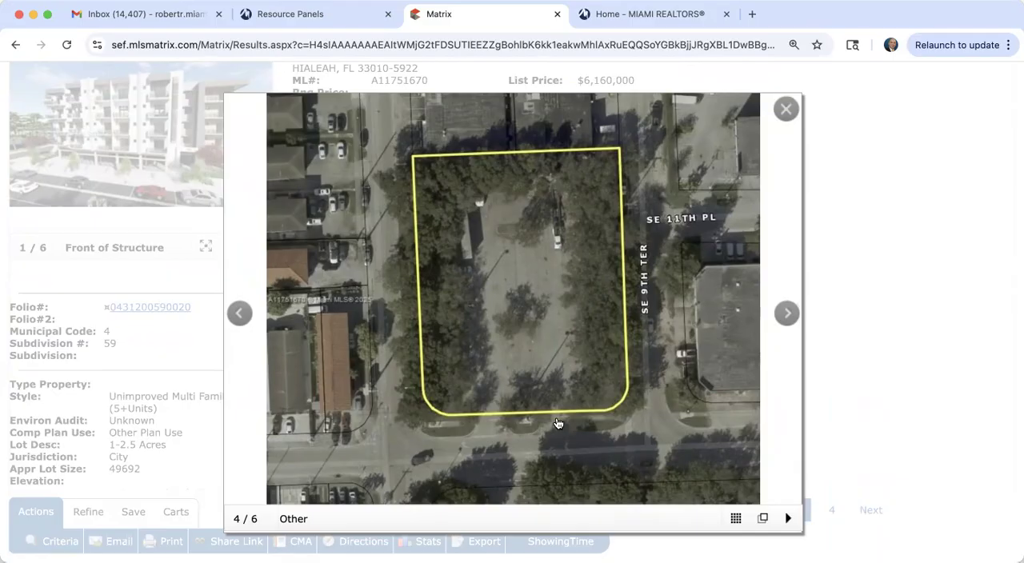
pyautogui.click(780, 317)
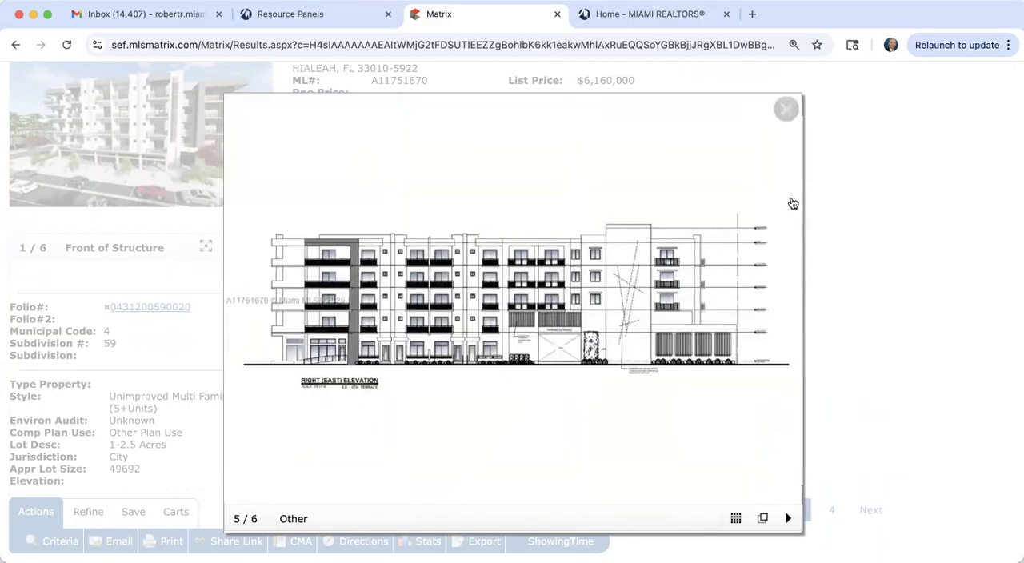
pyautogui.click(790, 314)
pyautogui.click(790, 316)
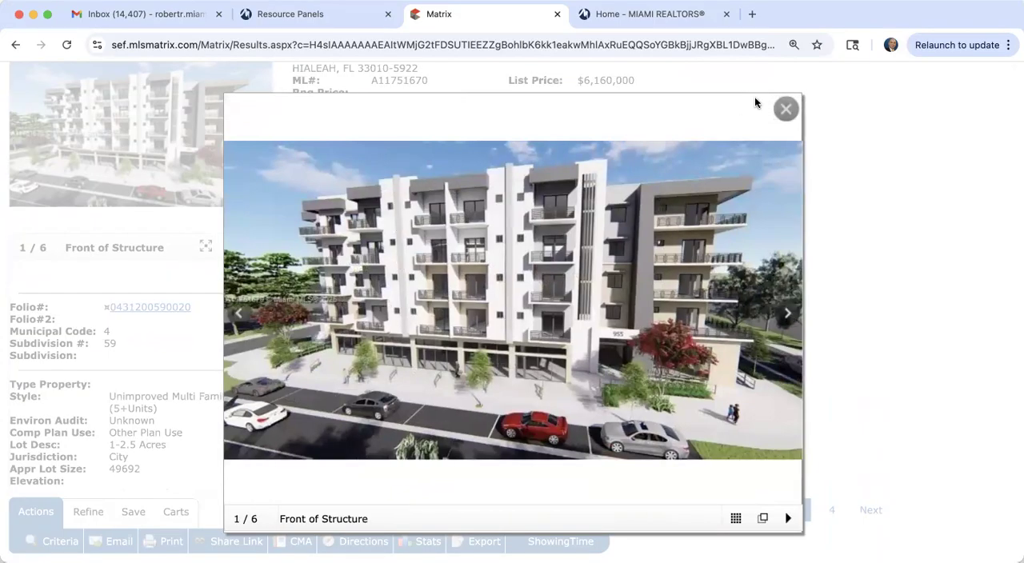
pyautogui.click(785, 108)
# Step: Read the third listing's location details, general information and remarks
pyautogui.scroll(-10, 714, 331)
pyautogui.scroll(10, 714, 332)
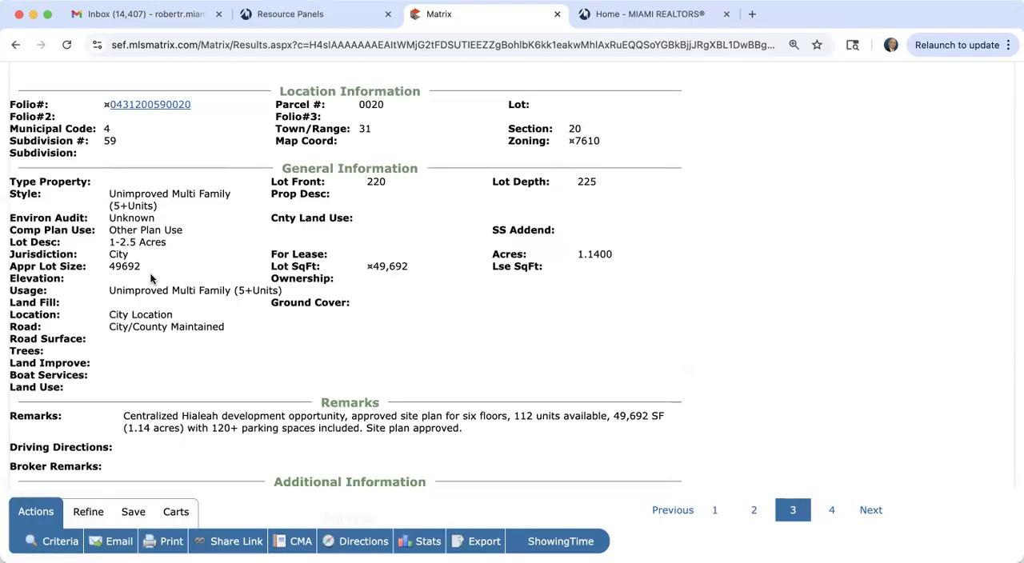
pyautogui.scroll(-3, 149, 273)
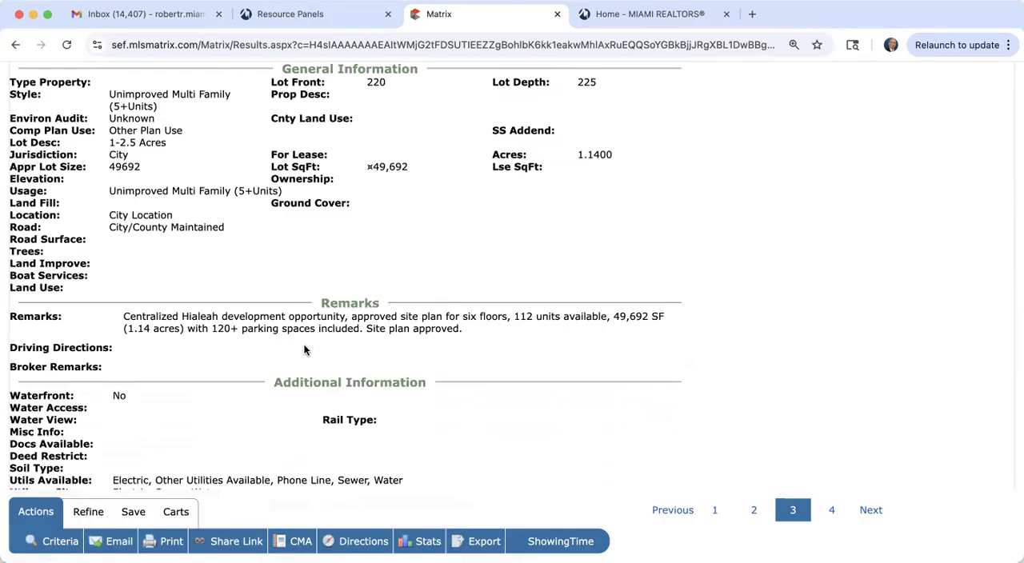
pyautogui.scroll(-7, 304, 349)
# Step: Advance to the fourth Hialeah listing, enlarge its aerial photo with the property outline, and close it
pyautogui.scroll(7, 304, 350)
pyautogui.scroll(10, 304, 350)
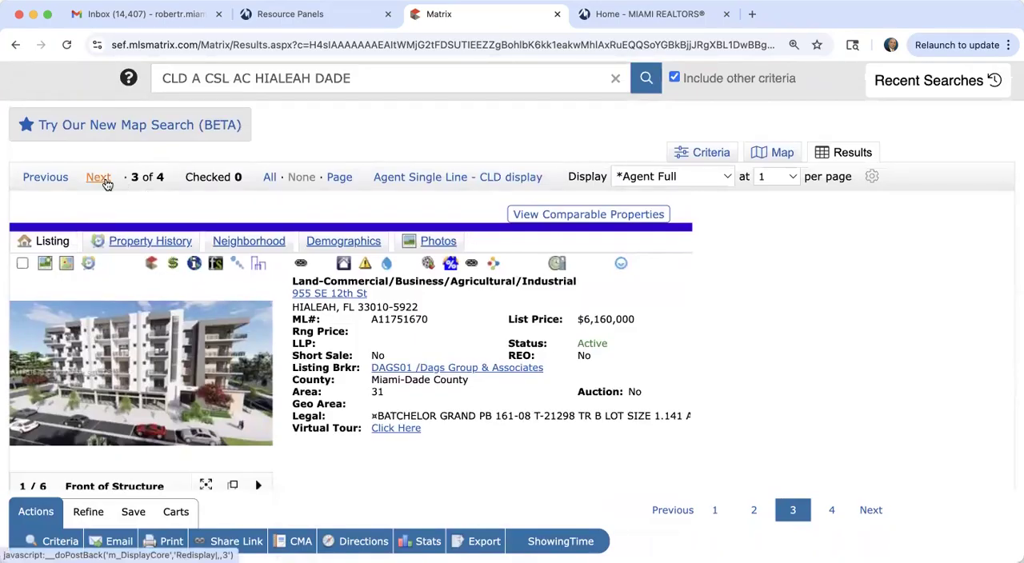
pyautogui.click(99, 177)
pyautogui.scroll(-3, 446, 302)
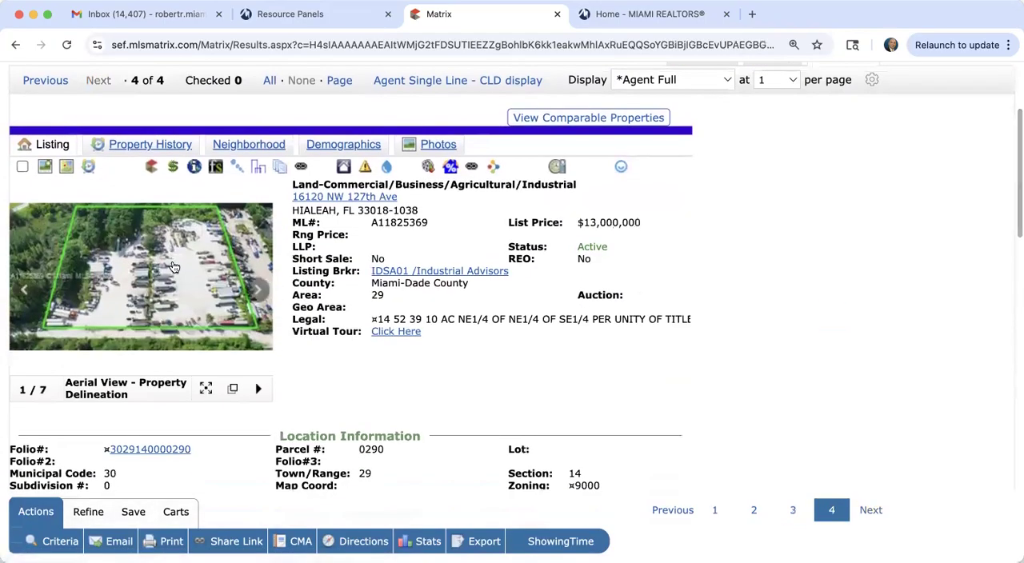
pyautogui.click(149, 261)
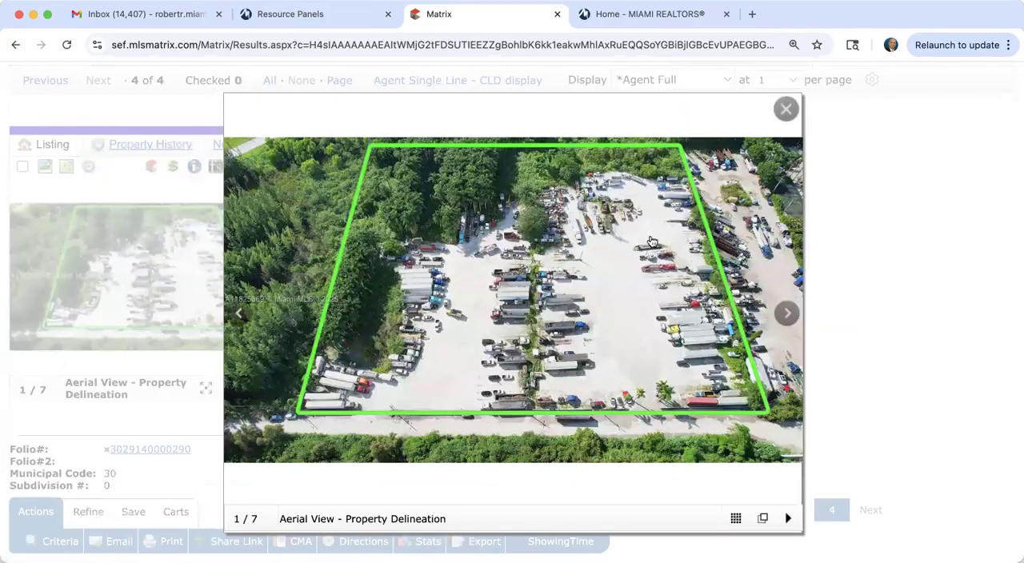
pyautogui.click(785, 108)
# Step: Read the fourth listing's lot dimensions, acreage, general information and remarks
pyautogui.scroll(-2, 598, 425)
pyautogui.scroll(-4, 598, 425)
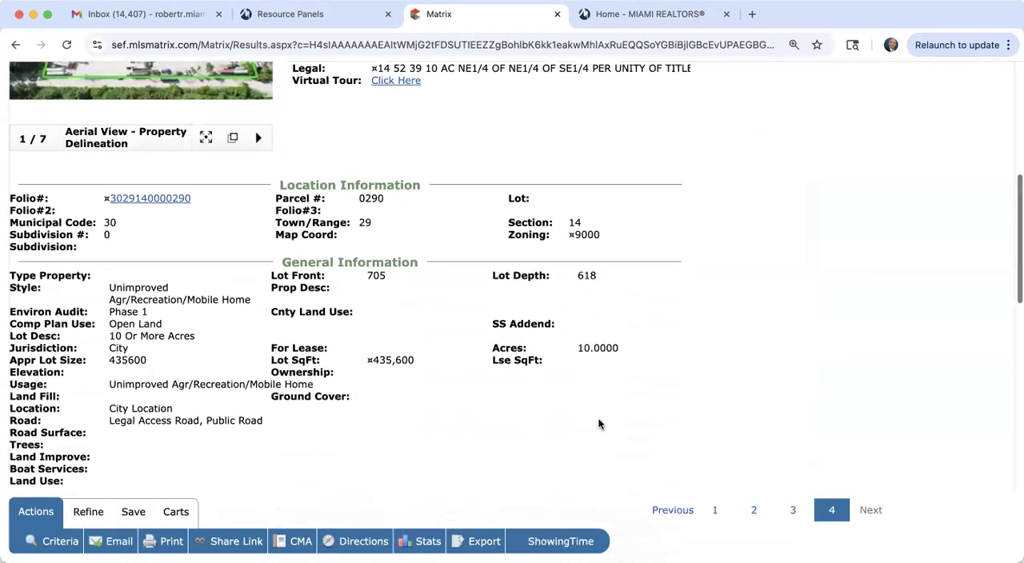
pyautogui.scroll(-1, 599, 425)
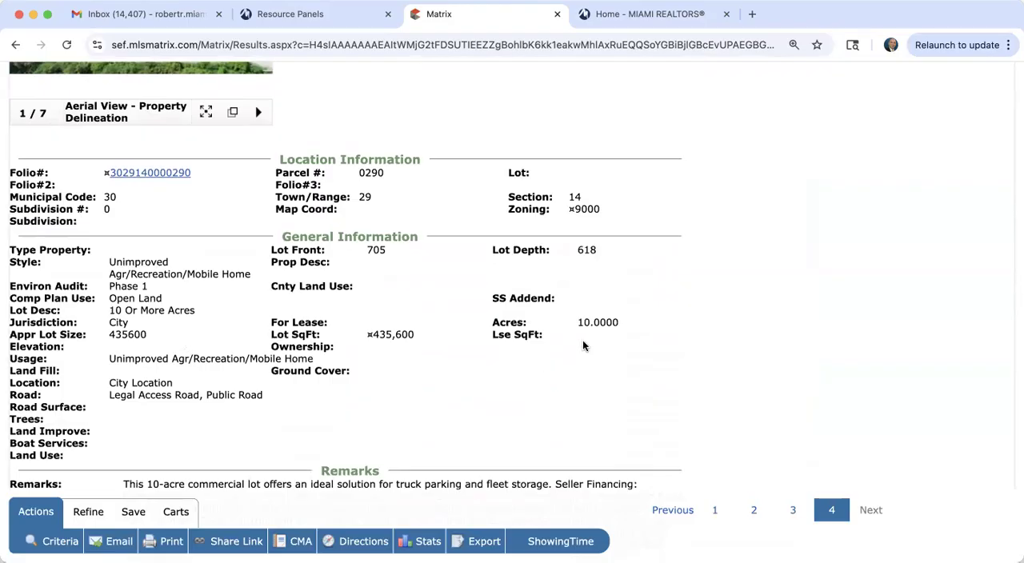
pyautogui.scroll(3, 626, 336)
pyautogui.scroll(-6, 626, 336)
pyautogui.scroll(-1, 626, 335)
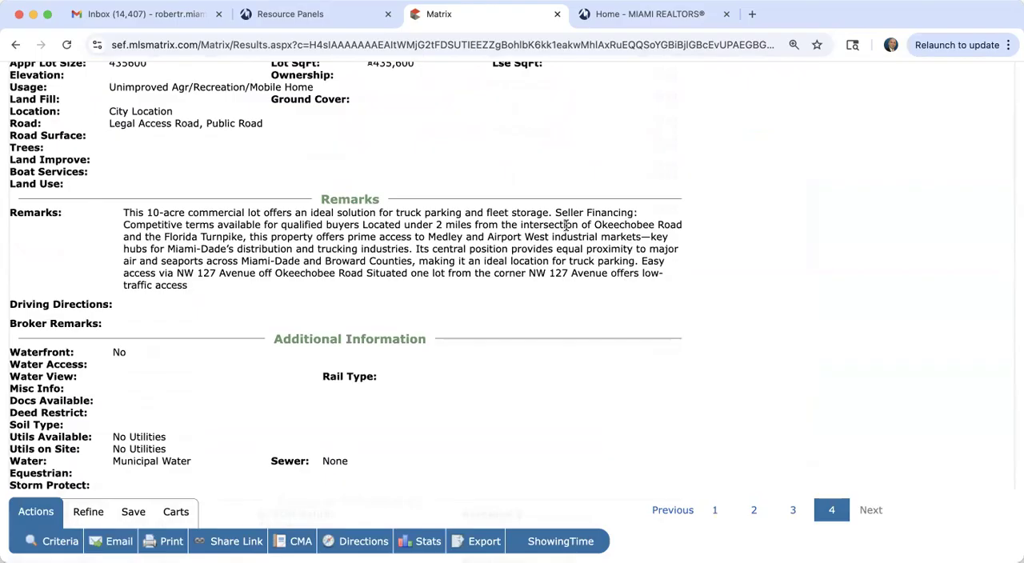
# Step: Change the city in the land search criteria to doral and show the matching listings
pyautogui.scroll(10, 565, 226)
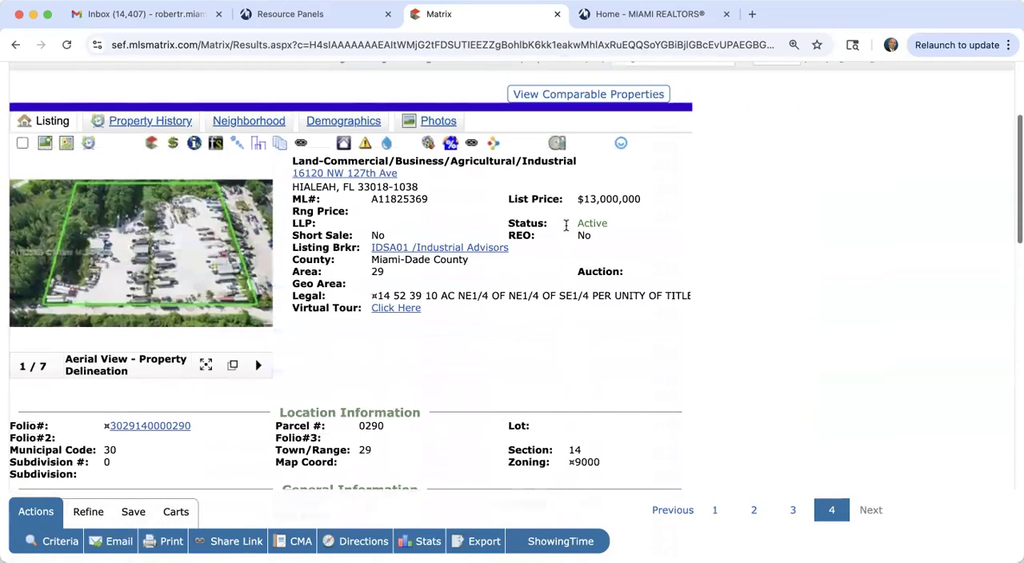
pyautogui.click(703, 157)
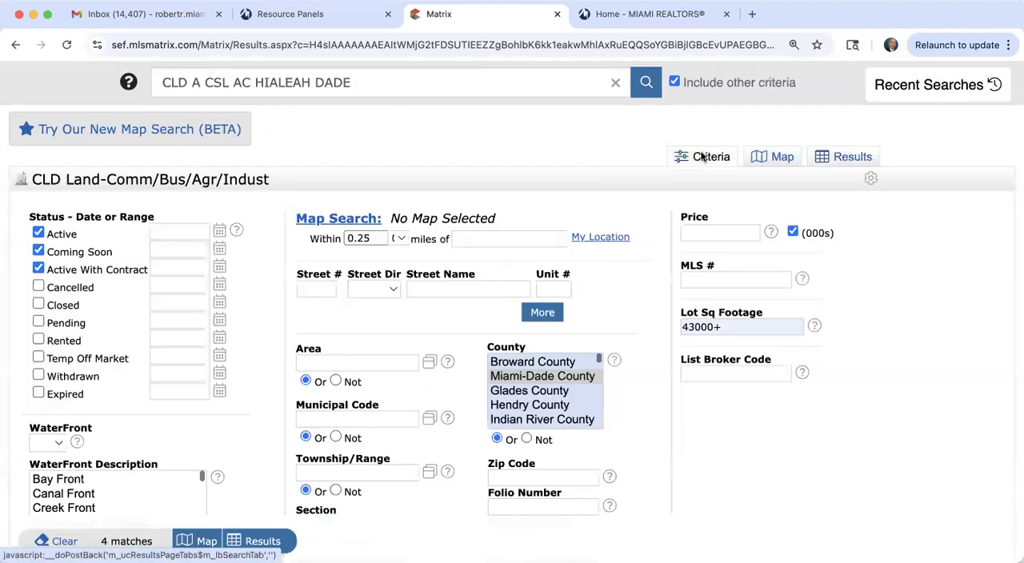
pyautogui.scroll(-8, 457, 380)
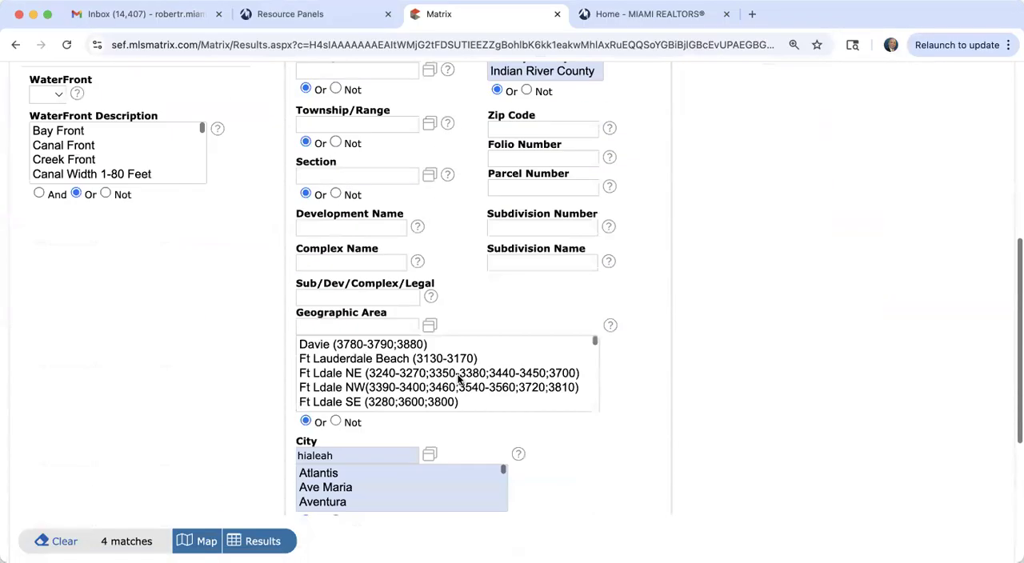
pyautogui.click(349, 277)
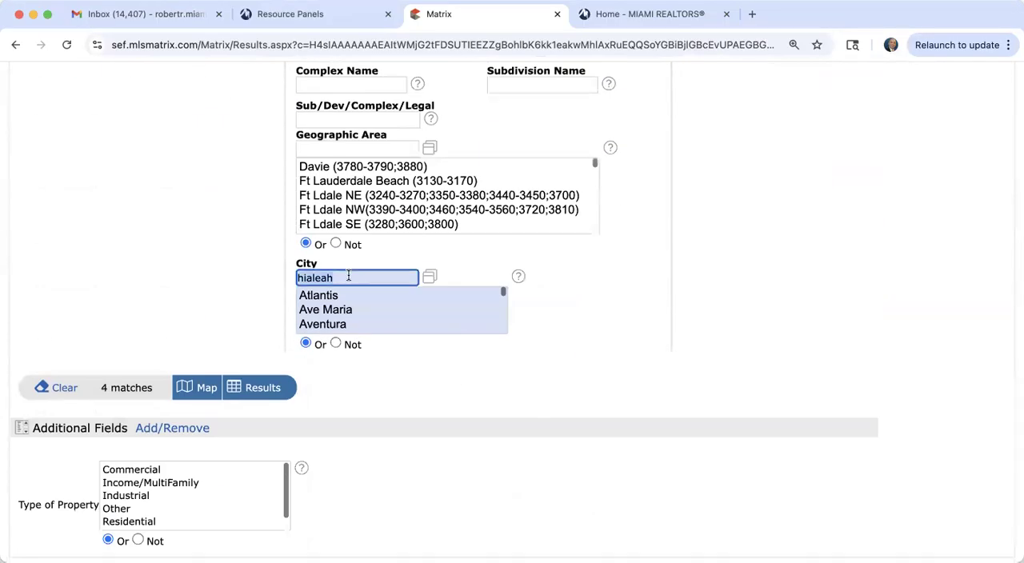
pyautogui.write('doral')
pyautogui.click(258, 389)
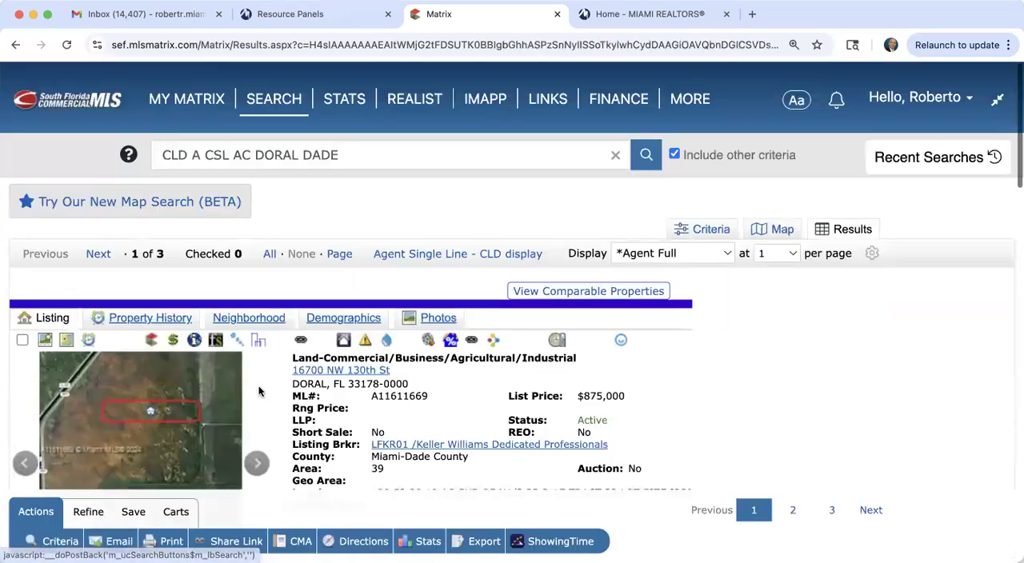
# Step: Enlarge the first Doral listing's aerial photo, browse through to the third image, and close the gallery
pyautogui.scroll(-3, 258, 391)
pyautogui.click(163, 282)
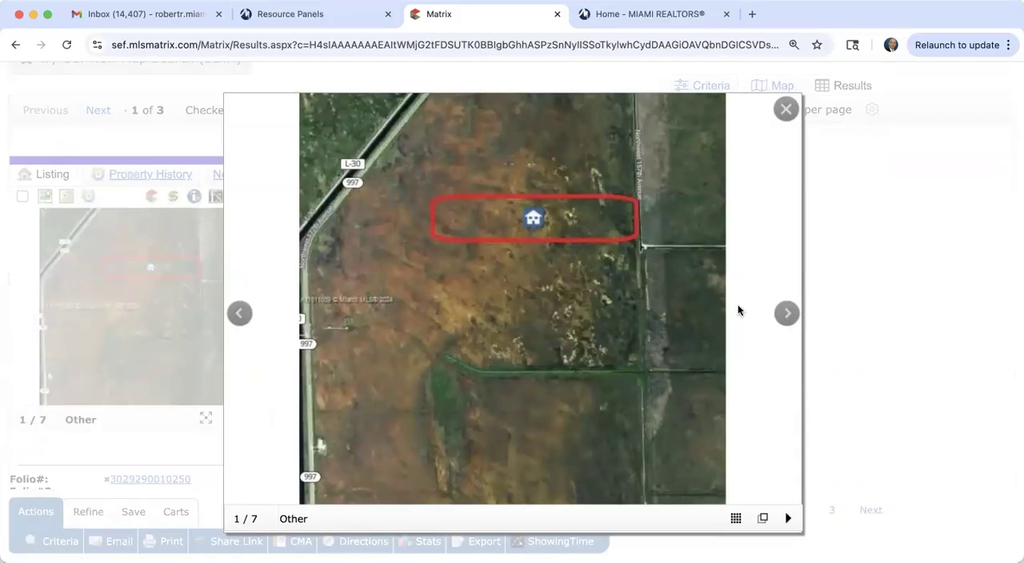
pyautogui.click(787, 312)
pyautogui.click(789, 312)
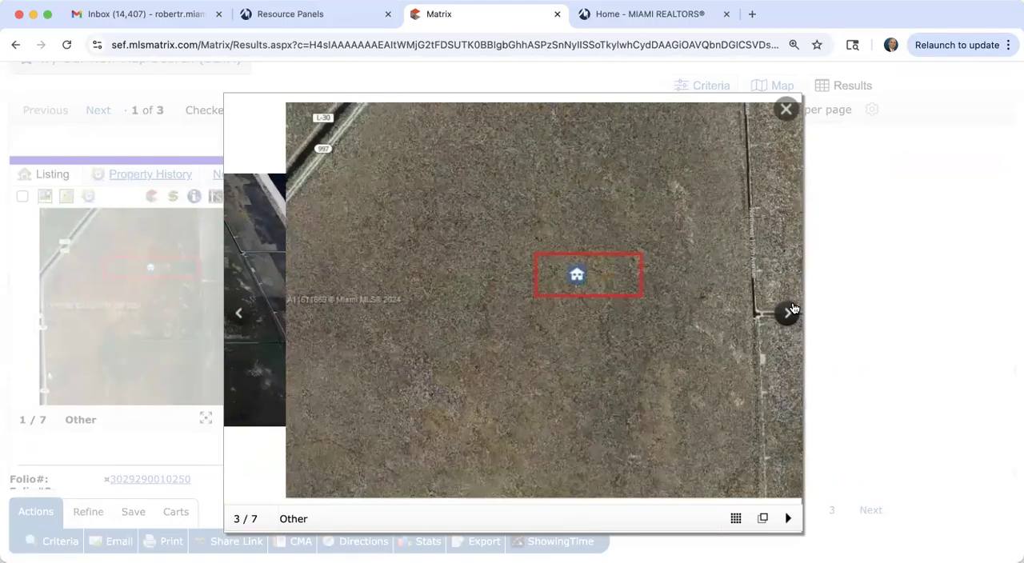
pyautogui.click(787, 110)
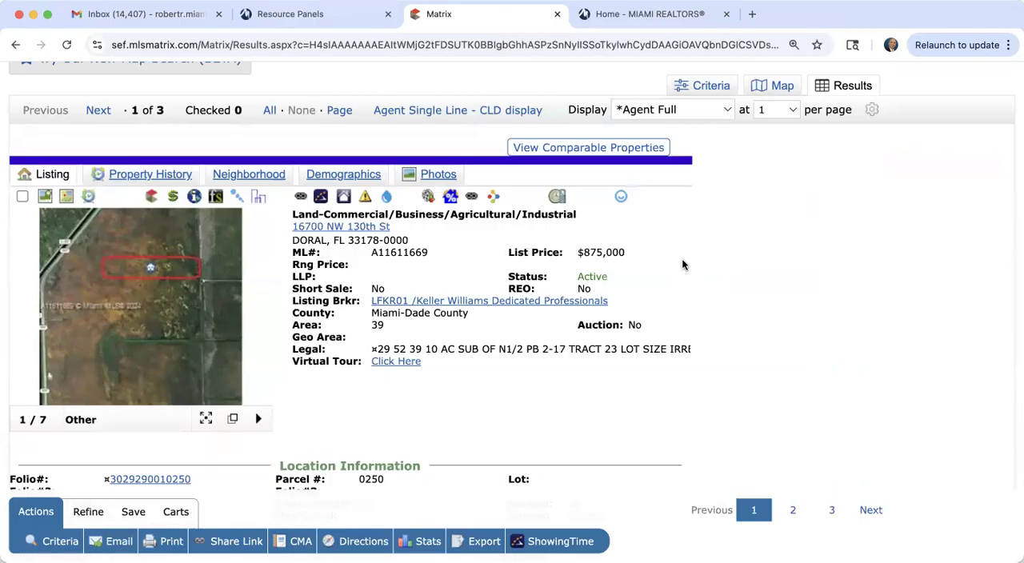
# Step: Clear the city from the land search criteria and show all matching Miami-Dade County listings
pyautogui.scroll(3, 681, 259)
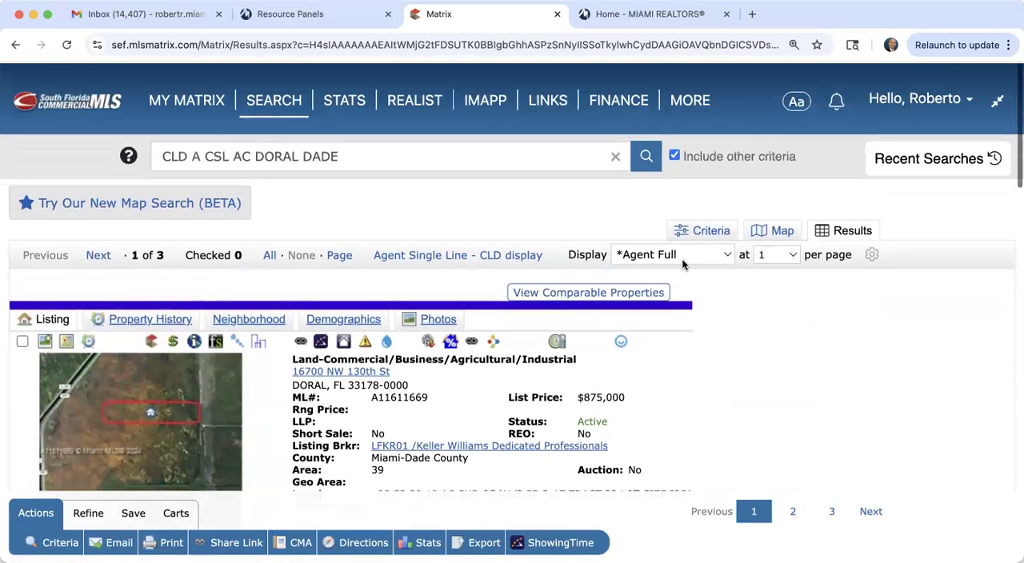
pyautogui.moveTo(270, 120)
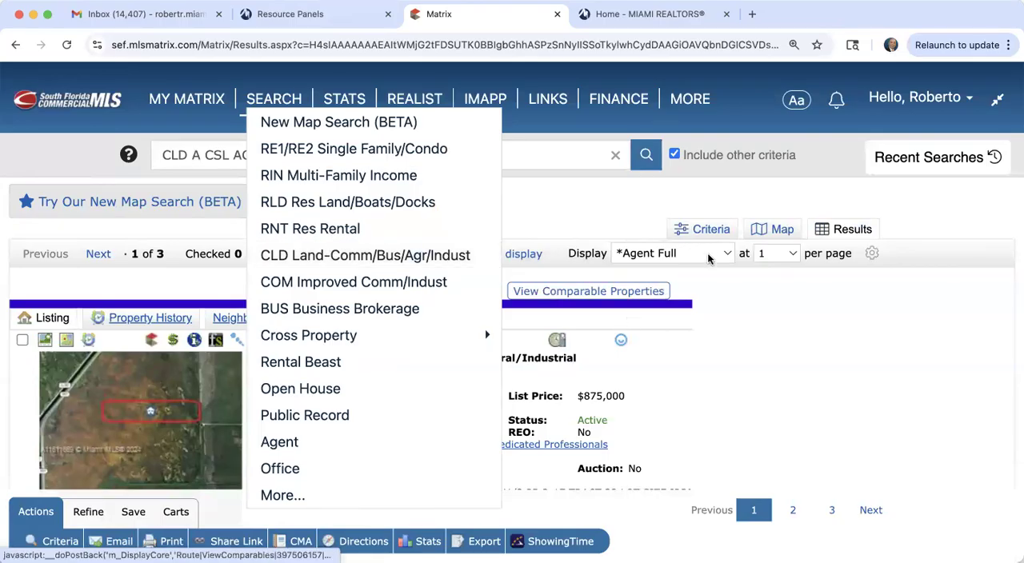
pyautogui.click(711, 230)
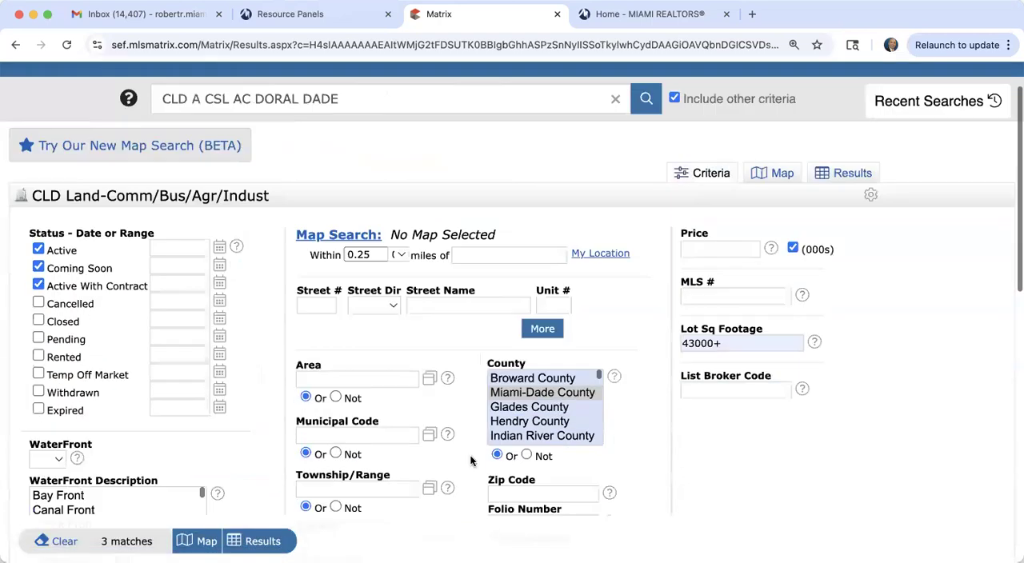
pyautogui.scroll(-10, 460, 468)
pyautogui.click(329, 341)
pyautogui.press('Return')
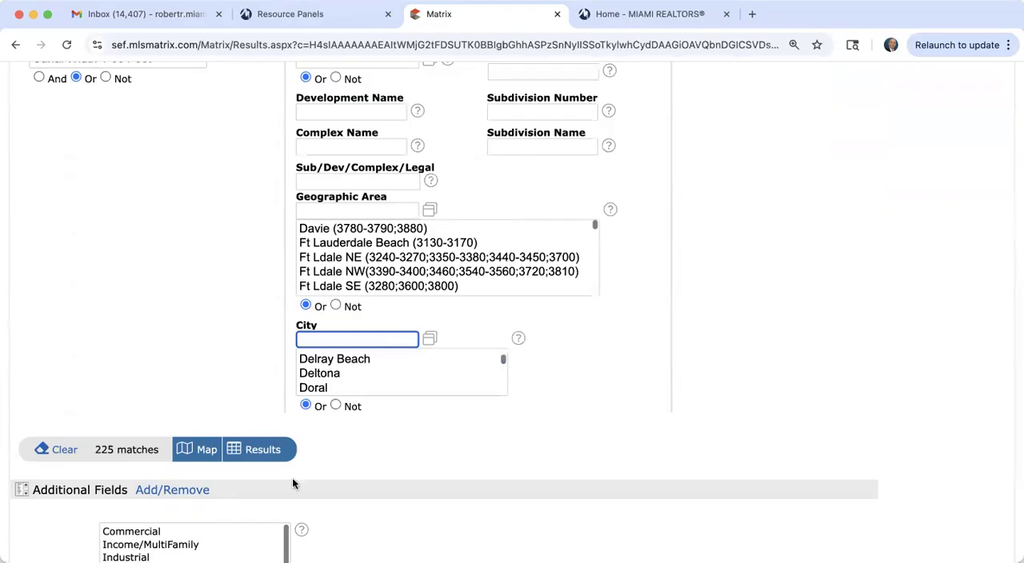
pyautogui.click(265, 451)
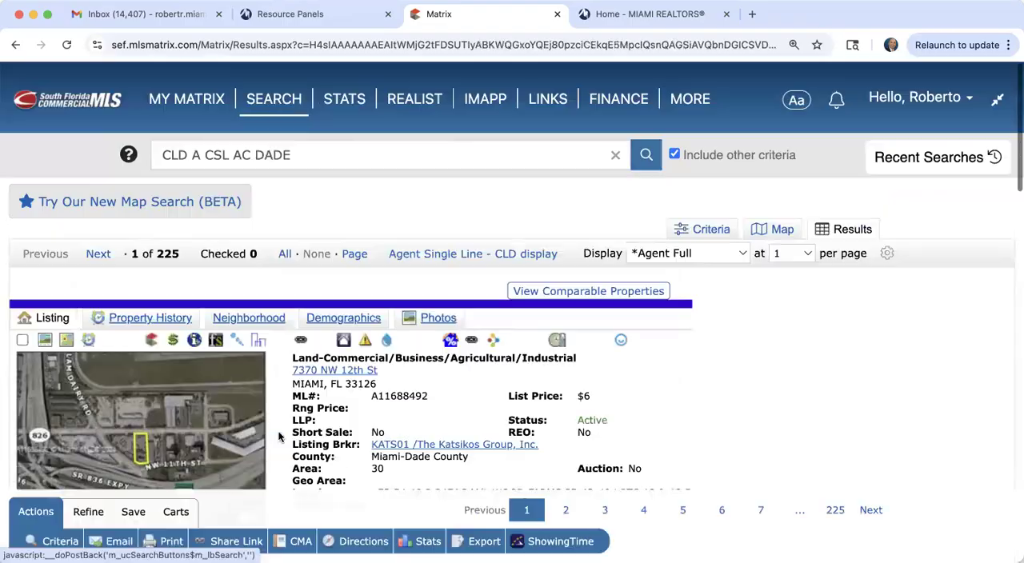
# Step: Switch the results to the Agent Single Line - CLD display and look through the listed prices and acreages
pyautogui.click(495, 255)
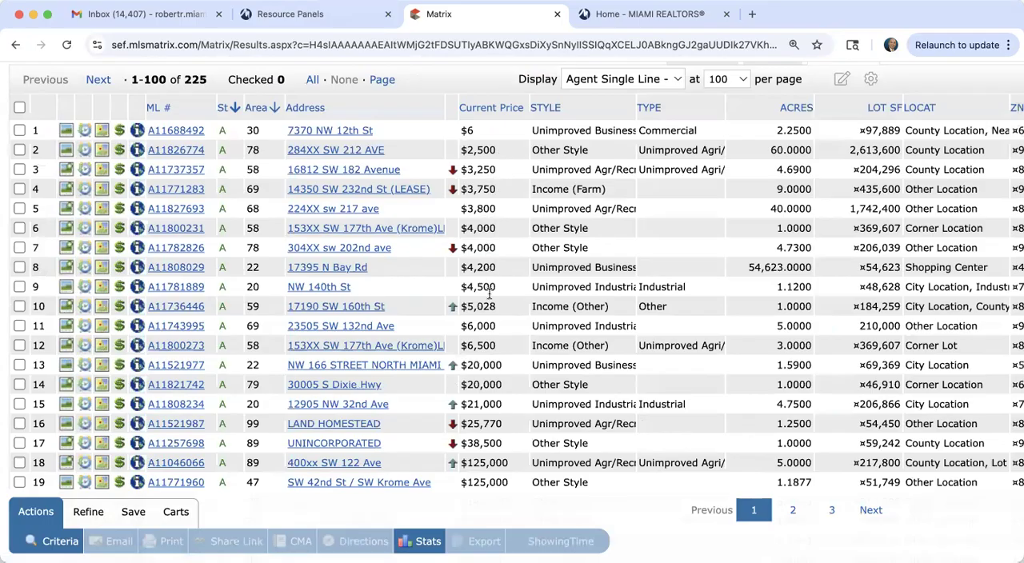
pyautogui.scroll(-3, 490, 304)
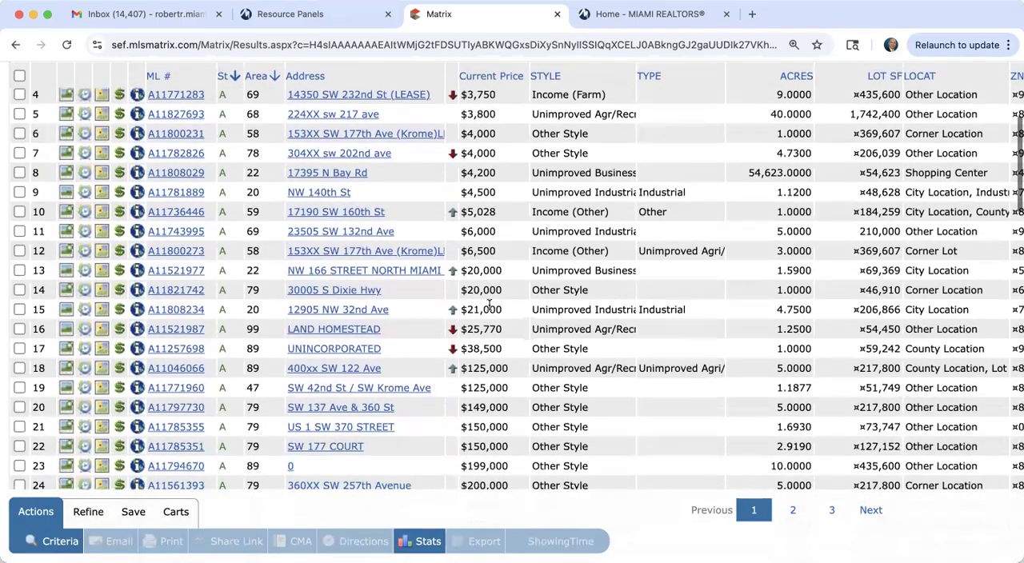
pyautogui.scroll(-4, 486, 389)
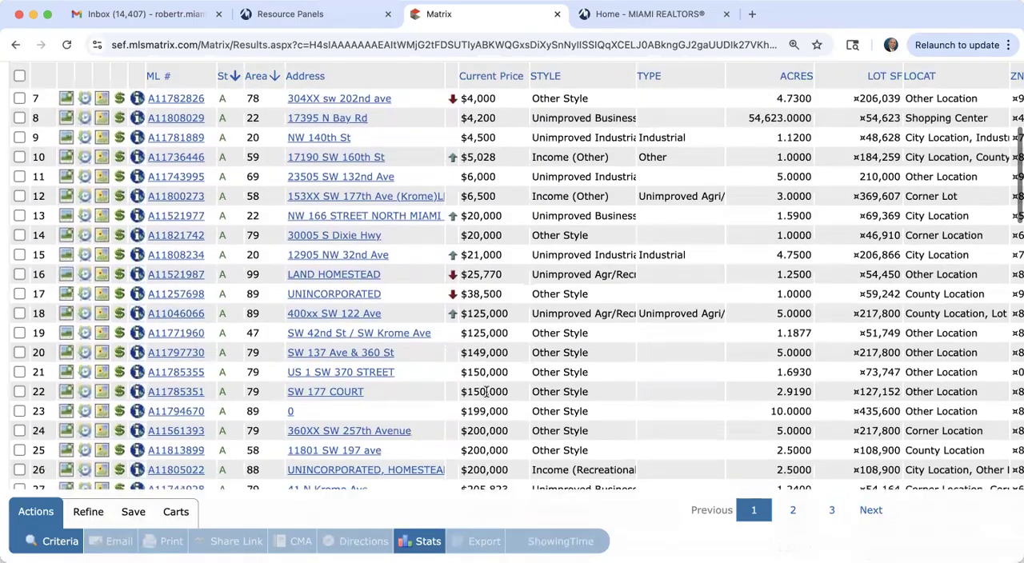
# Step: Open the list of recent searches to review the earlier business brokerage, commercial and land searches
pyautogui.scroll(12, 486, 390)
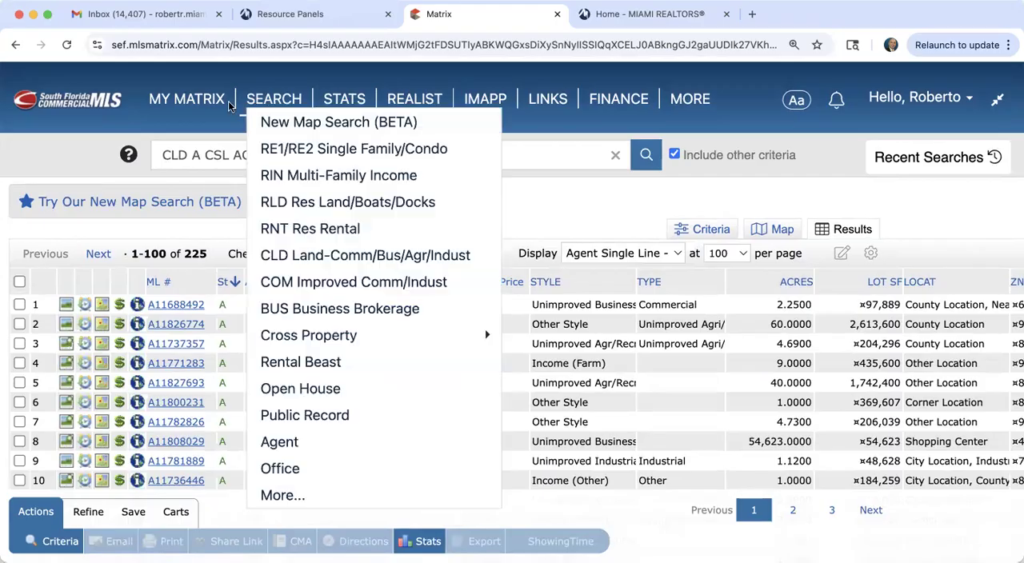
pyautogui.moveTo(160, 87)
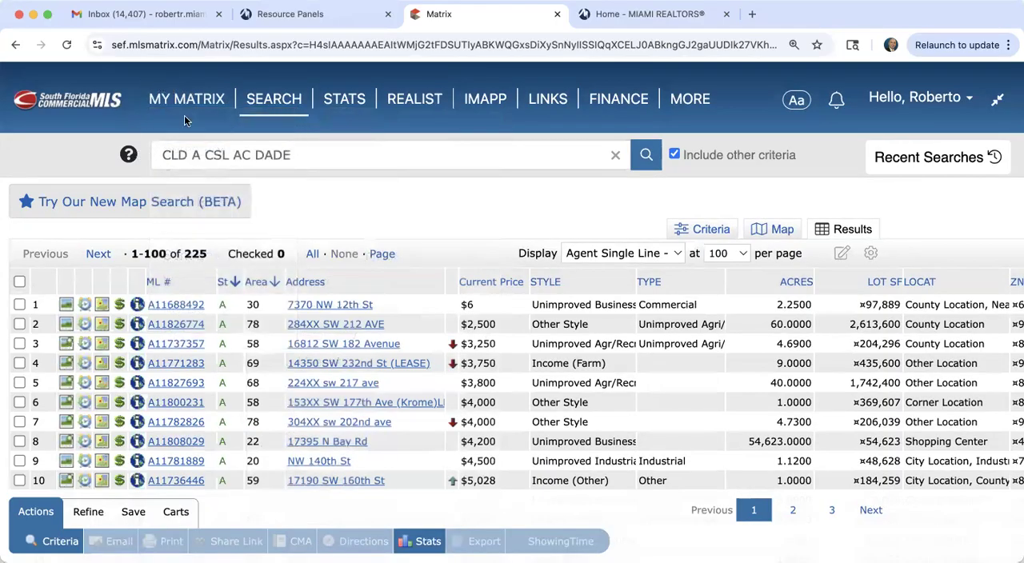
pyautogui.moveTo(204, 100)
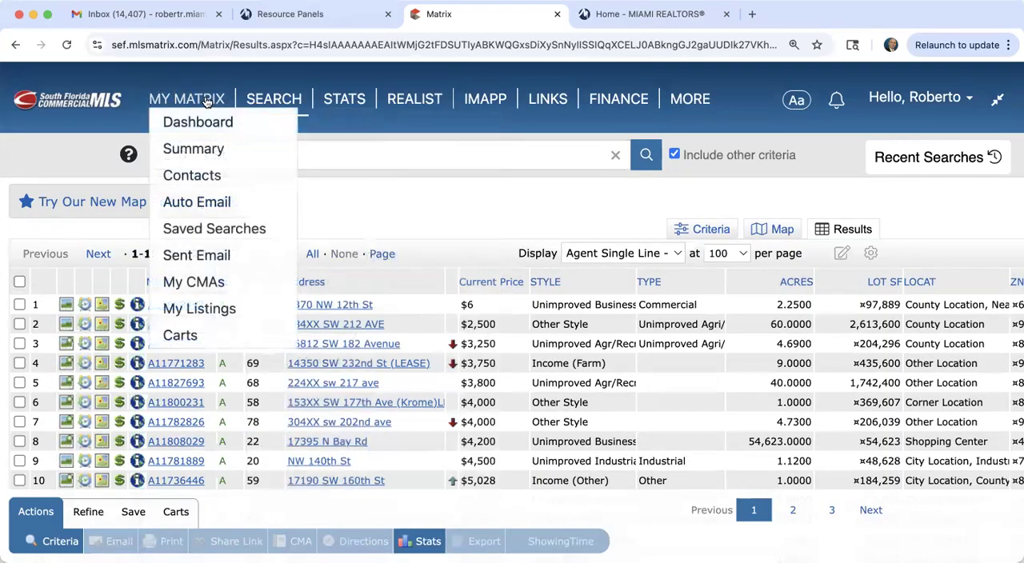
pyautogui.click(945, 157)
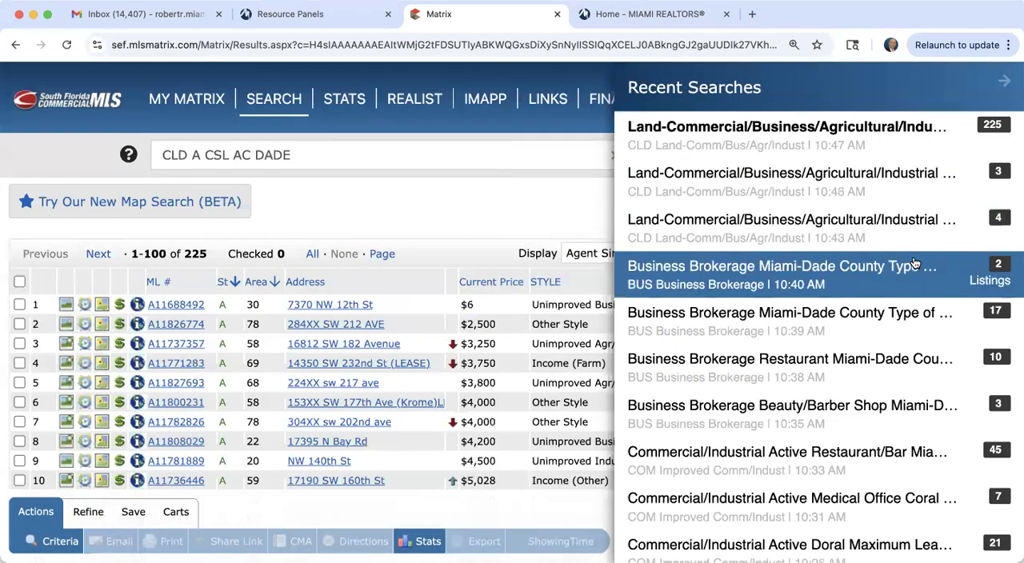
# Step: Reopen the 10:17 AM commercial search for ZIP code 33139 from the recent searches
pyautogui.scroll(-1, 877, 424)
pyautogui.scroll(-4, 877, 424)
pyautogui.scroll(-2, 877, 424)
pyautogui.click(868, 385)
pyautogui.scroll(-3, 702, 415)
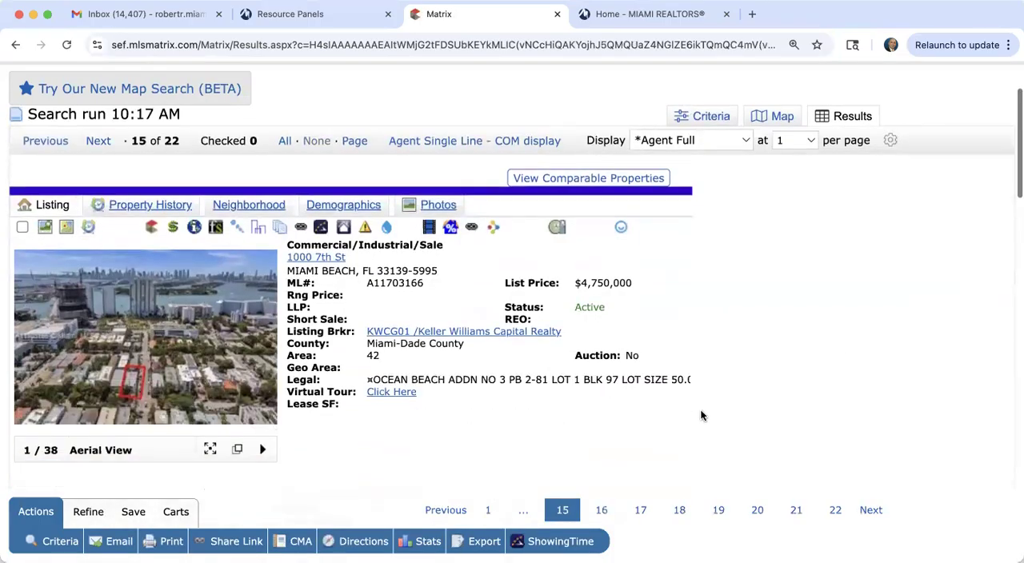
pyautogui.scroll(-1, 702, 415)
pyautogui.scroll(-15, 702, 416)
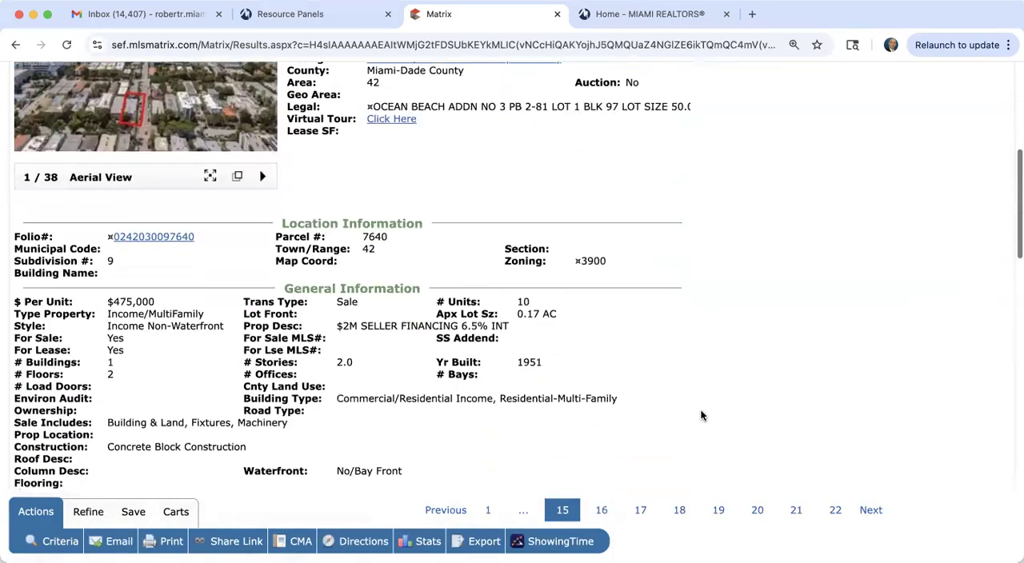
pyautogui.scroll(-5, 702, 415)
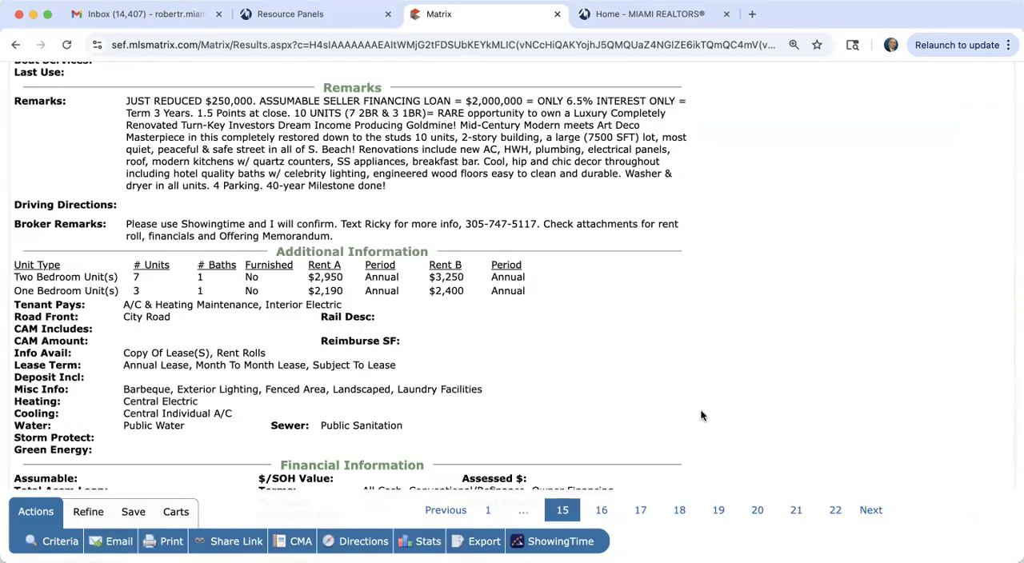
pyautogui.scroll(5, 702, 415)
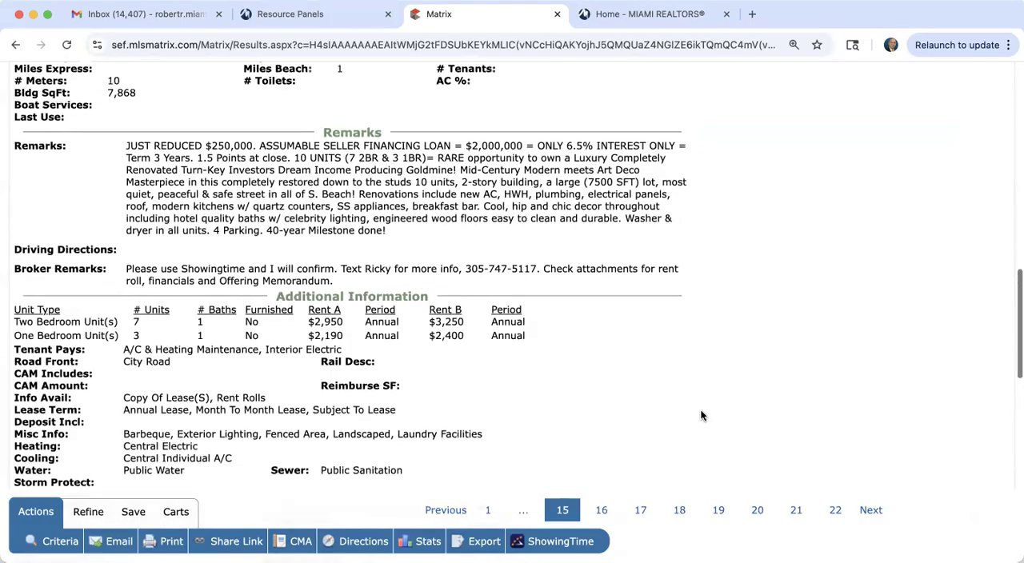
pyautogui.scroll(-1, 702, 415)
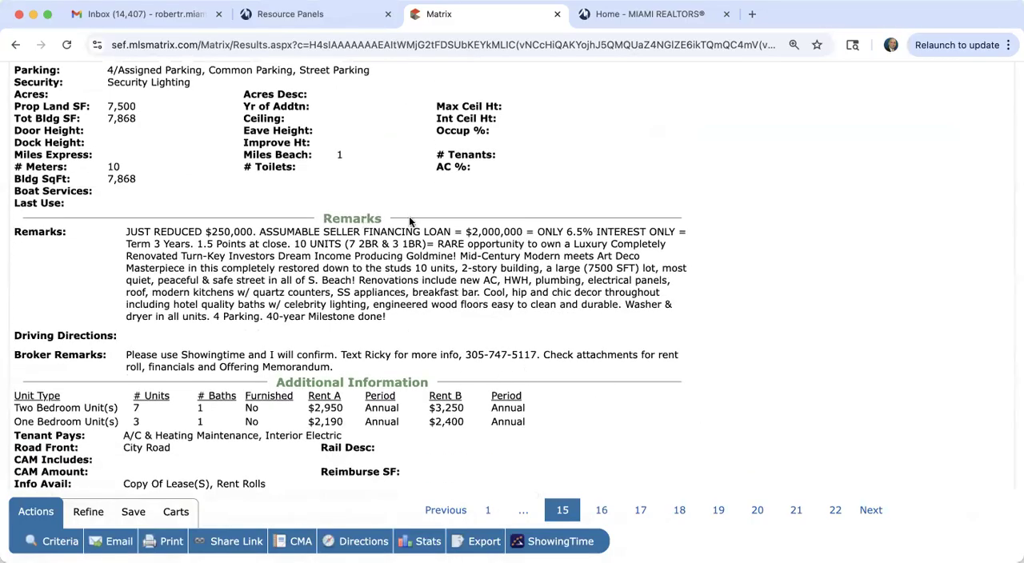
pyautogui.scroll(-15, 510, 333)
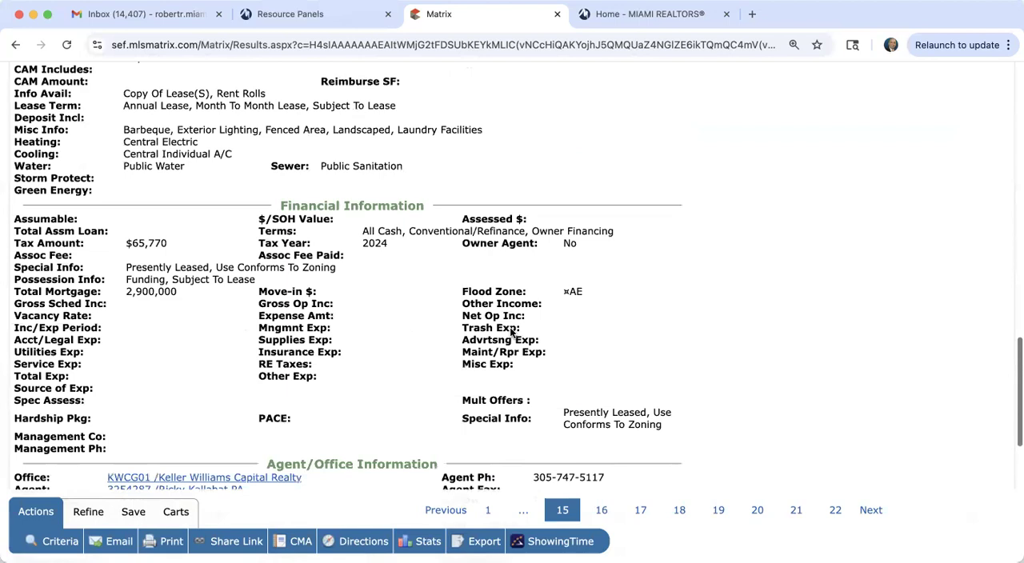
pyautogui.scroll(5, 511, 328)
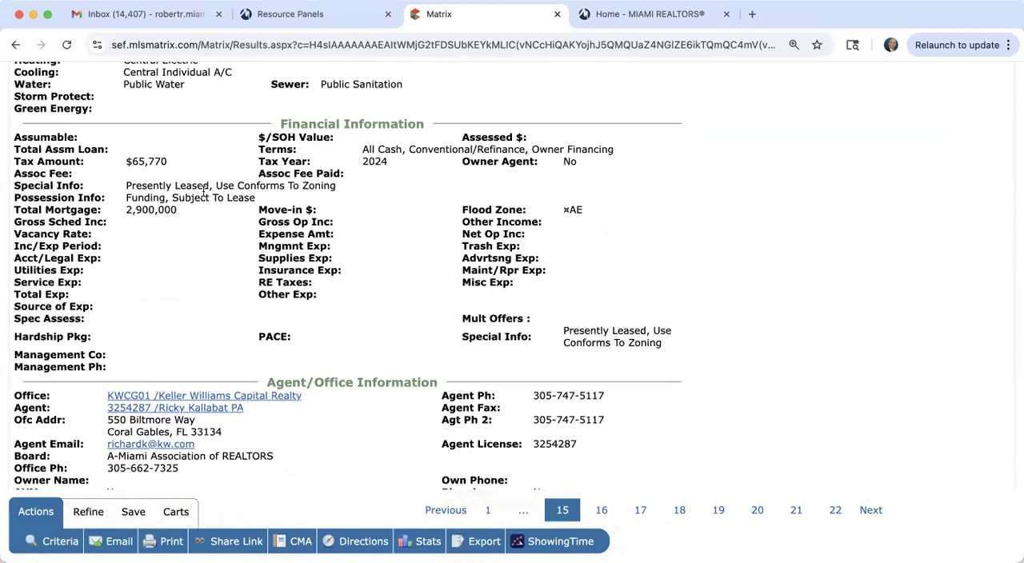
pyautogui.scroll(20, 382, 282)
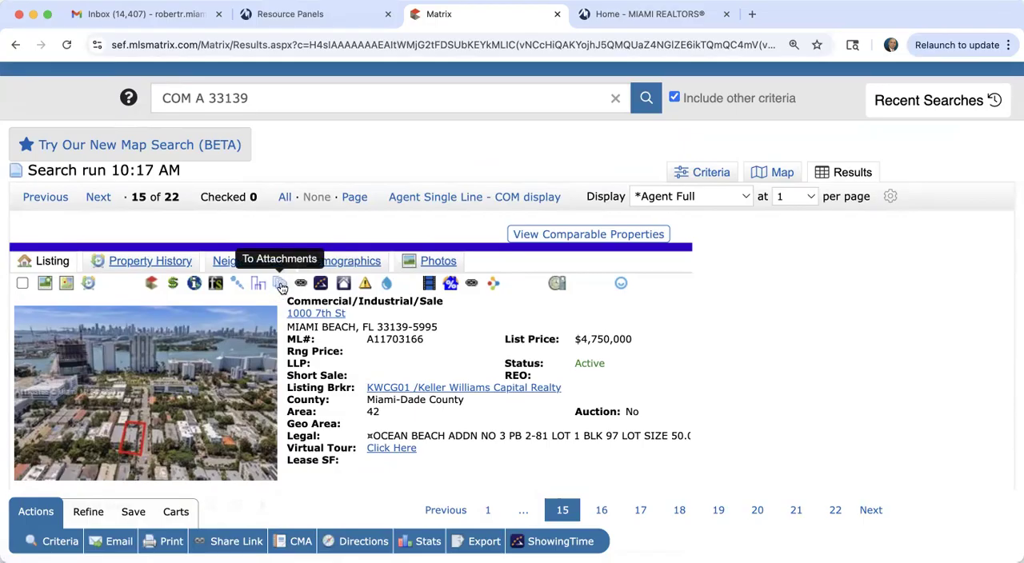
# Step: Open the listing's Brochure/Features attachment, attachment (2).pdf, and enlarge it to 125%
pyautogui.click(279, 285)
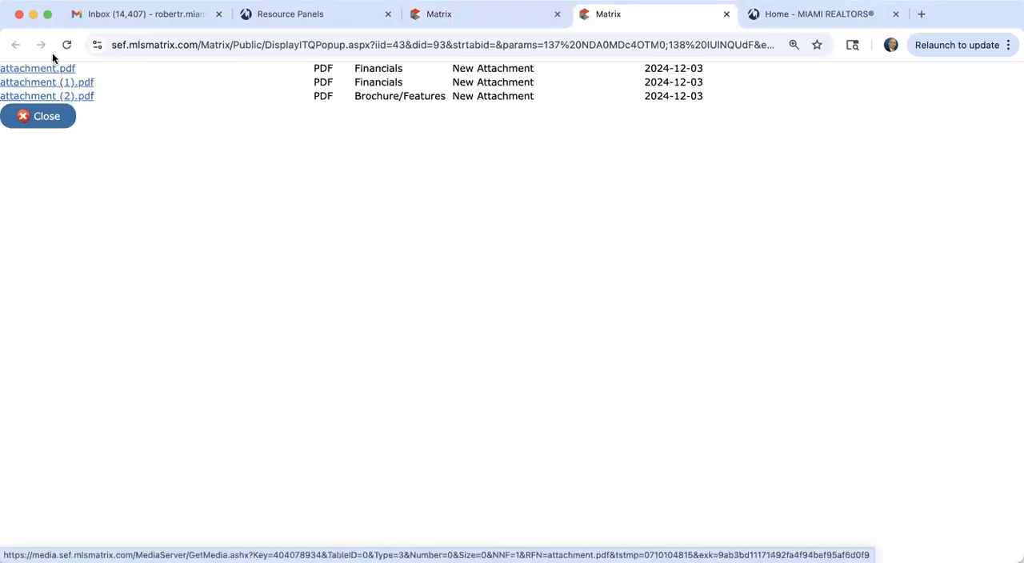
pyautogui.click(63, 96)
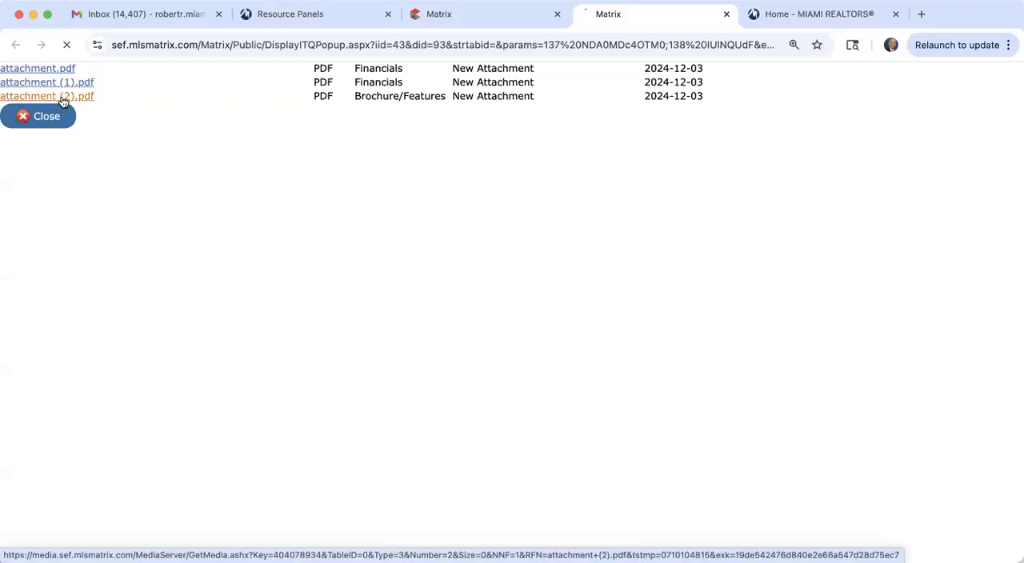
pyautogui.scroll(-10, 285, 230)
pyautogui.scroll(-5, 285, 230)
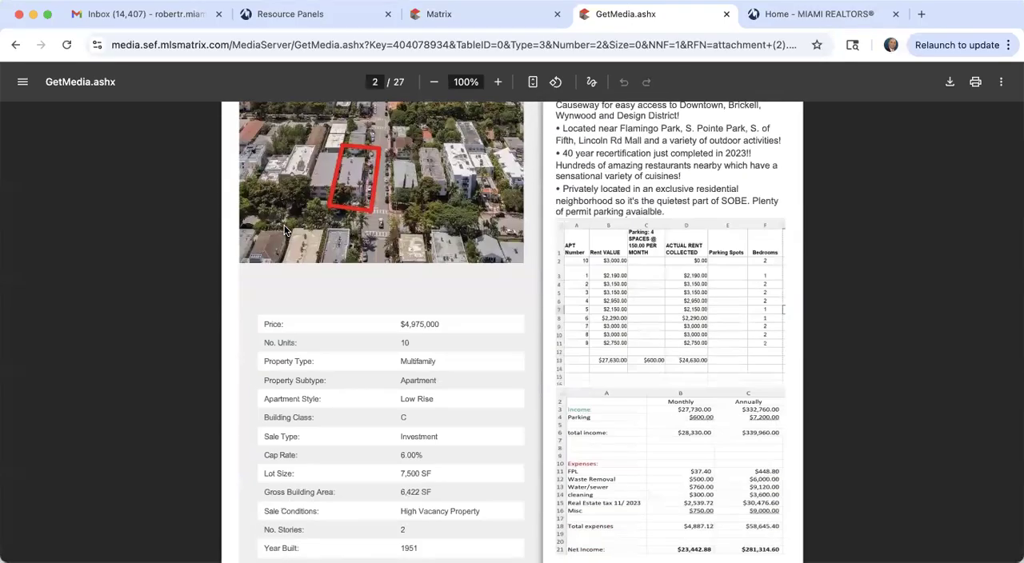
pyautogui.click(499, 84)
pyautogui.click(498, 84)
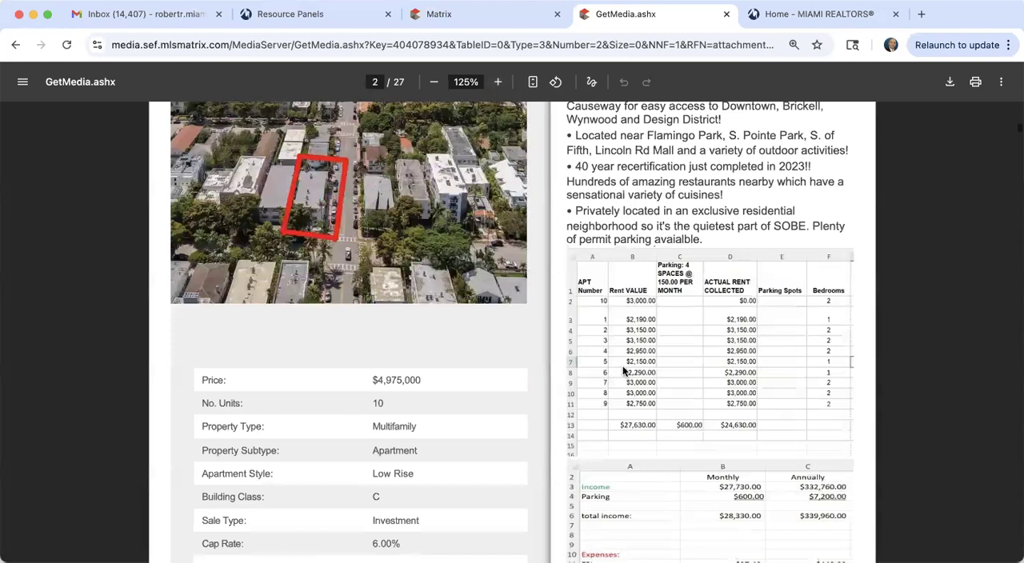
# Step: Read through the brochure's property details, rent roll and income and expense tables, and close it
pyautogui.scroll(-1, 623, 370)
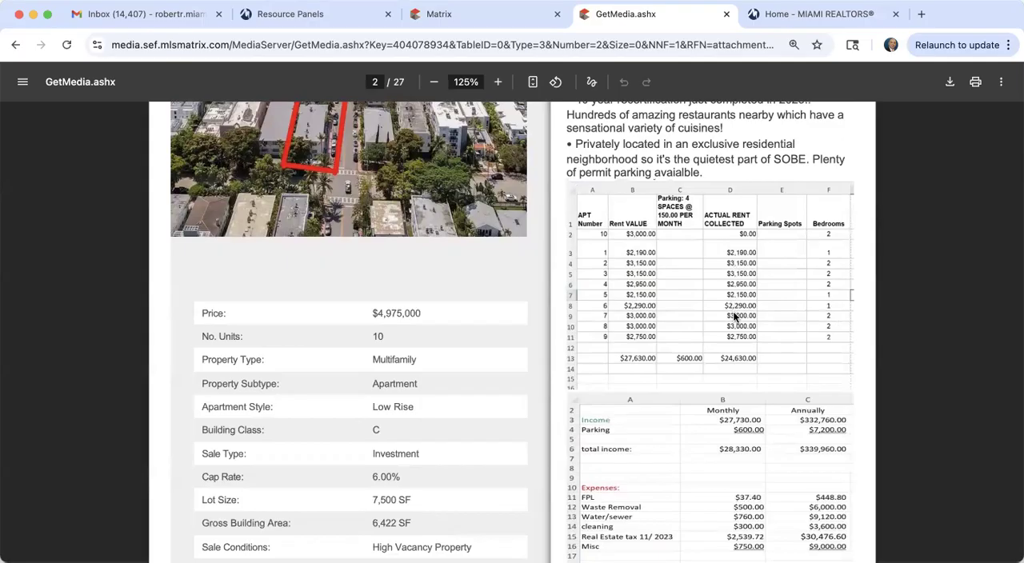
pyautogui.scroll(-2, 735, 318)
pyautogui.scroll(-2, 735, 317)
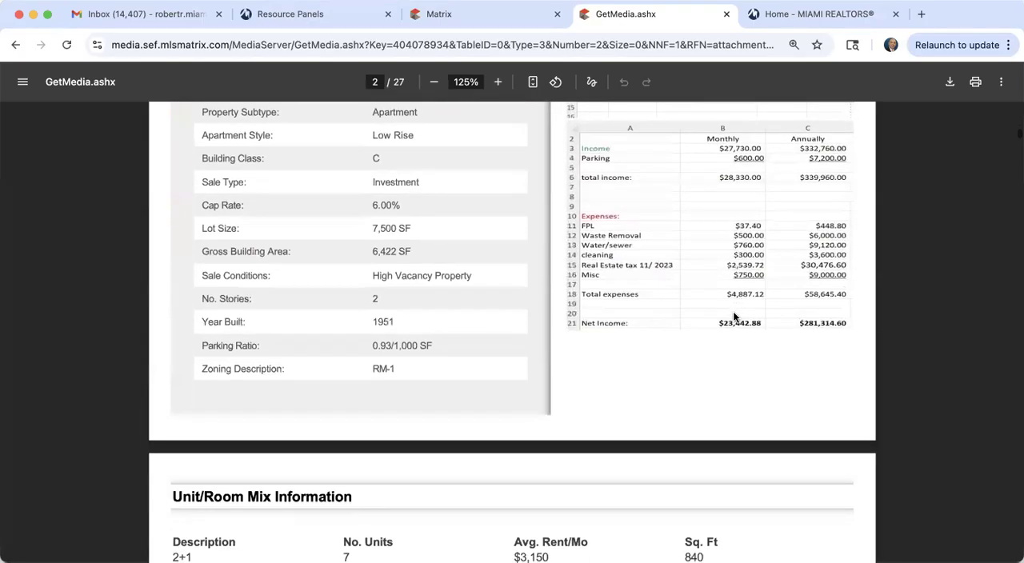
pyautogui.scroll(-3, 718, 325)
pyautogui.scroll(-4, 718, 326)
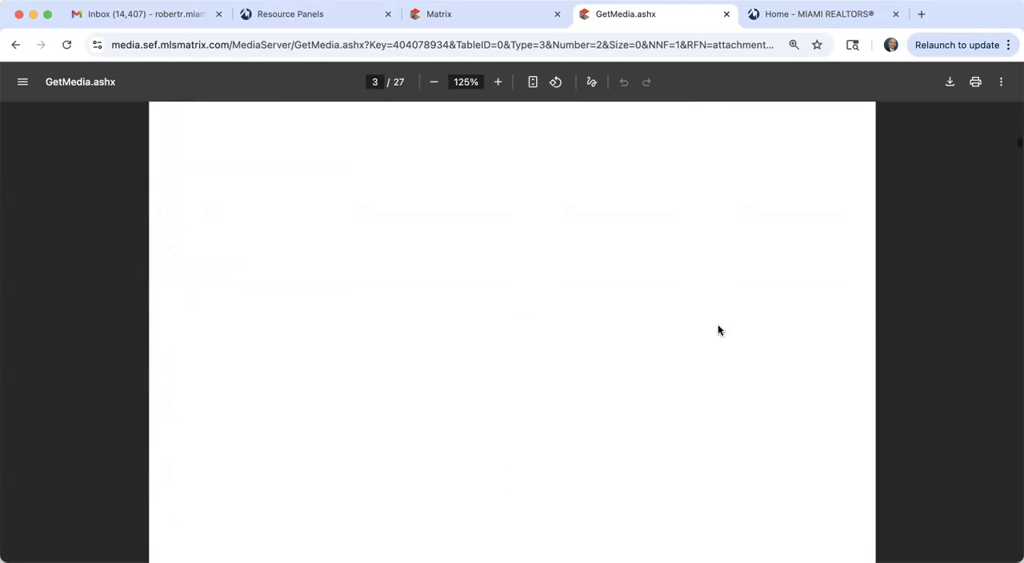
pyautogui.scroll(5, 718, 326)
pyautogui.scroll(15, 718, 330)
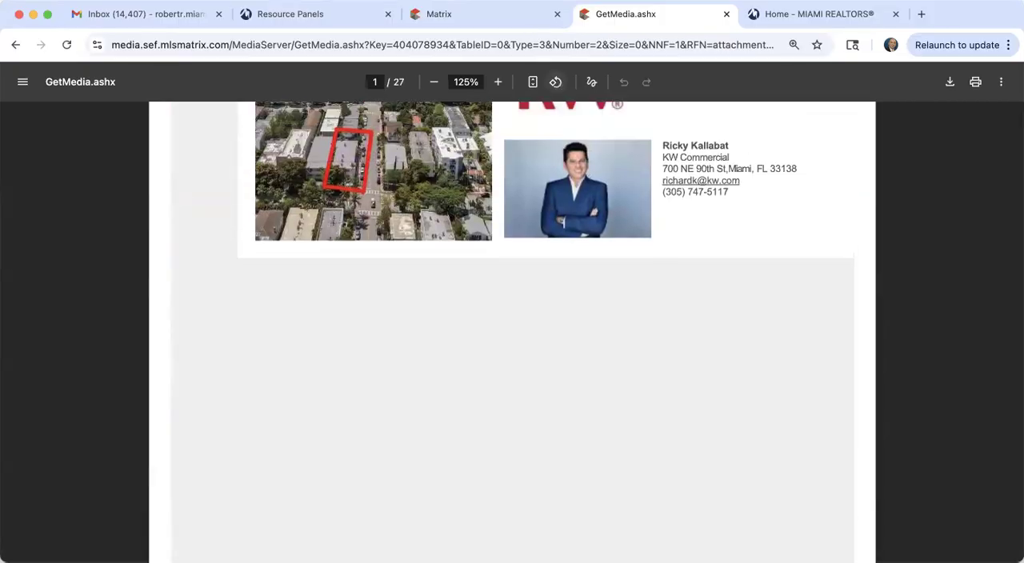
pyautogui.click(728, 14)
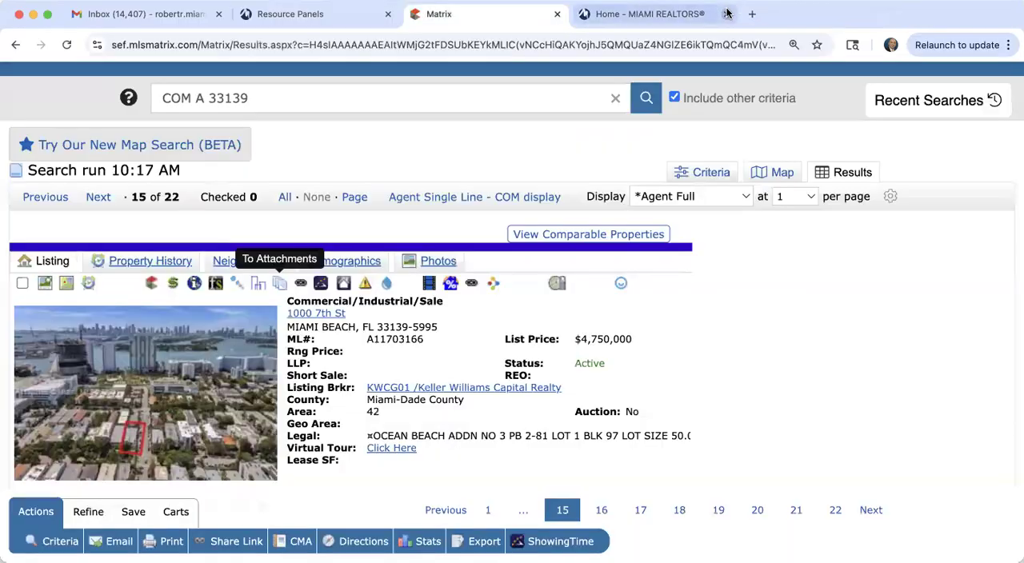
# Step: View the rent roll in the listing's first Financials attachment, attachment.pdf, and close it
pyautogui.click(277, 285)
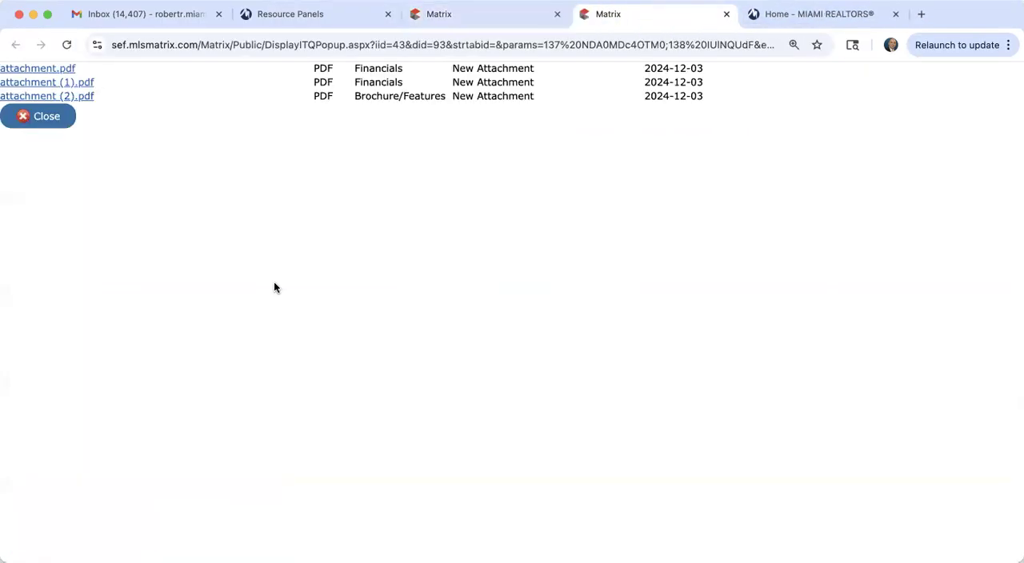
pyautogui.click(60, 69)
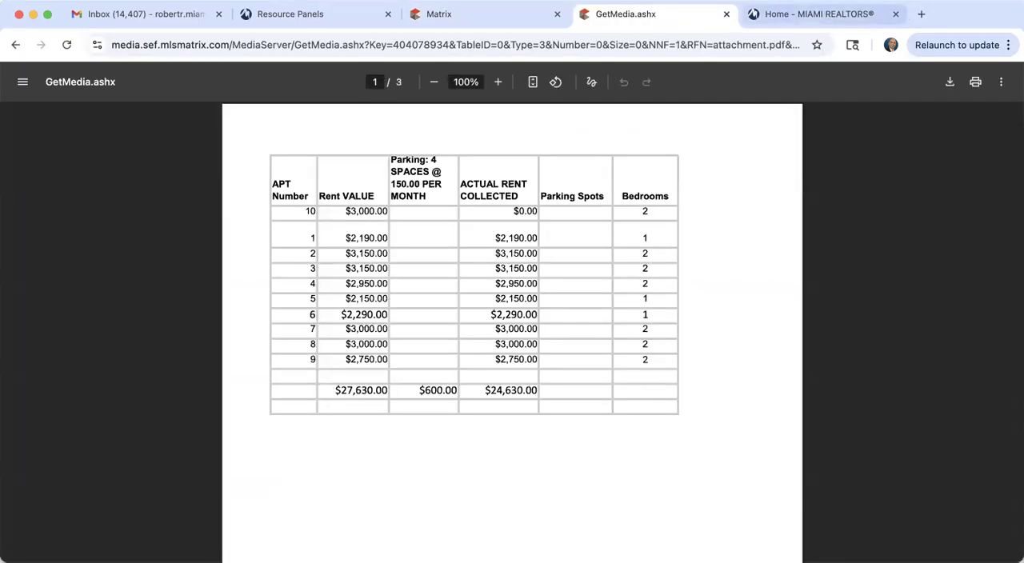
pyautogui.click(727, 14)
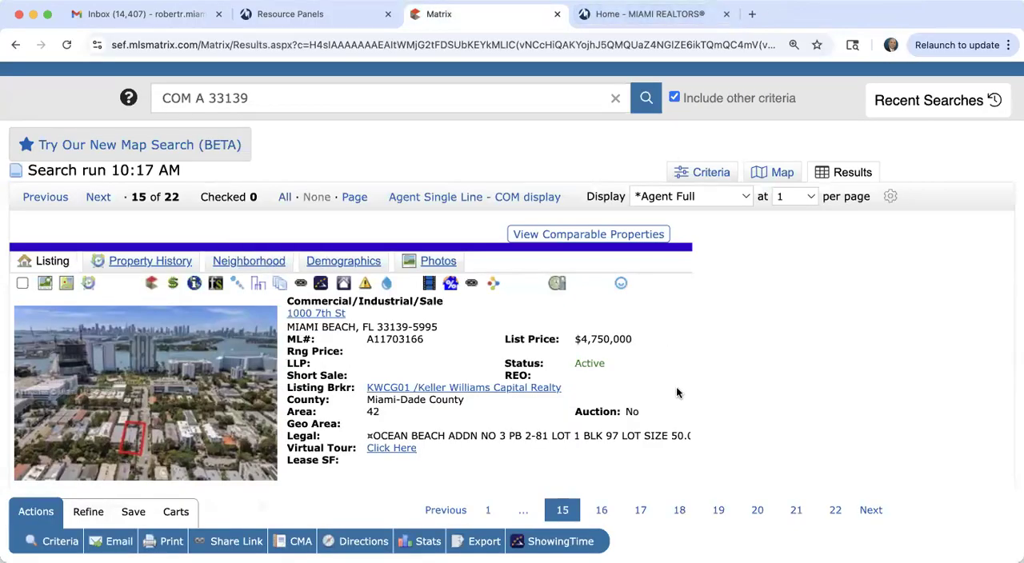
pyautogui.scroll(-2, 676, 387)
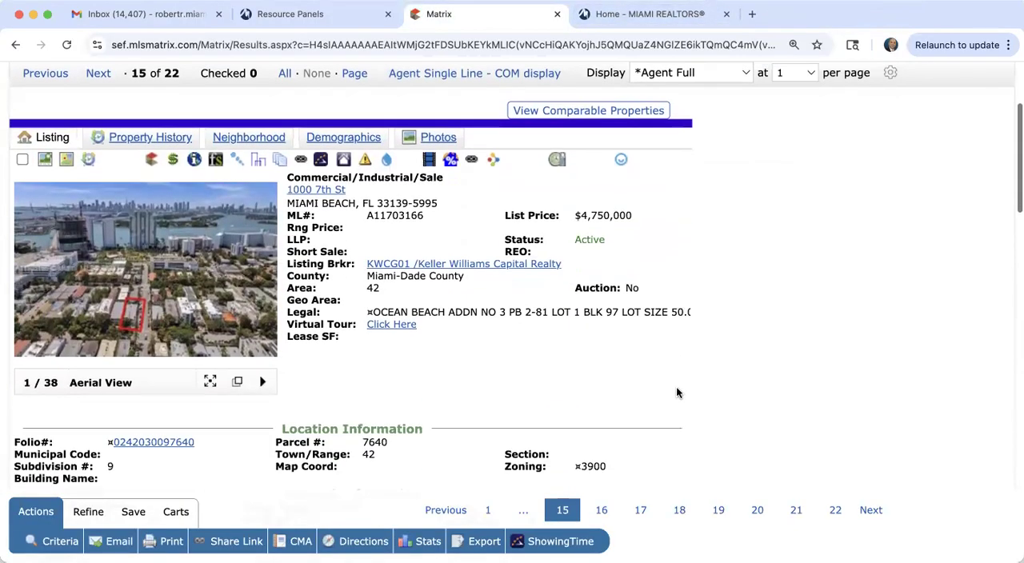
pyautogui.click(493, 159)
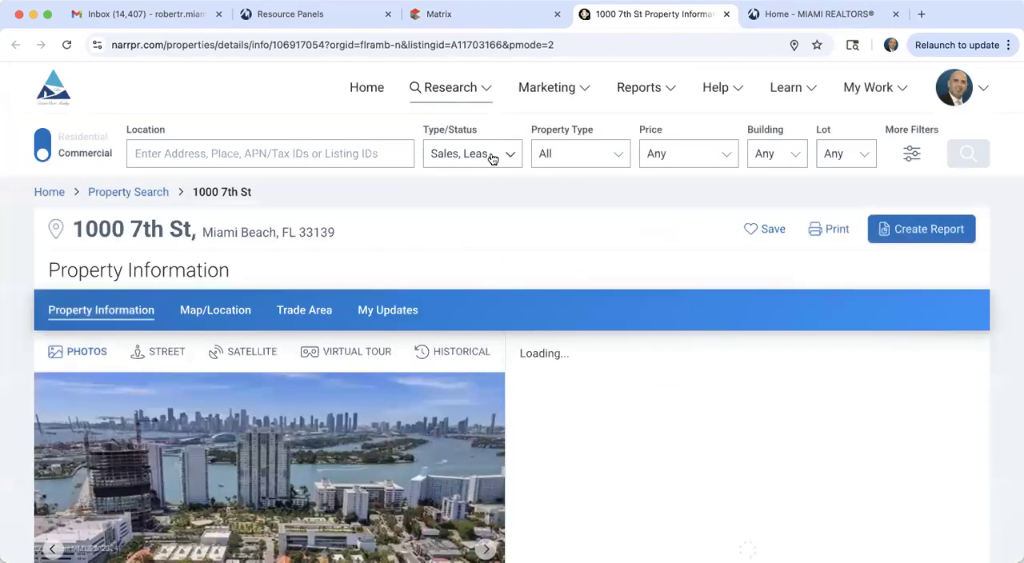
pyautogui.scroll(-10, 493, 159)
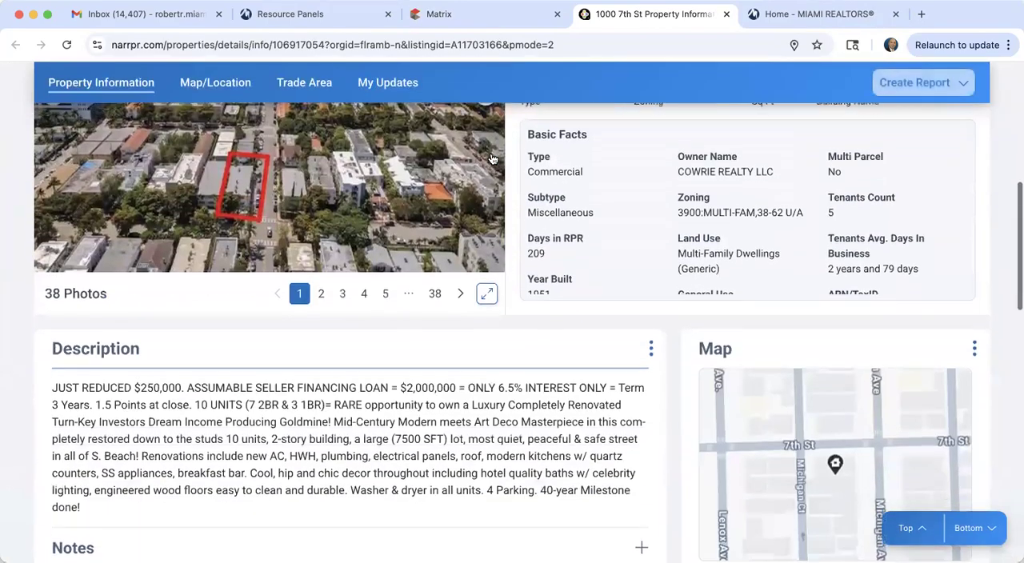
pyautogui.scroll(-2, 590, 265)
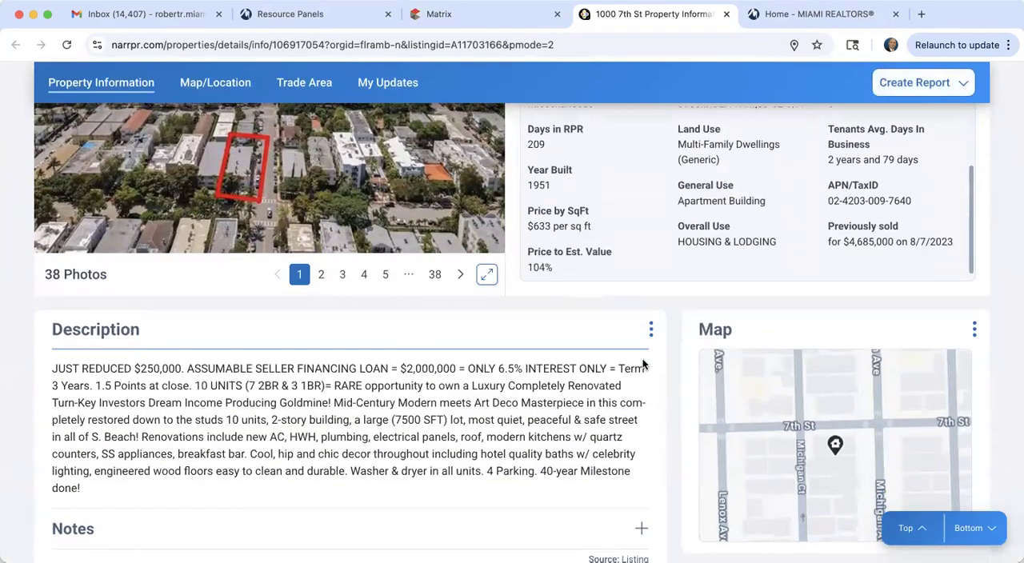
# Step: Launch the Valuate investment analysis from the RPR report's additional resources
pyautogui.scroll(-5, 642, 364)
pyautogui.scroll(-6, 643, 365)
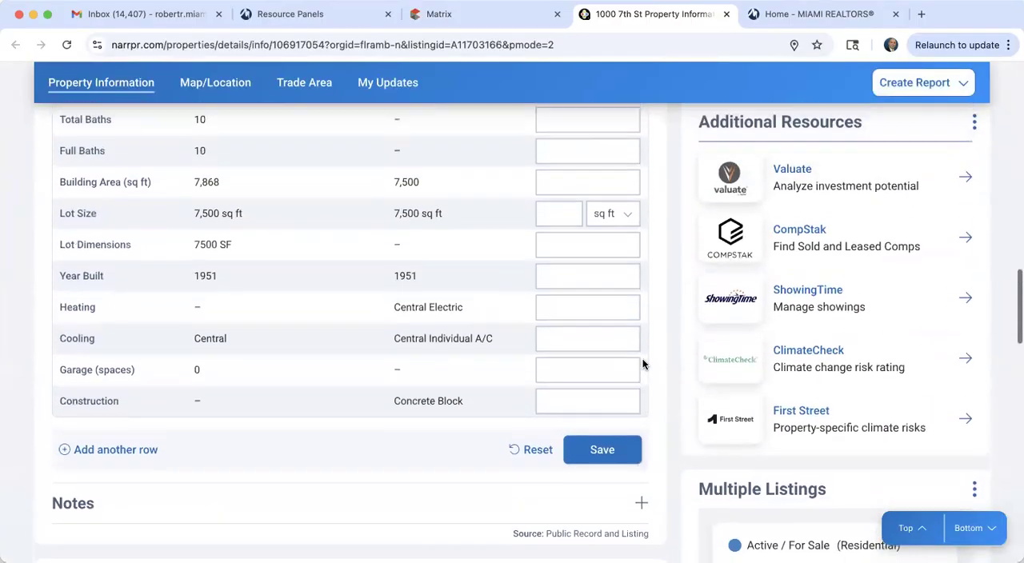
pyautogui.click(798, 176)
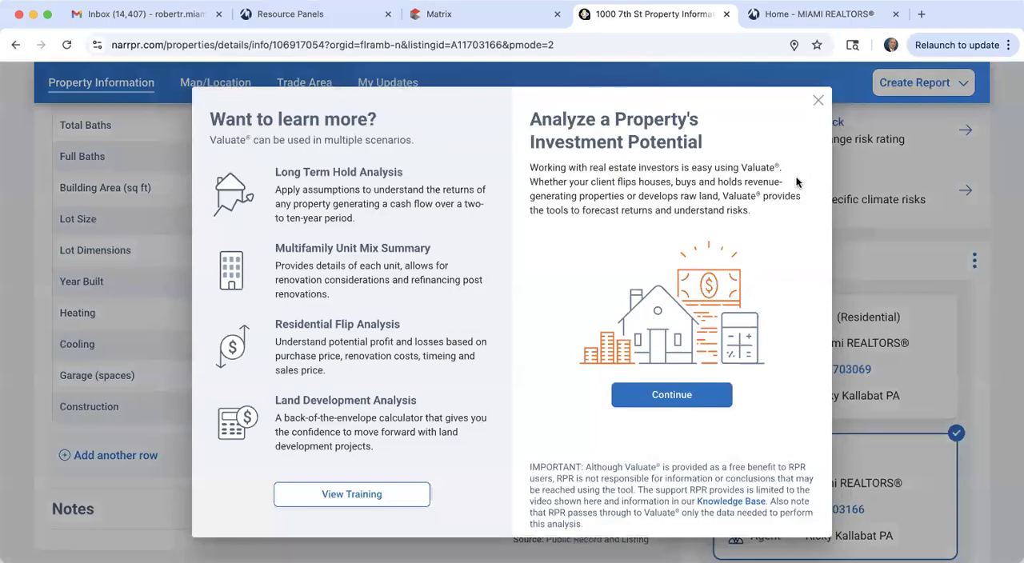
pyautogui.click(662, 394)
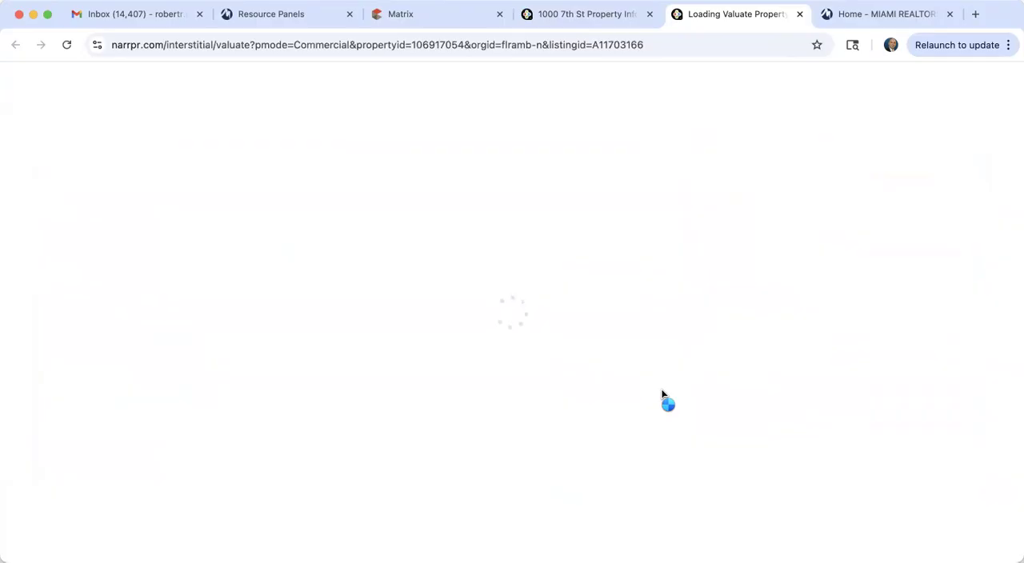
pyautogui.click(464, 15)
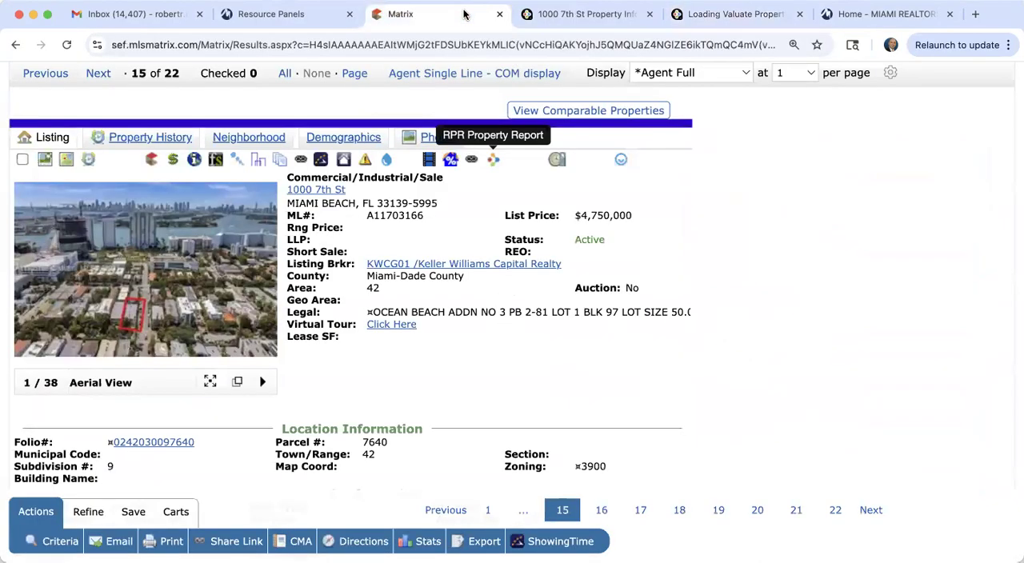
pyautogui.scroll(-10, 510, 355)
pyautogui.scroll(-4, 509, 357)
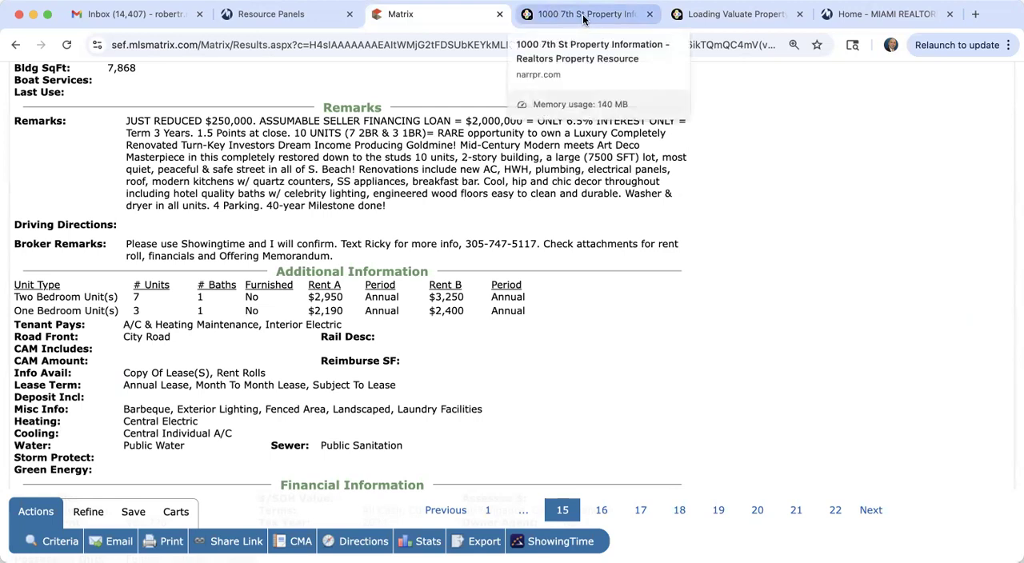
pyautogui.click(752, 16)
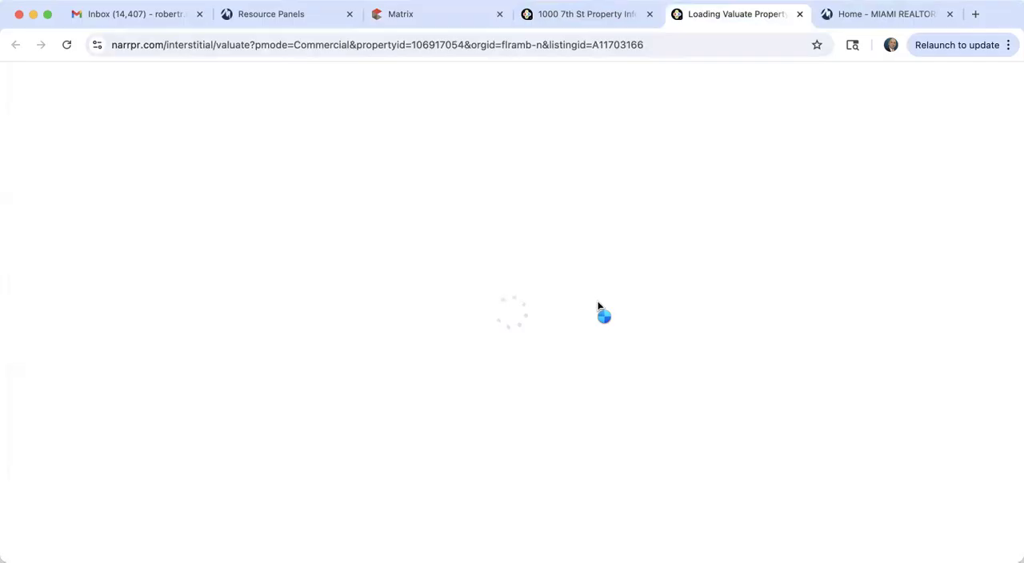
pyautogui.click(588, 12)
pyautogui.scroll(-4, 788, 400)
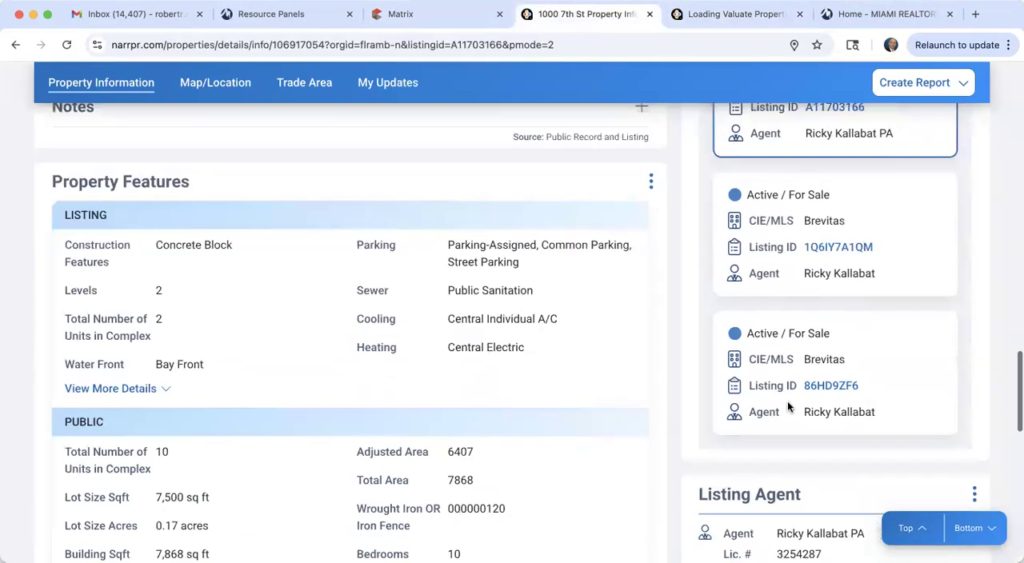
pyautogui.scroll(8, 787, 401)
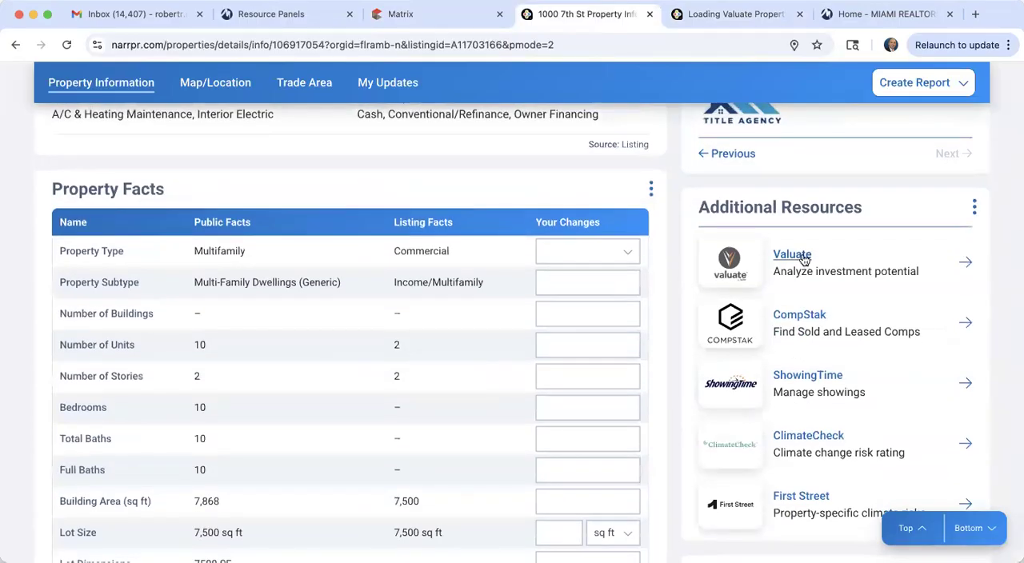
pyautogui.click(804, 258)
pyautogui.click(672, 394)
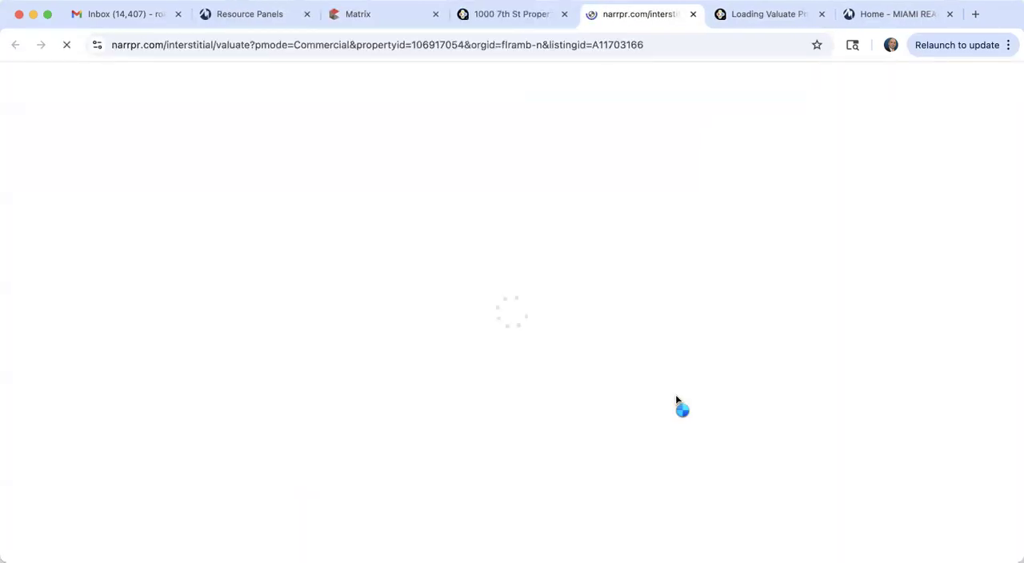
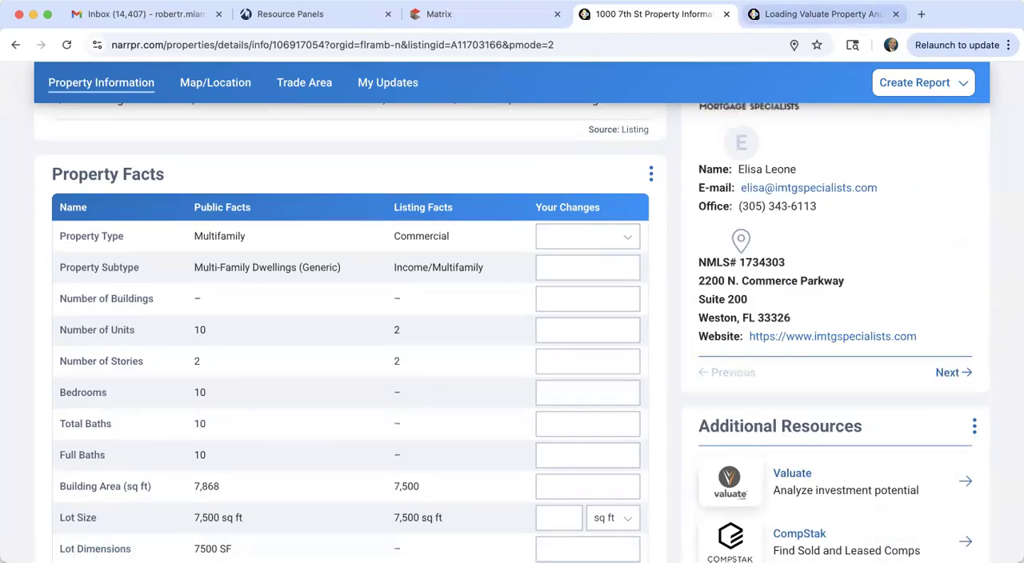
pyautogui.click(820, 16)
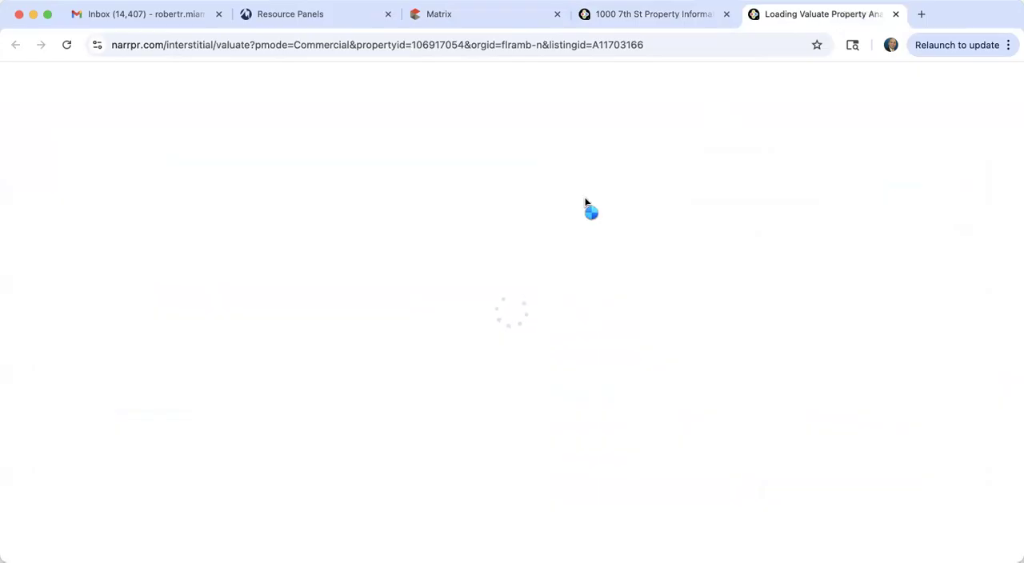
pyautogui.click(654, 16)
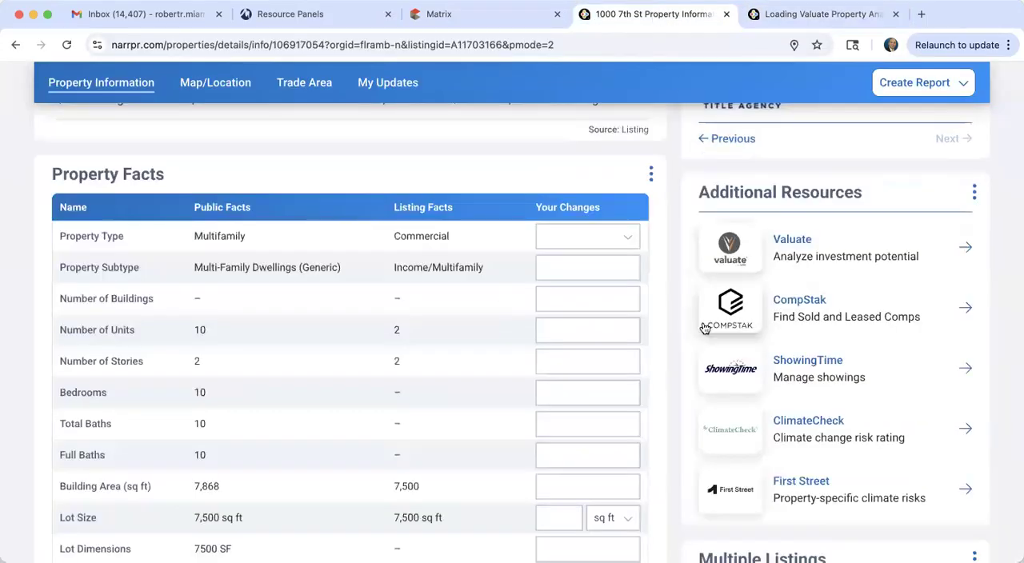
pyautogui.scroll(3, 705, 328)
pyautogui.scroll(10, 705, 327)
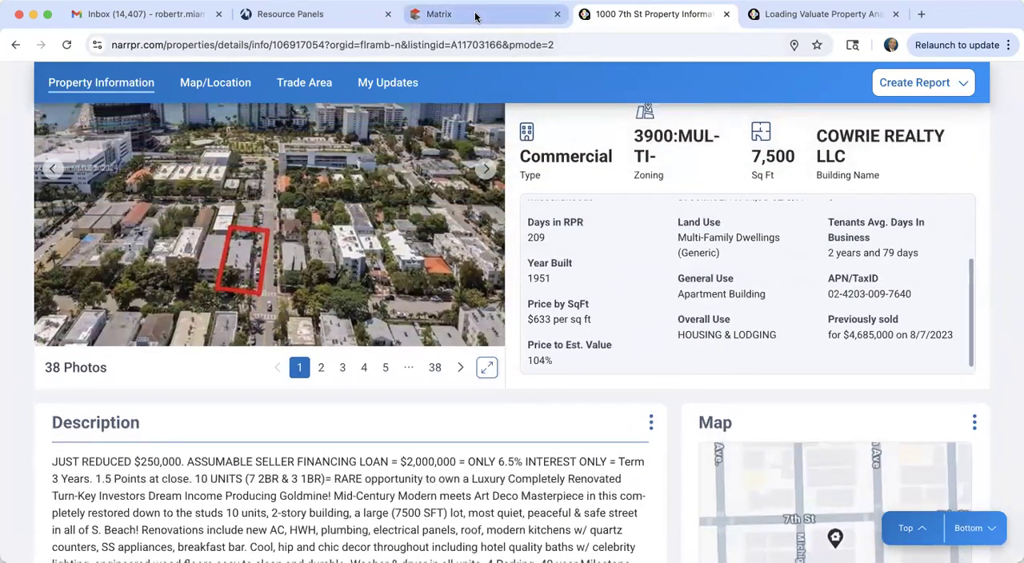
pyautogui.click(476, 16)
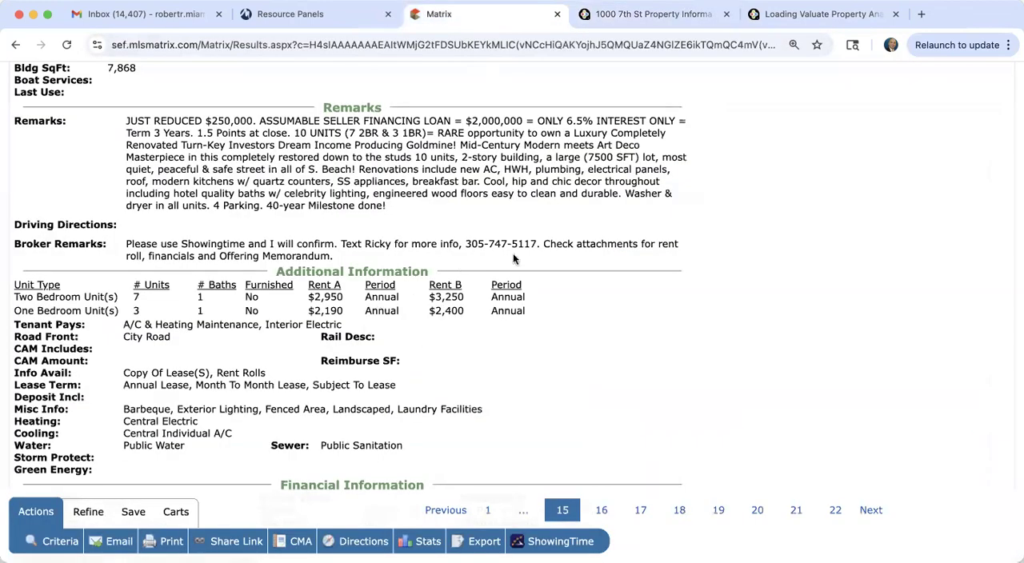
pyautogui.scroll(5, 531, 260)
pyautogui.scroll(10, 531, 260)
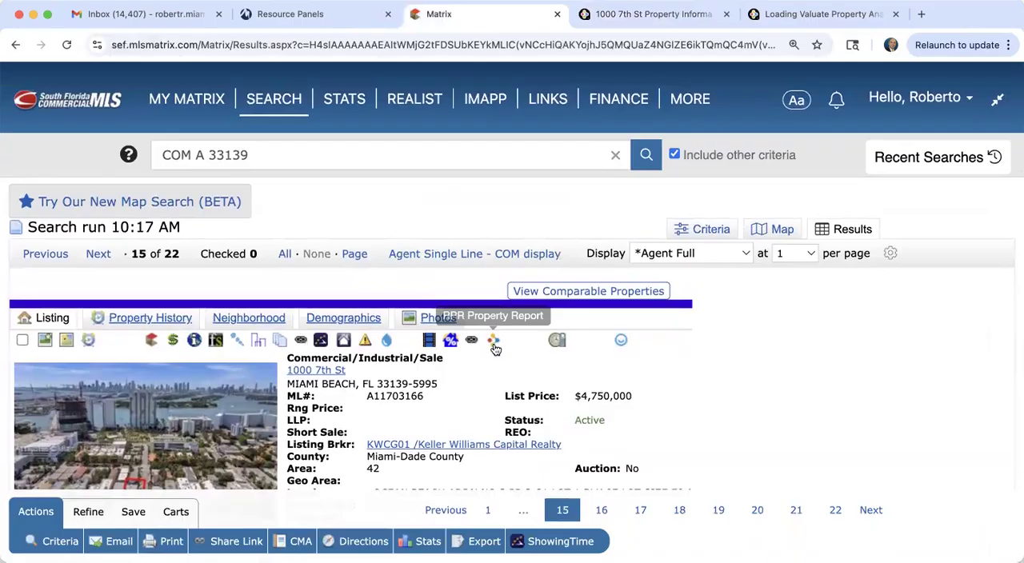
pyautogui.click(654, 14)
pyautogui.scroll(-10, 662, 482)
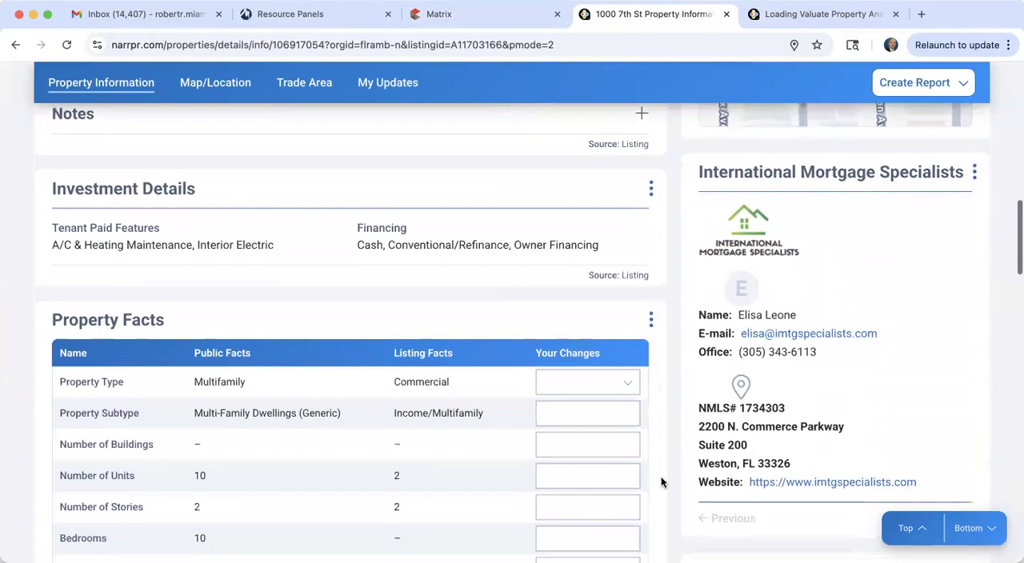
pyautogui.scroll(-2, 662, 481)
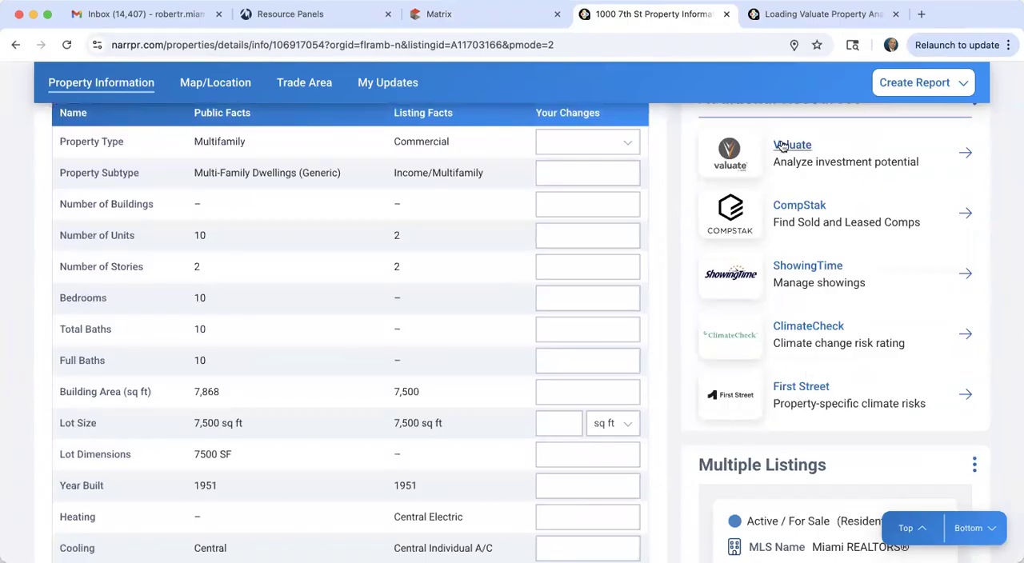
pyautogui.click(807, 15)
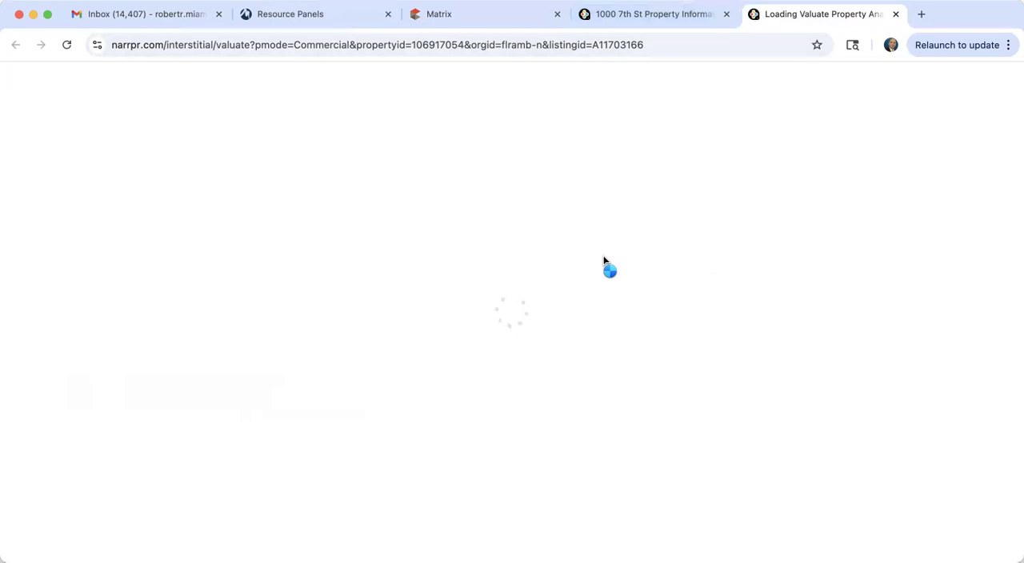
pyautogui.click(657, 14)
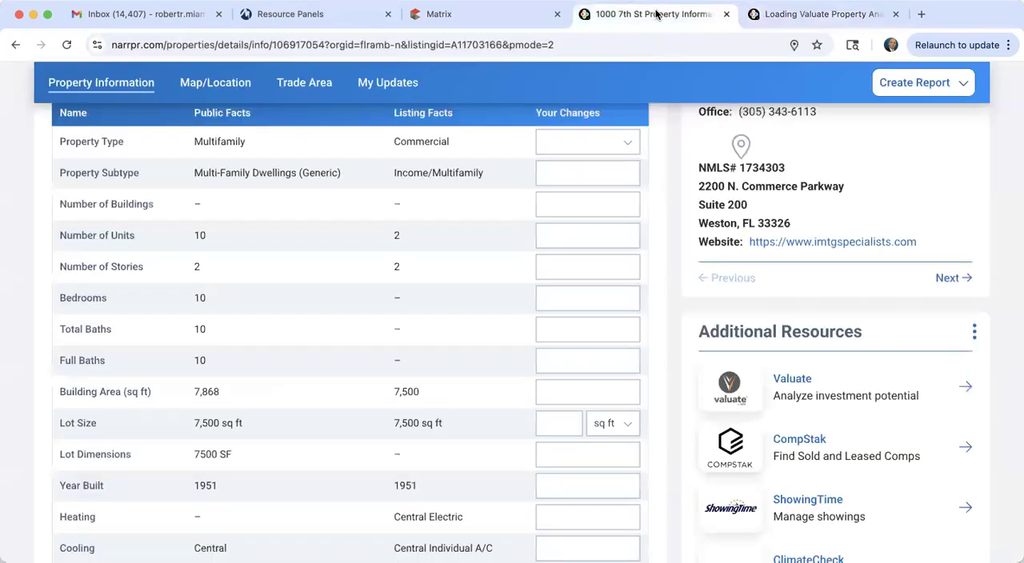
pyautogui.scroll(1, 361, 350)
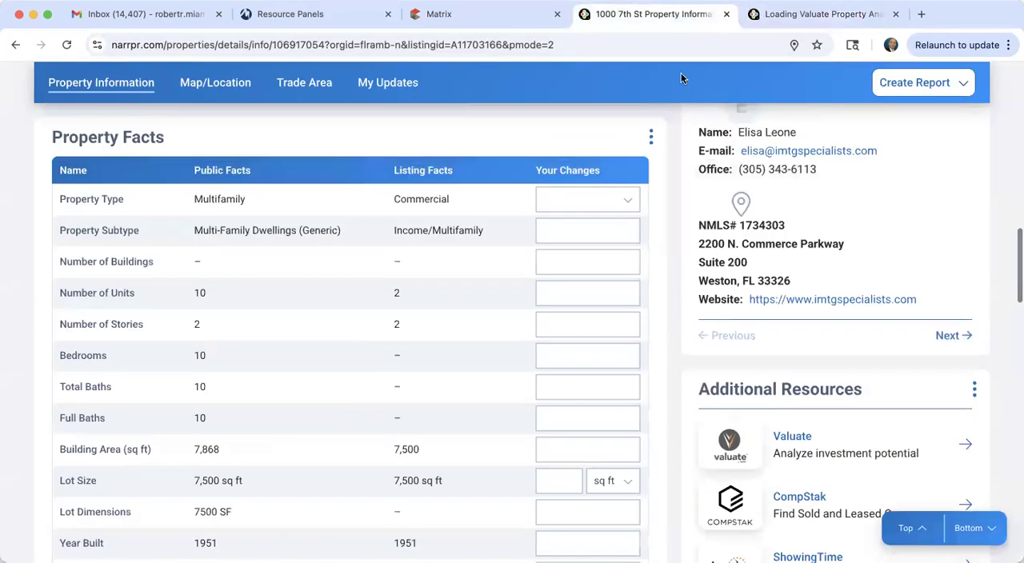
pyautogui.scroll(10, 396, 247)
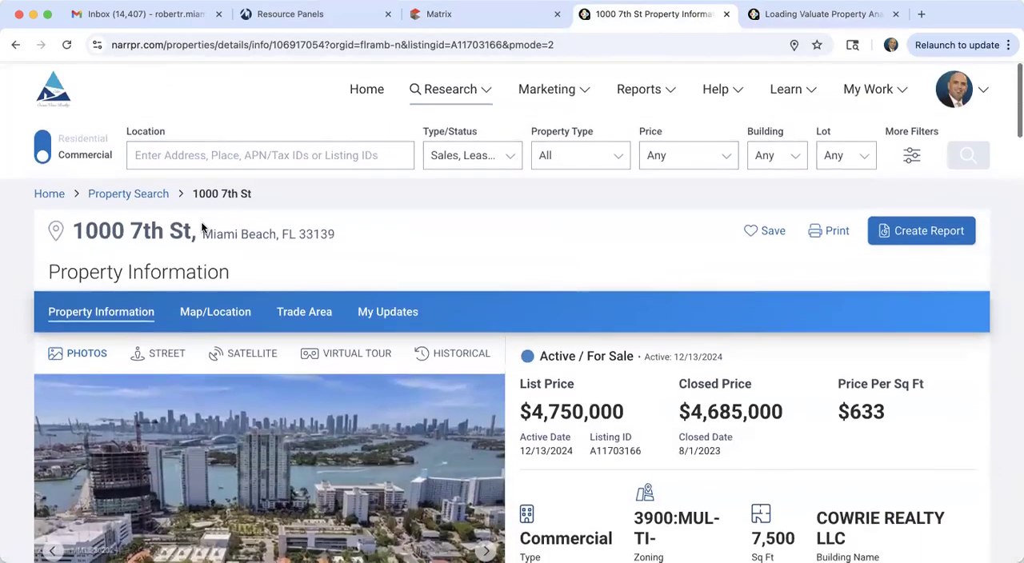
pyautogui.click(52, 94)
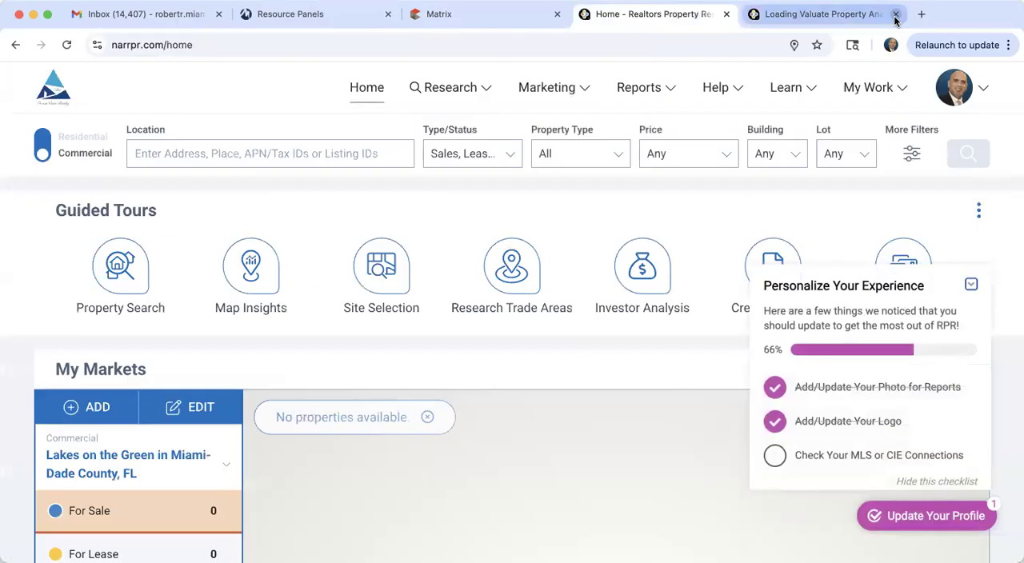
pyautogui.click(896, 15)
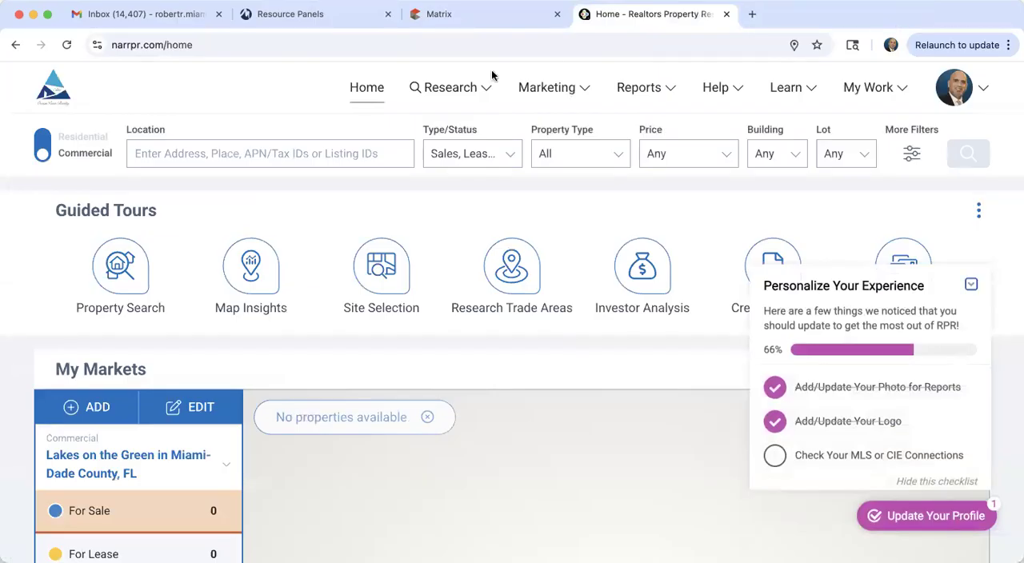
# Step: Switch to the Miami Realtors Resource Panels and look through the available single sign-on services and tools
pyautogui.click(344, 17)
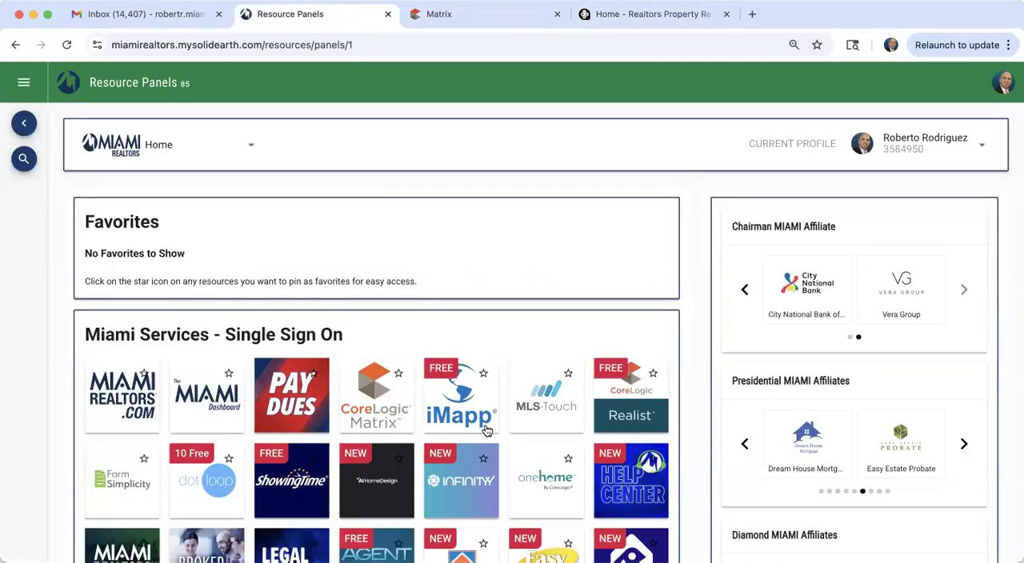
pyautogui.scroll(-8, 486, 430)
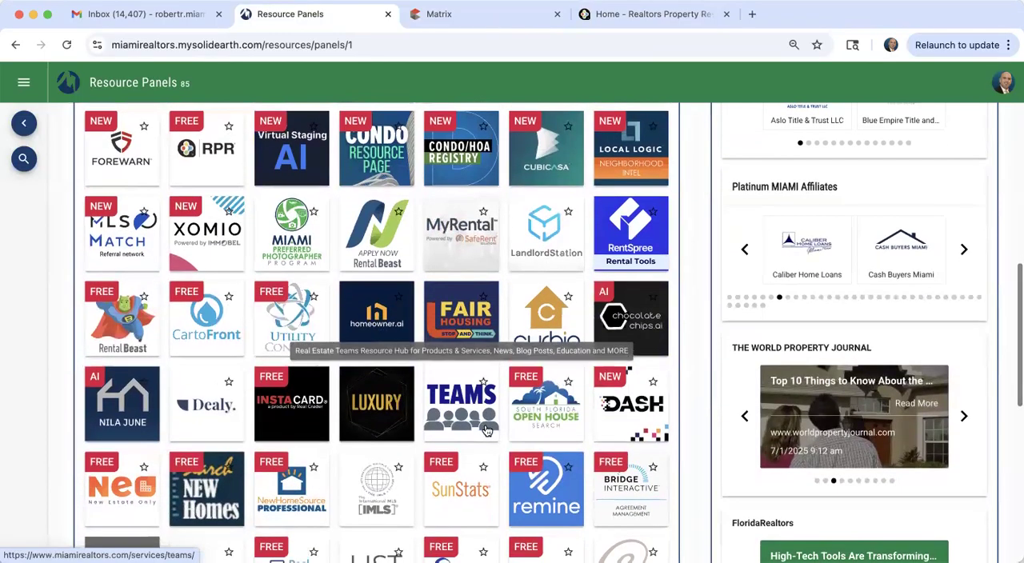
pyautogui.scroll(3, 485, 431)
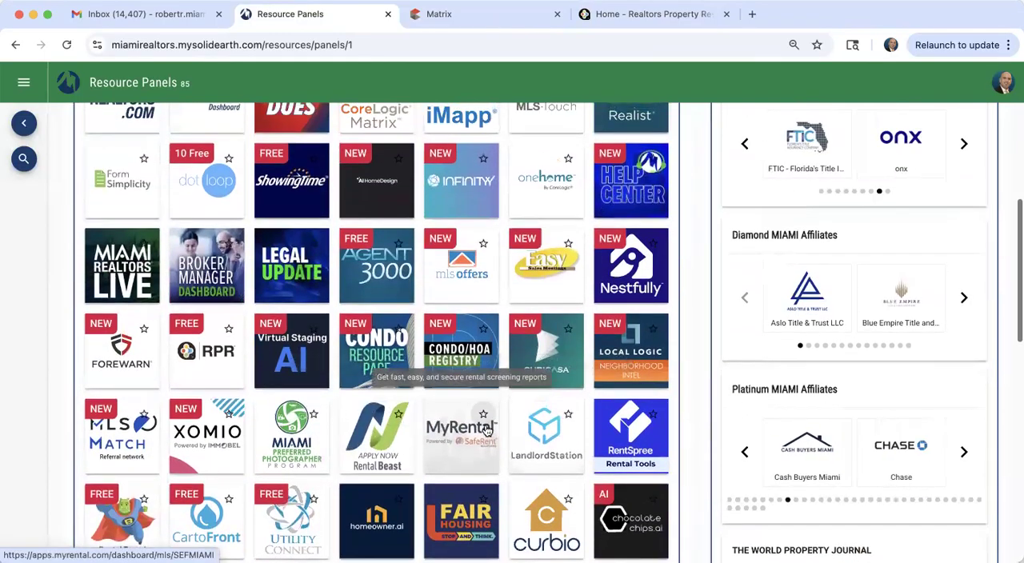
pyautogui.scroll(2, 485, 430)
pyautogui.scroll(-2, 486, 431)
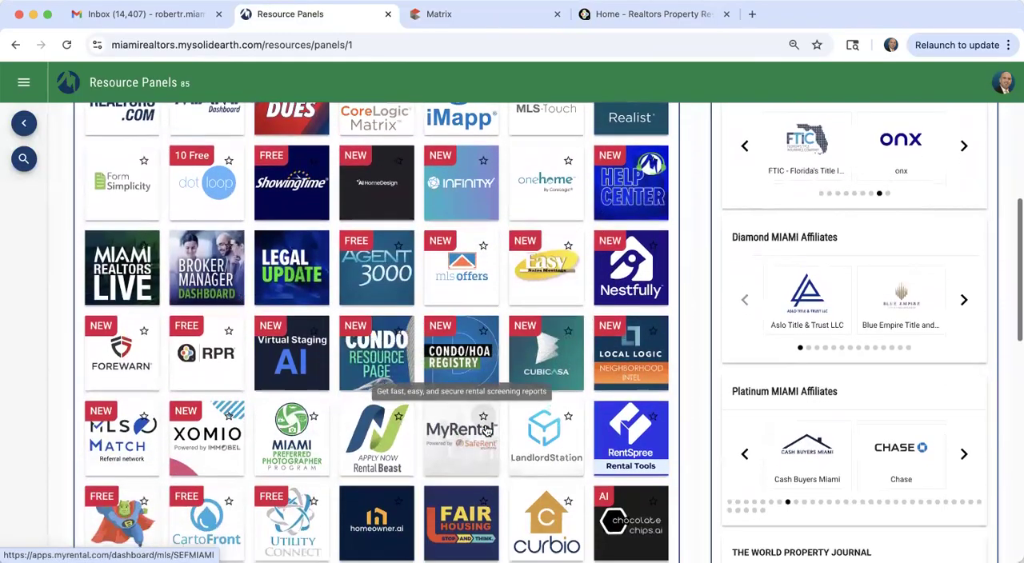
pyautogui.scroll(-2, 486, 430)
pyautogui.scroll(-2, 486, 430)
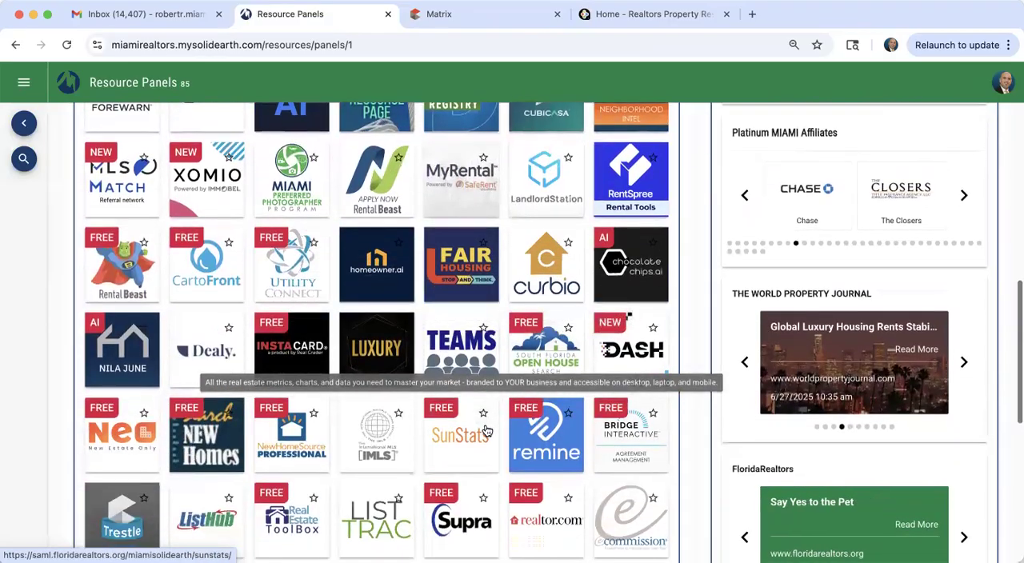
pyautogui.scroll(-5, 486, 430)
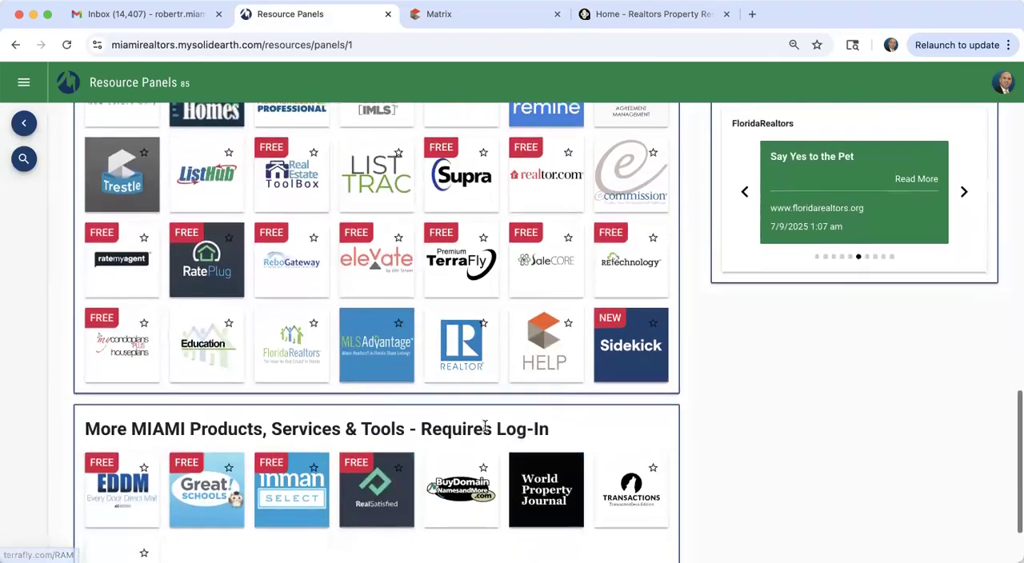
pyautogui.scroll(9, 486, 430)
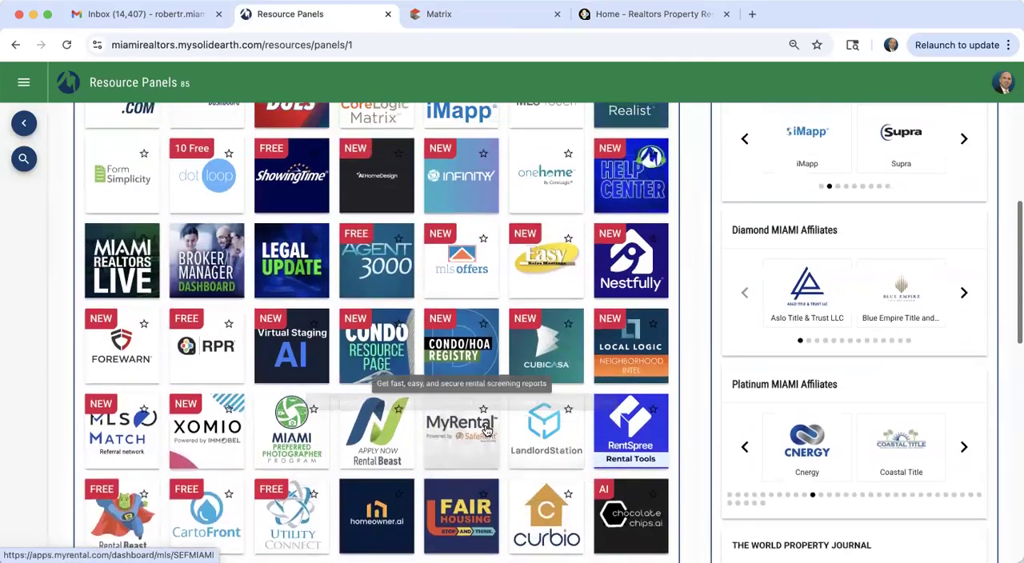
pyautogui.scroll(2, 486, 431)
pyautogui.scroll(-2, 487, 428)
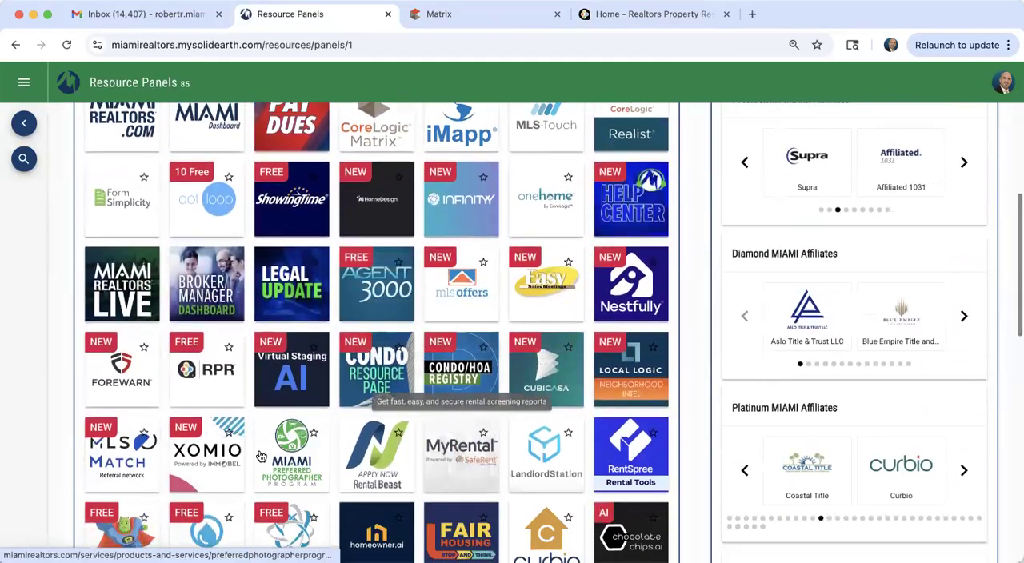
# Step: Return to the RPR home page, view the Residential search mode and switch back to Commercial
pyautogui.click(620, 14)
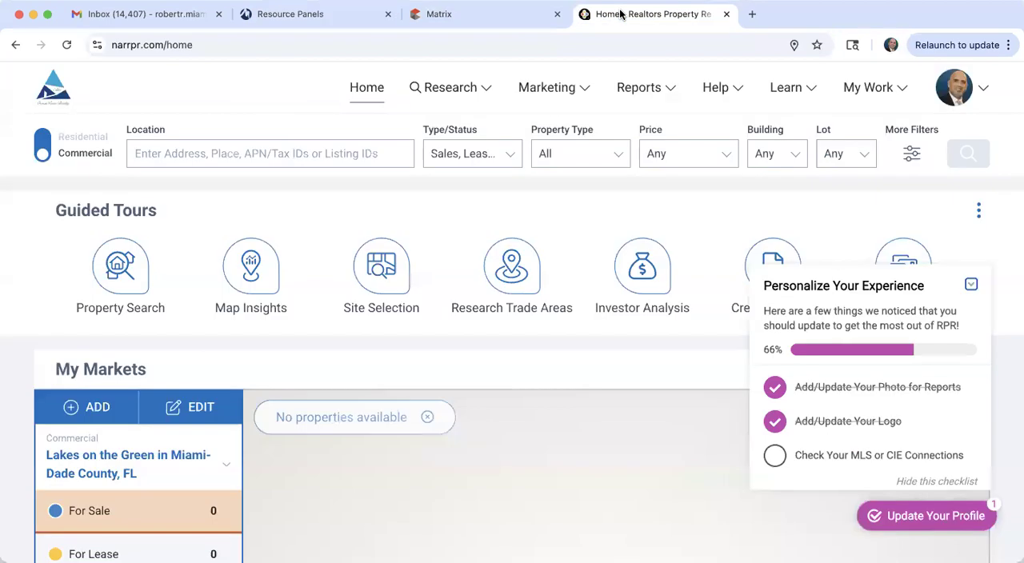
pyautogui.click(43, 128)
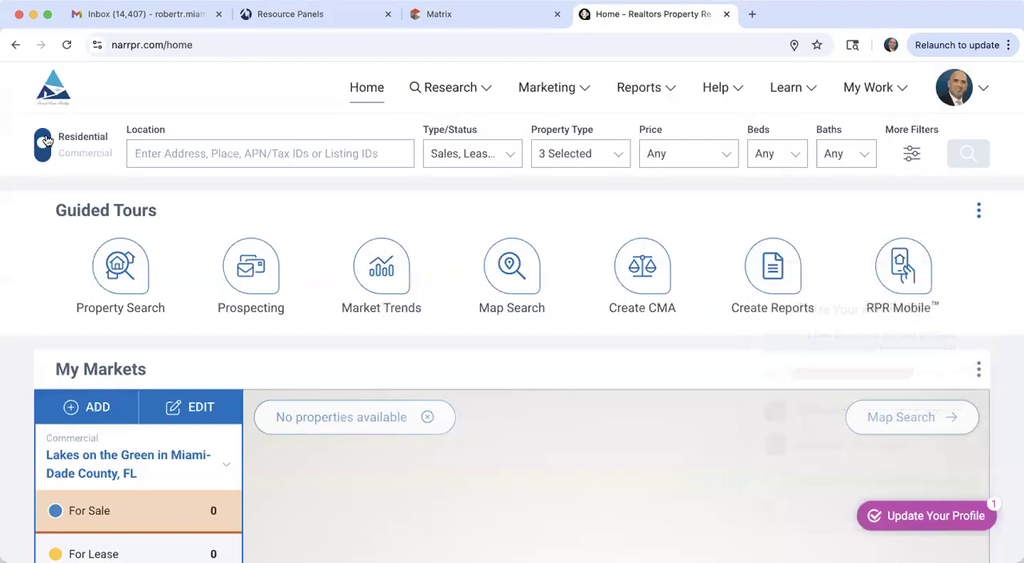
pyautogui.click(44, 154)
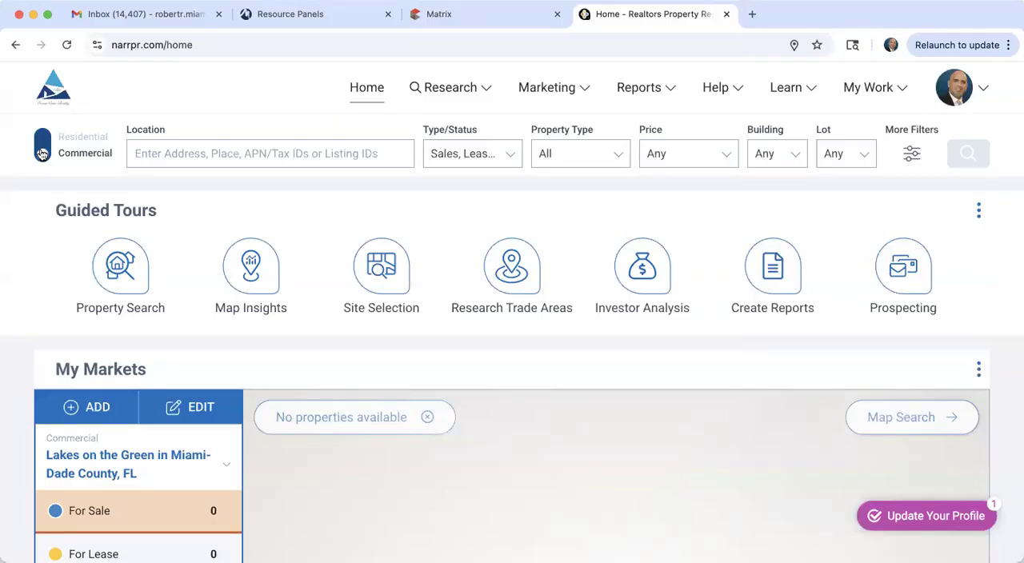
# Step: Open the Commercial Site Selection search and set its broad area to Miami, FL 33137
pyautogui.click(439, 90)
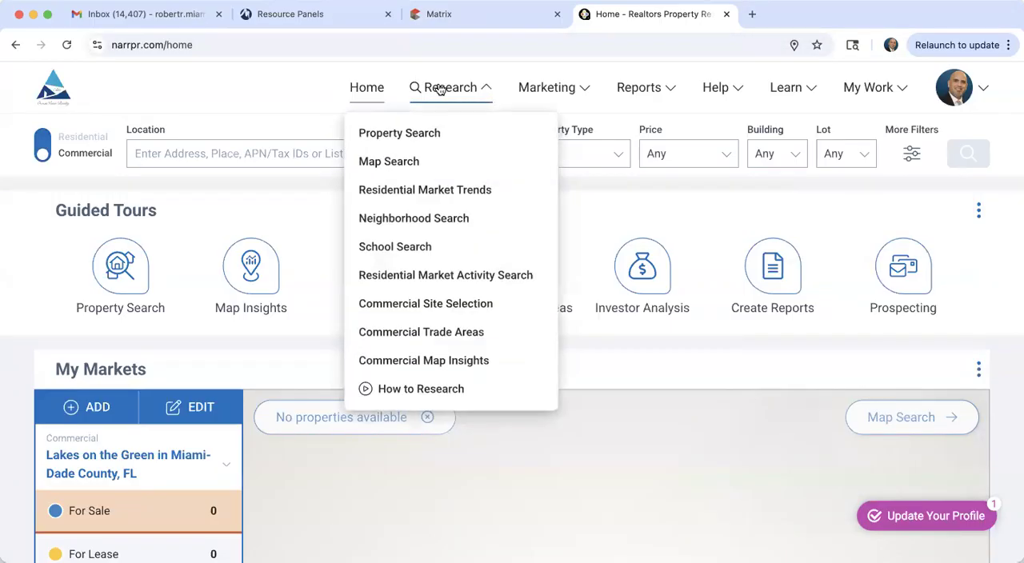
pyautogui.click(473, 307)
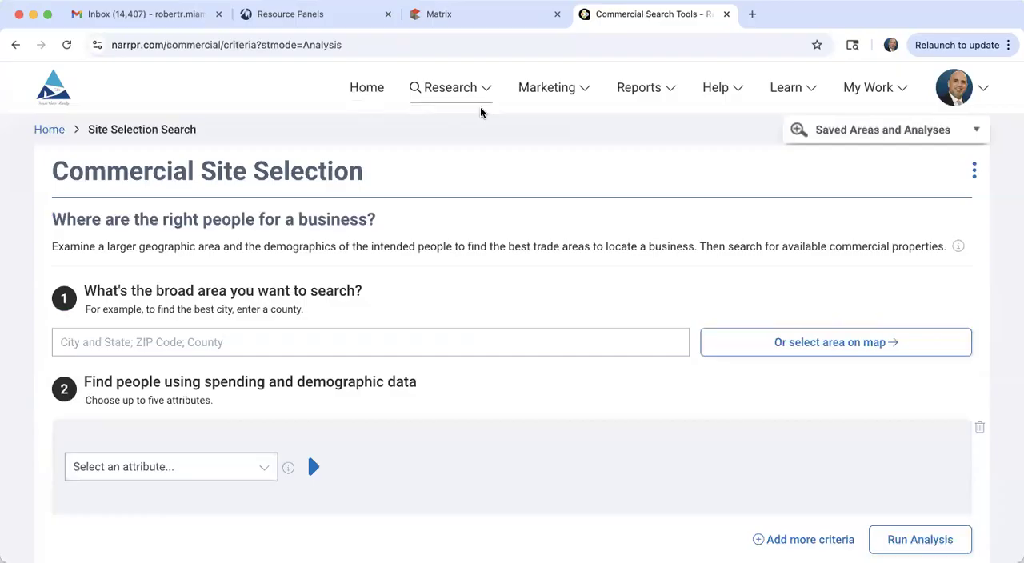
pyautogui.click(219, 341)
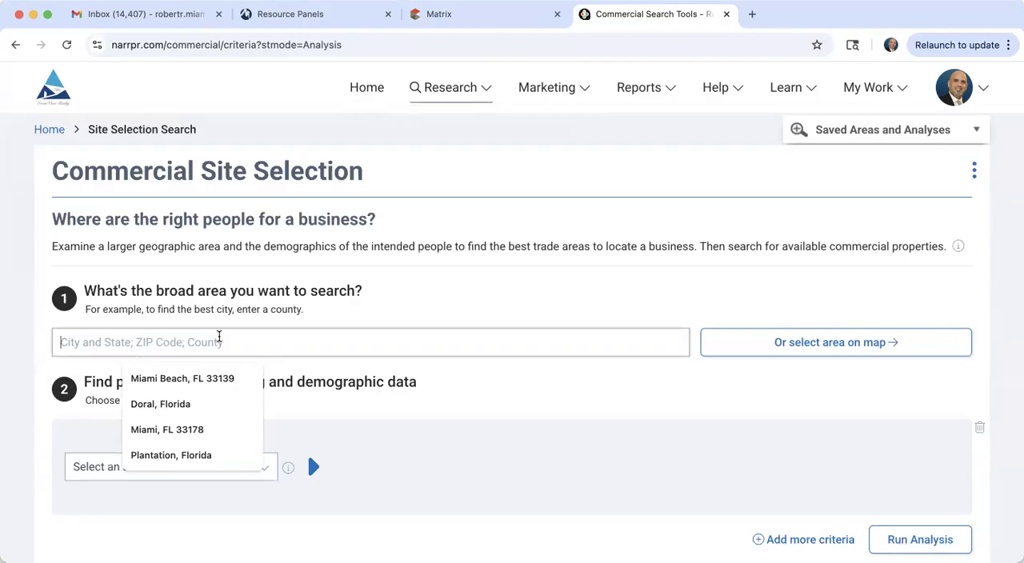
pyautogui.write('33137')
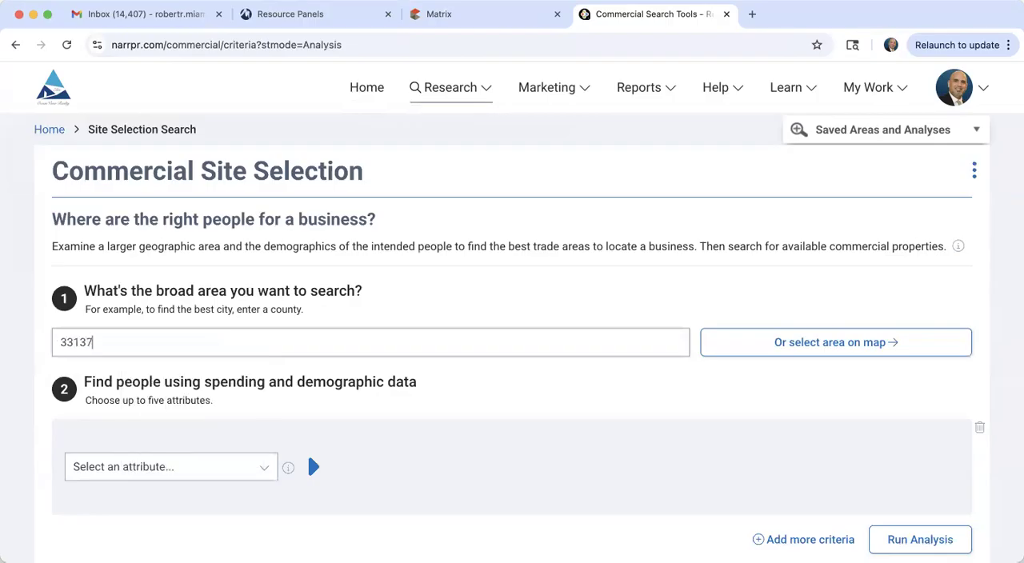
pyautogui.click(98, 366)
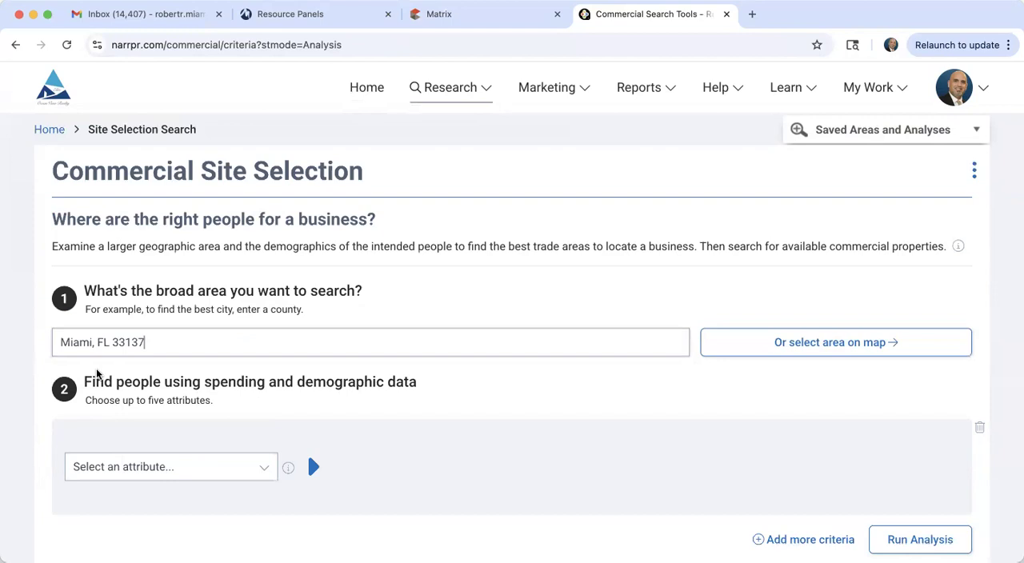
# Step: Add a What They Buy criterion for Personal Care that includes Personal Care Products
pyautogui.scroll(-3, 242, 373)
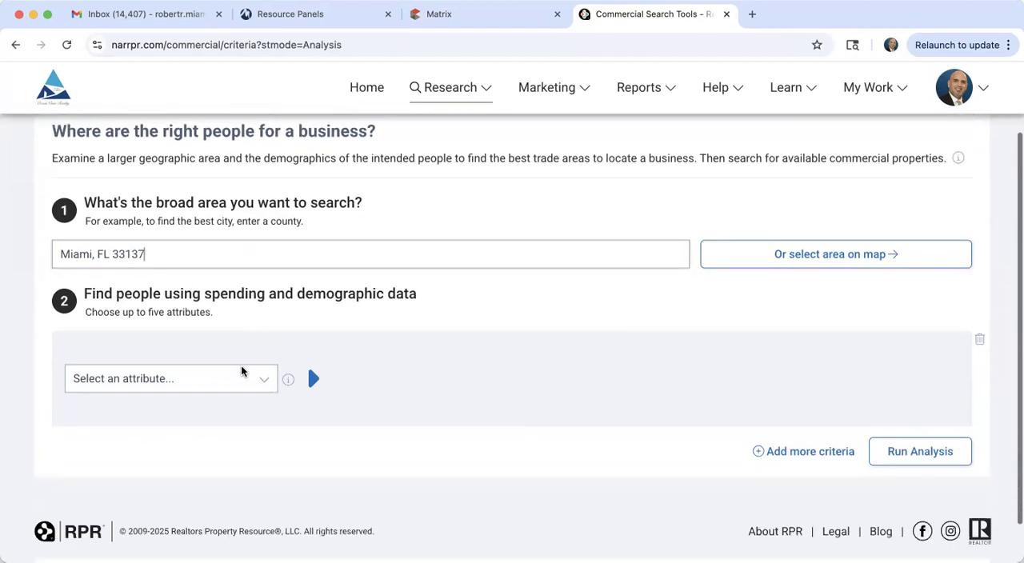
pyautogui.scroll(-2, 240, 371)
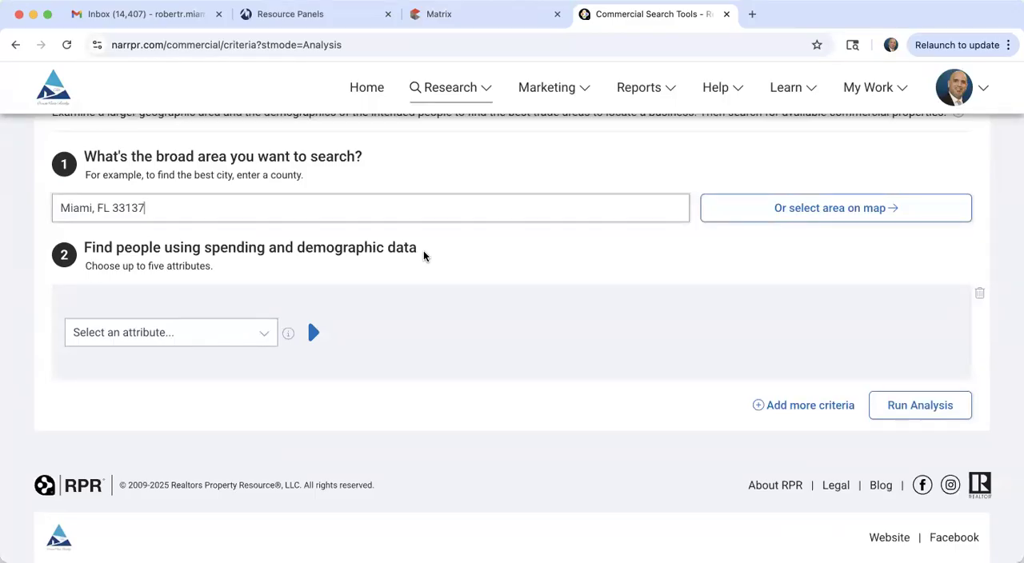
pyautogui.click(142, 337)
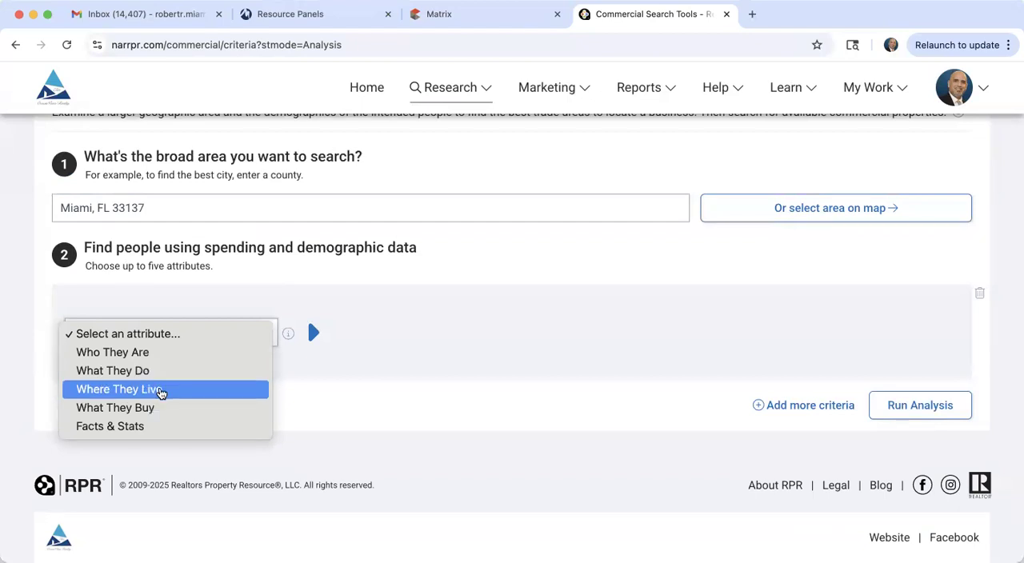
pyautogui.click(160, 412)
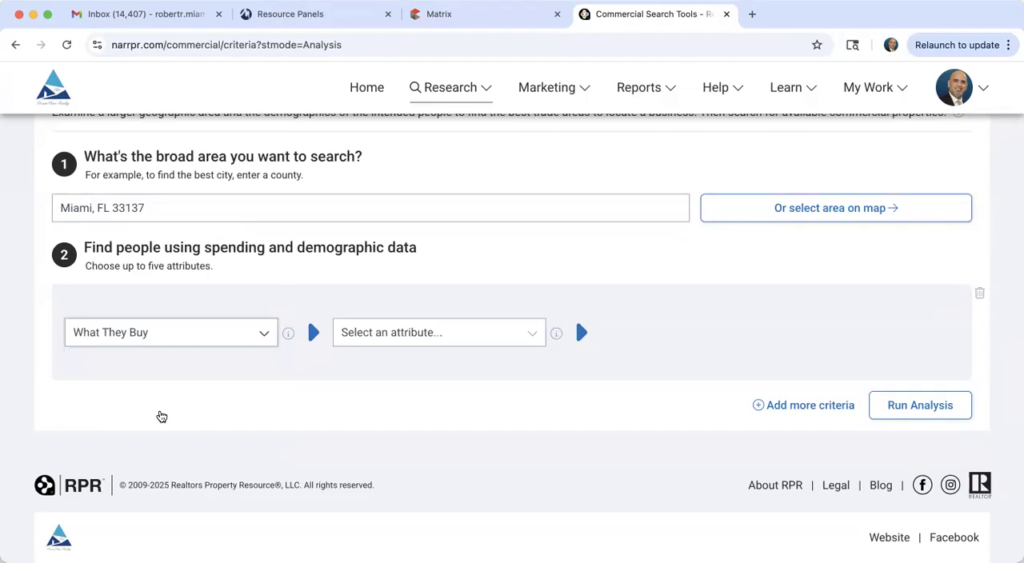
pyautogui.click(351, 333)
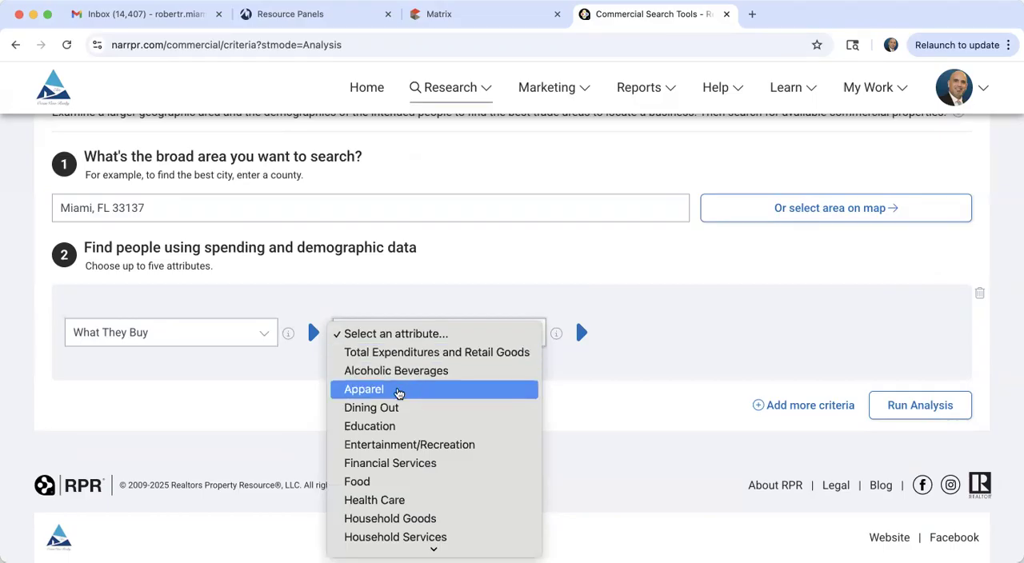
pyautogui.scroll(-3, 399, 392)
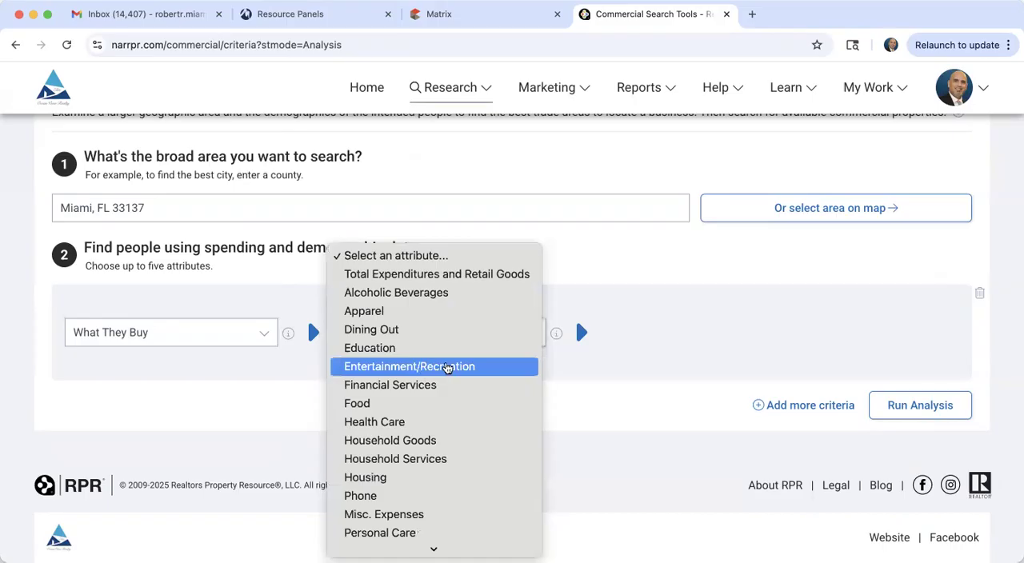
pyautogui.scroll(-1, 436, 388)
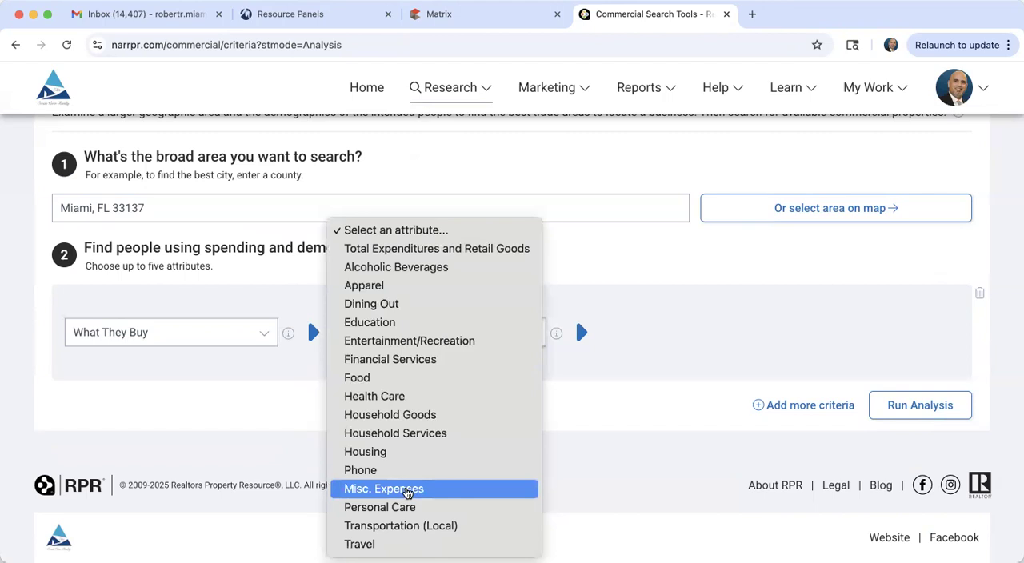
pyautogui.click(406, 509)
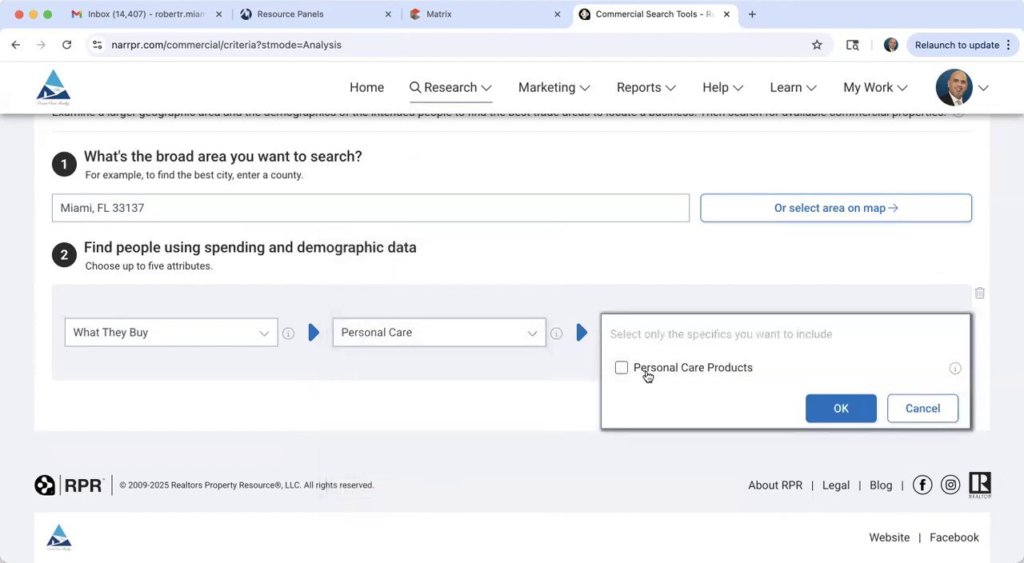
pyautogui.click(622, 369)
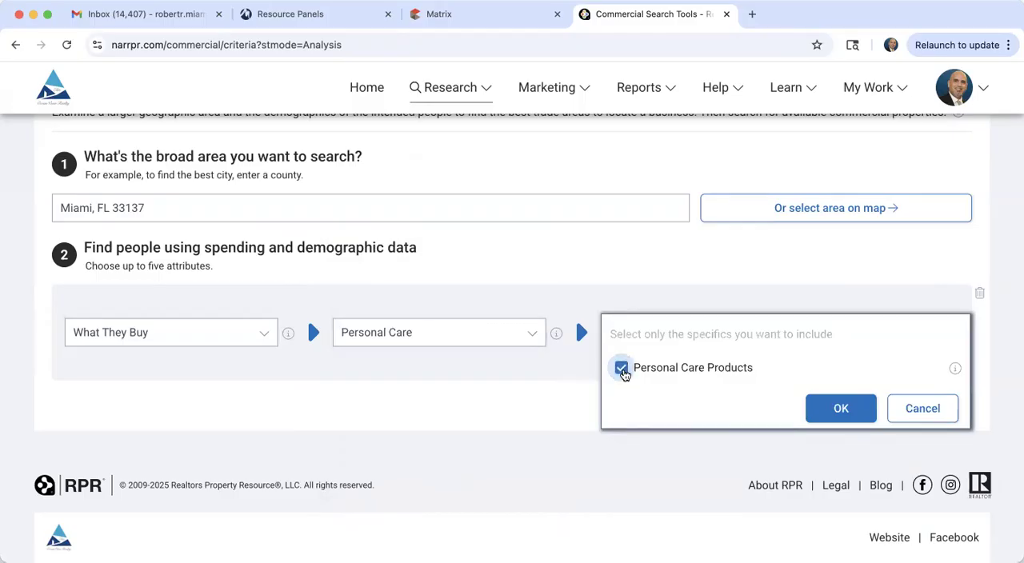
pyautogui.click(840, 409)
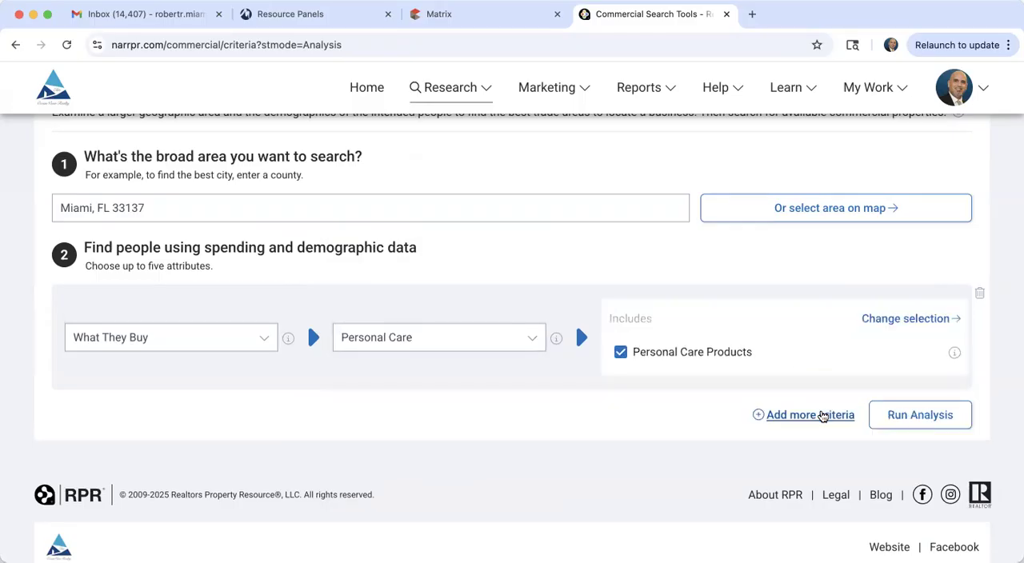
# Step: Run the analysis, widen the Personal Care Products range to span Little to Lots, and update the results
pyautogui.scroll(-1, 647, 462)
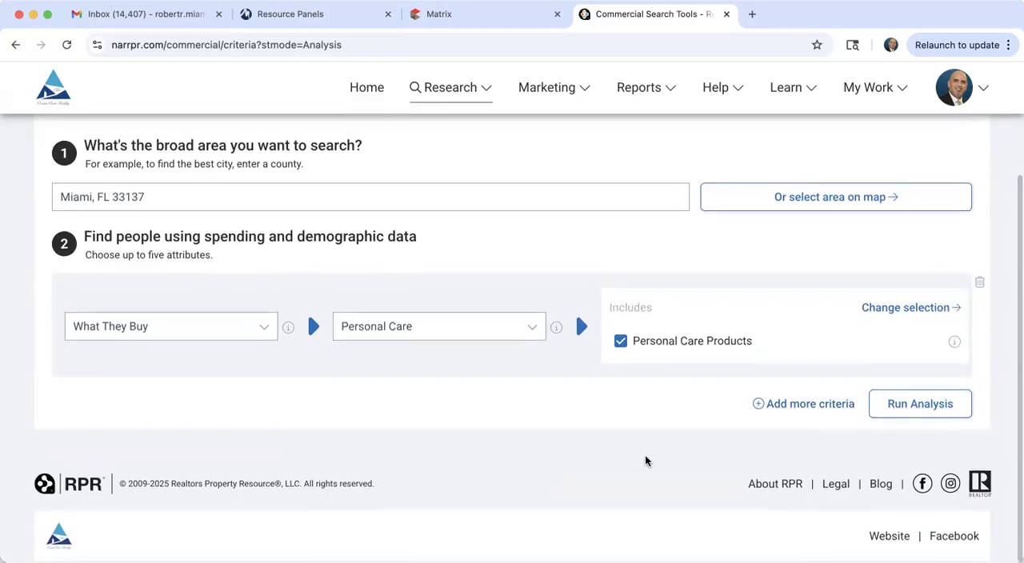
pyautogui.click(915, 407)
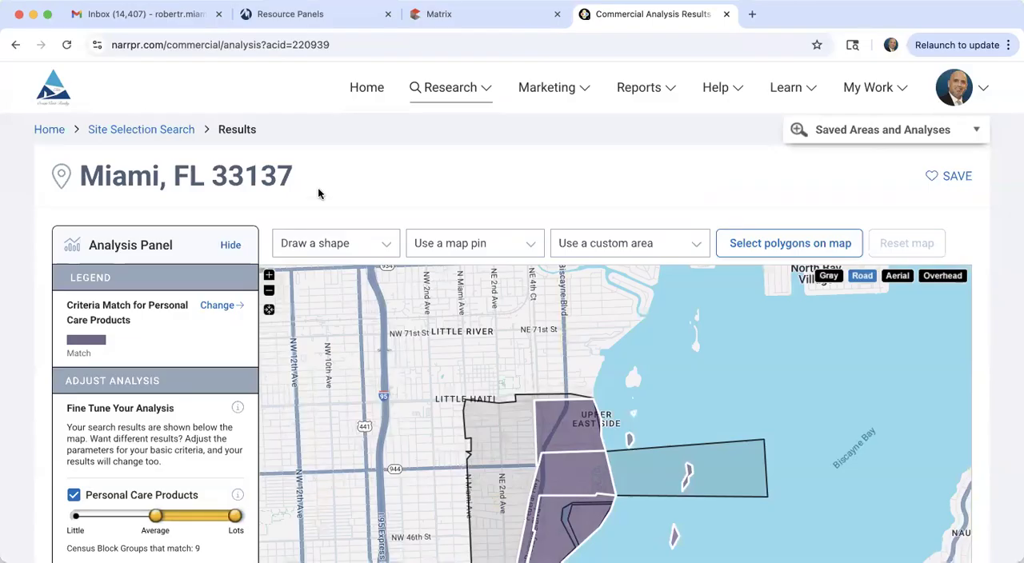
pyautogui.scroll(-2, 318, 187)
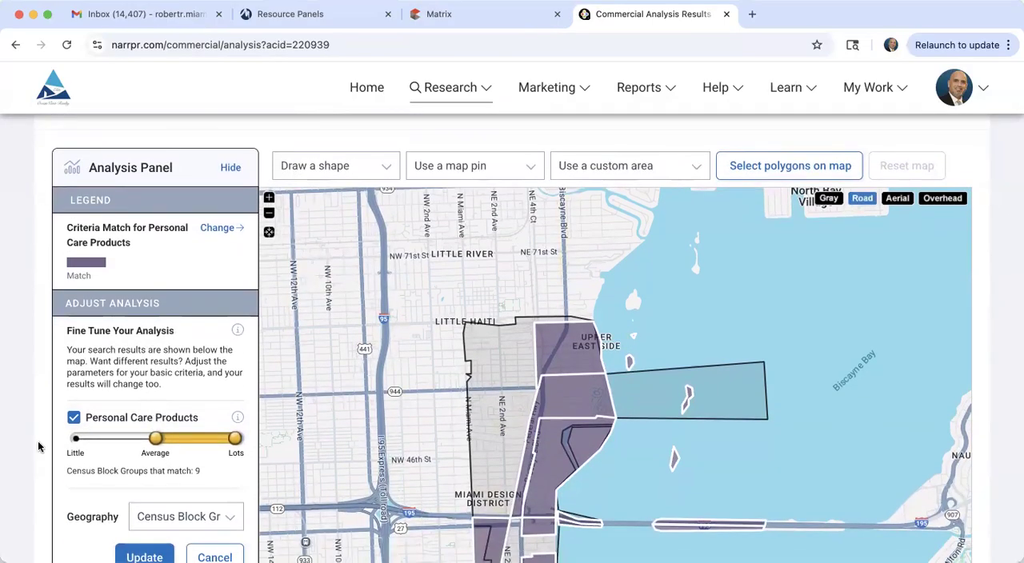
pyautogui.scroll(-3, 29, 453)
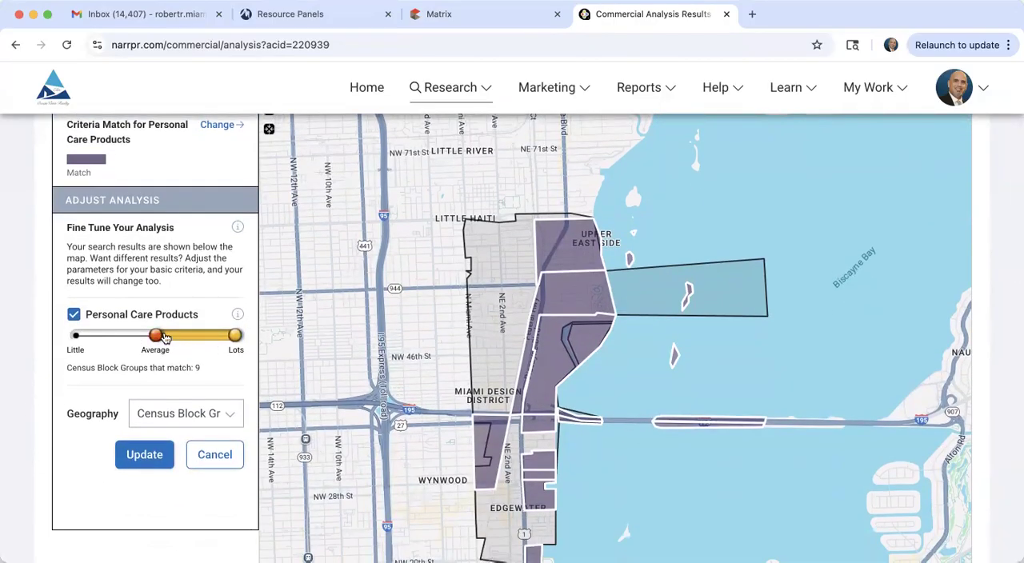
pyautogui.moveTo(164, 337); pyautogui.dragTo(70, 340)
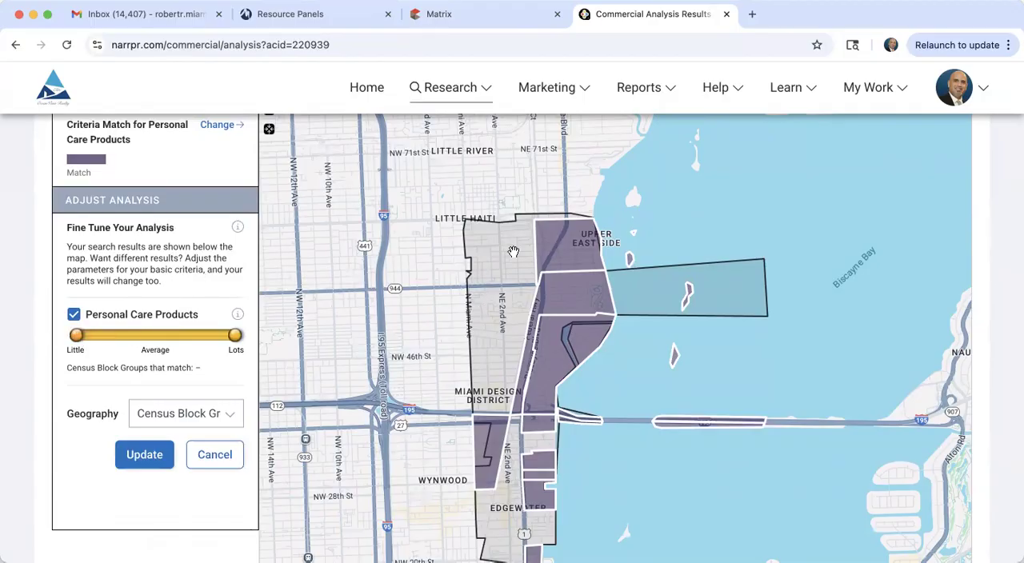
pyautogui.click(143, 454)
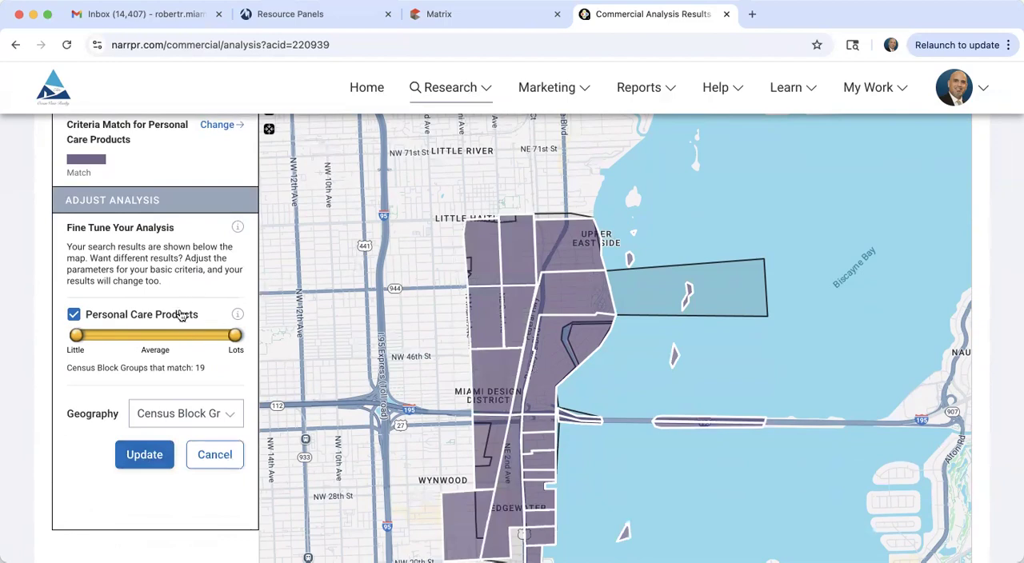
# Step: Select census block groups 120860027.051 and 120860021.002 in the results and view each one on the map
pyautogui.scroll(-10, 52, 413)
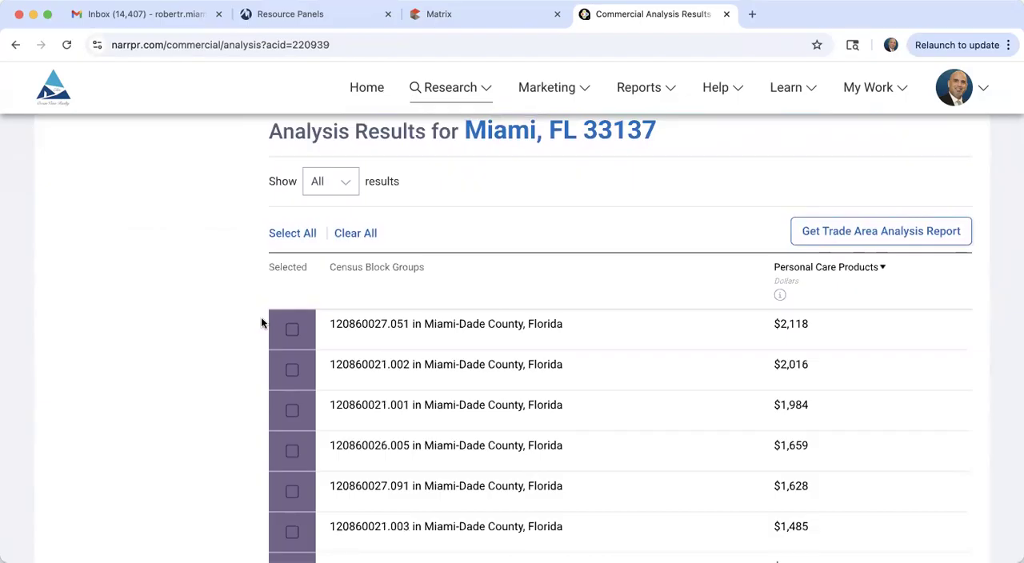
pyautogui.click(293, 334)
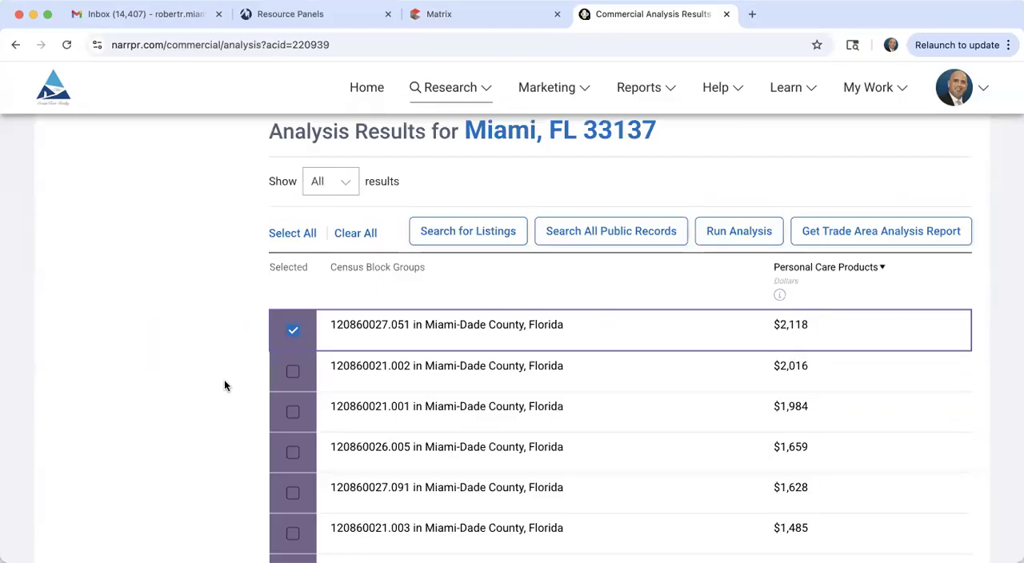
pyautogui.scroll(10, 224, 386)
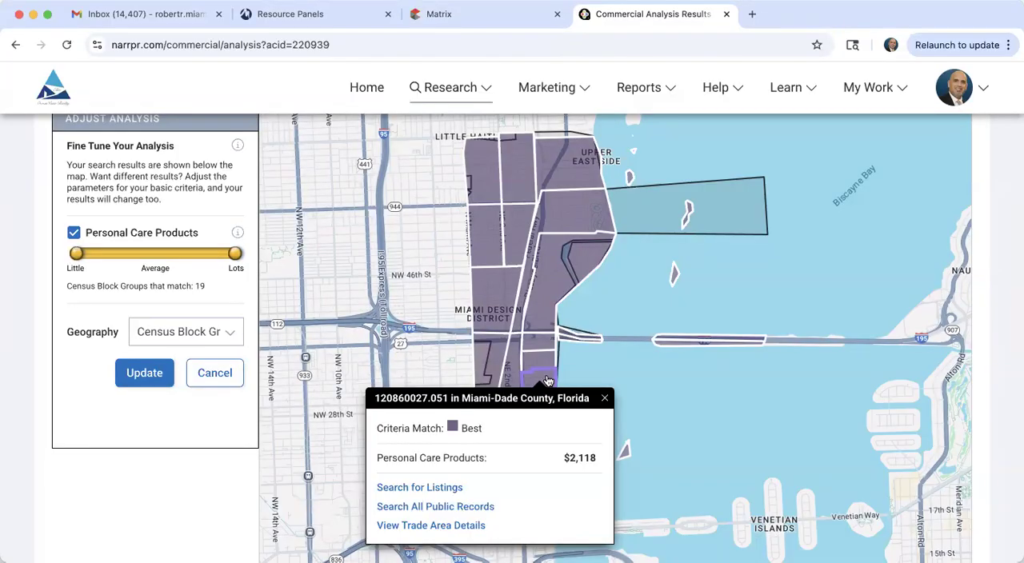
pyautogui.scroll(-10, 171, 545)
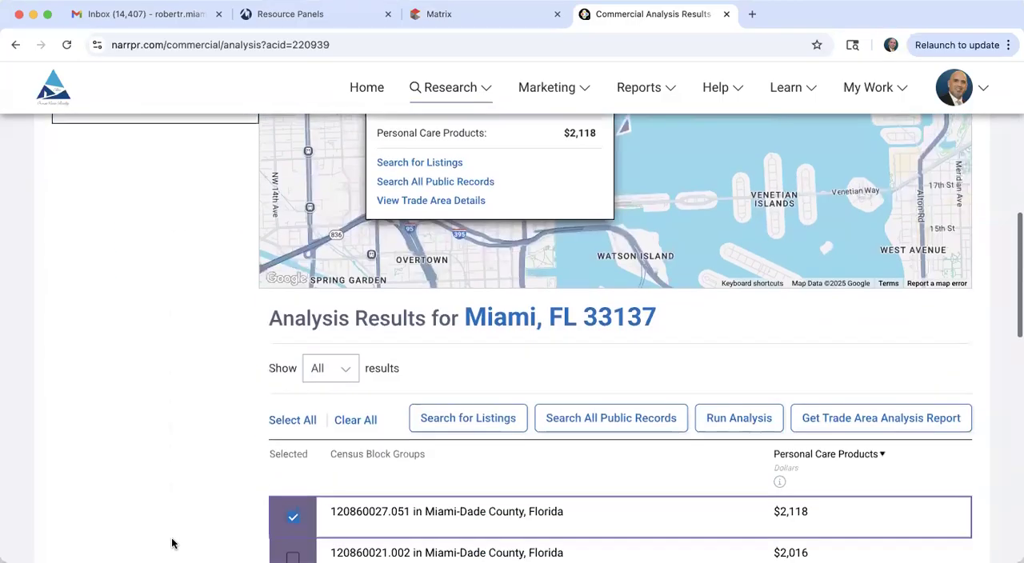
pyautogui.scroll(-2, 171, 544)
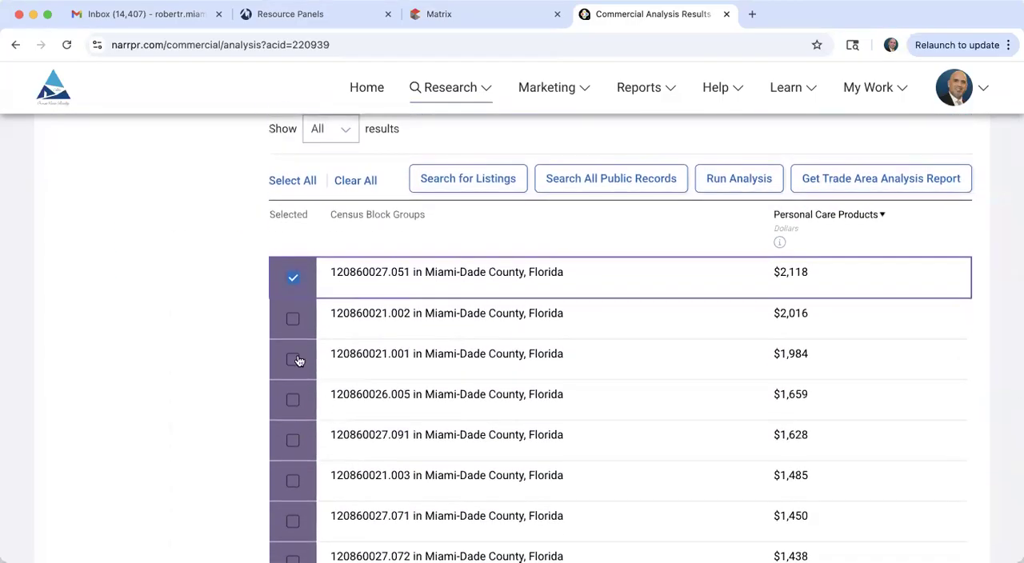
pyautogui.click(293, 319)
pyautogui.scroll(10, 215, 374)
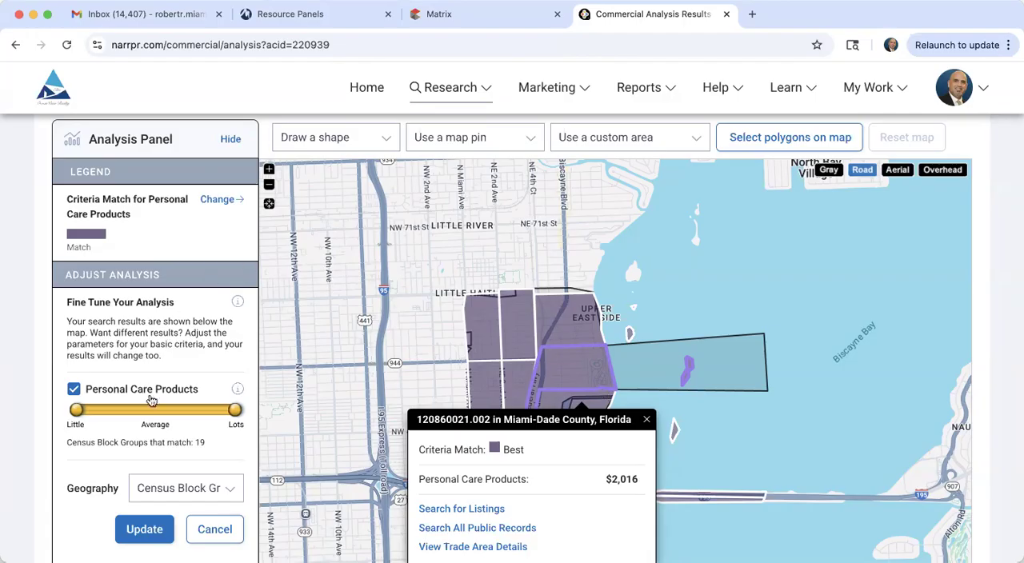
# Step: Return to the Site Selection Search criteria and change the attribute to Dining Out, including All Dining Out
pyautogui.scroll(3, 148, 412)
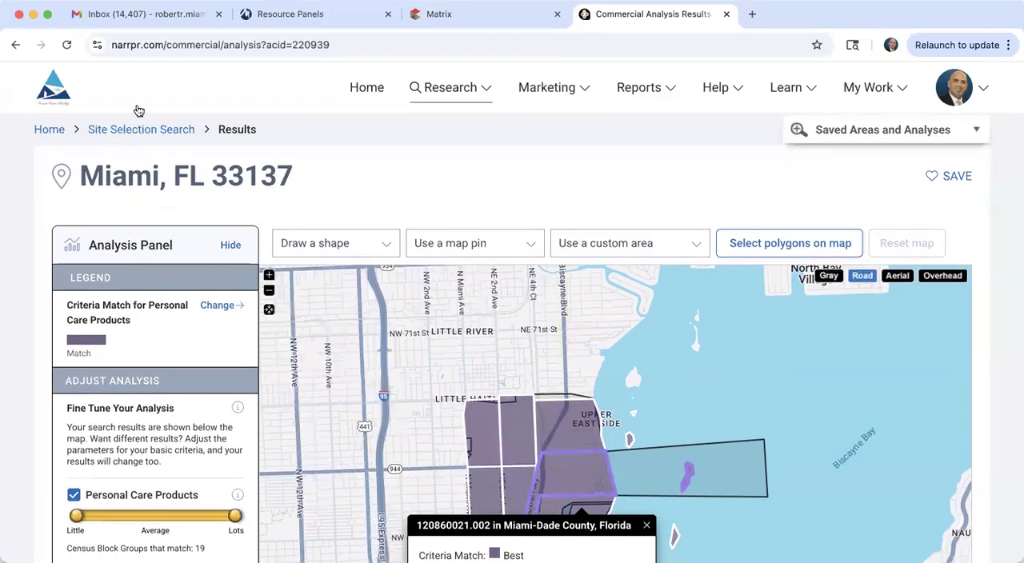
pyautogui.click(126, 132)
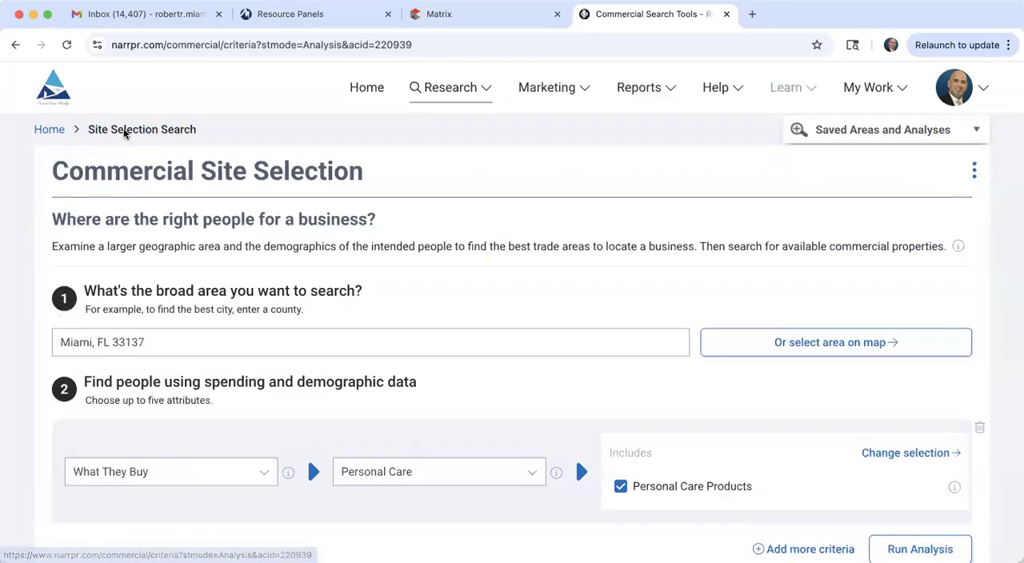
pyautogui.scroll(-3, 204, 465)
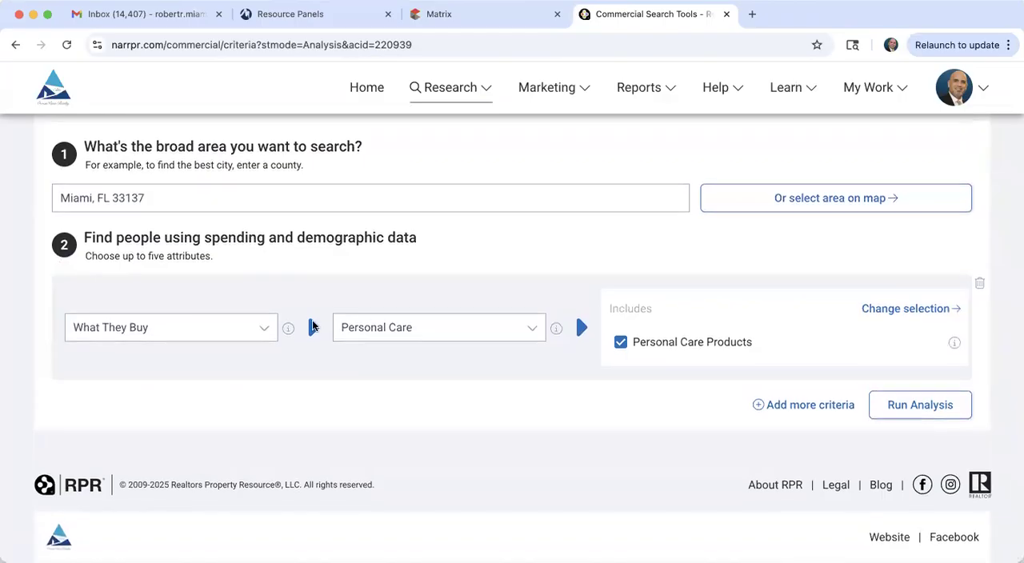
pyautogui.click(375, 341)
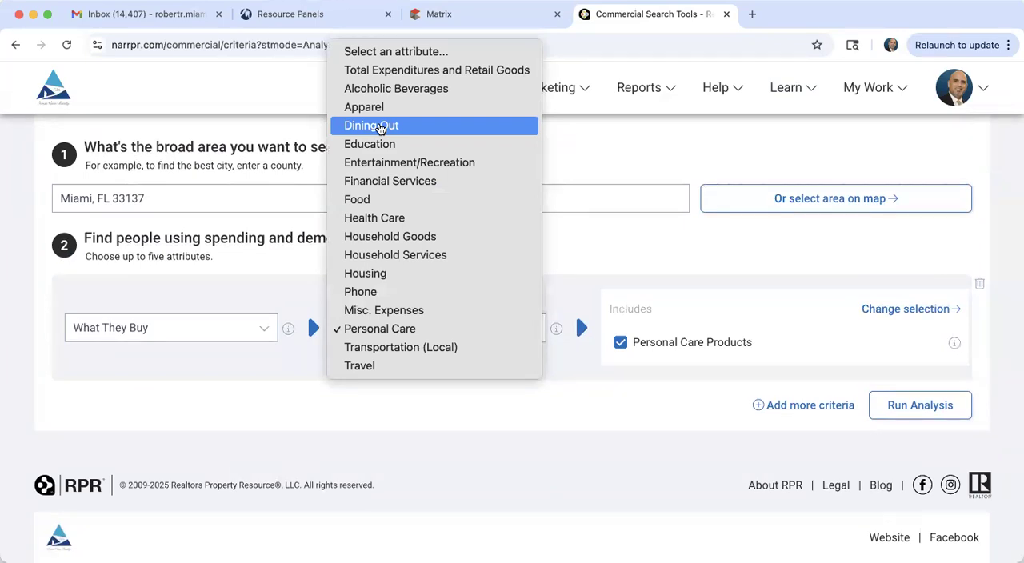
pyautogui.click(381, 130)
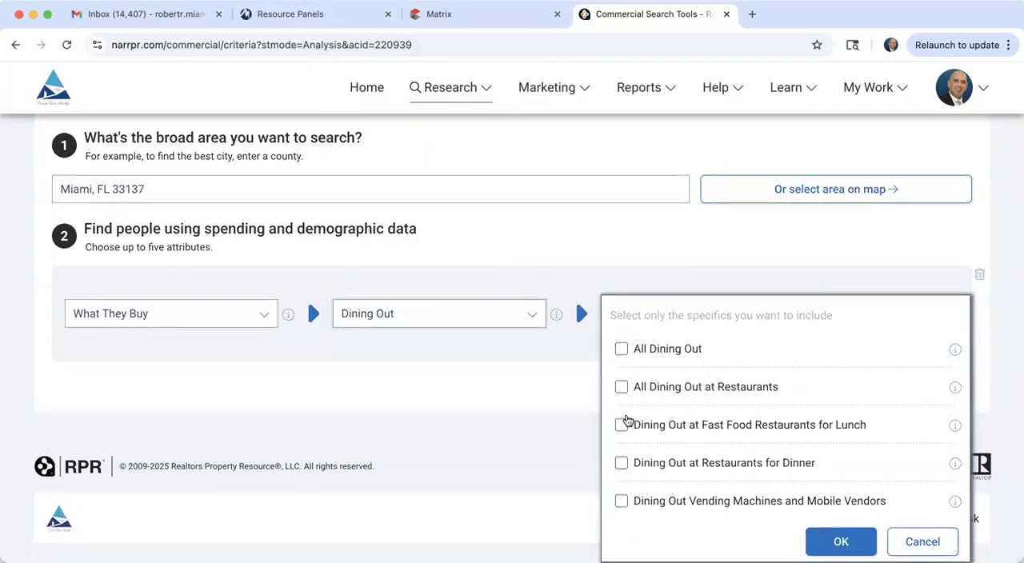
pyautogui.click(621, 348)
pyautogui.click(863, 542)
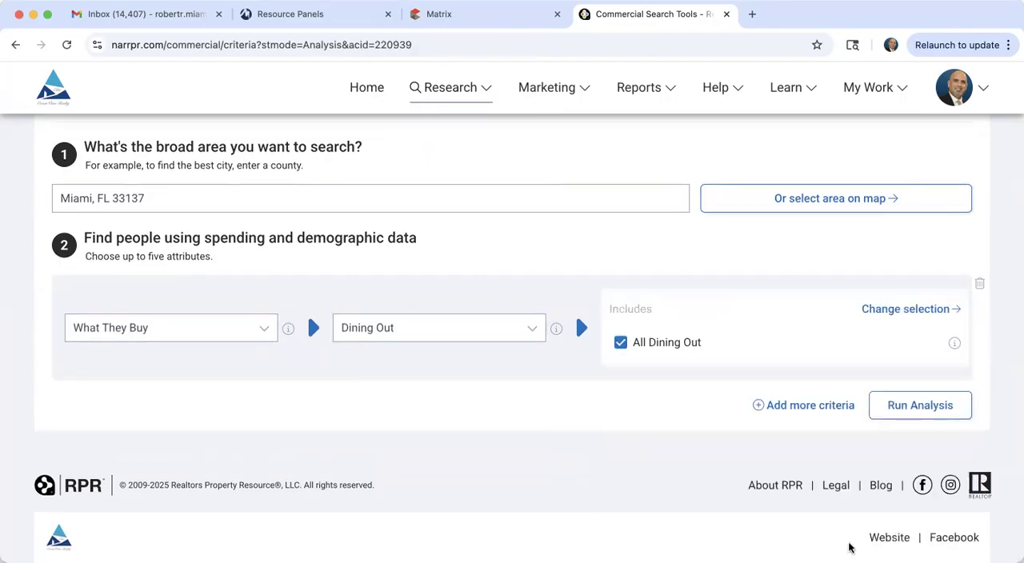
# Step: Run the All Dining Out analysis and select census block group 120860027.051 to locate it on the map
pyautogui.click(921, 409)
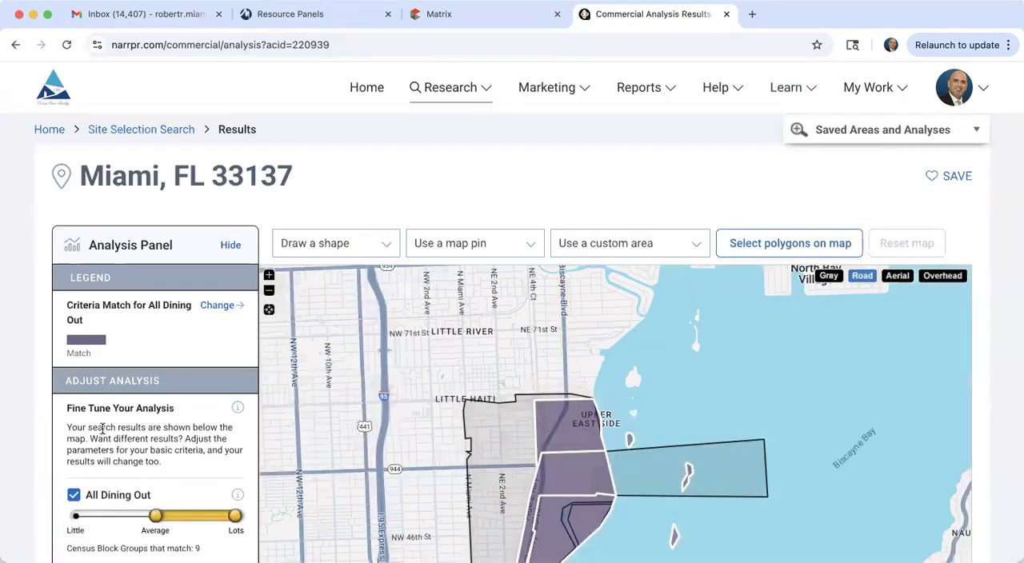
pyautogui.scroll(-3, 143, 500)
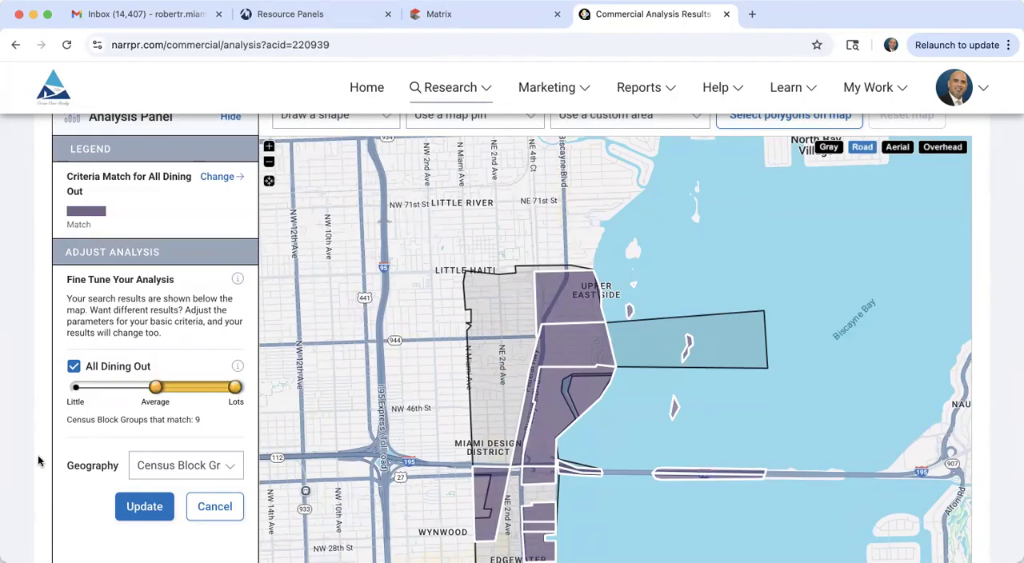
pyautogui.scroll(-10, 38, 455)
pyautogui.scroll(-2, 38, 461)
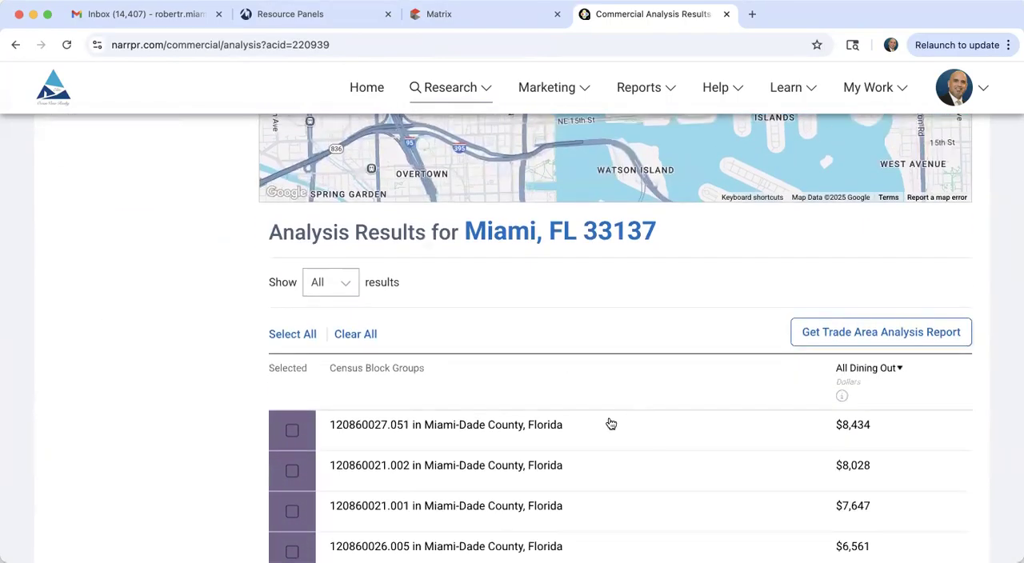
pyautogui.click(290, 433)
pyautogui.scroll(10, 200, 439)
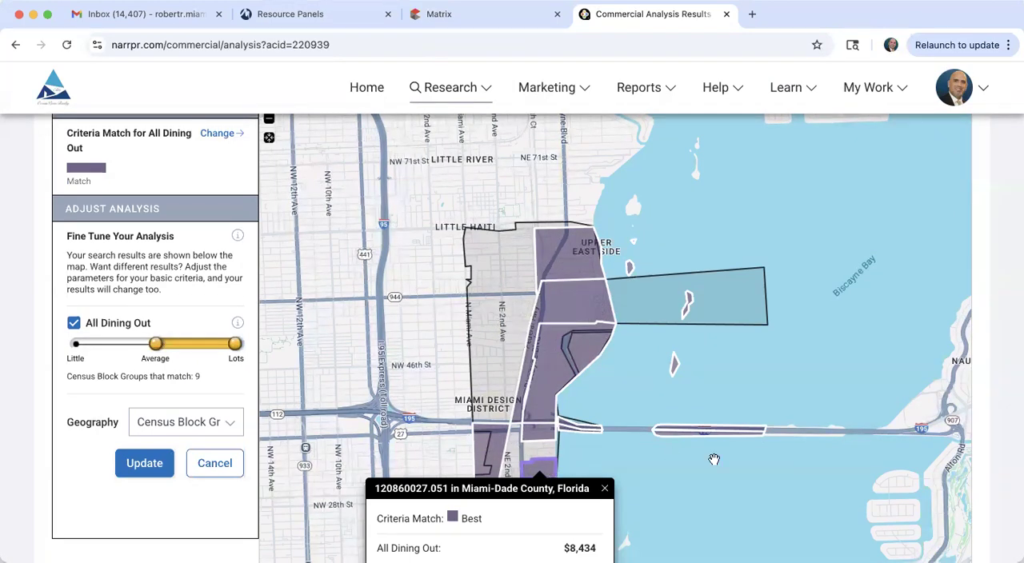
# Step: Close the block group's map popup and review the All Dining Out spending listed for each census block group
pyautogui.scroll(-1, 1000, 422)
pyautogui.scroll(-3, 1001, 422)
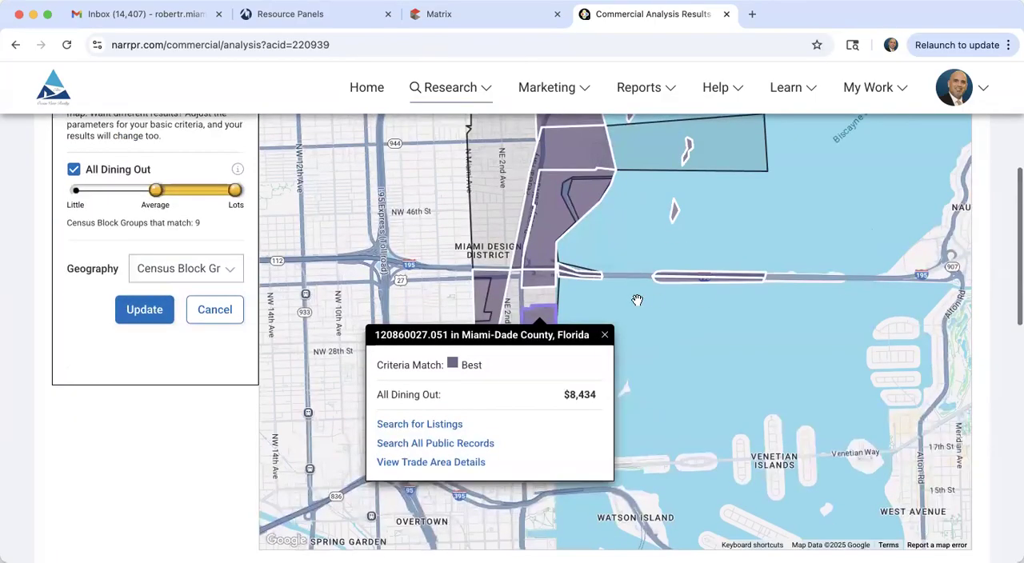
pyautogui.click(605, 335)
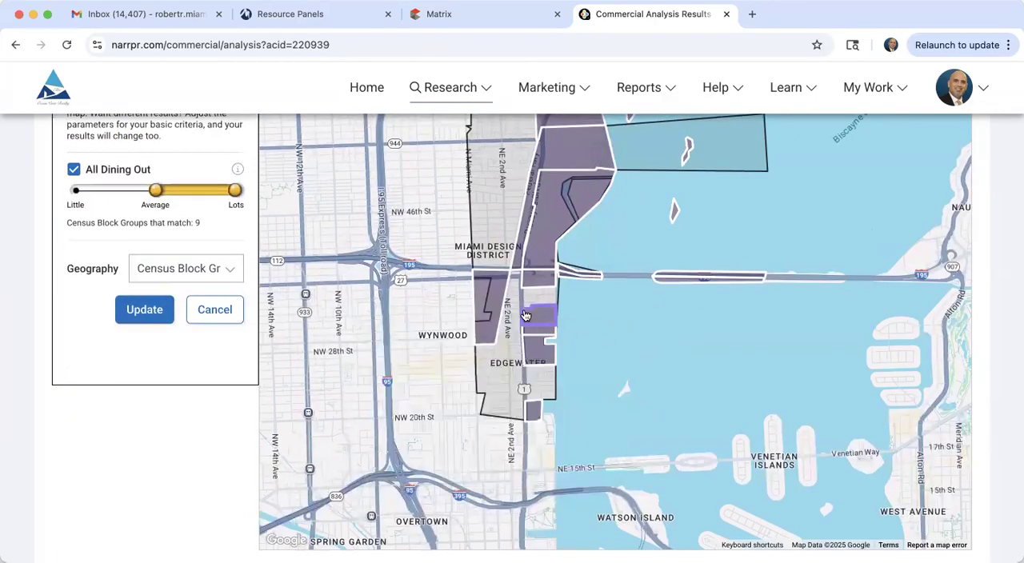
pyautogui.scroll(-10, 237, 486)
pyautogui.scroll(-1, 237, 487)
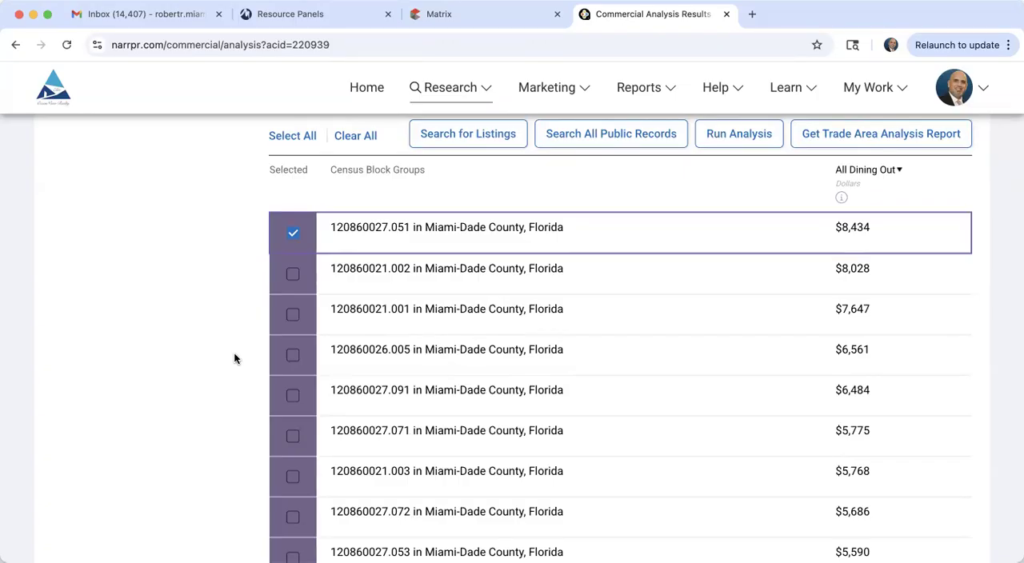
# Step: Add census block groups 120860021.002 and 120860021.001 to the selection in the All Dining Out results
pyautogui.scroll(5, 234, 359)
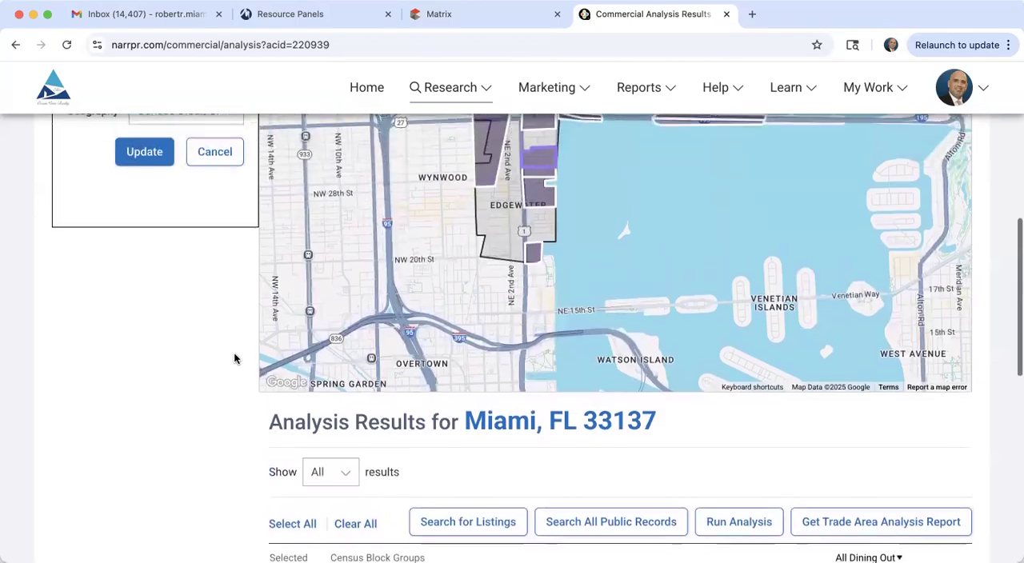
pyautogui.scroll(1, 234, 359)
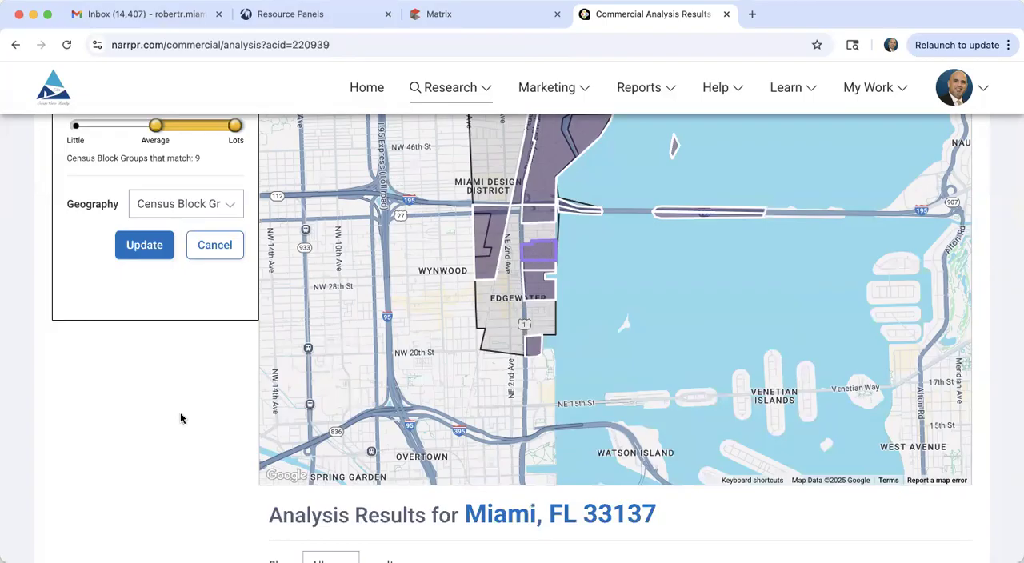
pyautogui.scroll(-3, 158, 439)
pyautogui.scroll(-3, 157, 439)
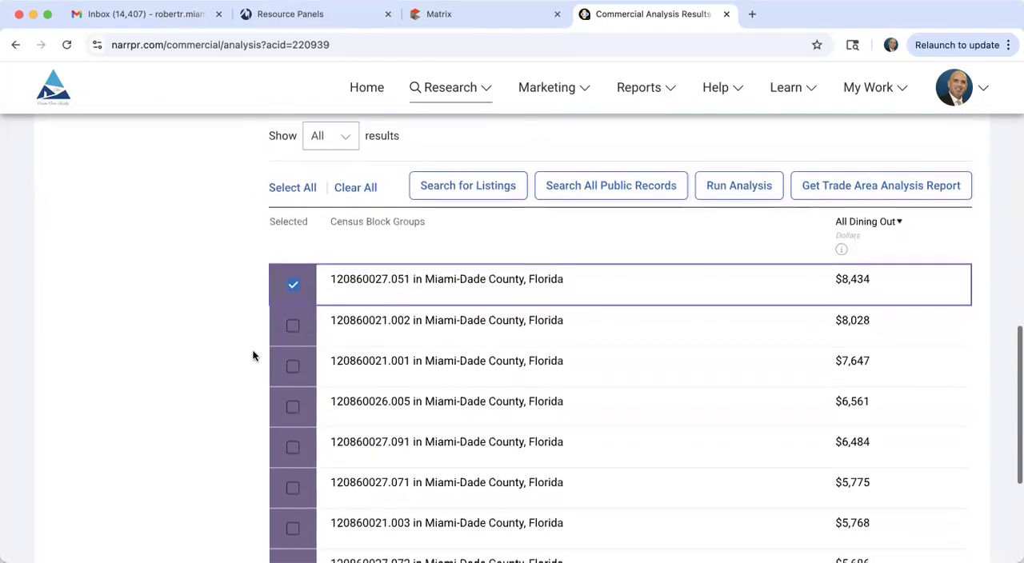
pyautogui.click(292, 328)
pyautogui.click(293, 365)
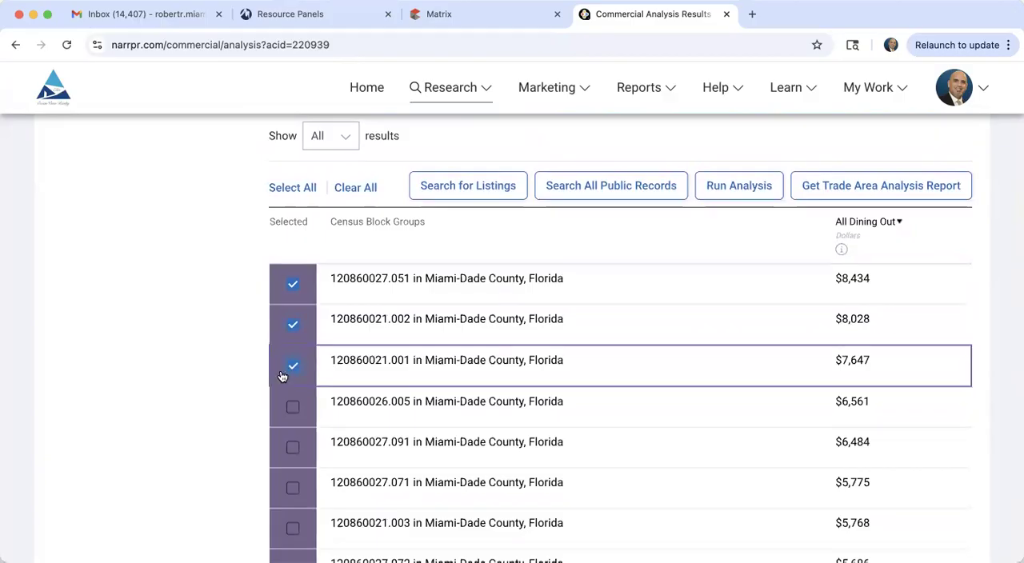
# Step: Examine the selected block groups on the map, viewing the details of 120860021.002 and closing the popups
pyautogui.scroll(4, 228, 392)
pyautogui.scroll(3, 228, 392)
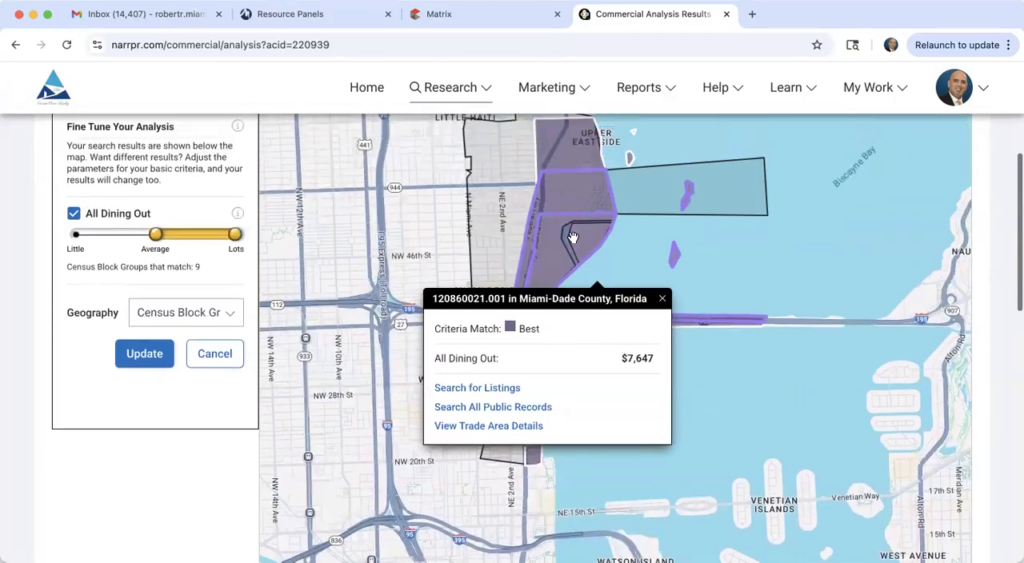
pyautogui.click(662, 299)
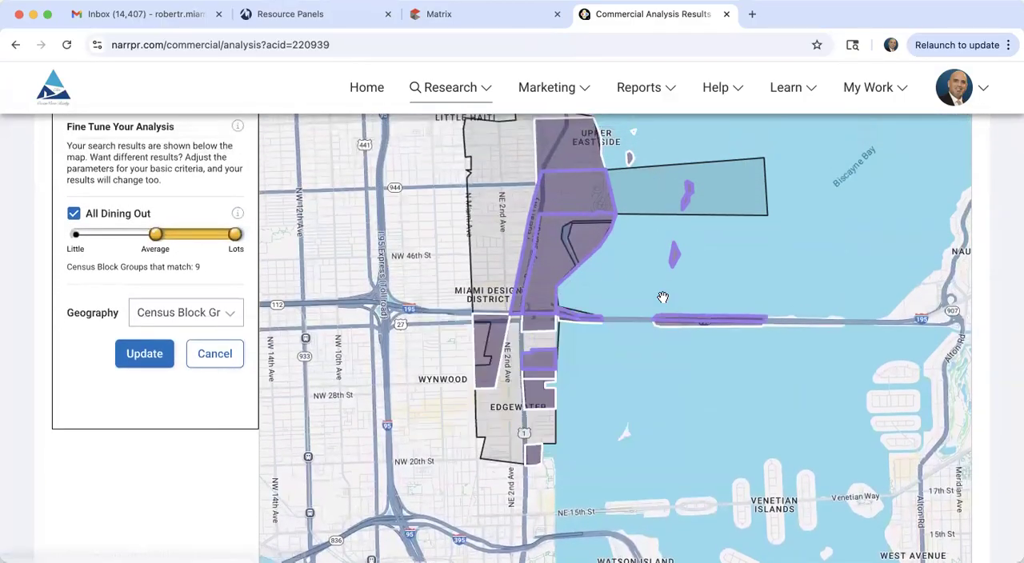
pyautogui.click(586, 198)
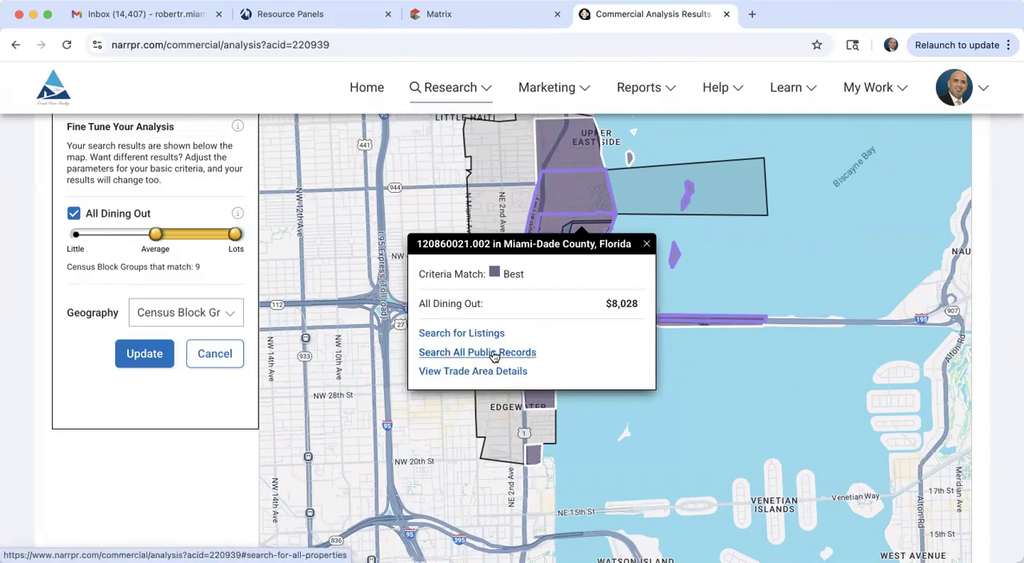
pyautogui.click(648, 245)
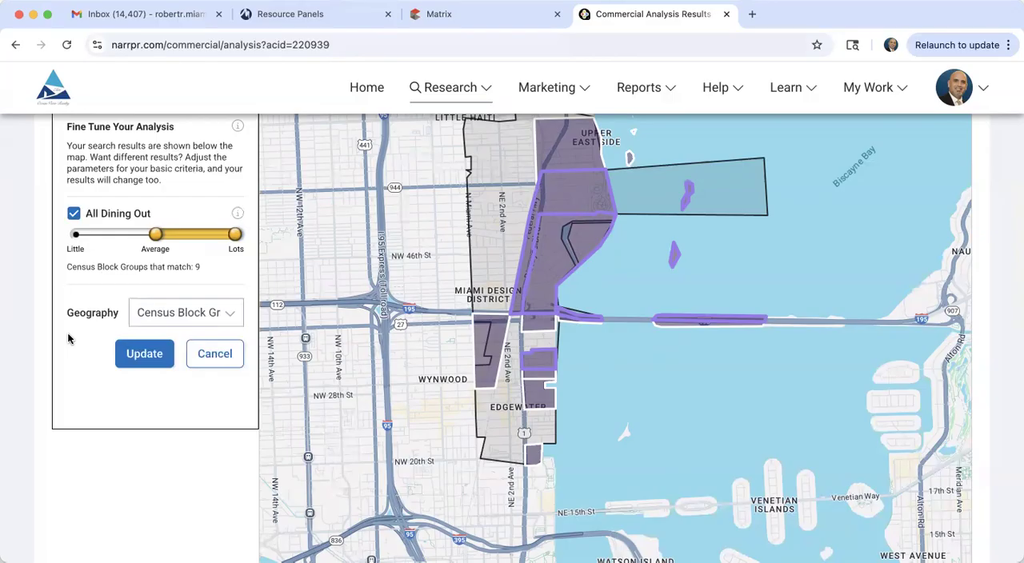
# Step: Return to the Site Selection Search criteria and change the attribute to What They Do, Industry of Employment
pyautogui.scroll(4, 69, 339)
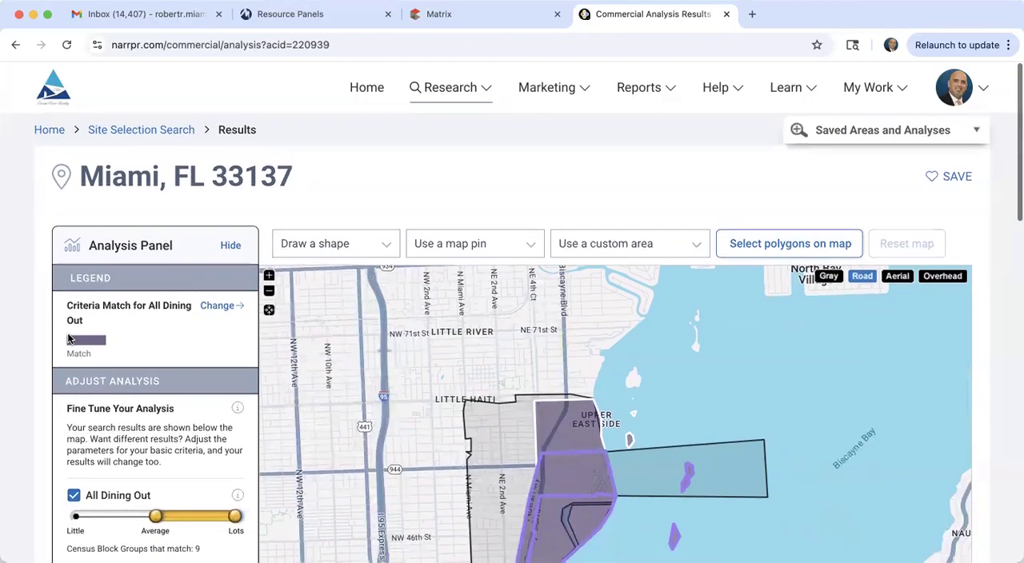
pyautogui.click(138, 131)
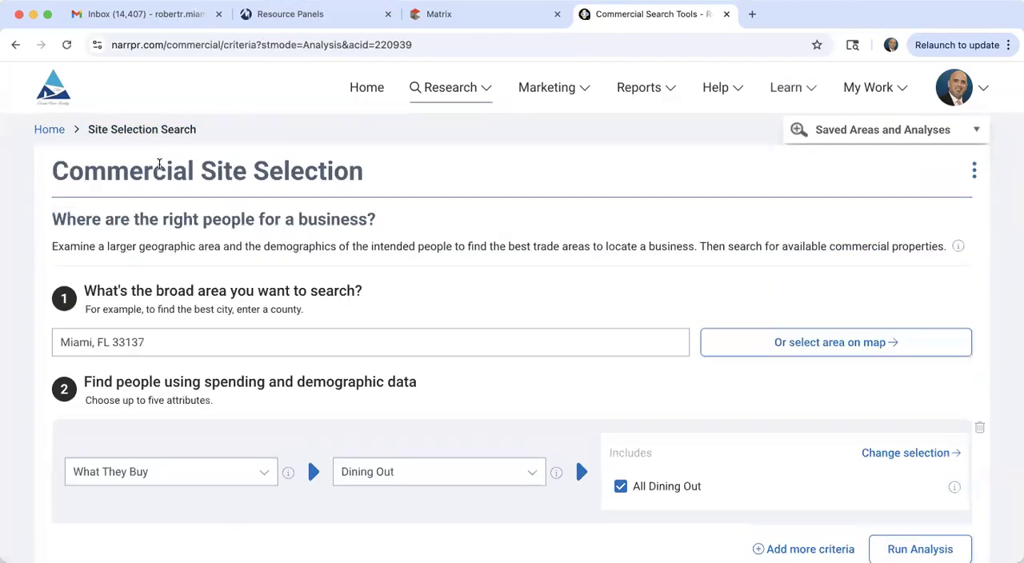
pyautogui.scroll(-3, 230, 332)
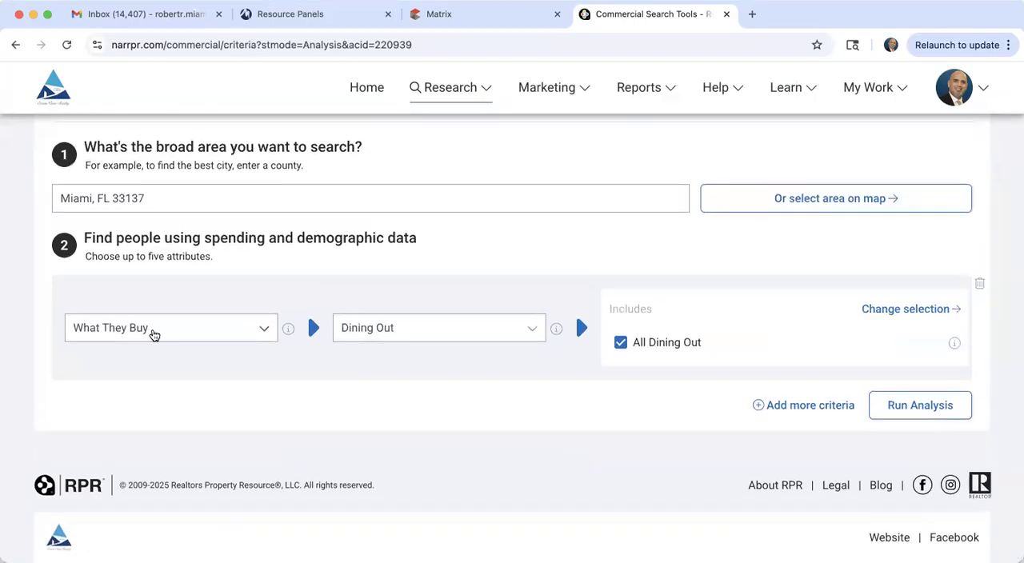
pyautogui.click(152, 329)
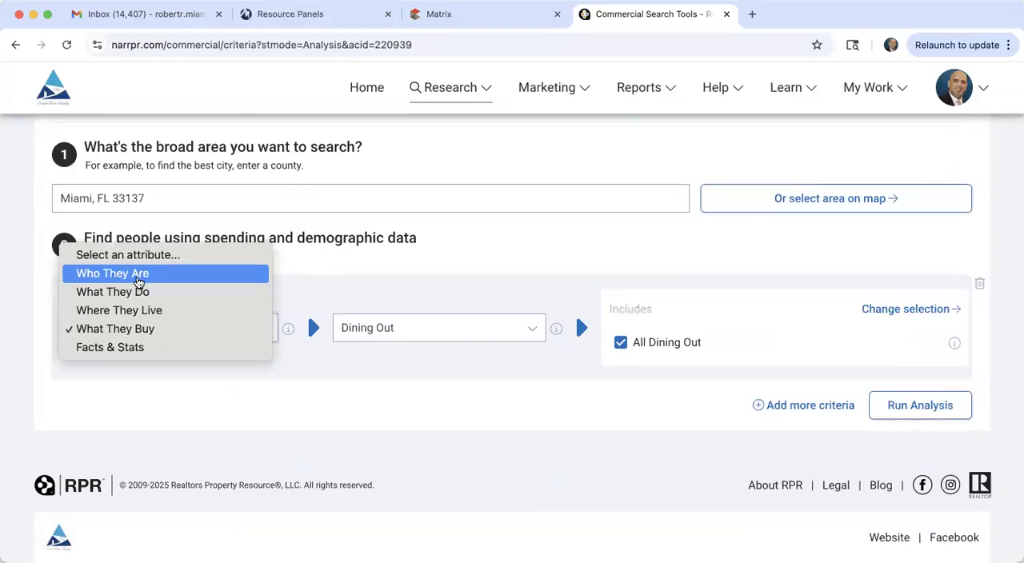
pyautogui.click(138, 293)
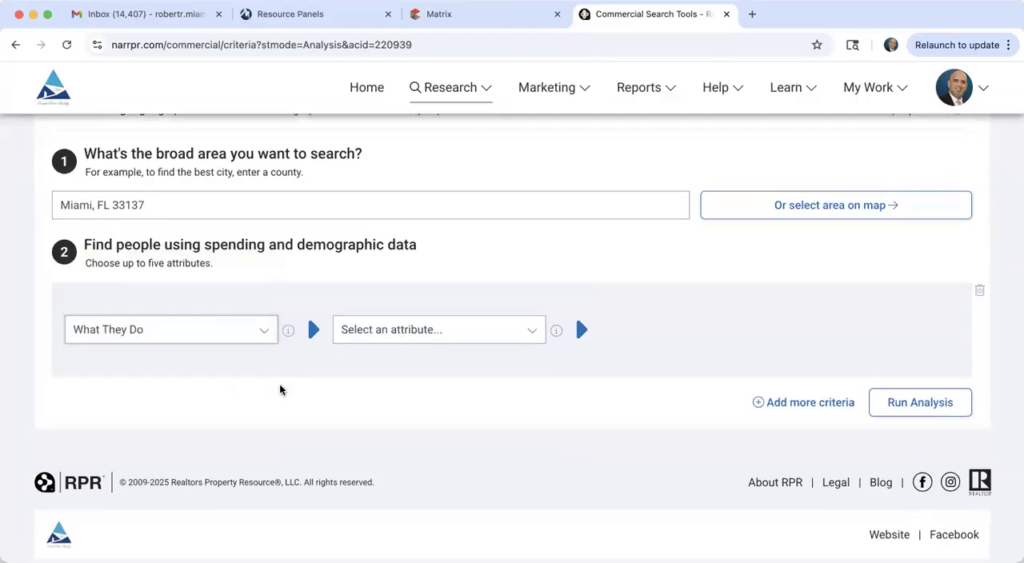
pyautogui.click(399, 343)
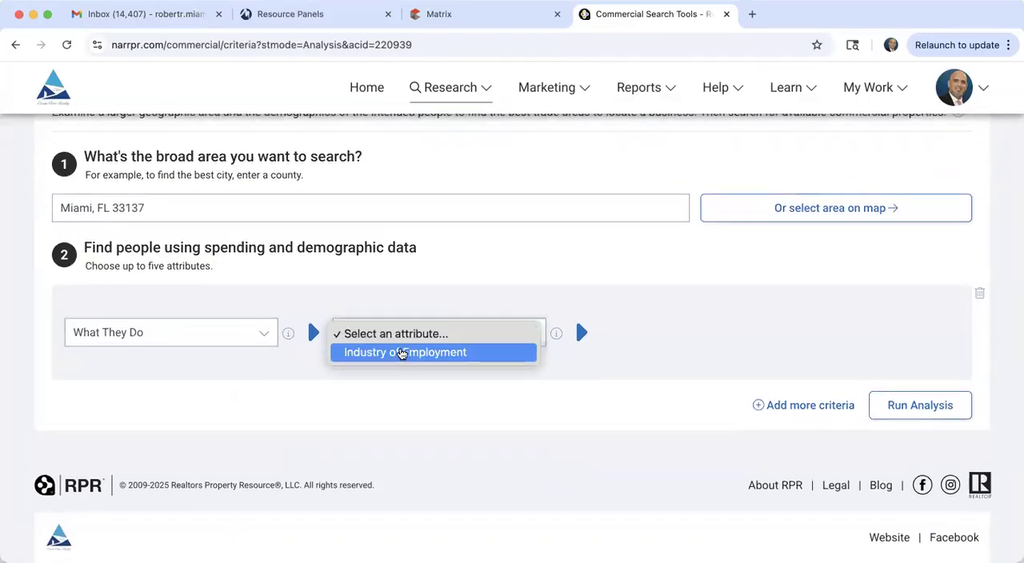
pyautogui.click(402, 355)
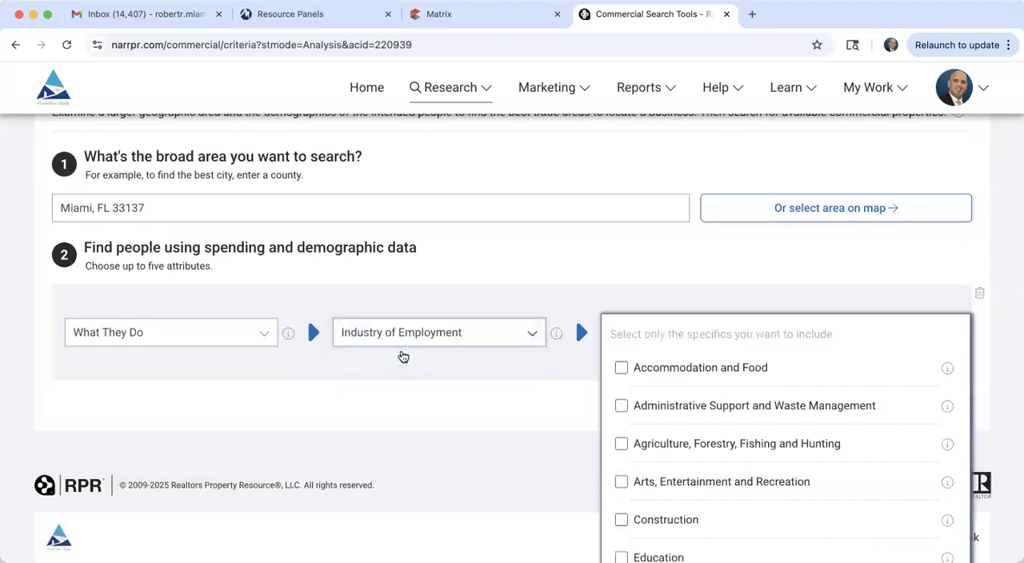
# Step: Include only Health Care and Social Assistance as the industry of employment and accept the selection
pyautogui.scroll(-3, 652, 361)
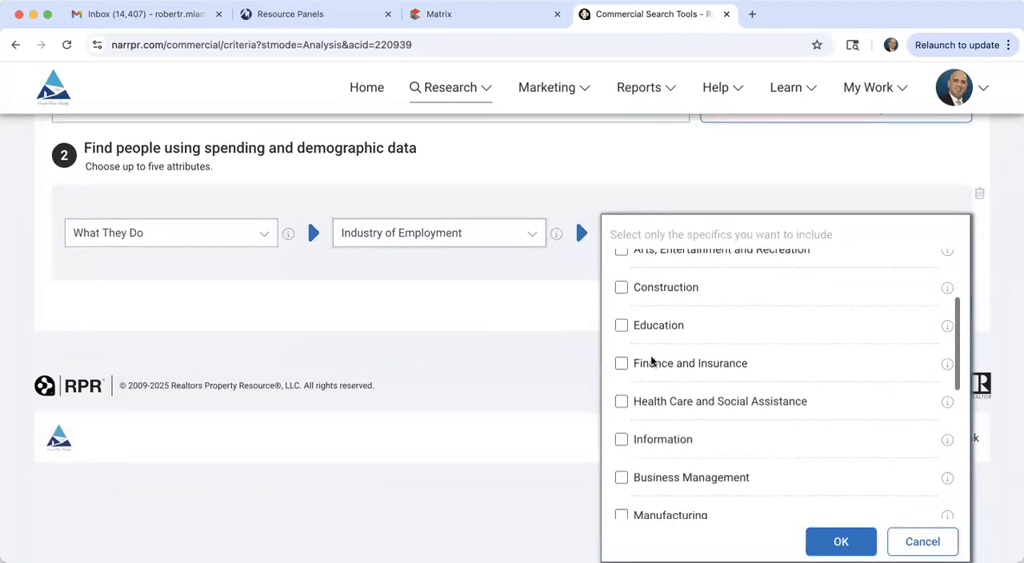
pyautogui.scroll(-1, 653, 362)
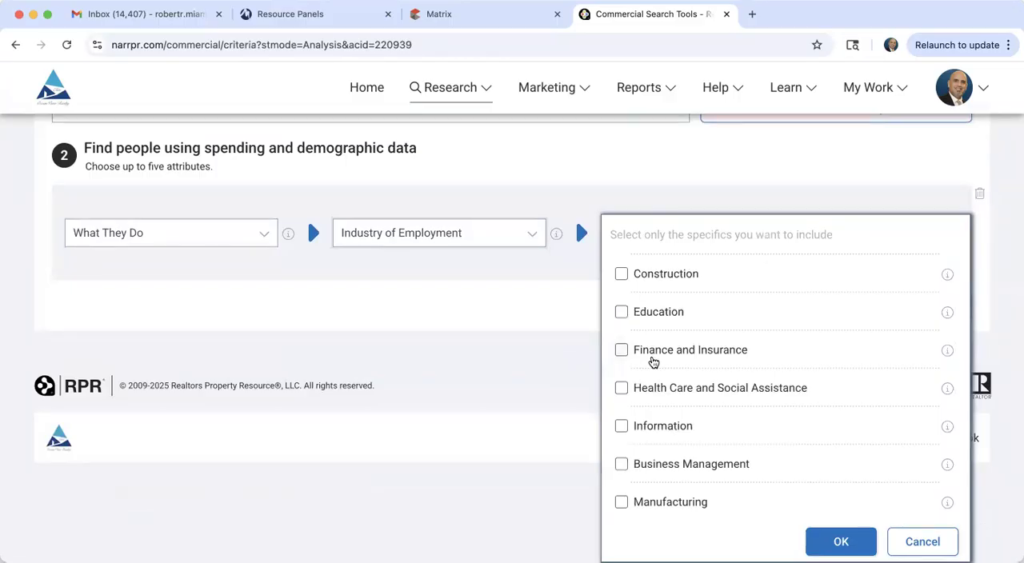
pyautogui.scroll(-1, 652, 362)
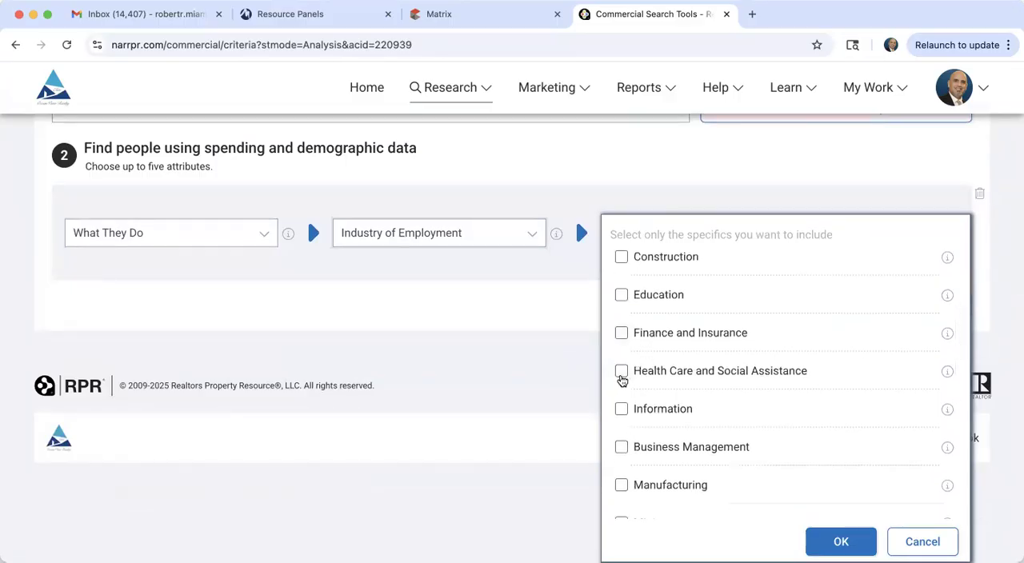
pyautogui.click(622, 373)
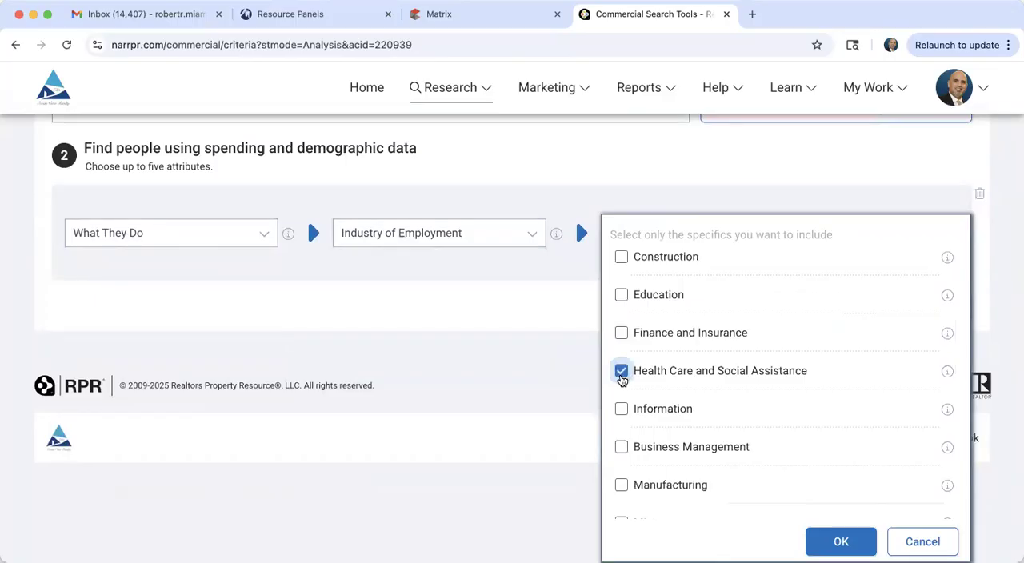
pyautogui.click(836, 543)
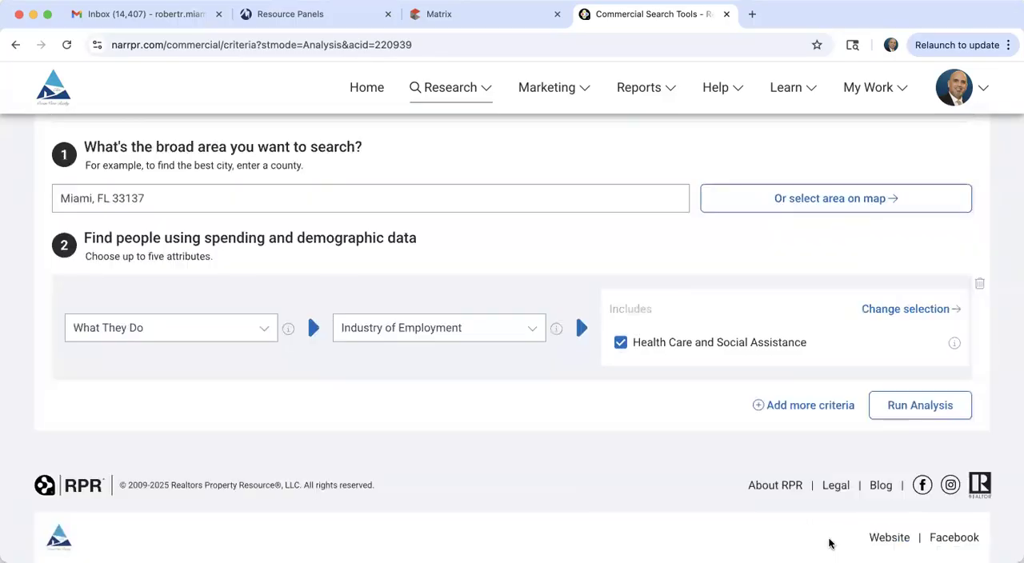
# Step: Run the Health Care and Social Assistance analysis, widen its range to span Fewest to Most, and update the results
pyautogui.click(916, 408)
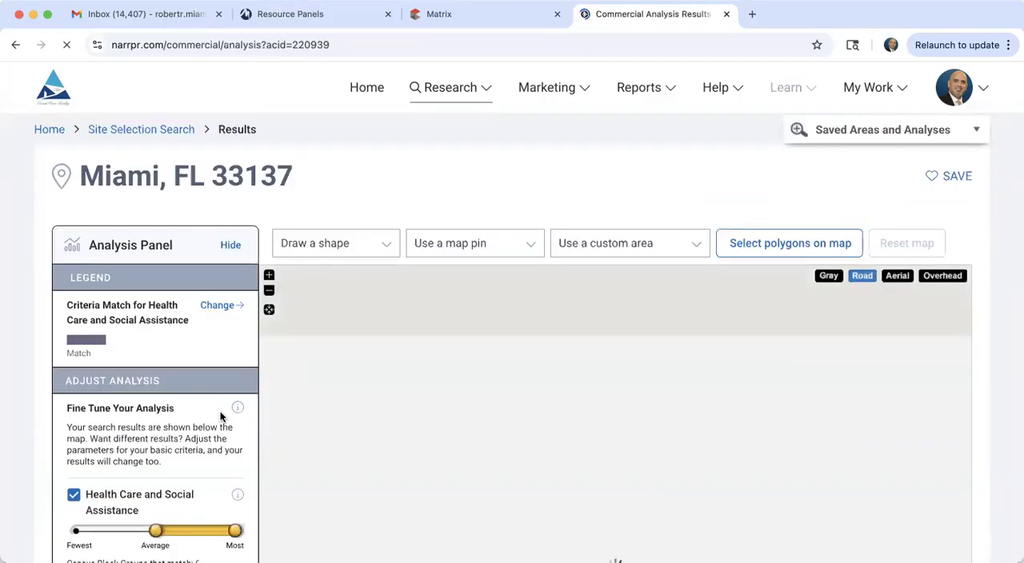
pyautogui.scroll(-3, 221, 415)
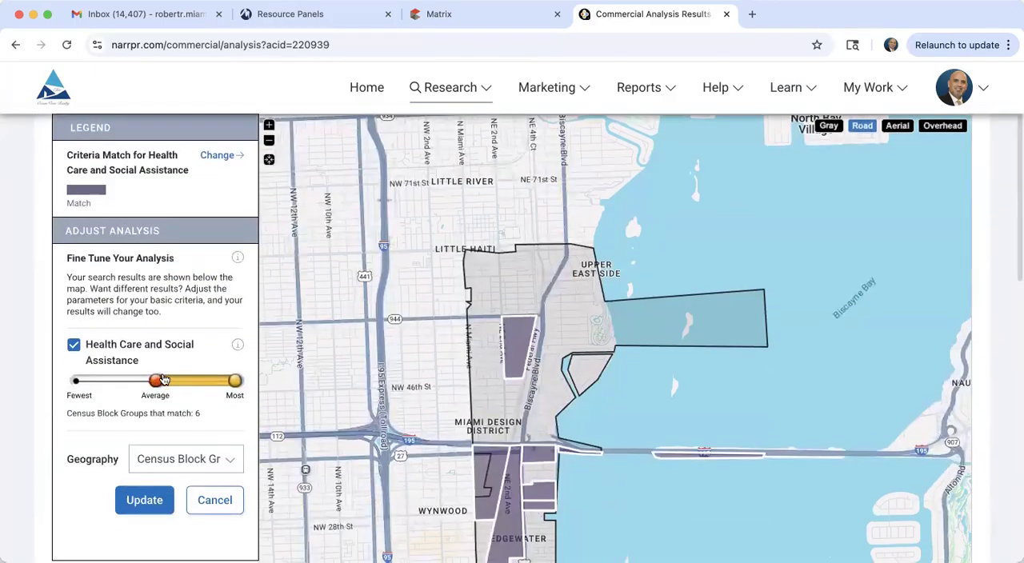
pyautogui.moveTo(155, 381); pyautogui.dragTo(64, 356)
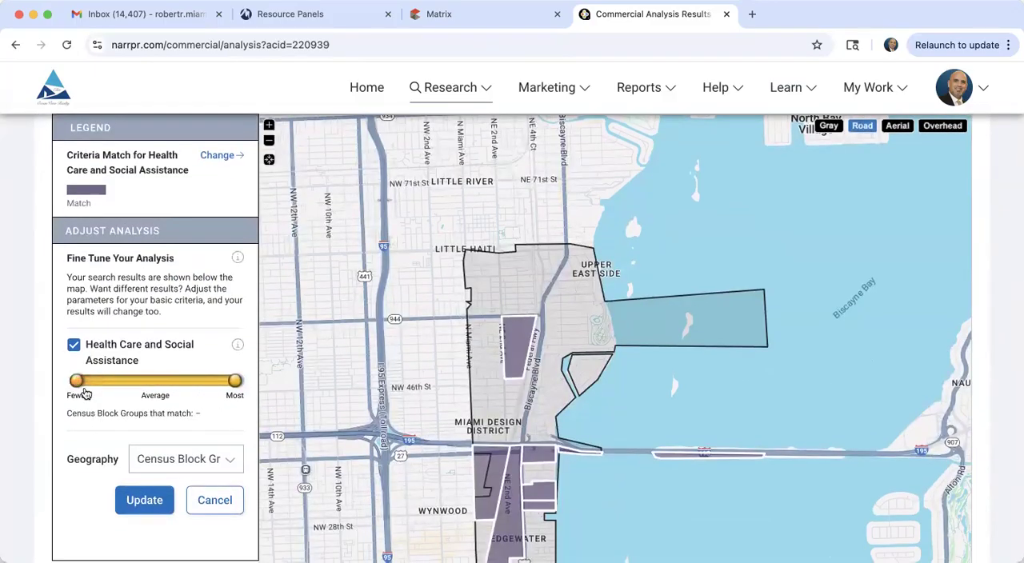
pyautogui.click(148, 516)
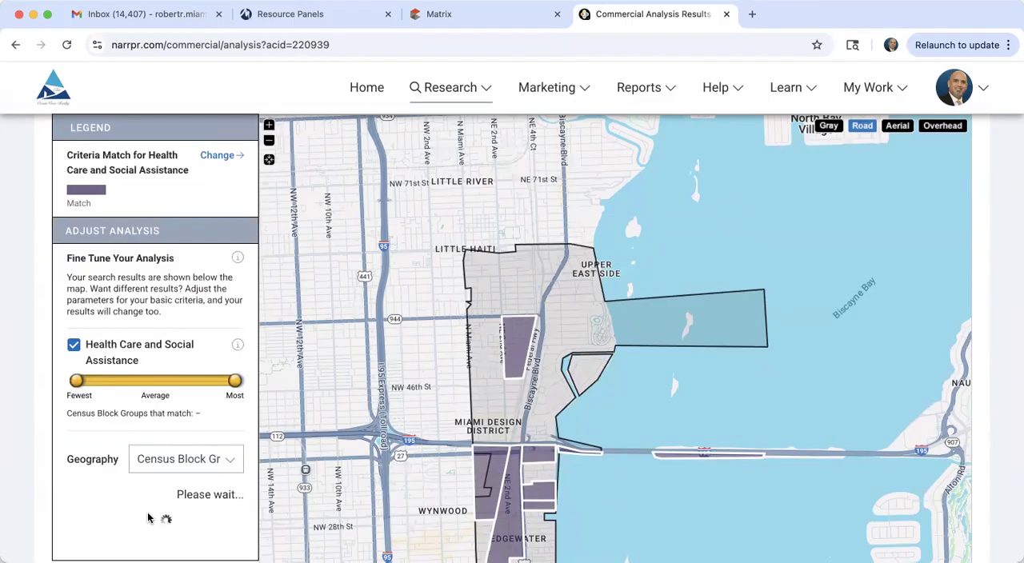
# Step: Select census block group 120860027.021 in the updated results and locate it on the map
pyautogui.scroll(-5, 147, 518)
pyautogui.scroll(-3, 148, 518)
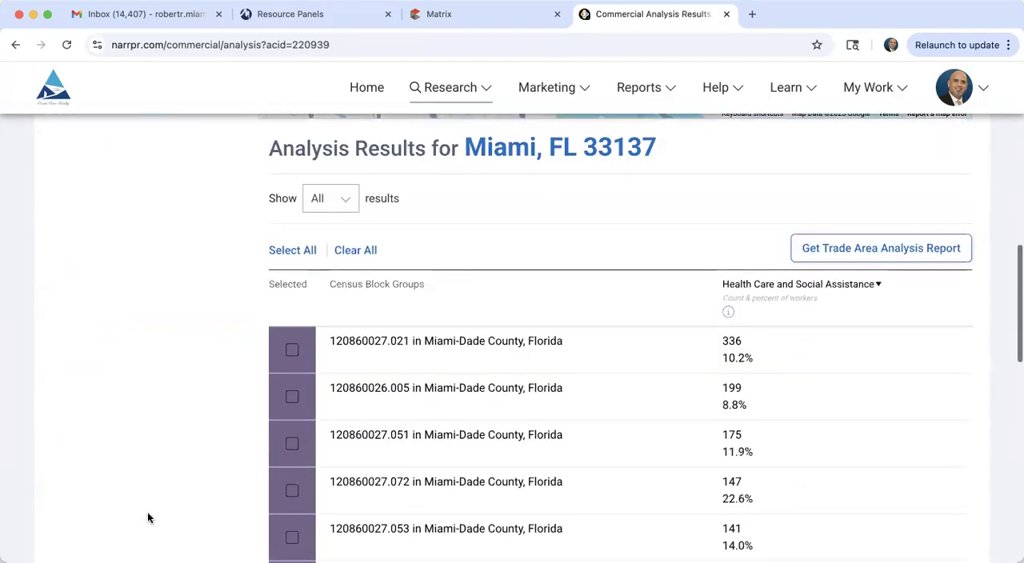
pyautogui.click(292, 352)
pyautogui.scroll(5, 184, 404)
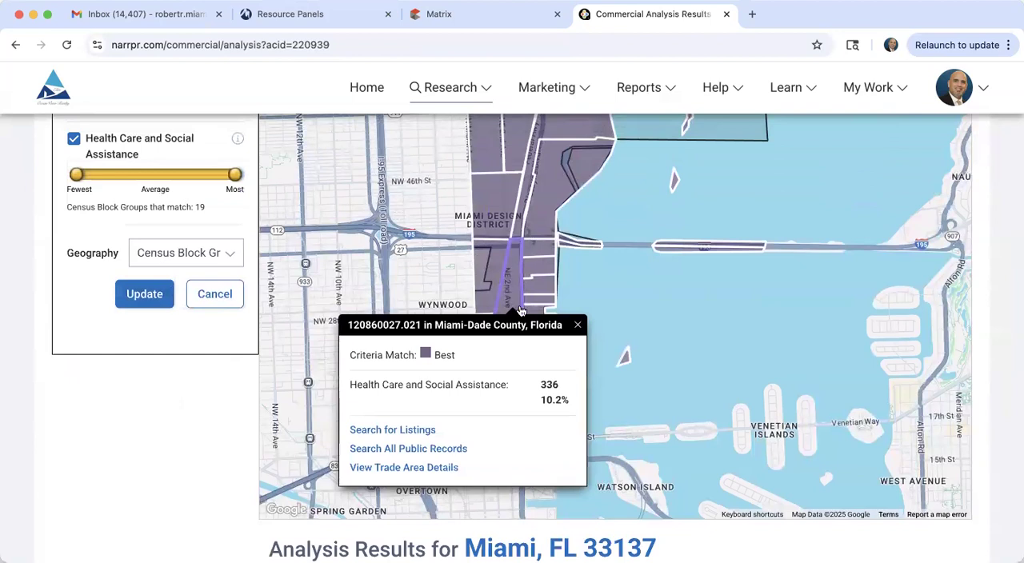
# Step: Review the Health Care and Social Assistance worker figures for block group 120860027.021 and close its map popup
pyautogui.scroll(-1, 116, 532)
pyautogui.scroll(-5, 115, 532)
pyautogui.scroll(1, 115, 530)
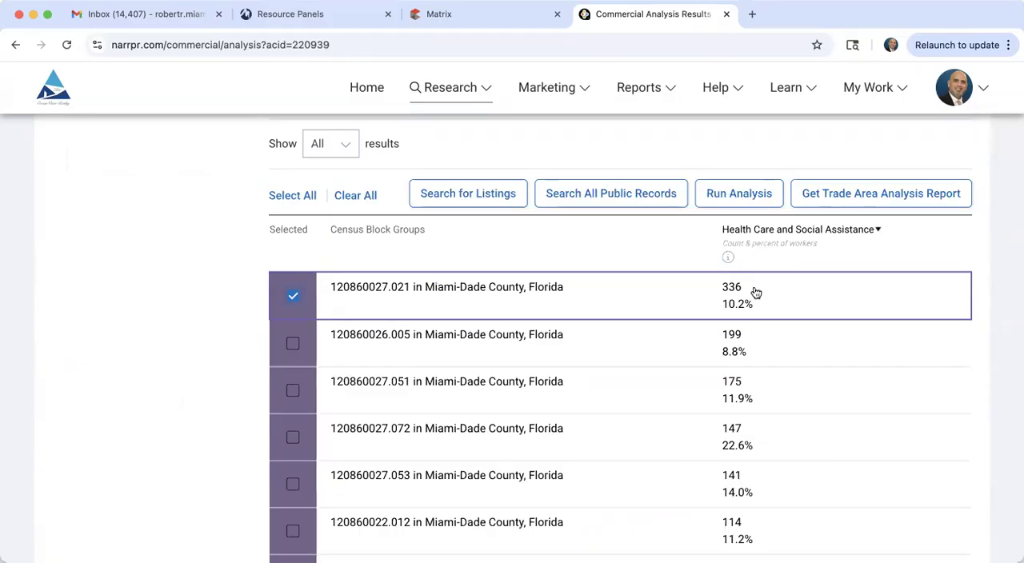
pyautogui.click(755, 293)
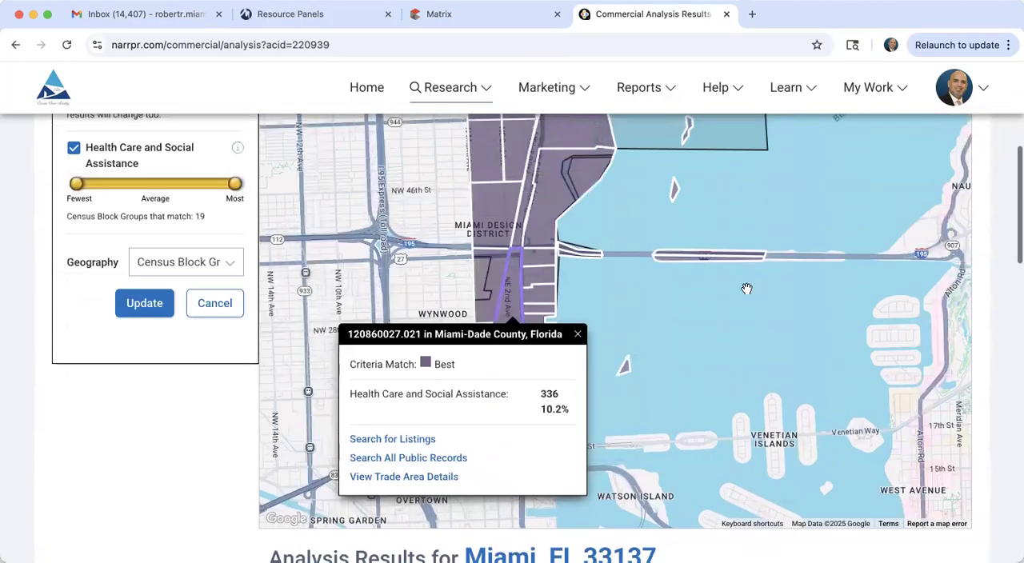
pyautogui.click(578, 334)
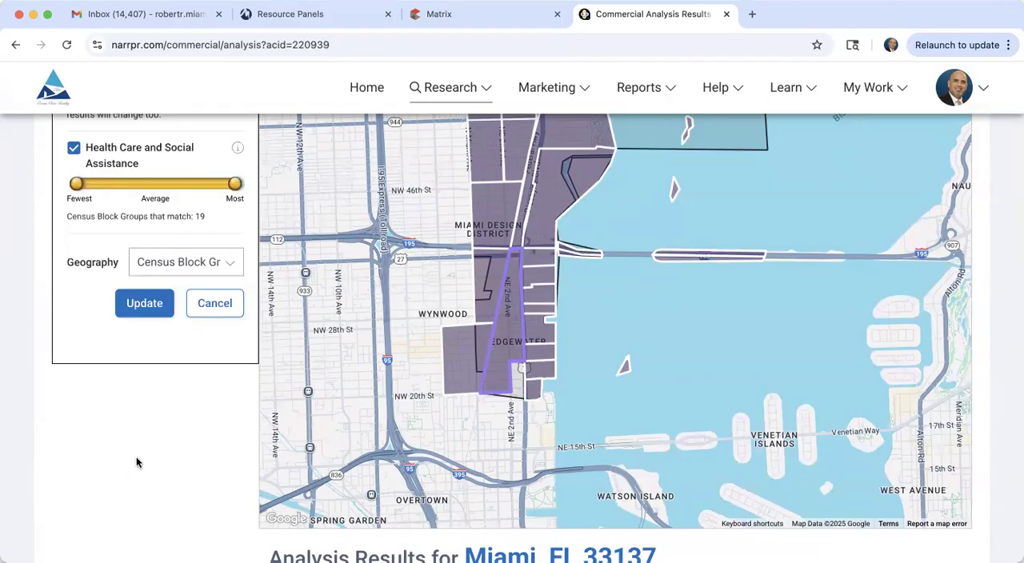
# Step: Select census block group 120860026.005, view it on the map, and close its popup
pyautogui.scroll(-5, 136, 460)
pyautogui.scroll(-3, 136, 463)
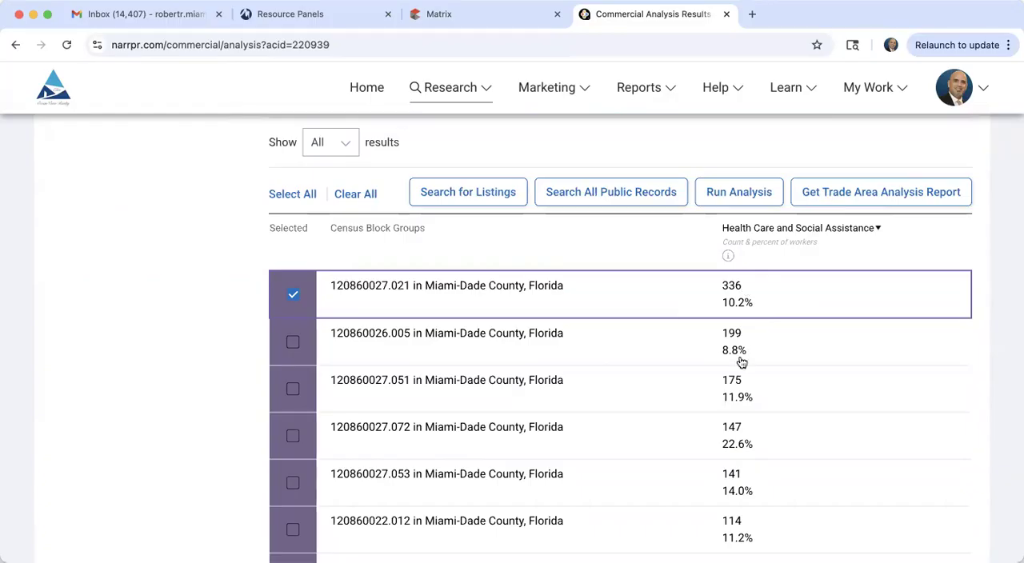
pyautogui.click(292, 348)
pyautogui.scroll(7, 204, 401)
pyautogui.scroll(2, 205, 404)
pyautogui.scroll(-4, 205, 404)
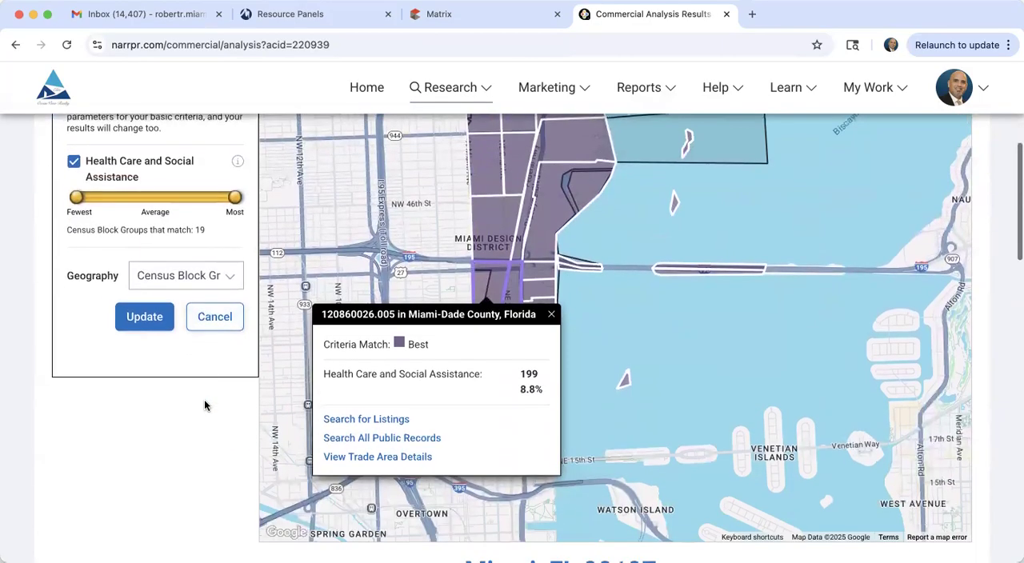
pyautogui.click(549, 316)
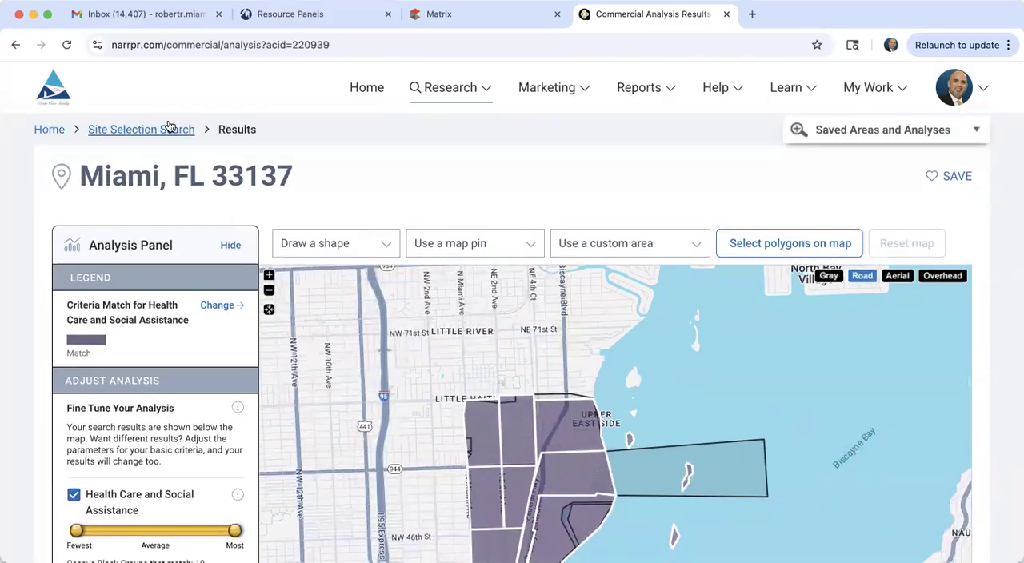
# Step: Return to the Commercial Site Selection criteria for Miami, FL 33137 and keep Industry of Employment as the attribute
pyautogui.click(156, 130)
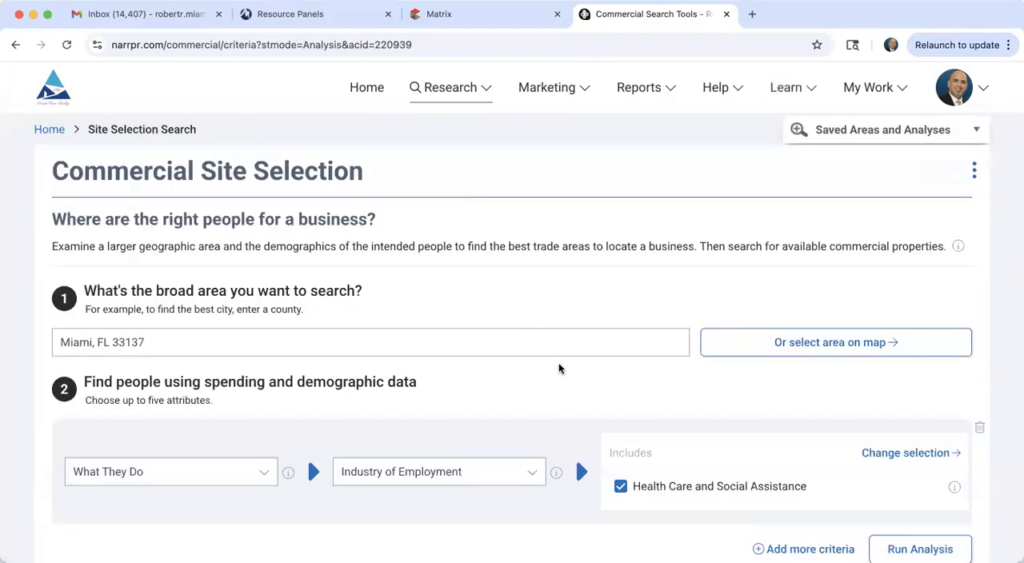
pyautogui.scroll(-3, 439, 419)
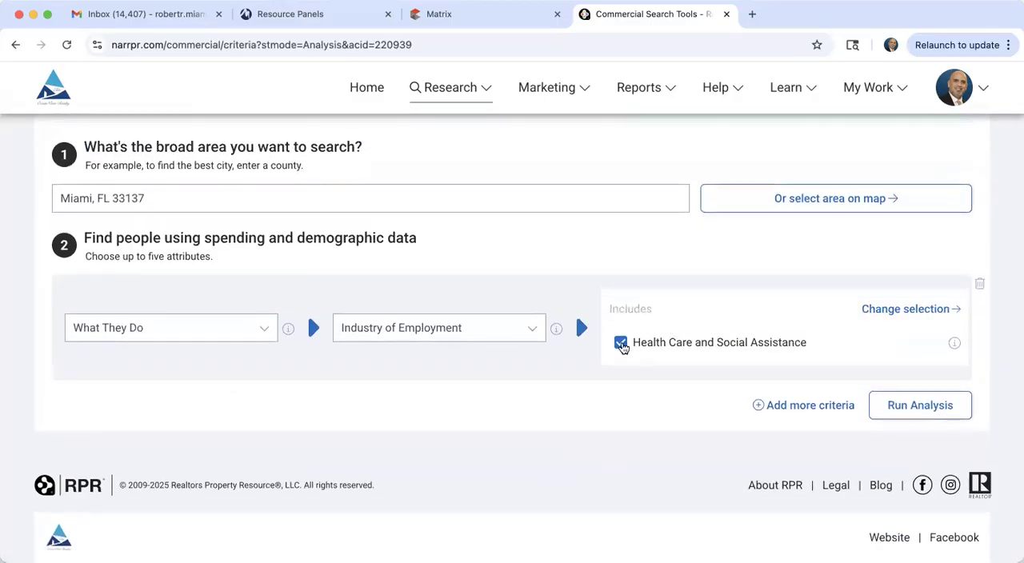
pyautogui.click(477, 335)
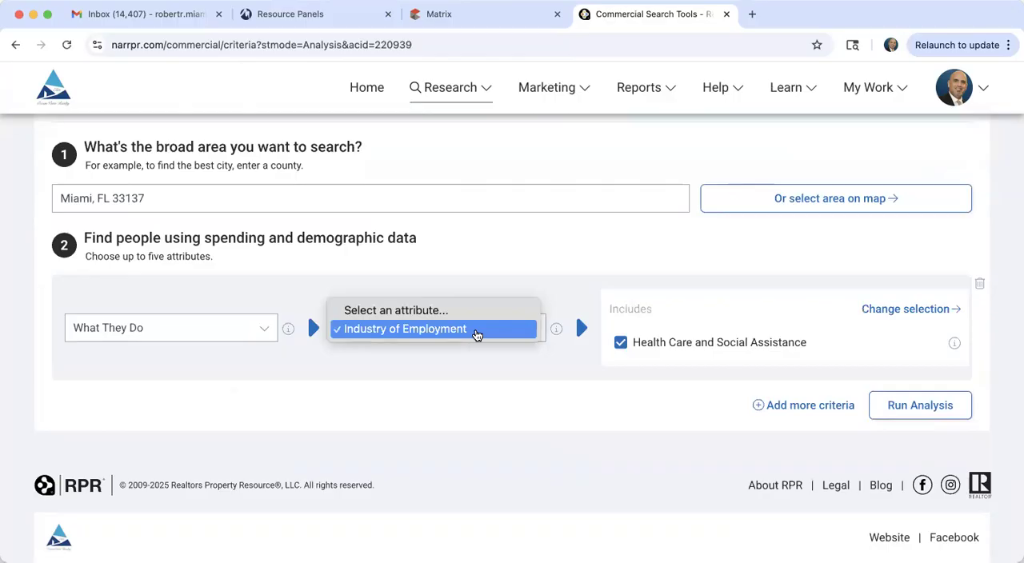
pyautogui.click(443, 329)
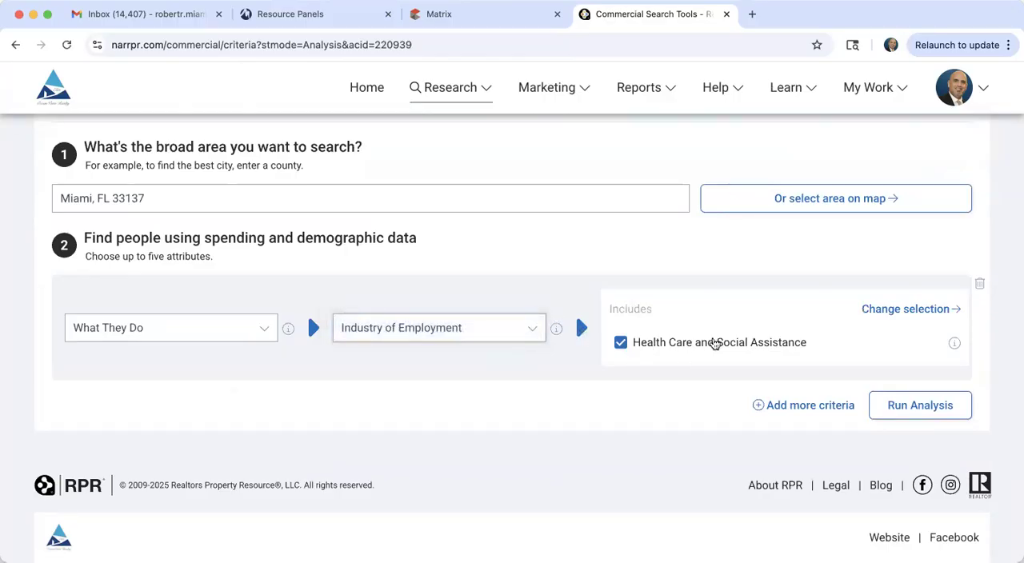
# Step: Open the Industry of Employment selection and examine the industries that can be included in the analysis
pyautogui.click(925, 316)
pyautogui.scroll(-2, 735, 420)
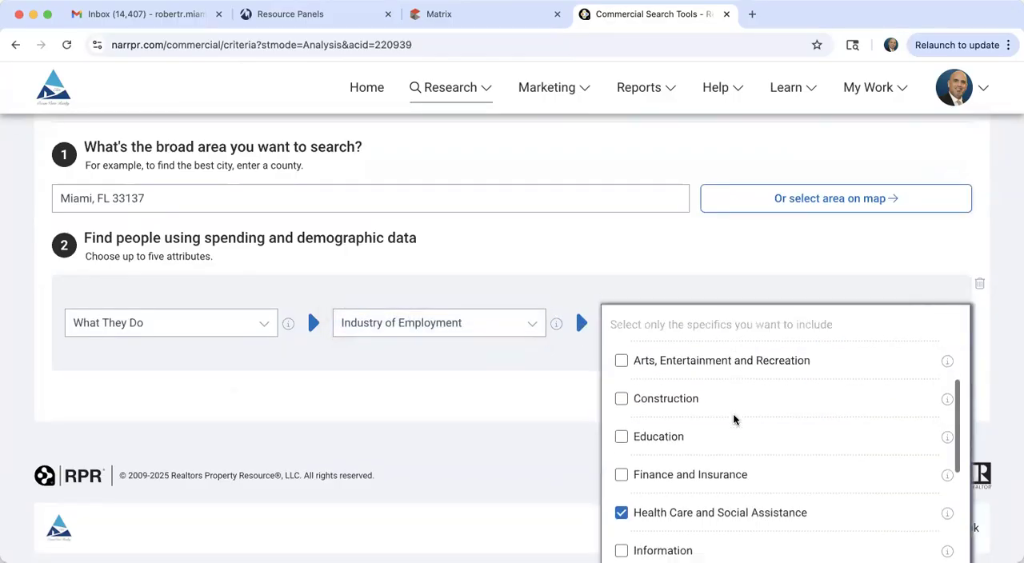
pyautogui.scroll(2, 735, 419)
pyautogui.scroll(-2, 669, 494)
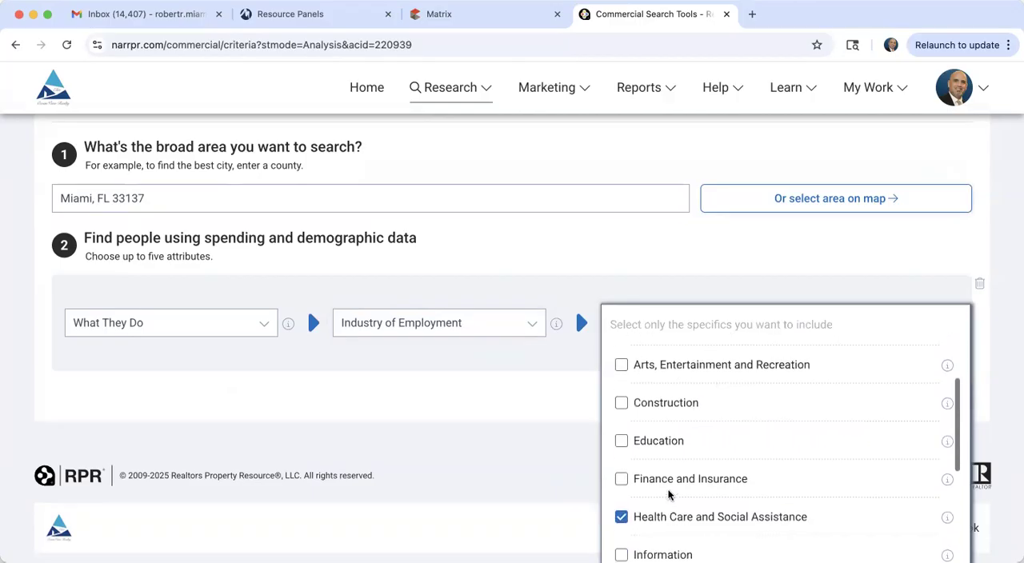
pyautogui.scroll(-5, 670, 453)
pyautogui.scroll(-3, 670, 456)
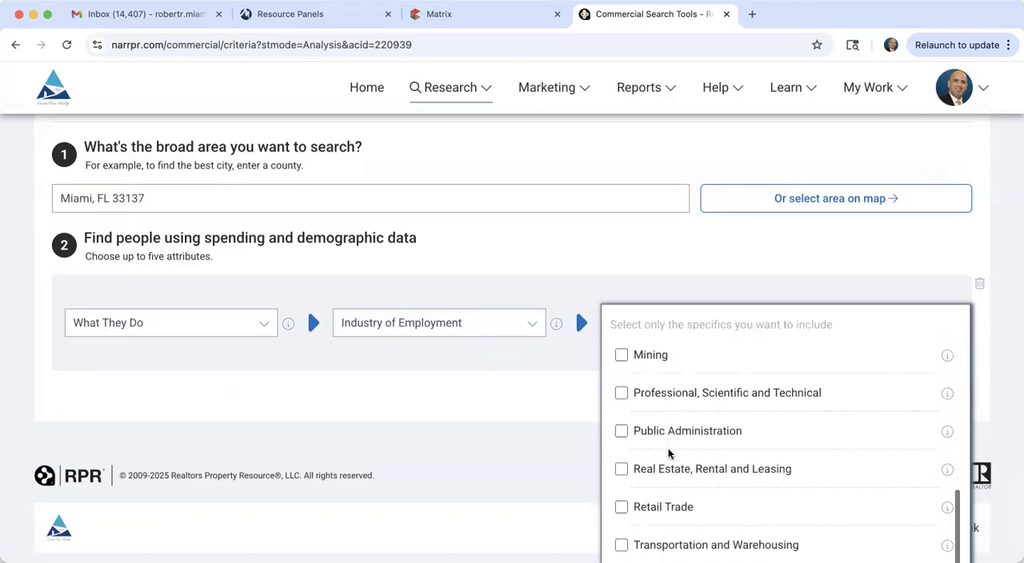
pyautogui.scroll(-2, 670, 454)
pyautogui.scroll(-2, 696, 448)
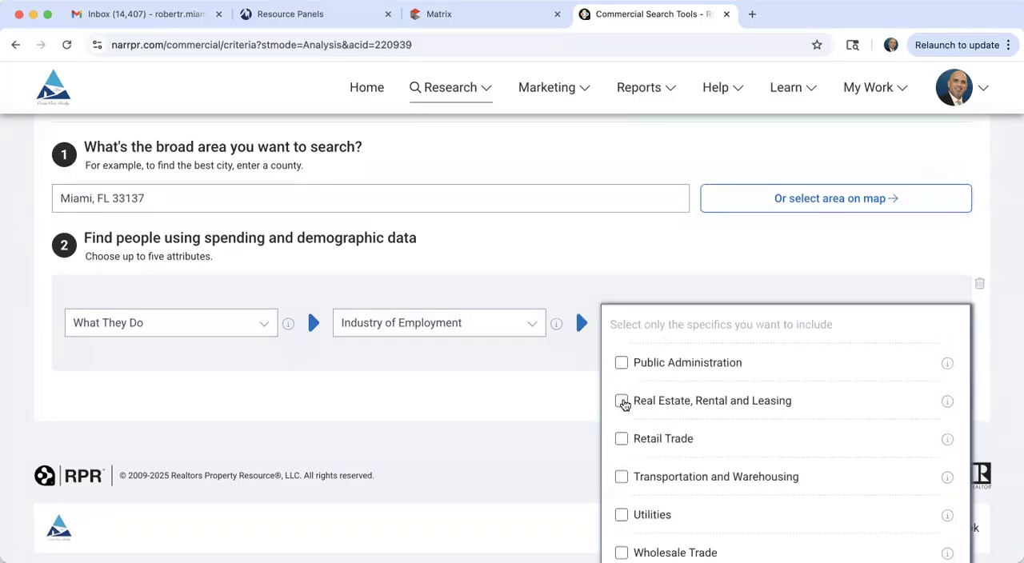
pyautogui.scroll(-1, 623, 410)
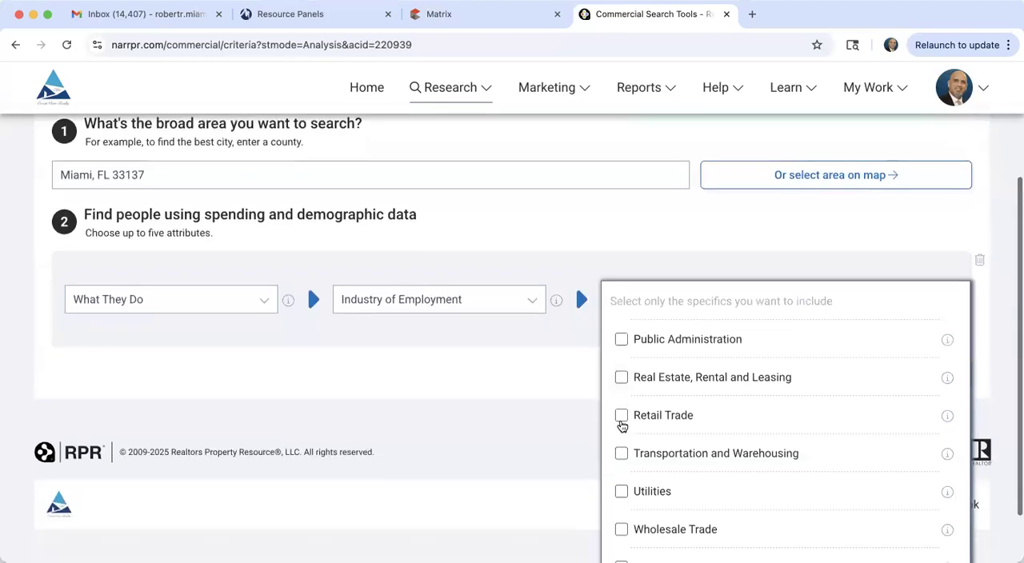
pyautogui.scroll(-3, 620, 425)
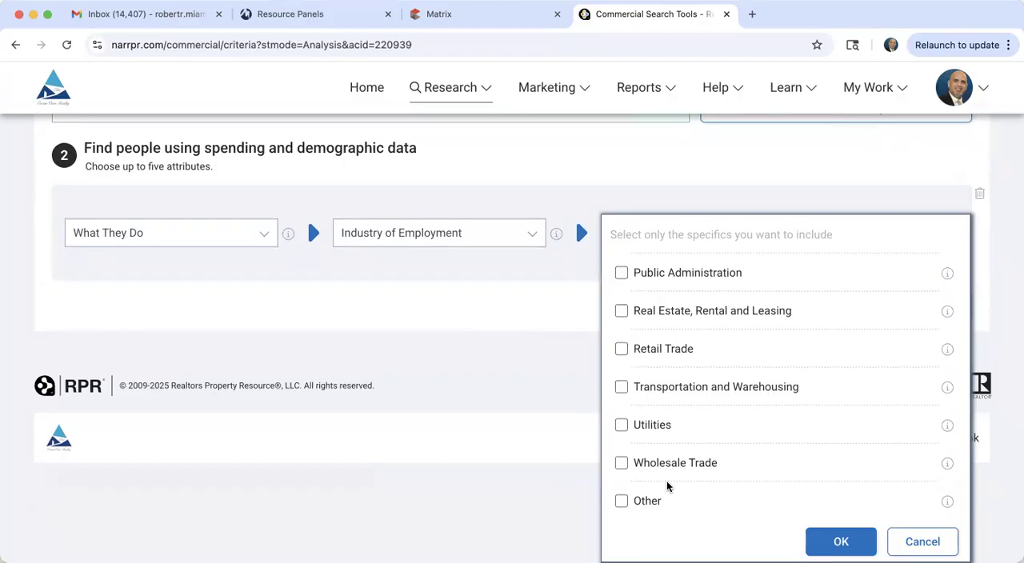
pyautogui.scroll(5, 164, 437)
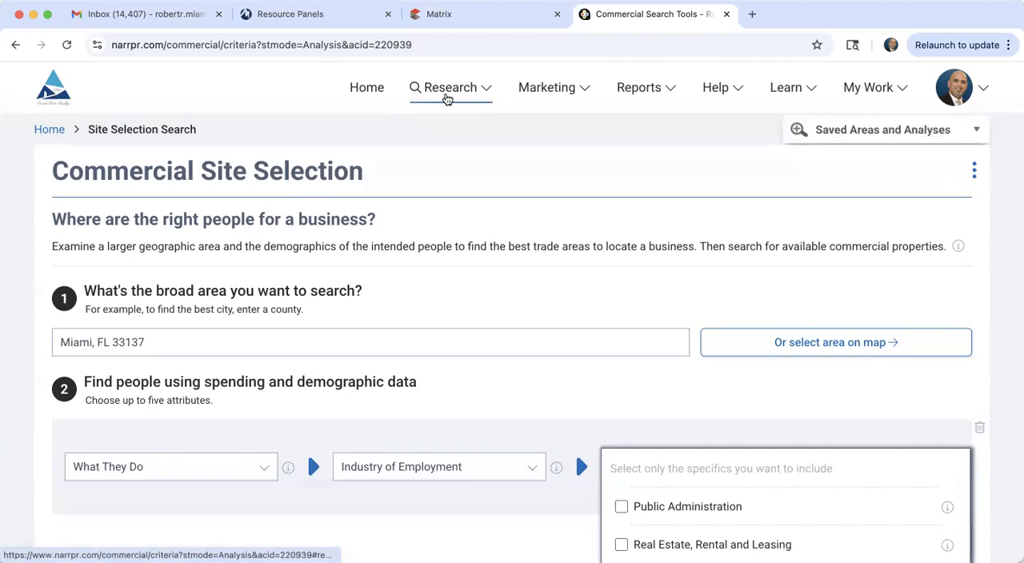
# Step: Open the Commercial Trade Areas research and look up the trade area for ZIP code 33137 in Miami, FL
pyautogui.click(448, 98)
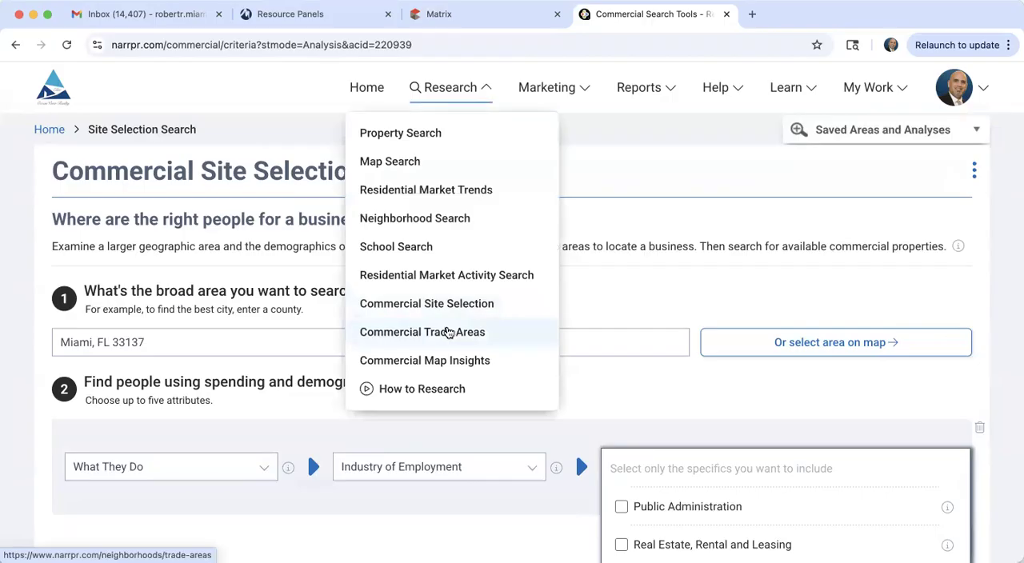
pyautogui.click(407, 340)
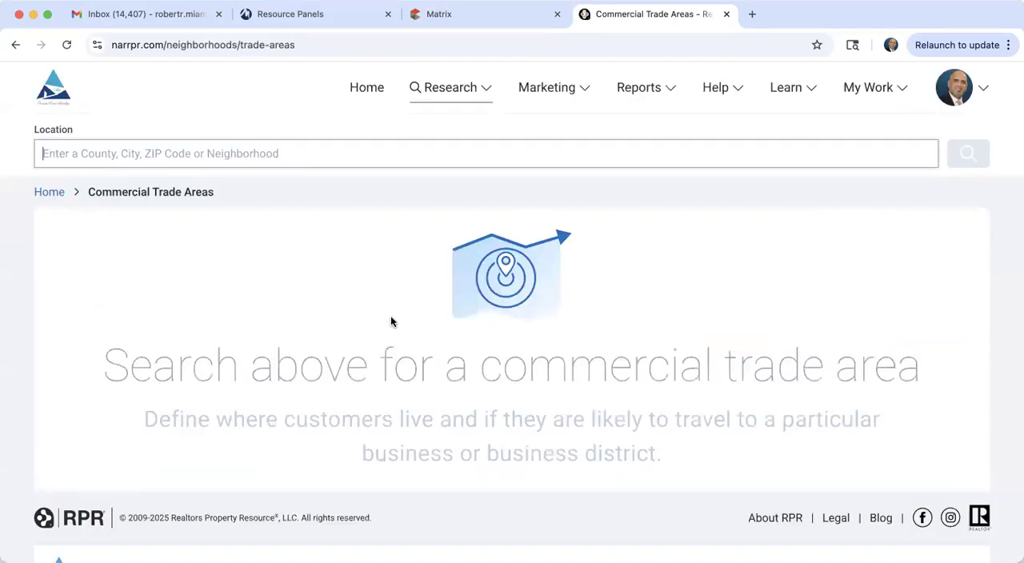
pyautogui.write('3')
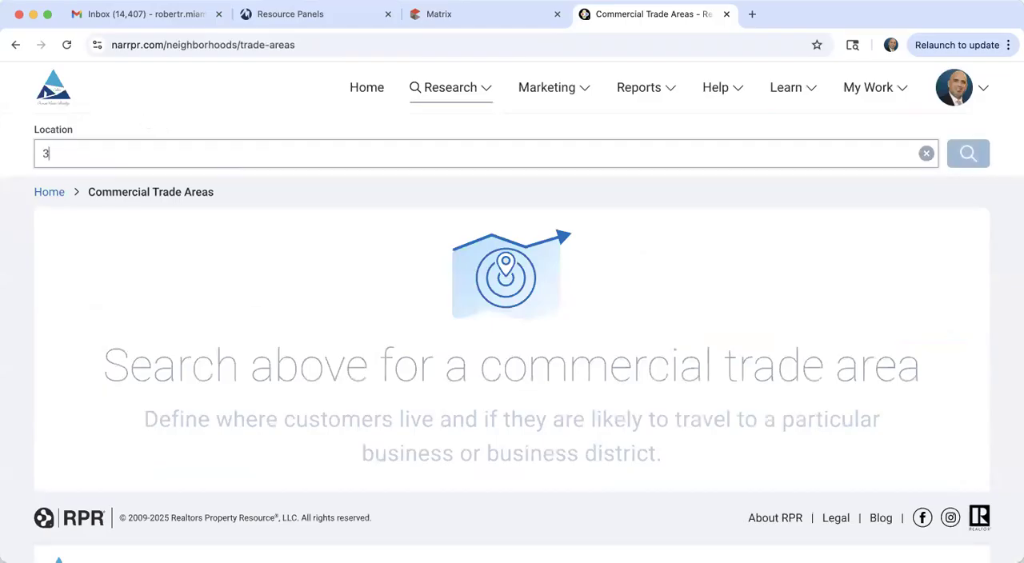
pyautogui.write('3137')
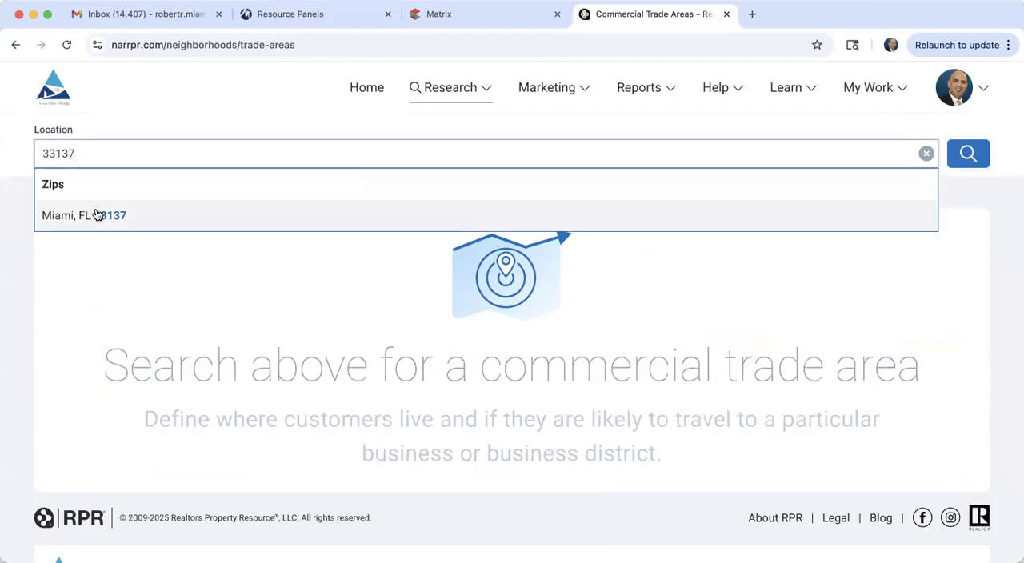
pyautogui.click(96, 212)
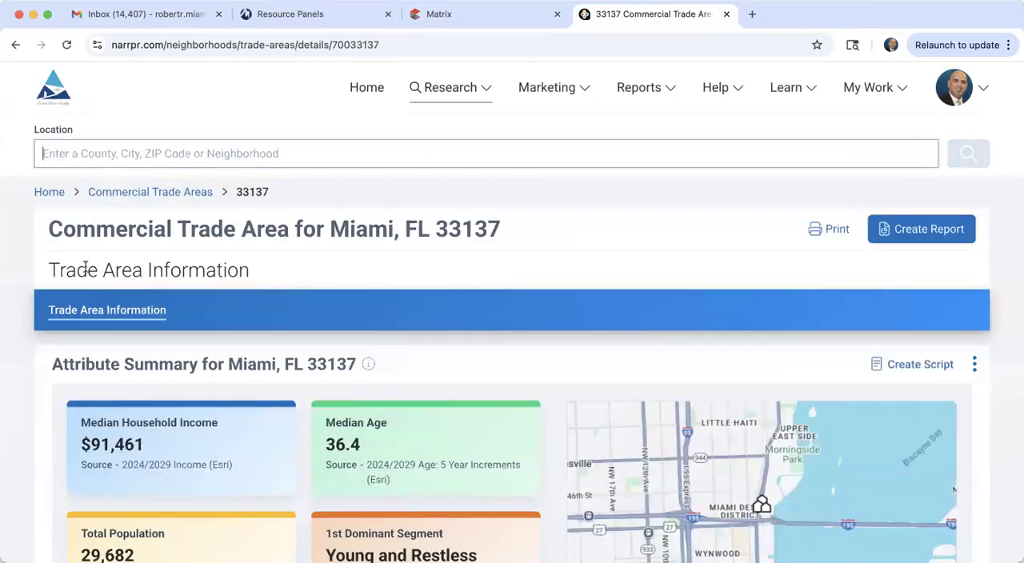
# Step: Review the attribute summary and the population statistics for the Miami, FL 33137 trade area
pyautogui.scroll(-5, 28, 392)
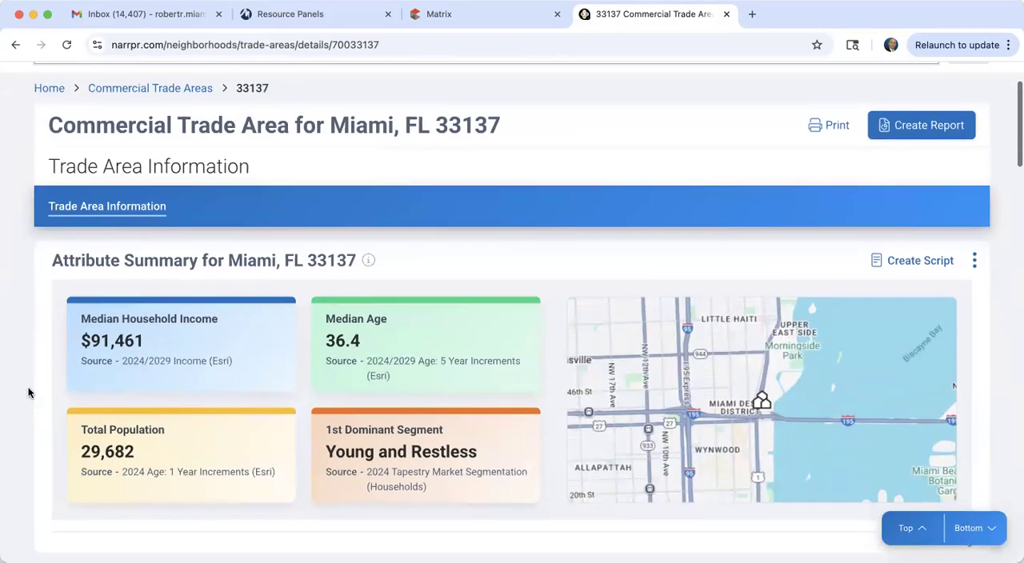
pyautogui.scroll(2, 28, 393)
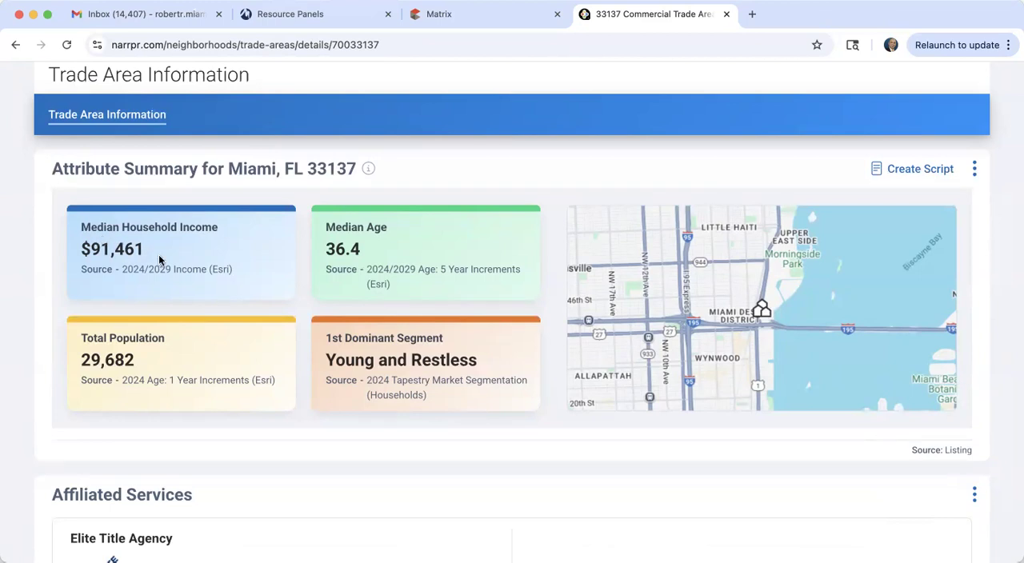
pyautogui.scroll(-1, 160, 260)
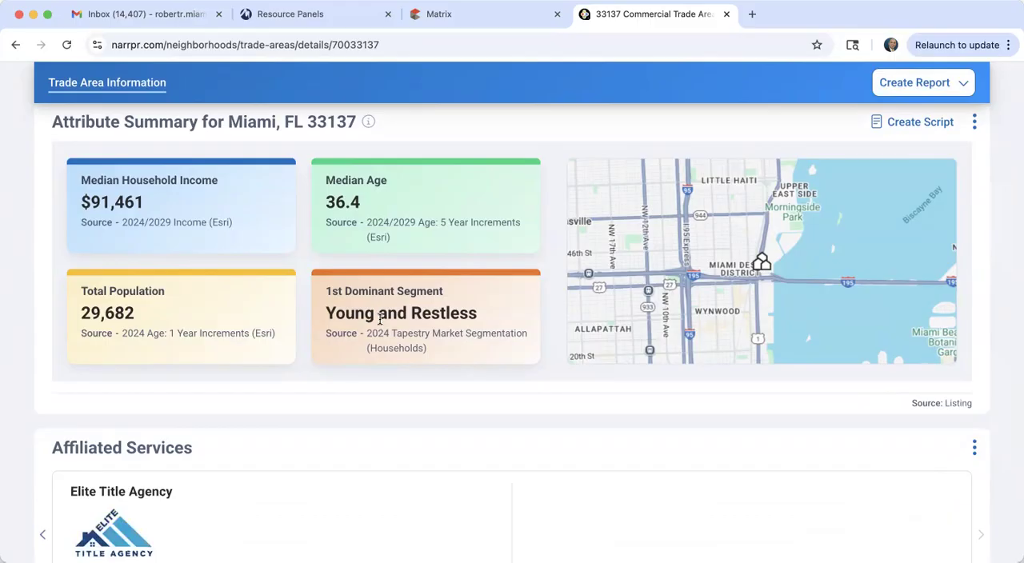
pyautogui.scroll(-5, 379, 318)
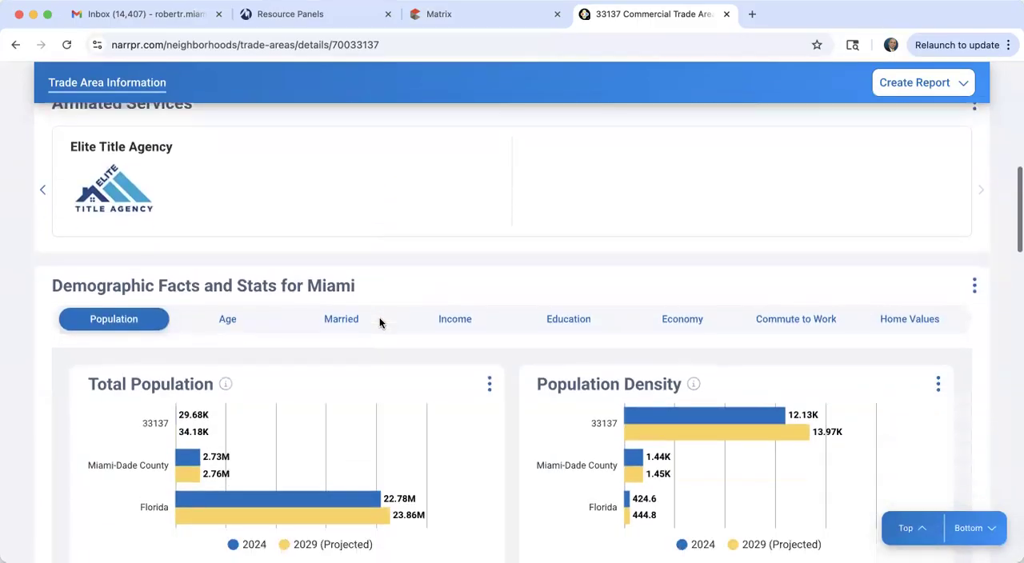
pyautogui.scroll(5, 381, 324)
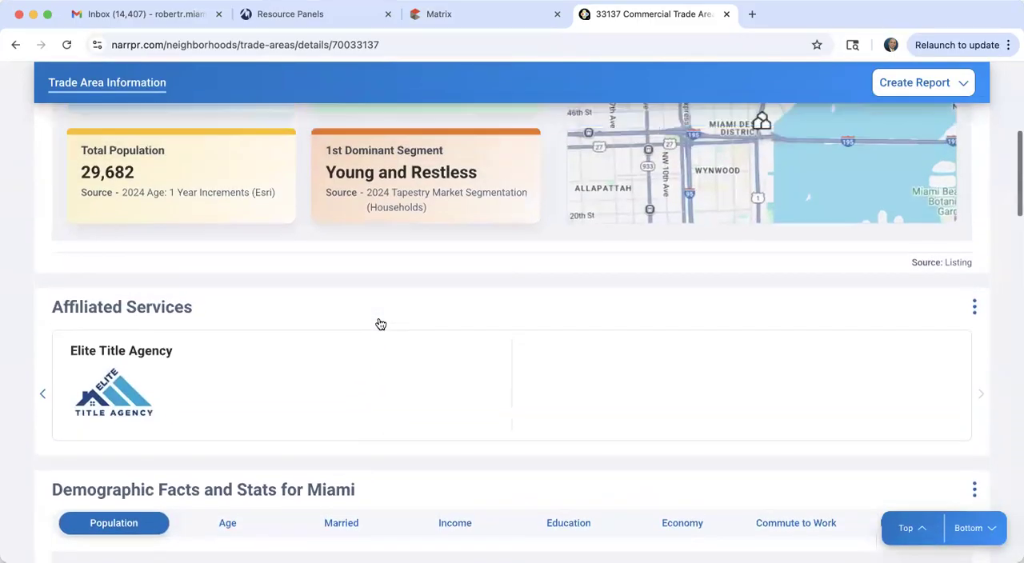
pyautogui.scroll(-5, 379, 318)
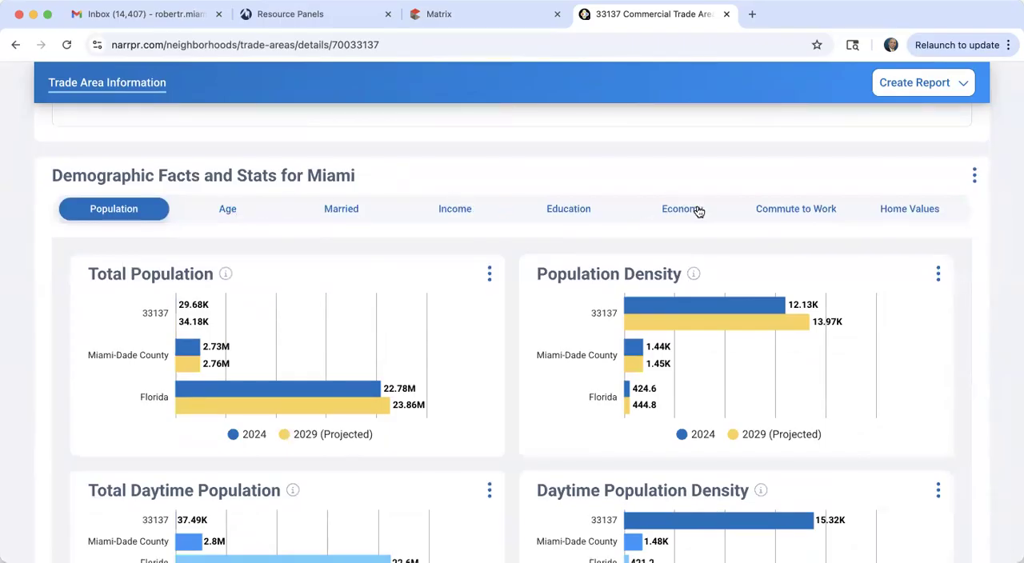
# Step: Examine the Consumer Segmentation table and the nearby Miami trade areas
pyautogui.scroll(-10, 806, 220)
pyautogui.scroll(-4, 806, 220)
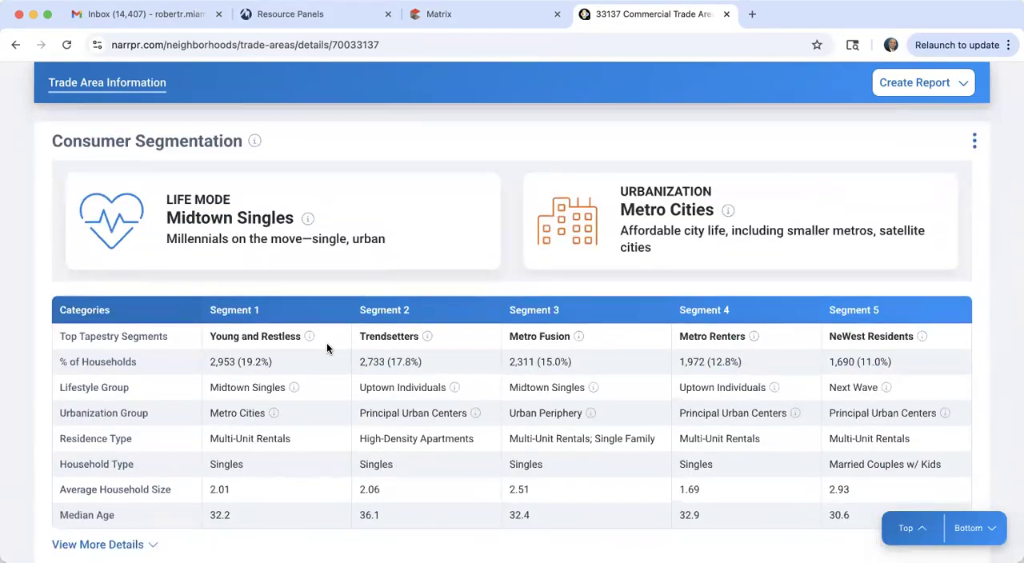
pyautogui.scroll(-4, 327, 348)
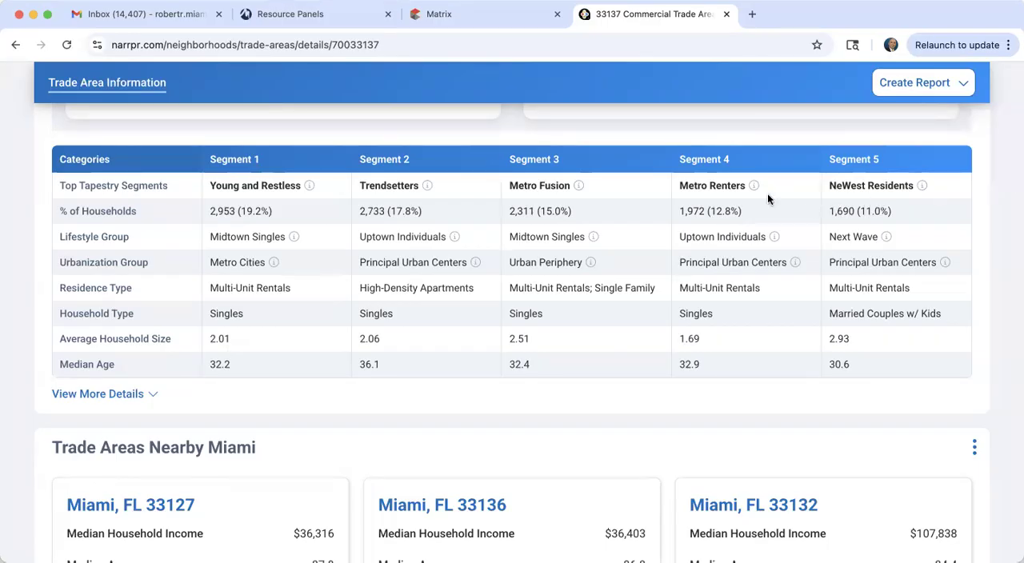
pyautogui.scroll(-10, 255, 372)
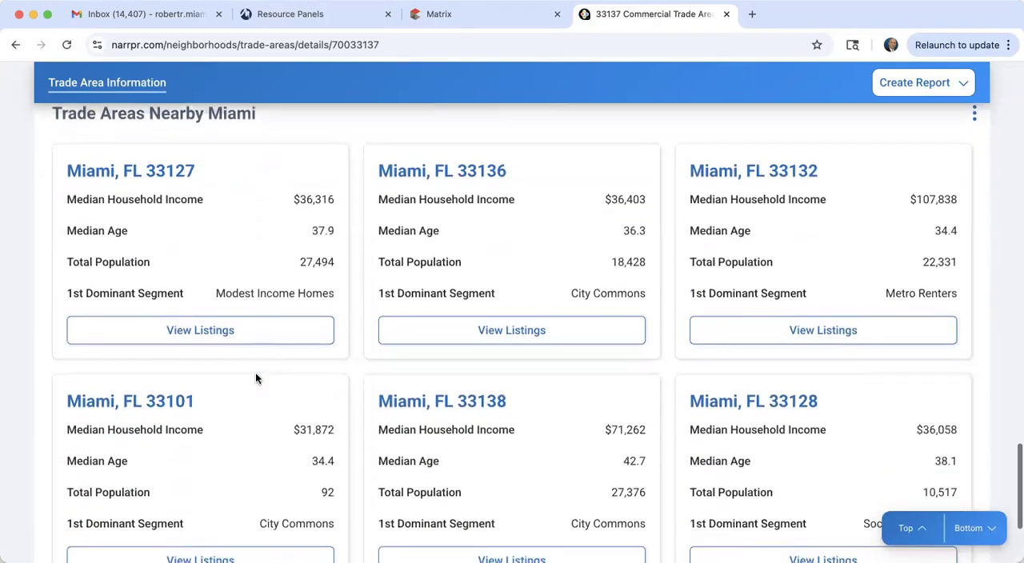
pyautogui.scroll(5, 256, 373)
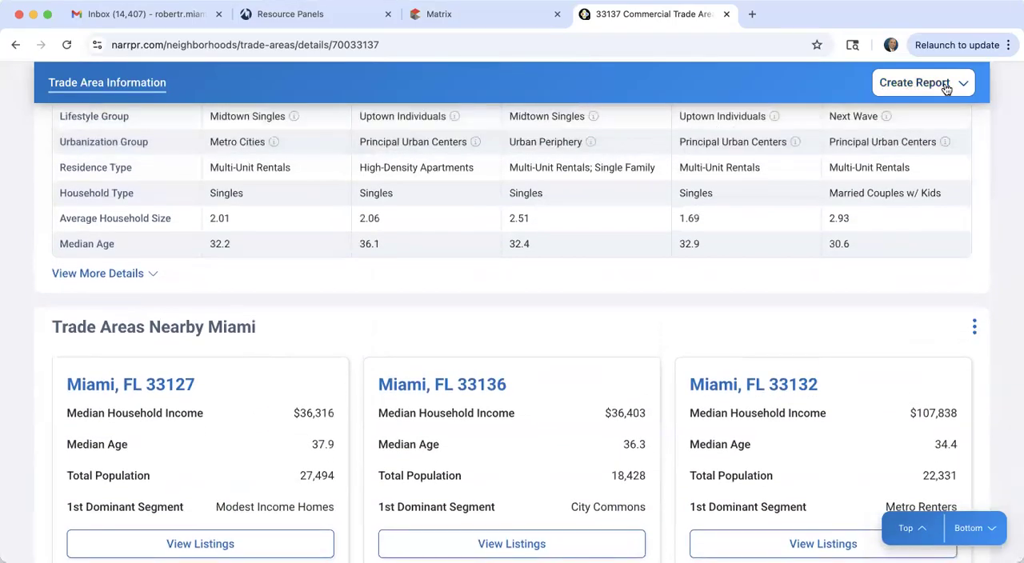
# Step: Create a legacy report for the trade area and run the Trade Area Report with the Display now delivery method
pyautogui.click(922, 91)
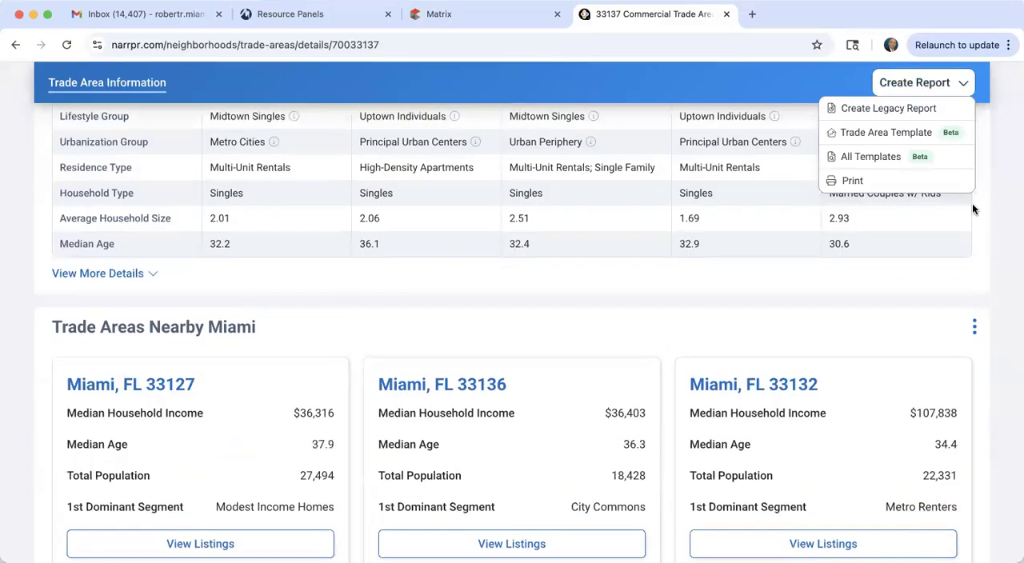
pyautogui.click(892, 108)
pyautogui.scroll(-3, 428, 364)
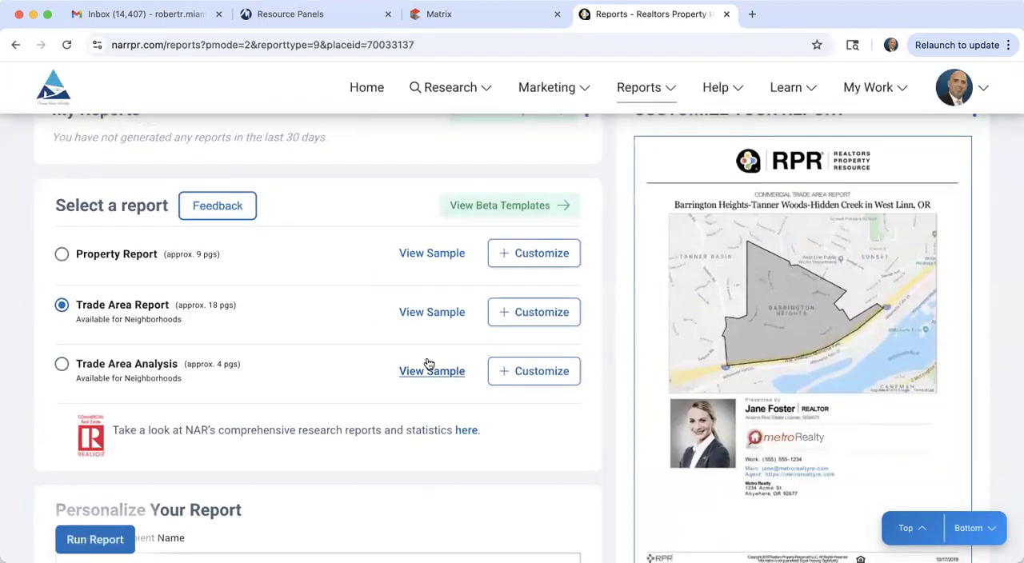
pyautogui.scroll(-4, 428, 361)
pyautogui.scroll(-12, 426, 362)
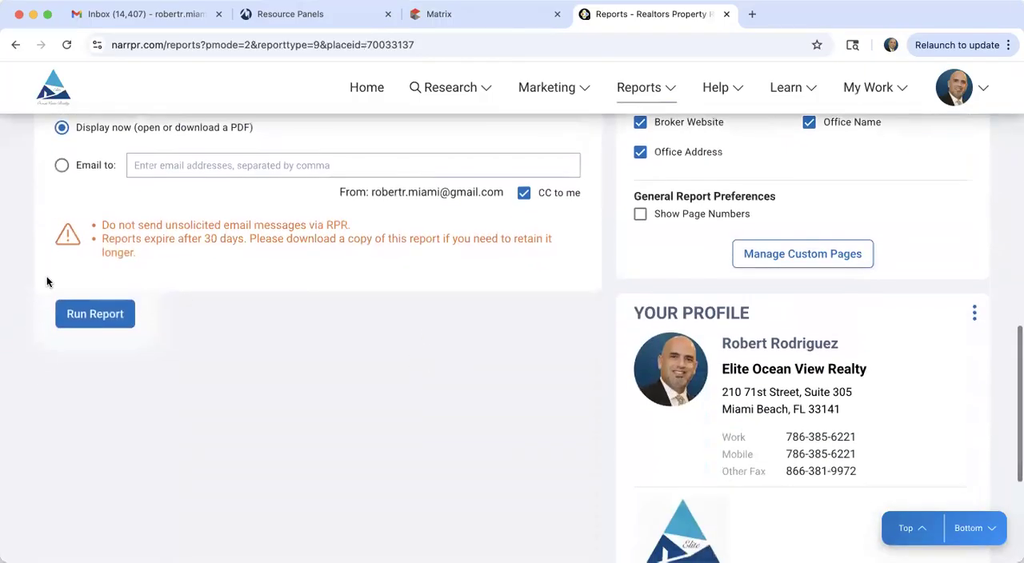
pyautogui.click(96, 314)
pyautogui.click(365, 426)
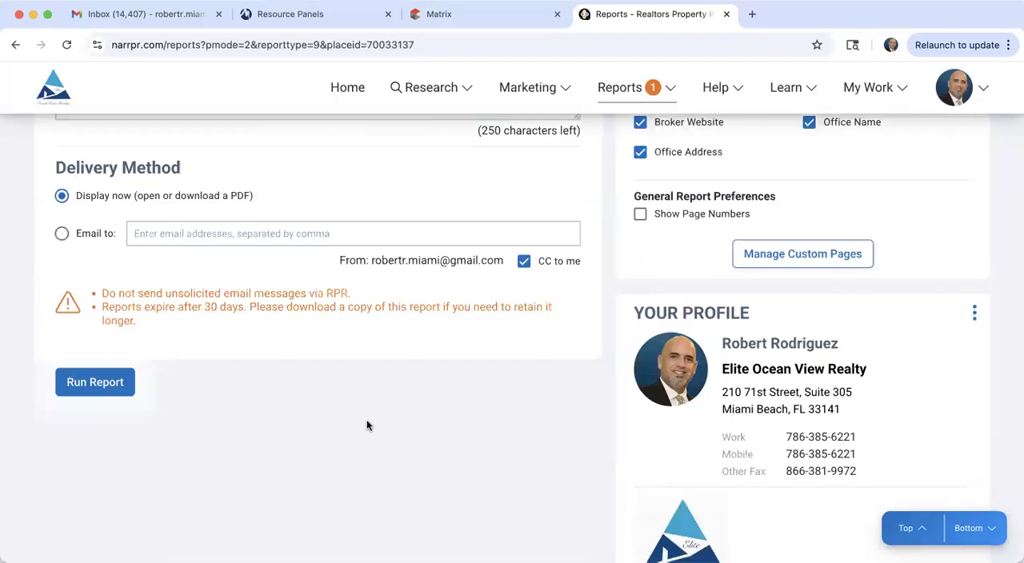
# Step: Download the generated Trade Area Report for Miami, FL 33137 as a PDF
pyautogui.scroll(20, 366, 426)
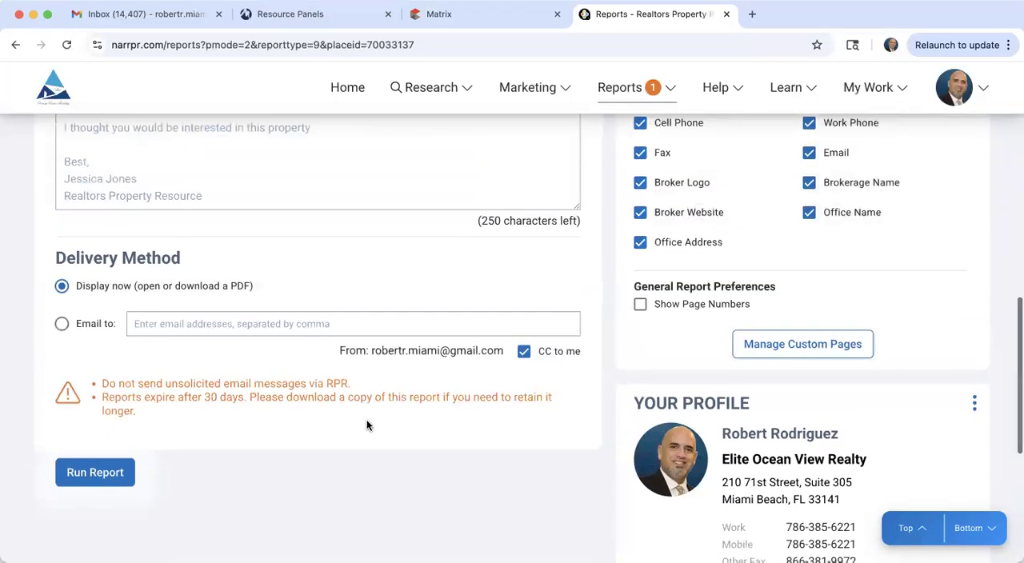
pyautogui.scroll(1, 367, 421)
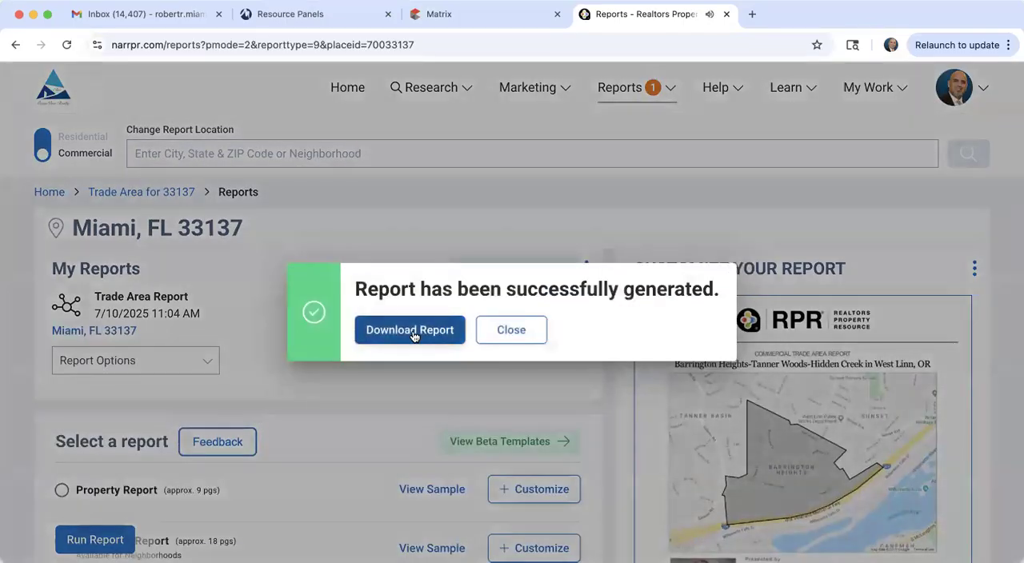
pyautogui.click(412, 331)
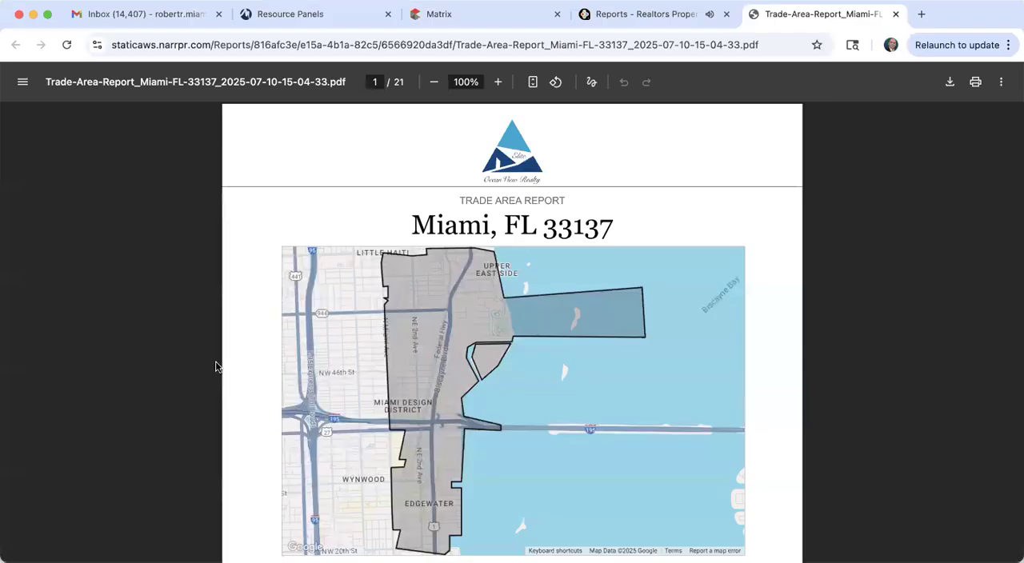
# Step: View the analysis criteria and Top Tapestry Segments on page 2 of the report PDF at 125% zoom
pyautogui.scroll(-10, 218, 362)
pyautogui.scroll(-3, 220, 368)
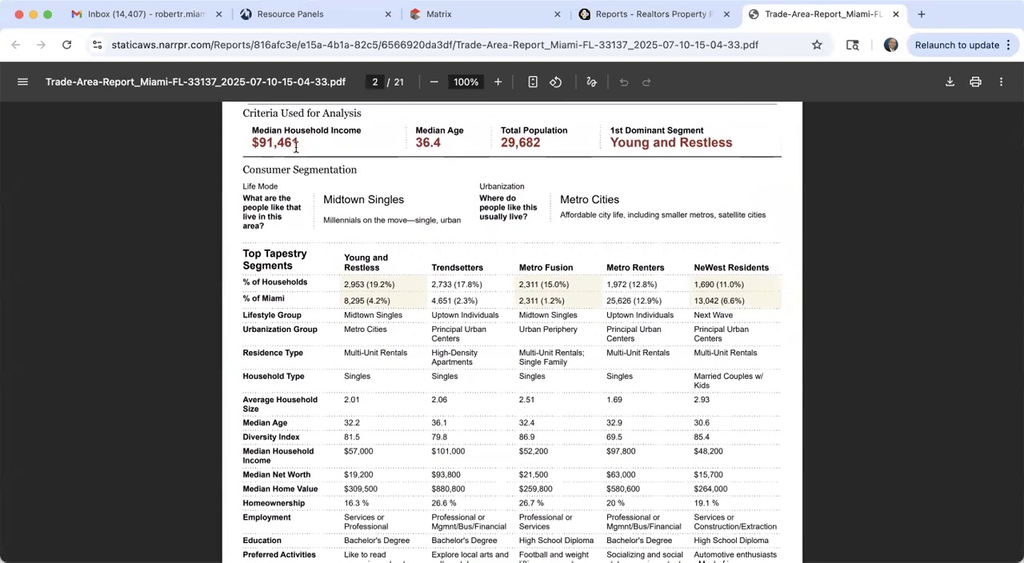
pyautogui.click(496, 82)
pyautogui.click(496, 82)
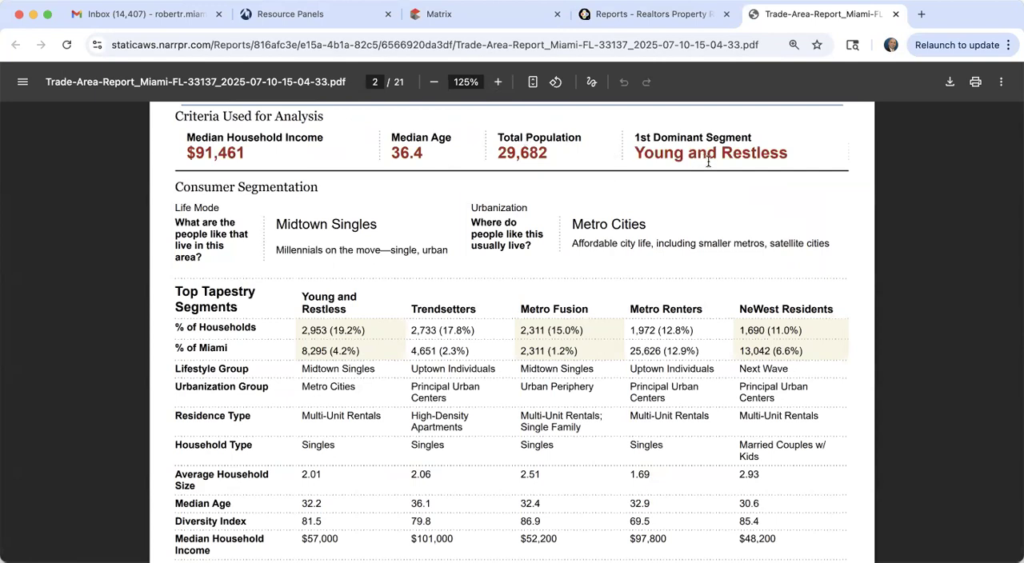
# Step: Read the rest of the Top Tapestry Segments table and the Young and Restless segment profile on page 3
pyautogui.scroll(-3, 708, 163)
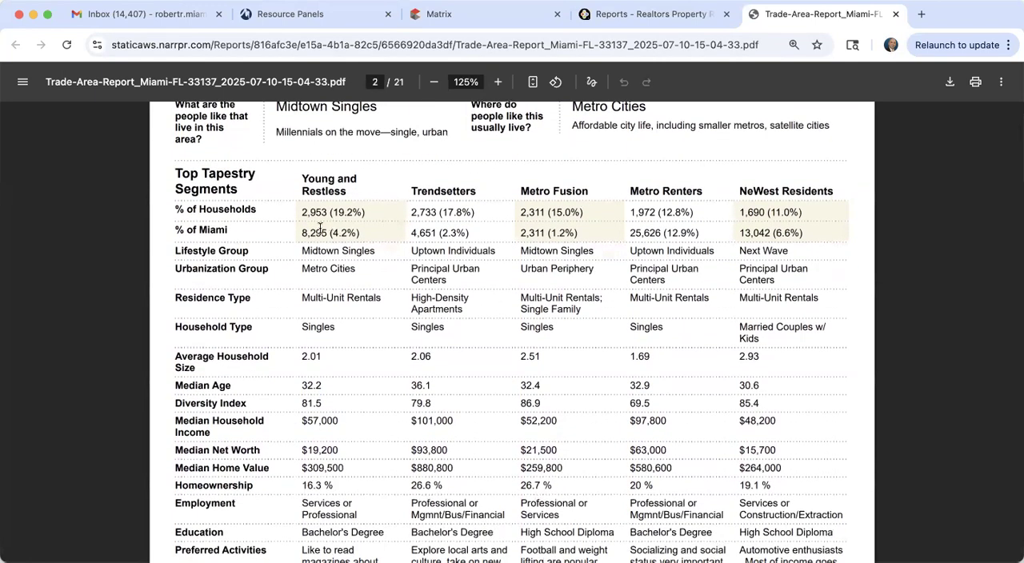
pyautogui.scroll(-4, 578, 243)
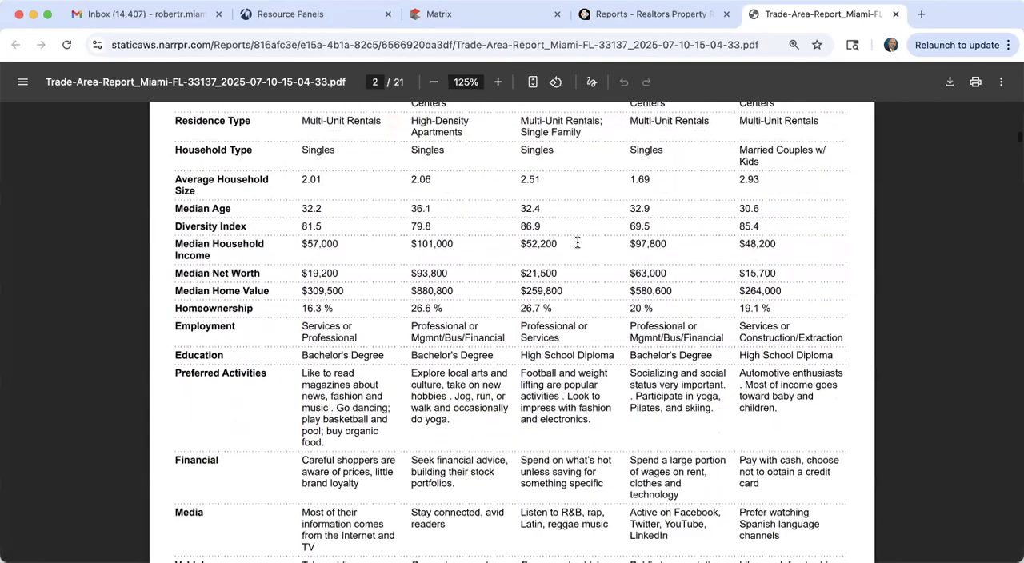
pyautogui.scroll(-12, 578, 243)
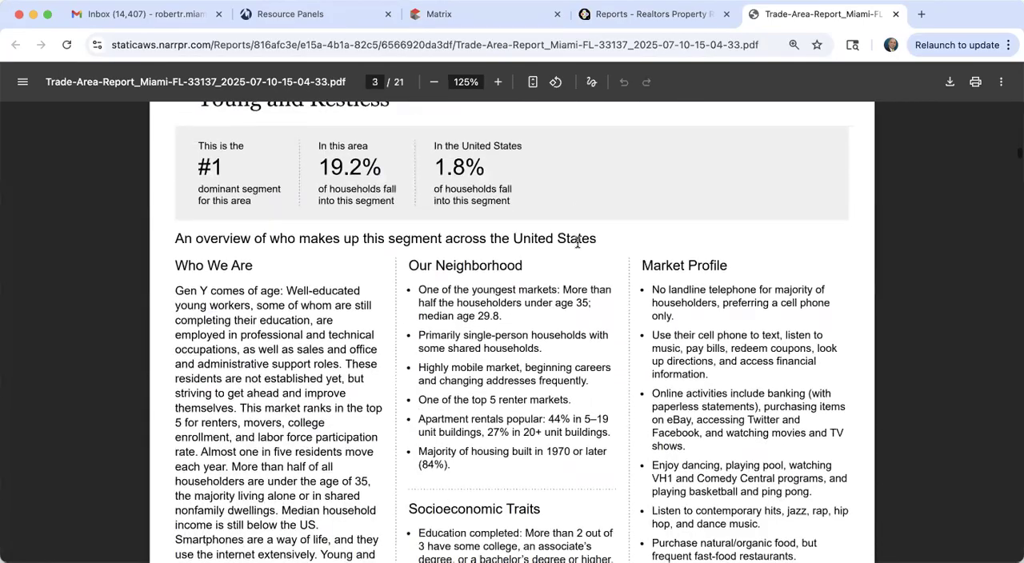
pyautogui.scroll(-2, 578, 243)
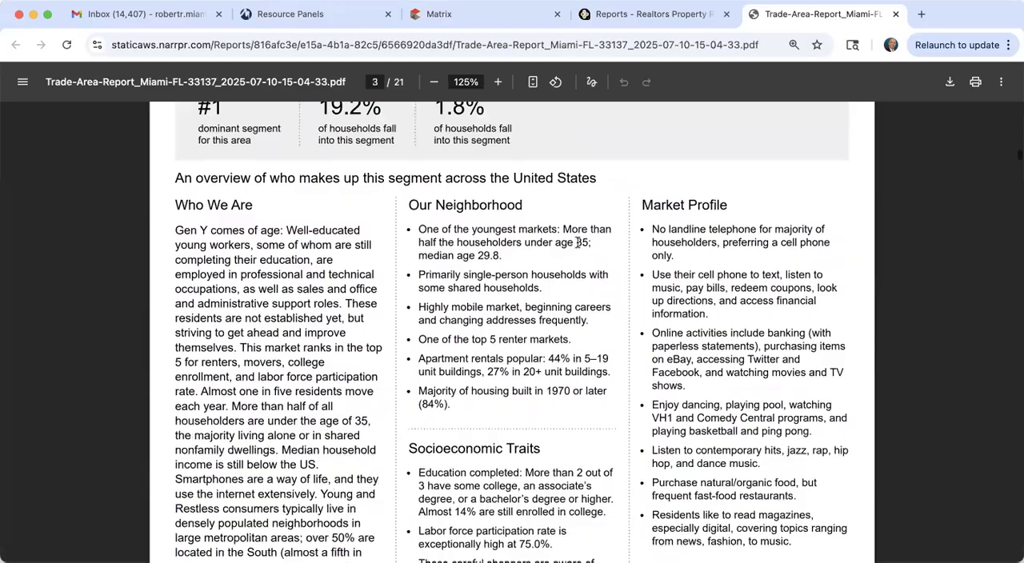
pyautogui.scroll(-1, 164, 264)
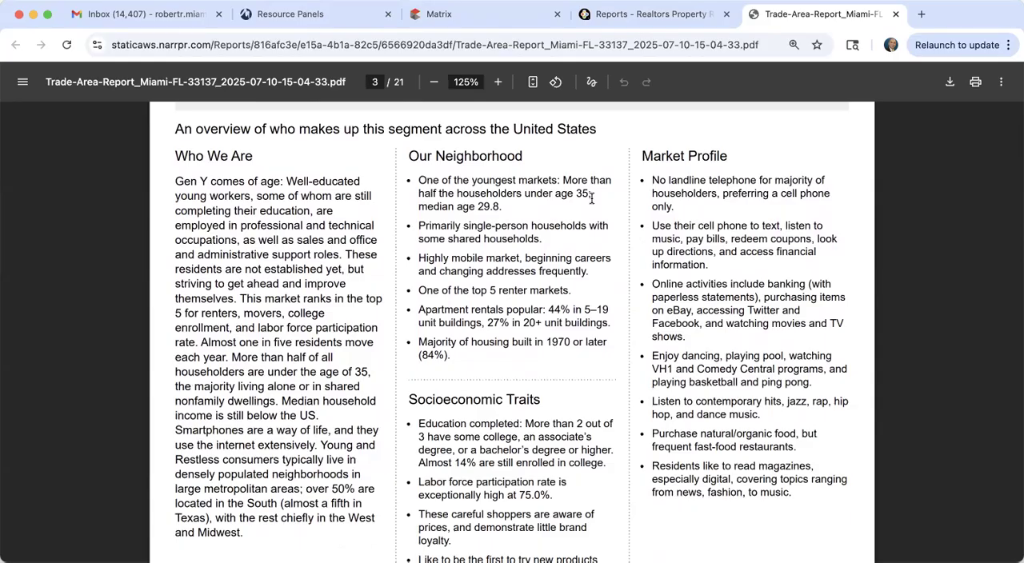
pyautogui.scroll(-5, 592, 198)
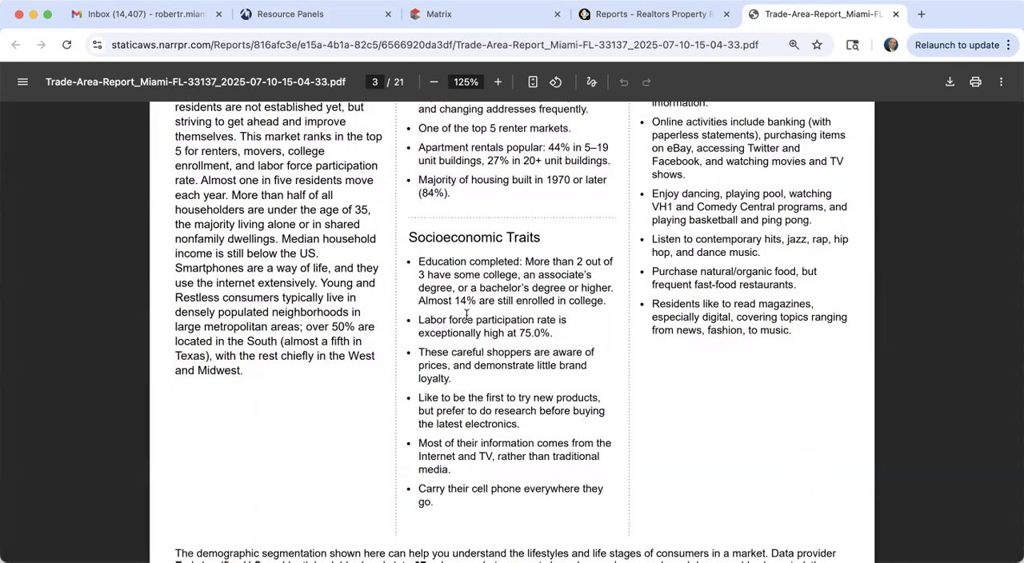
pyautogui.scroll(5, 461, 404)
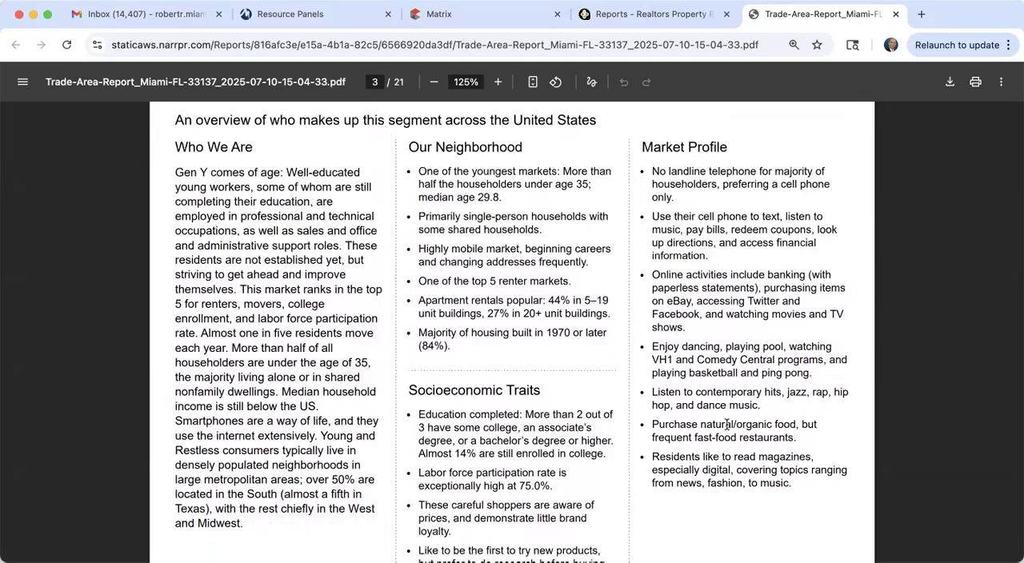
# Step: Review the Trendsetters, Metro Fusion, Metro Renters and NeWest Residents segment profiles on pages 4 to 7
pyautogui.scroll(-12, 727, 425)
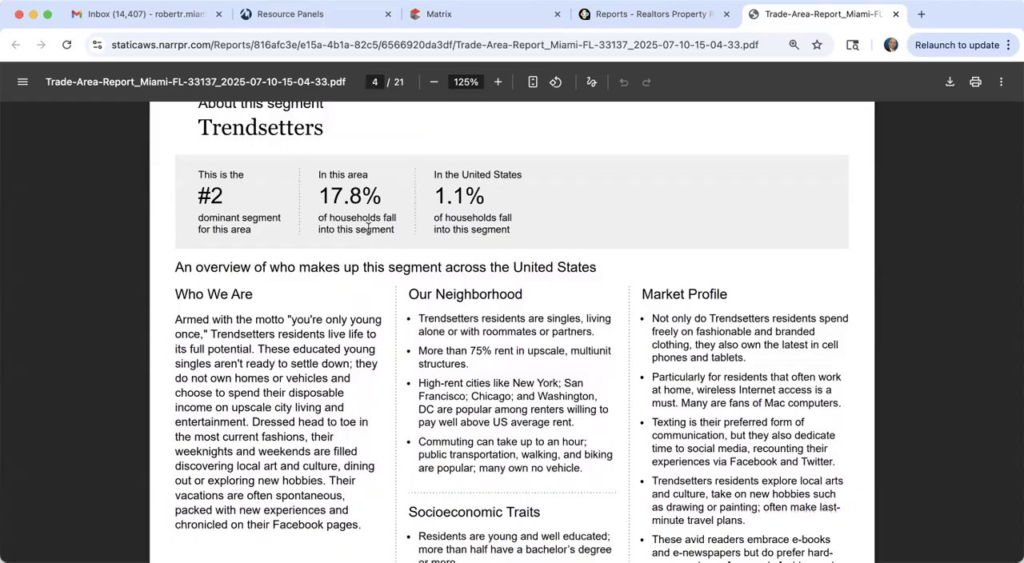
pyautogui.scroll(-1, 353, 337)
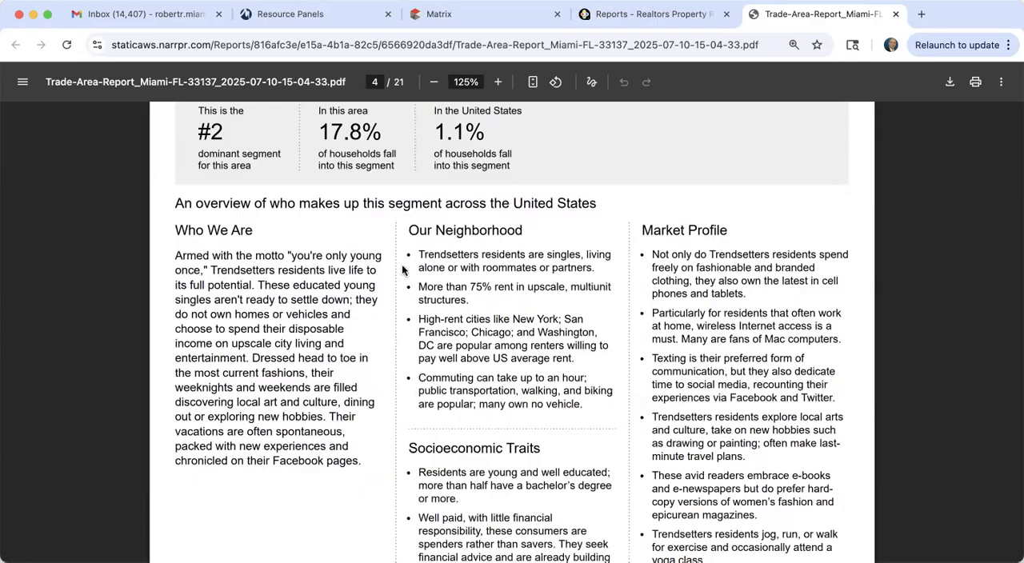
pyautogui.scroll(-5, 403, 269)
pyautogui.scroll(-8, 402, 264)
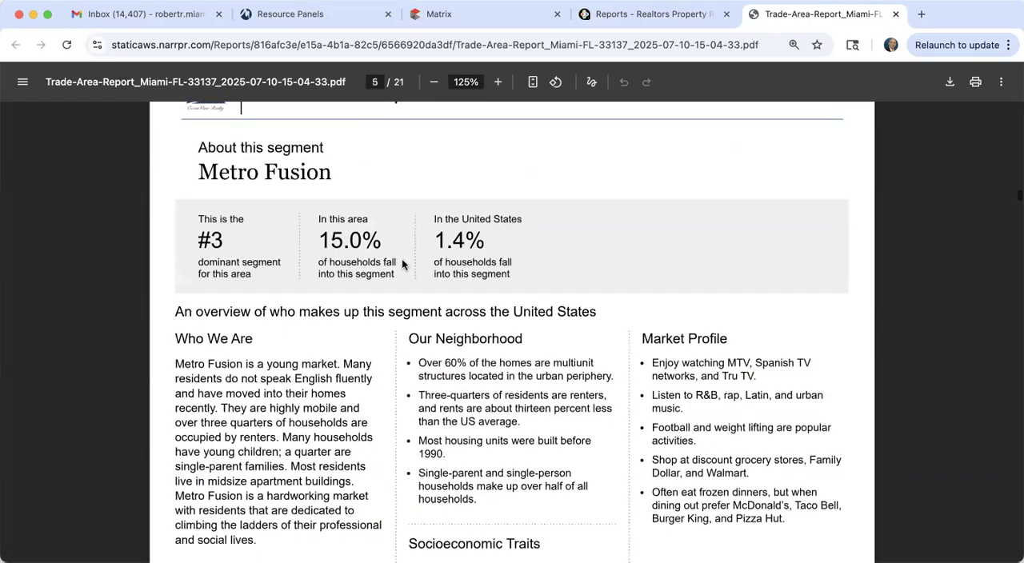
pyautogui.scroll(-1, 402, 265)
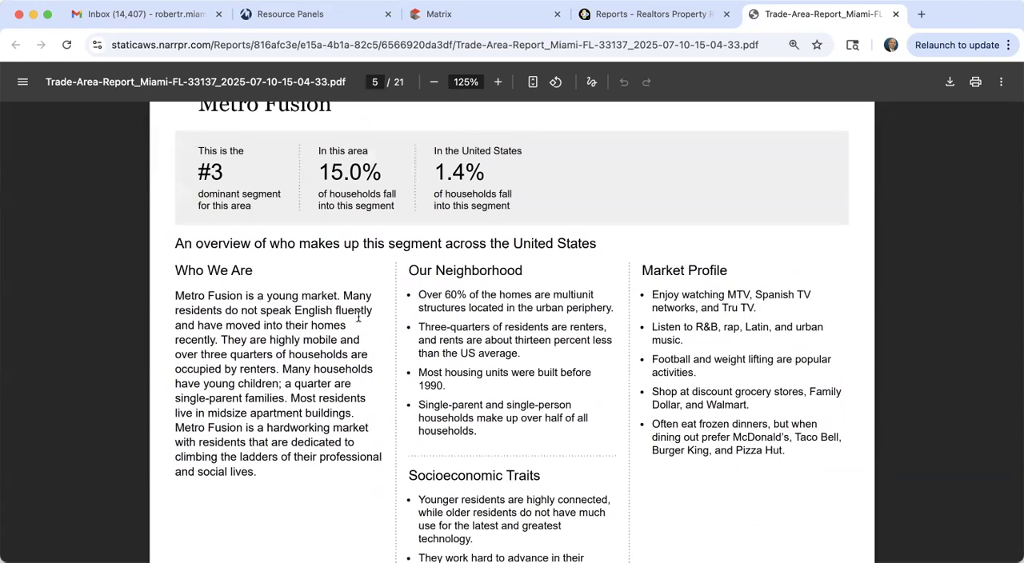
pyautogui.scroll(-15, 358, 317)
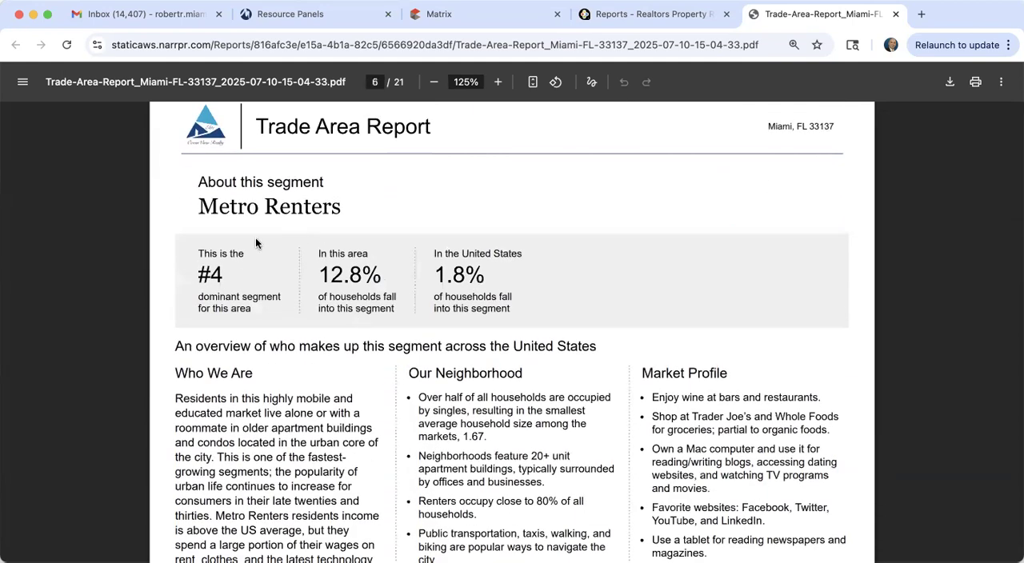
pyautogui.scroll(-2, 257, 244)
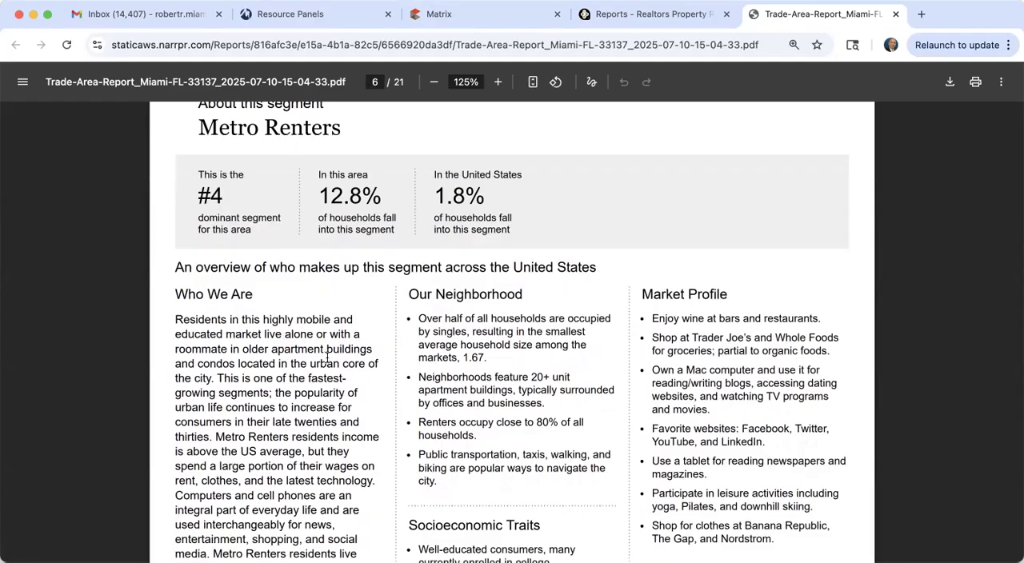
pyautogui.scroll(-10, 327, 358)
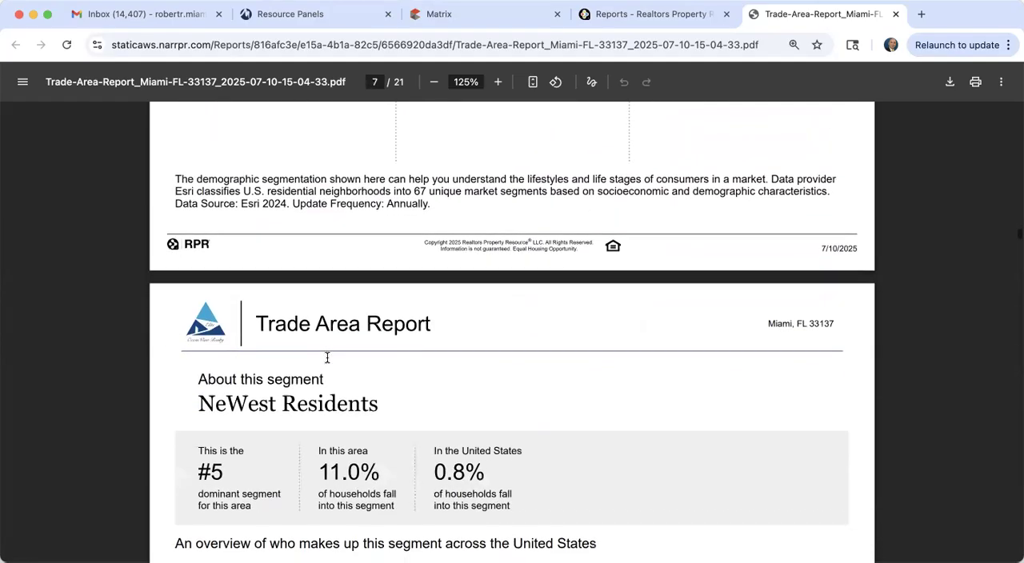
pyautogui.scroll(-2, 327, 358)
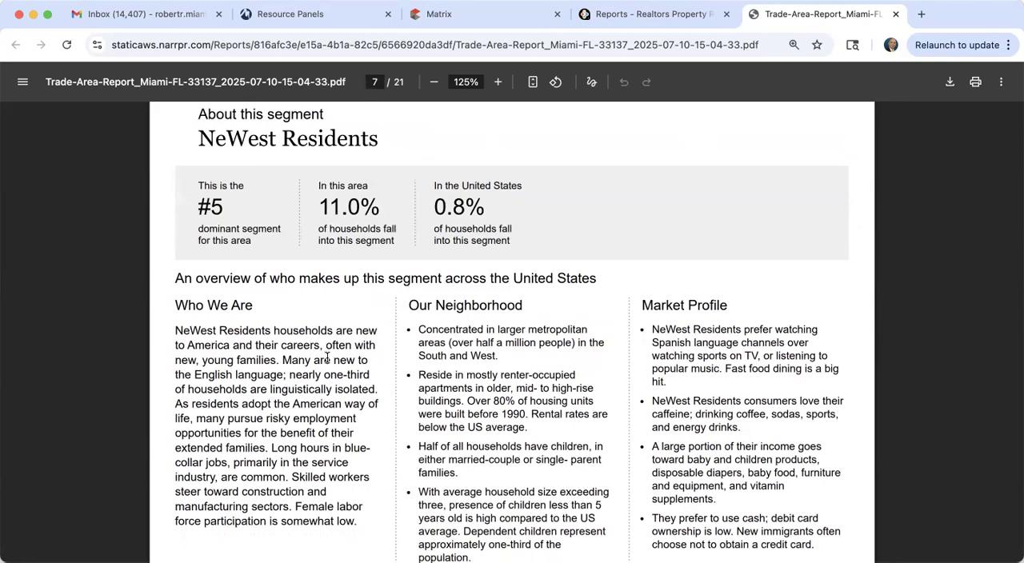
pyautogui.scroll(-12, 326, 358)
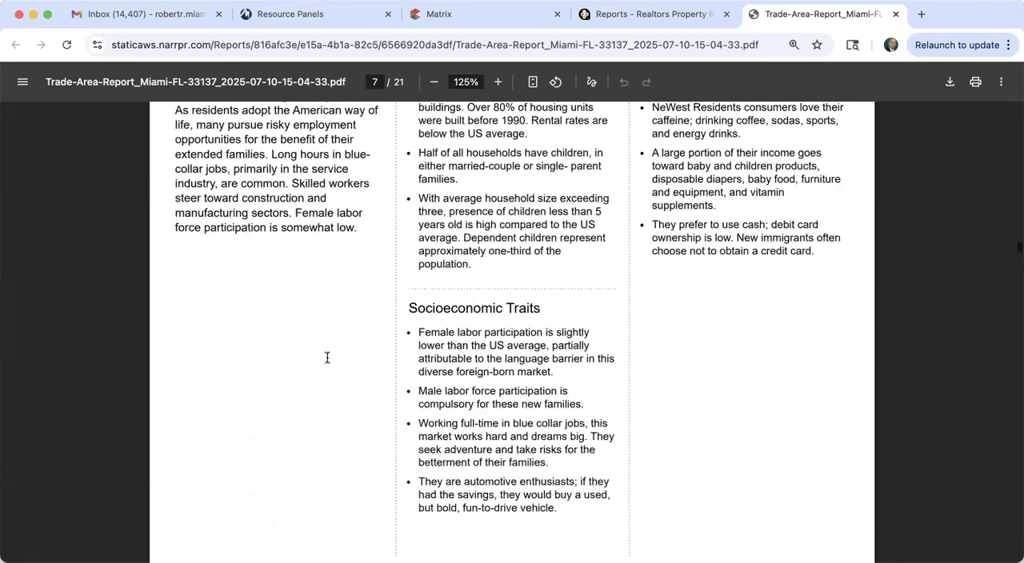
# Step: Examine the population and household charts comparing 33137 with Miami-Dade County and Florida on pages 8 and 9
pyautogui.scroll(-15, 326, 358)
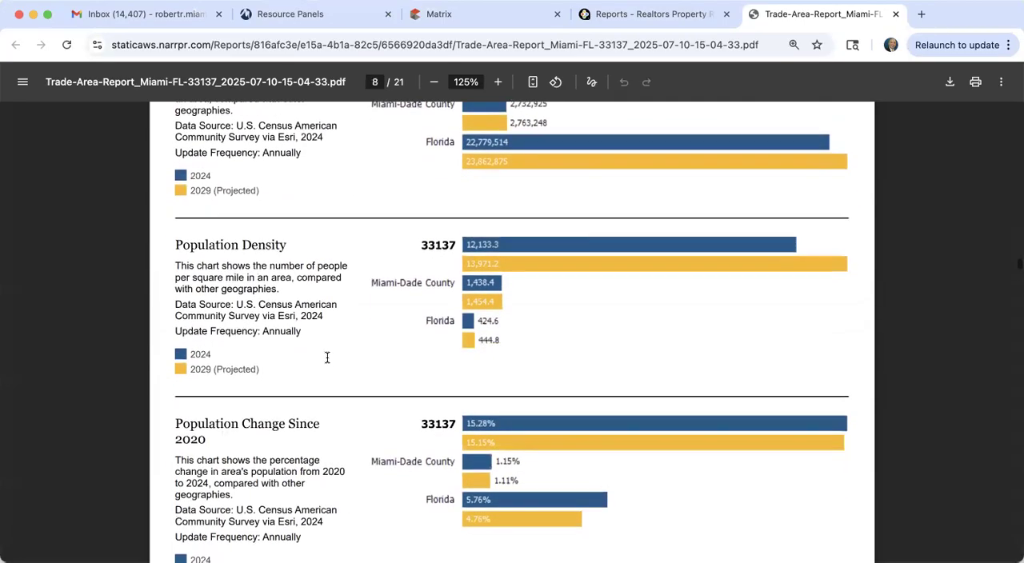
pyautogui.scroll(-5, 327, 358)
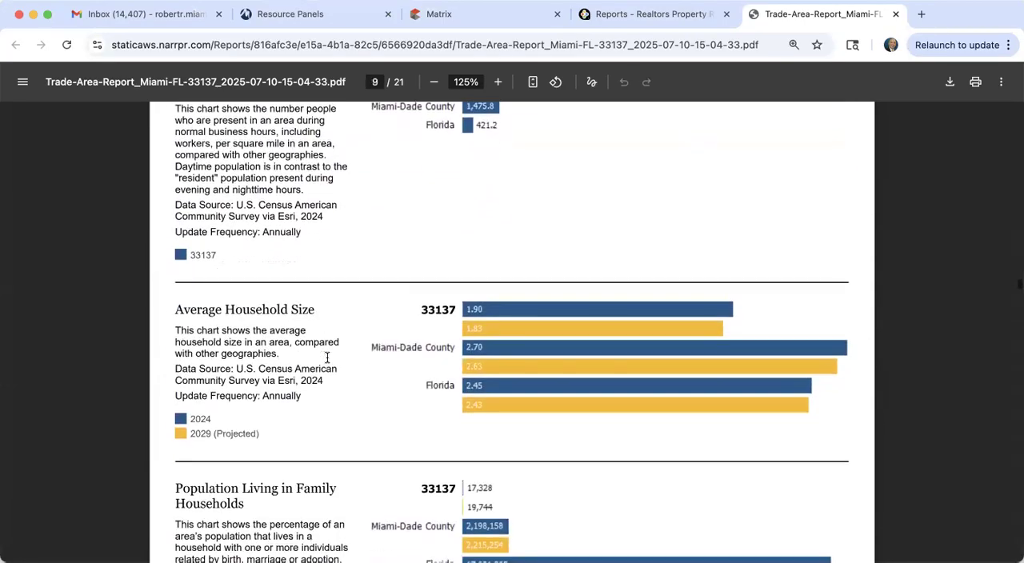
pyautogui.scroll(6, 326, 358)
pyautogui.scroll(10, 326, 358)
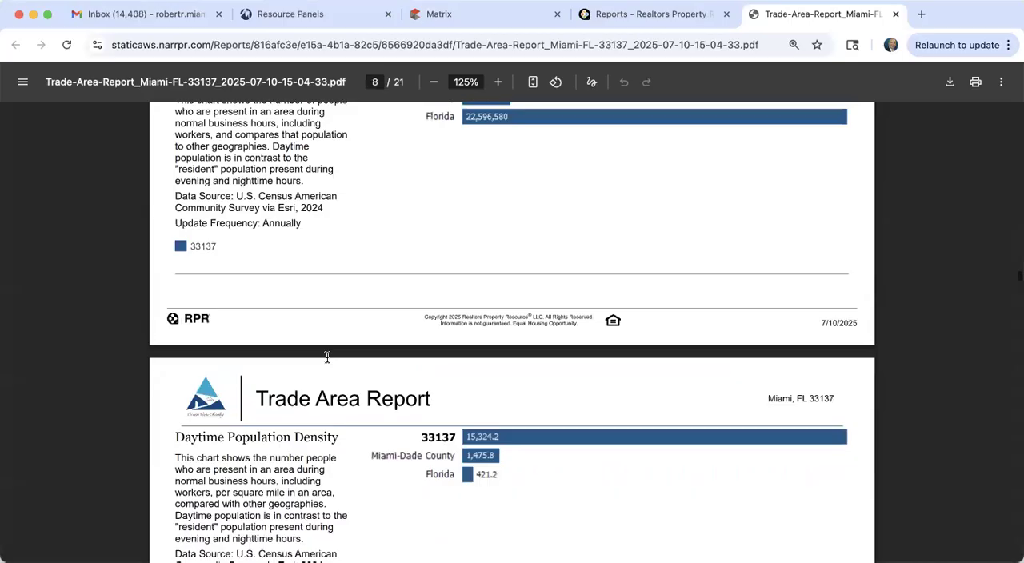
pyautogui.scroll(10, 327, 357)
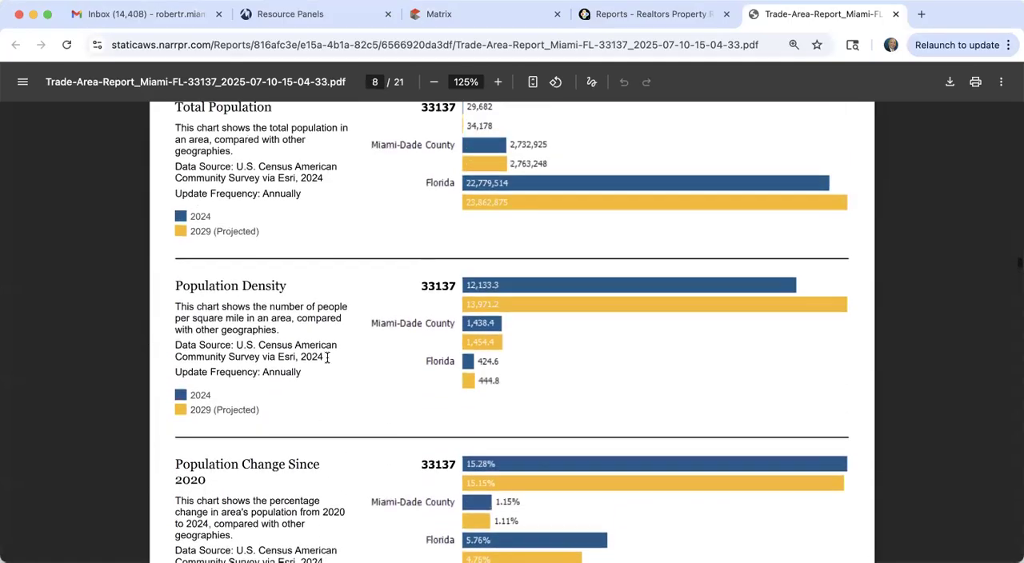
pyautogui.scroll(3, 326, 357)
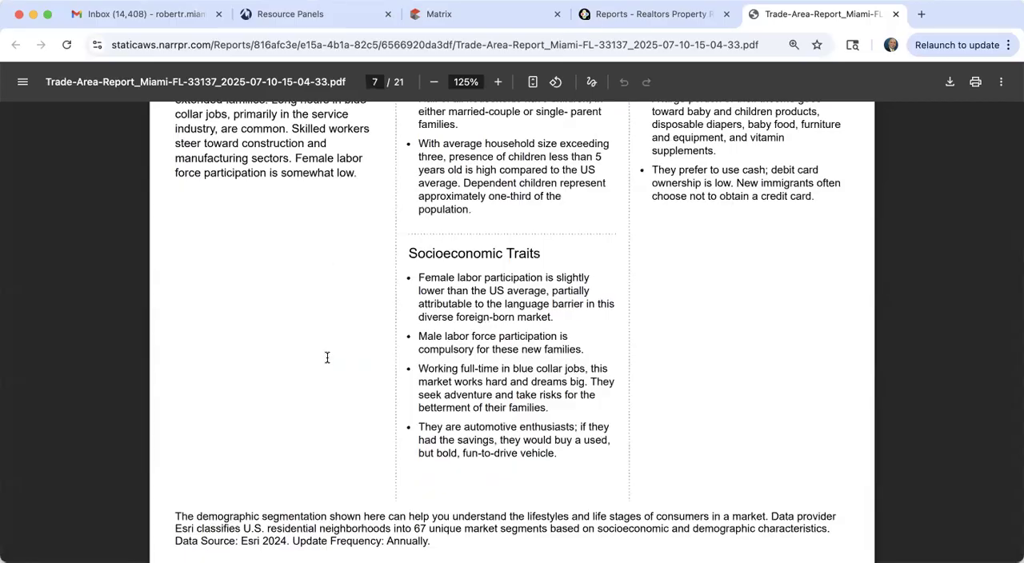
pyautogui.scroll(-20, 528, 353)
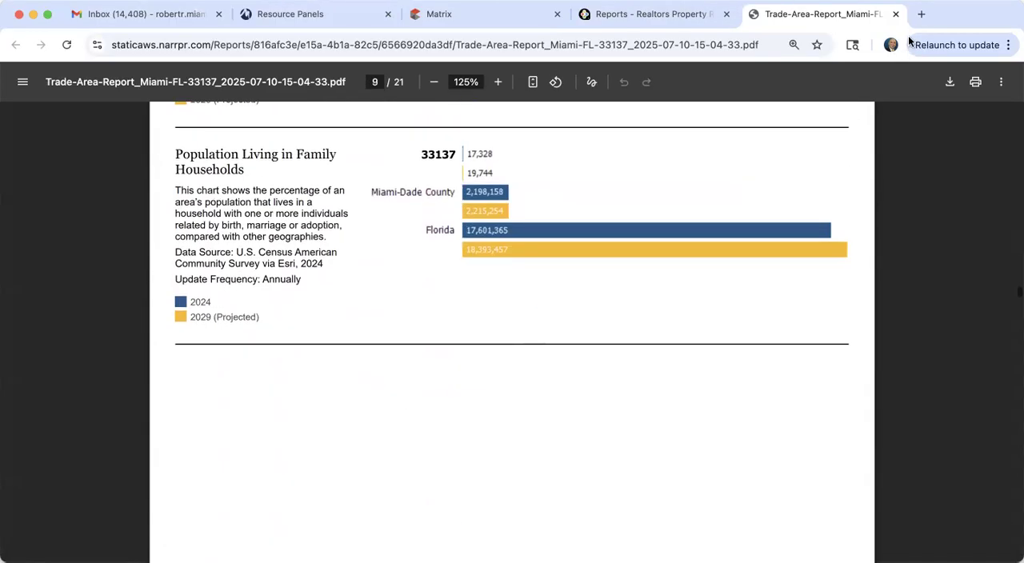
# Step: Close the Trade Area Report PDF and the RPR reports page, and return to the Matrix home page
pyautogui.click(897, 14)
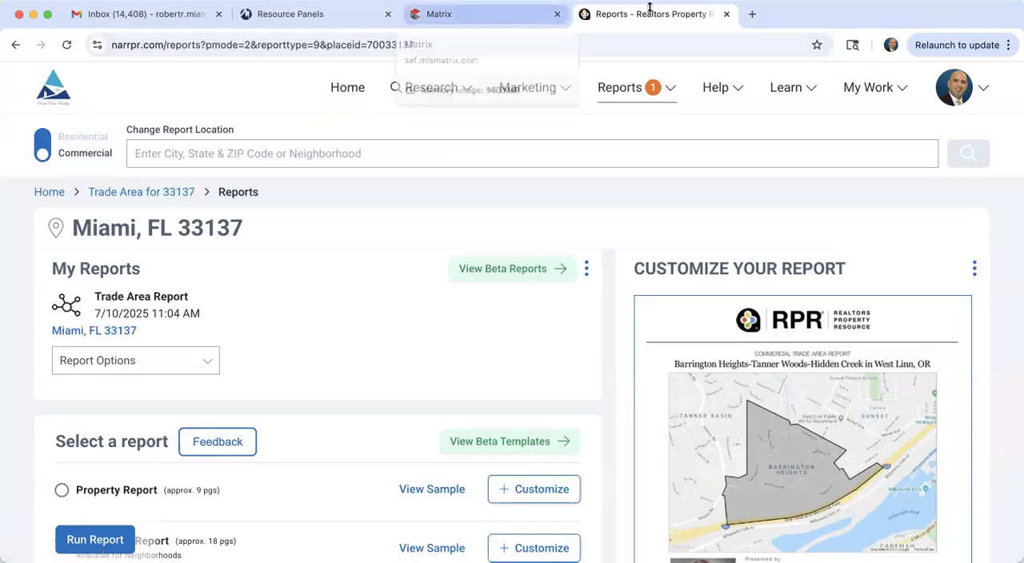
pyautogui.click(726, 15)
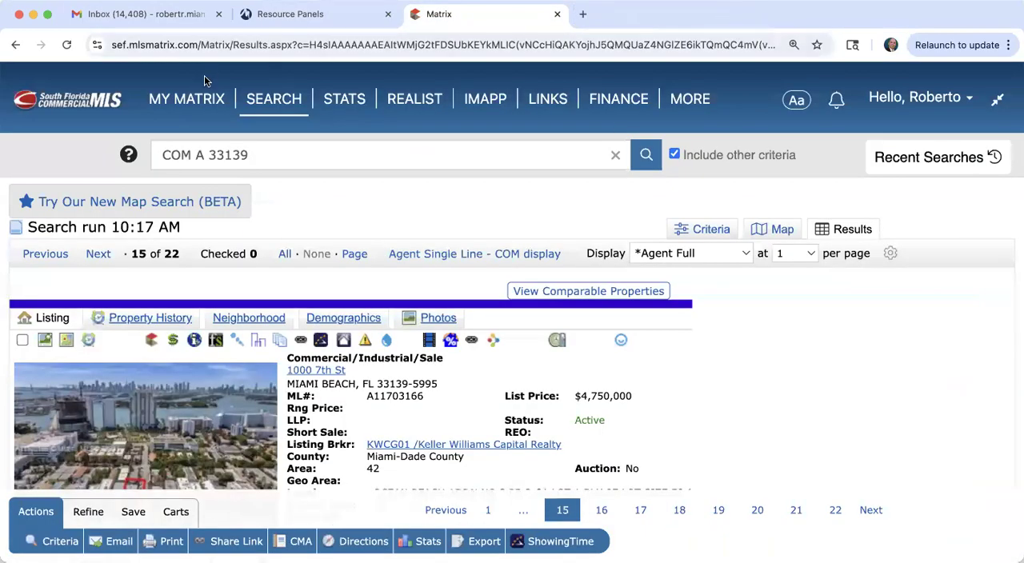
pyautogui.moveTo(187, 99)
pyautogui.click(196, 119)
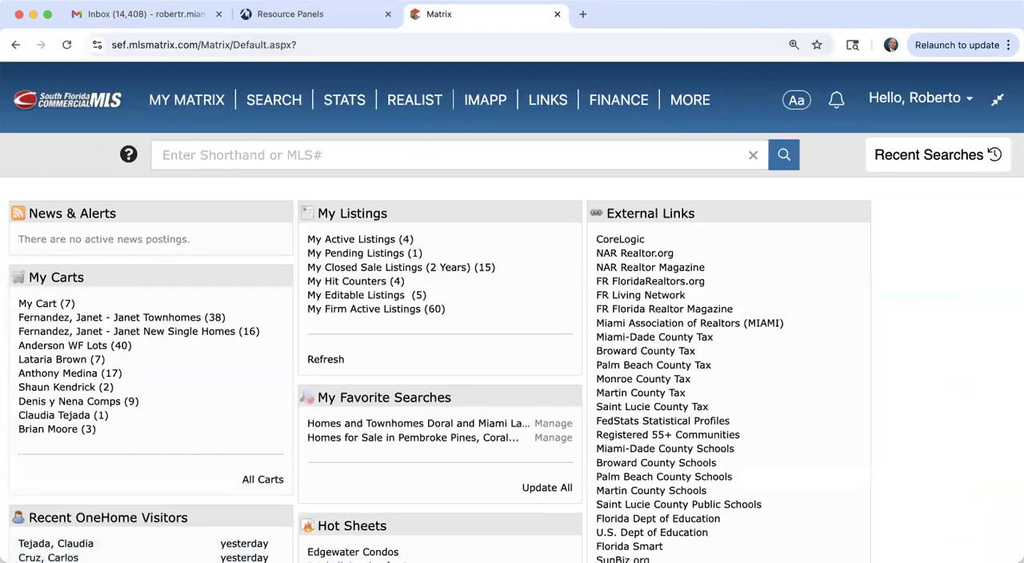